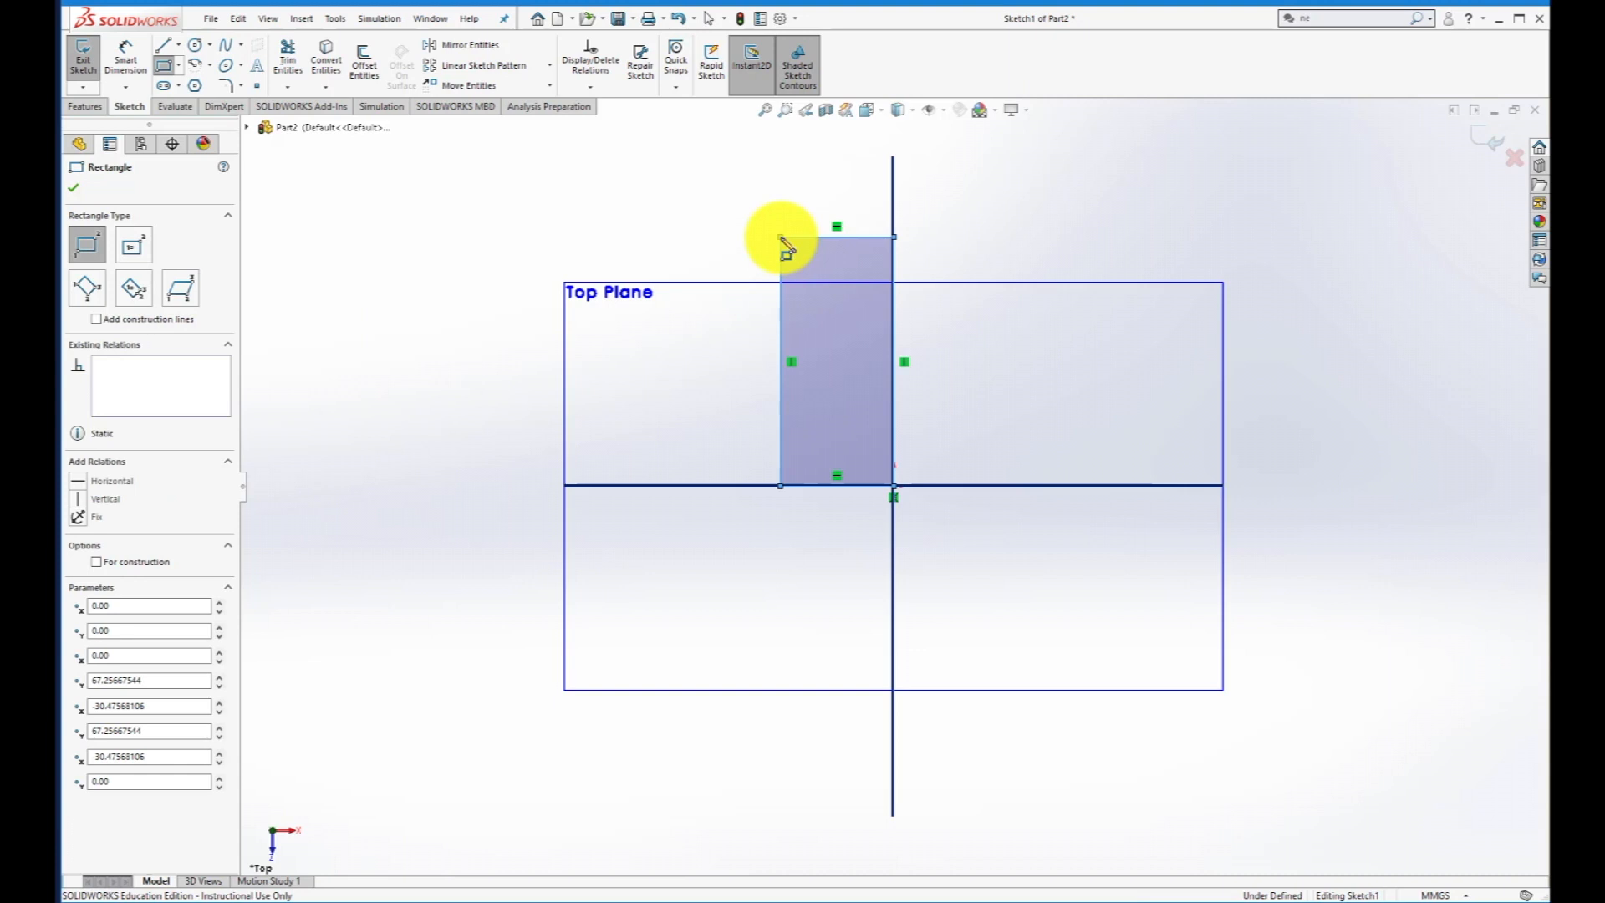
Dimension the sketched rectangle's upper edge and set its width to 2 mm.
left_click(121, 57)
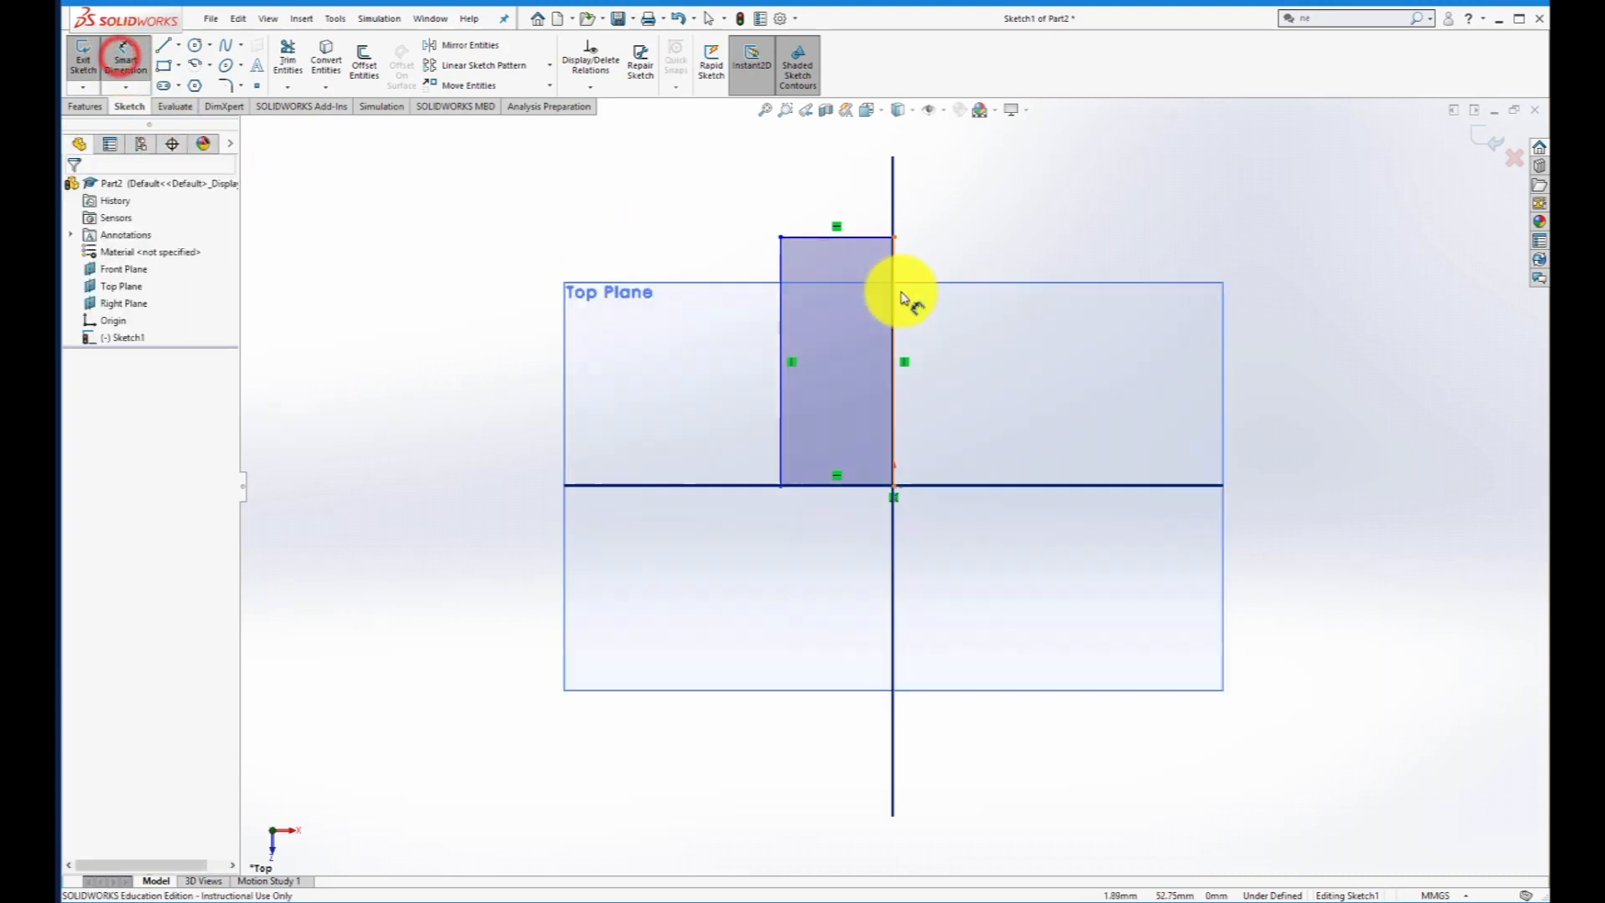
left_click(844, 242)
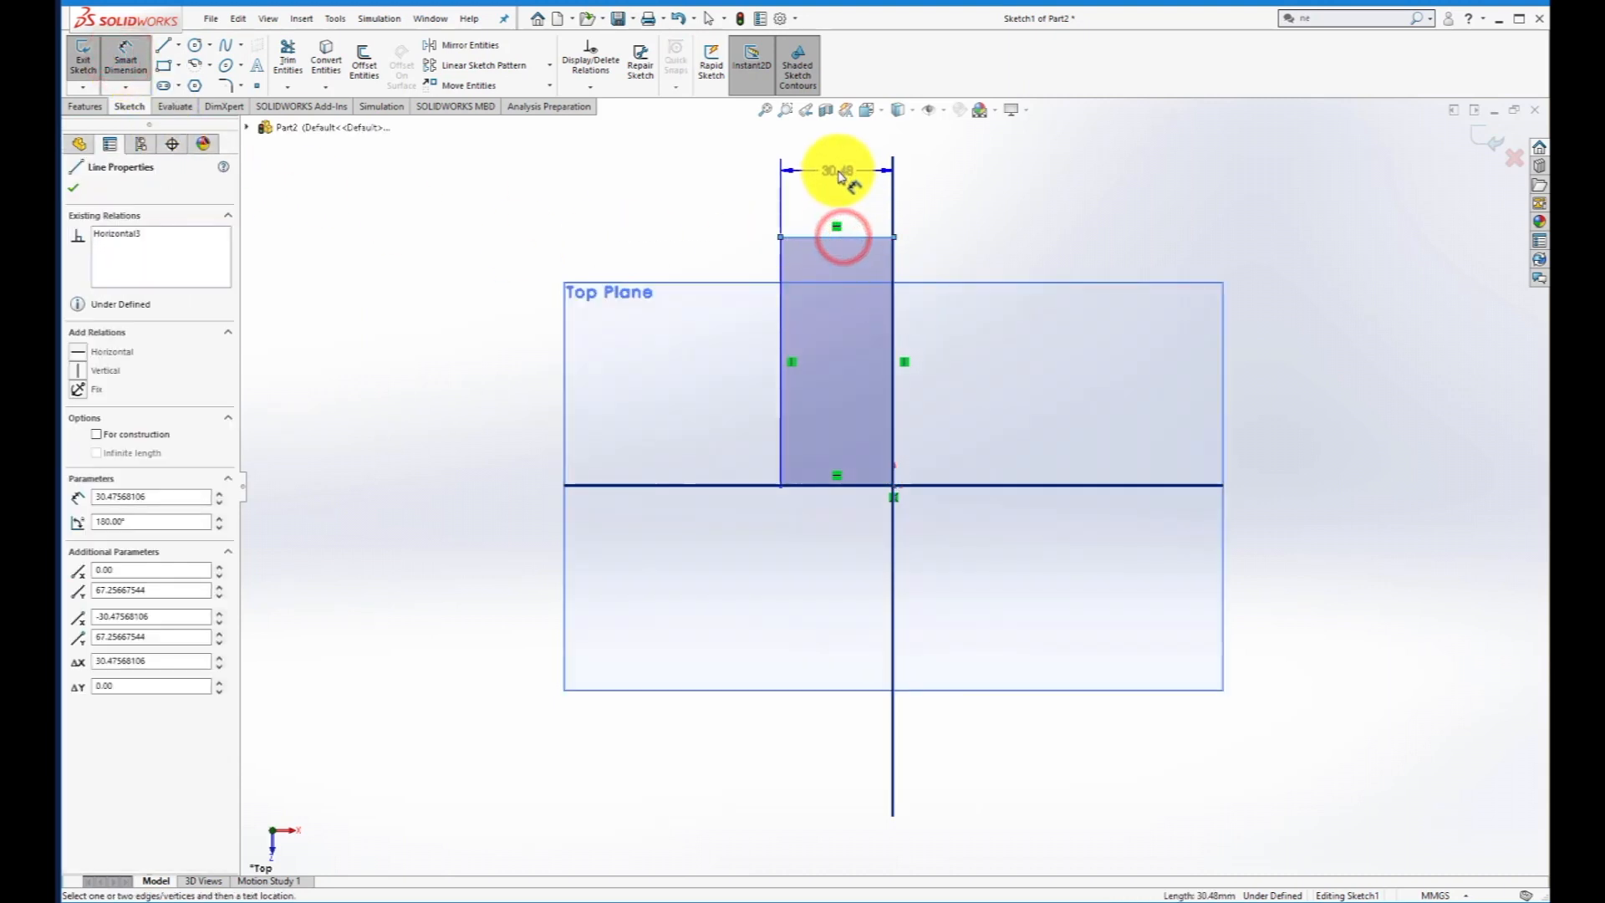
left_click(836, 170)
type("2")
key("Return")
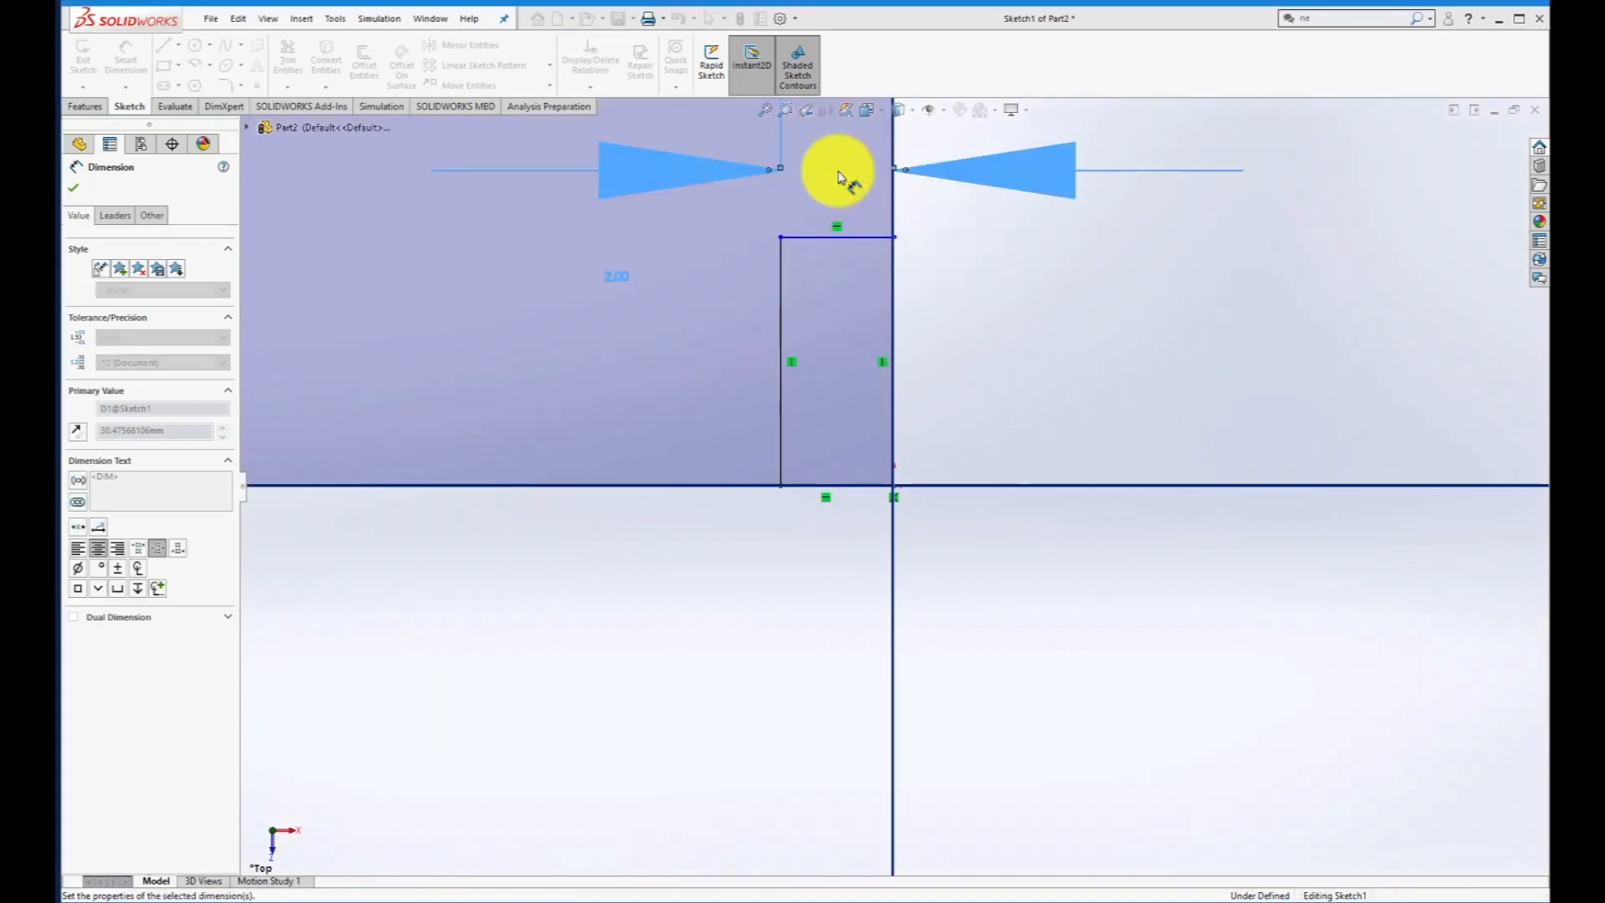
Set the rectangle's height to 4 mm with a dimension on its vertical edge and close the sketch.
left_click(891, 311)
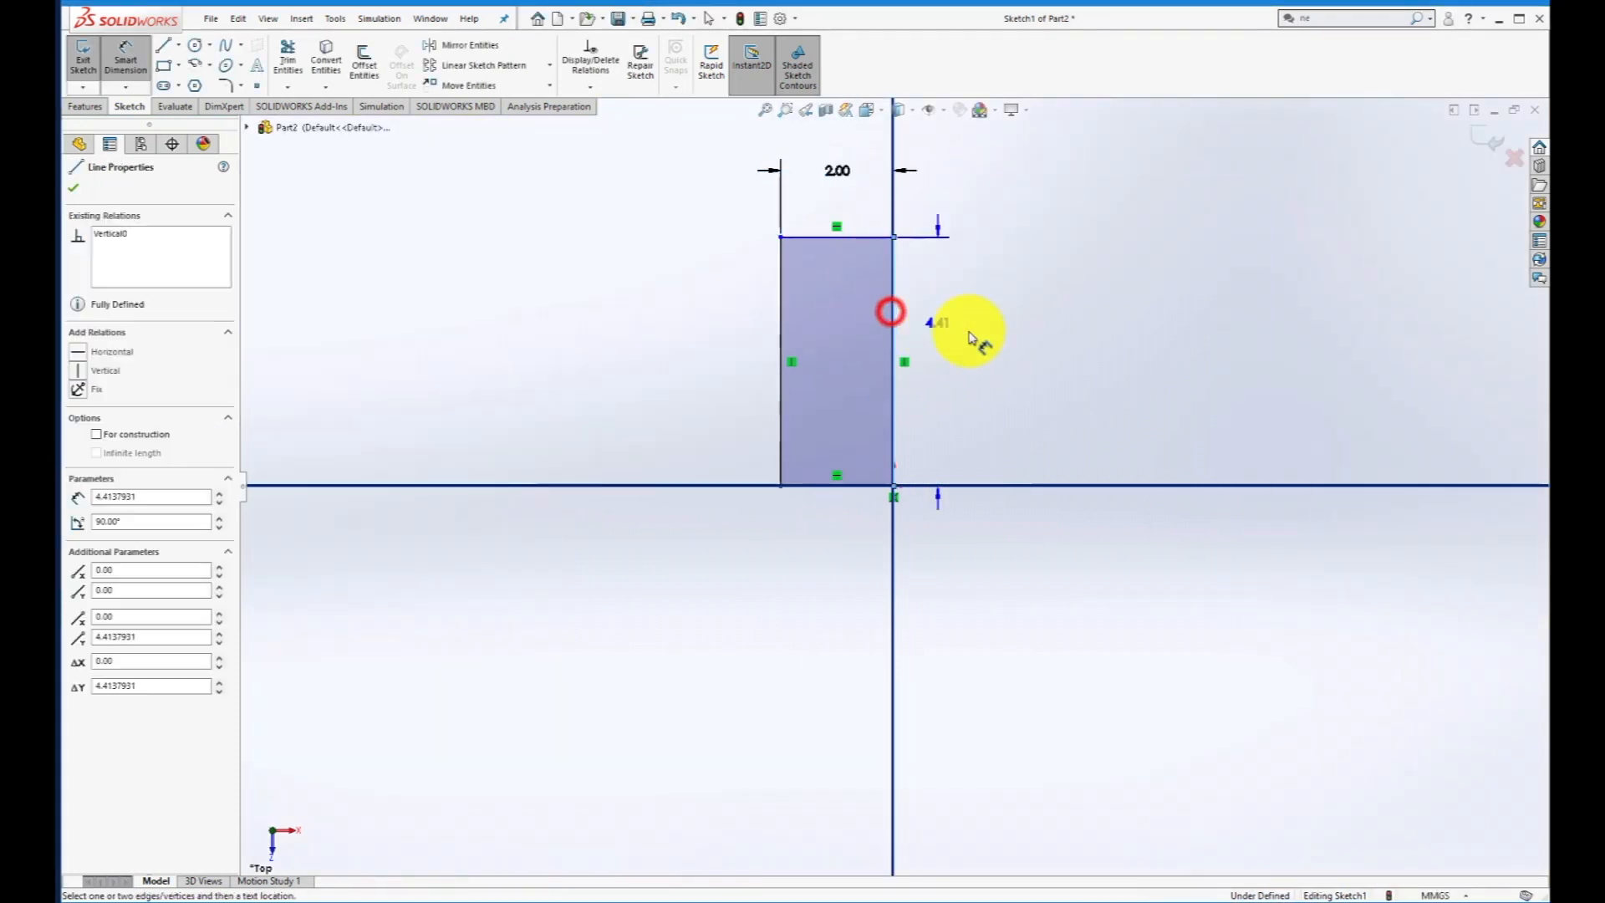
left_click(984, 351)
type("4")
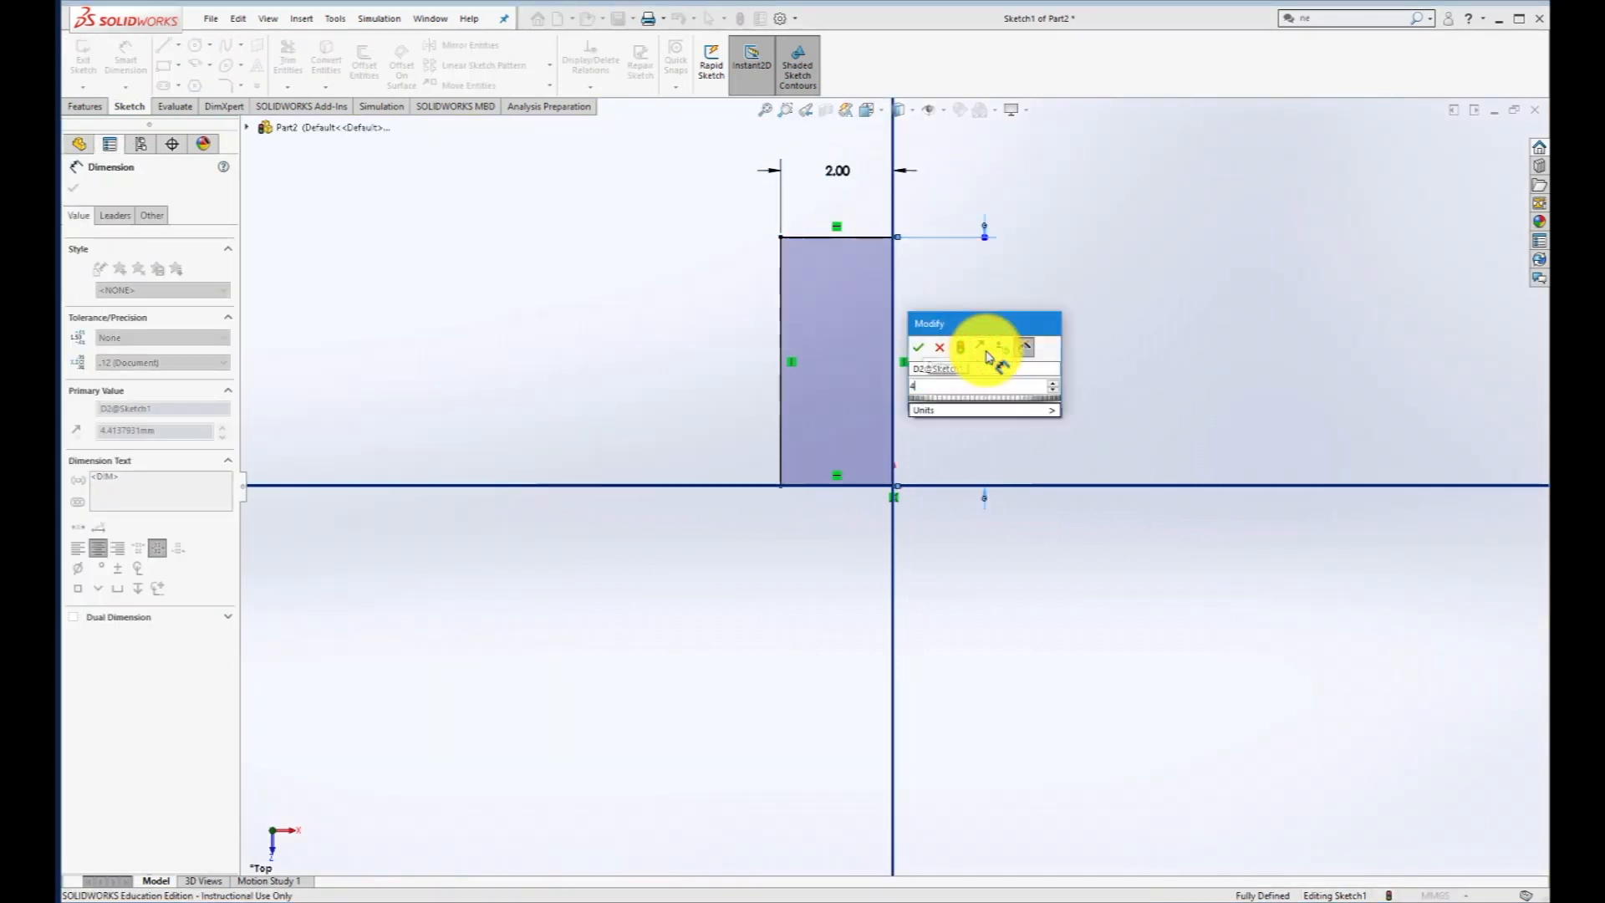
key("Return")
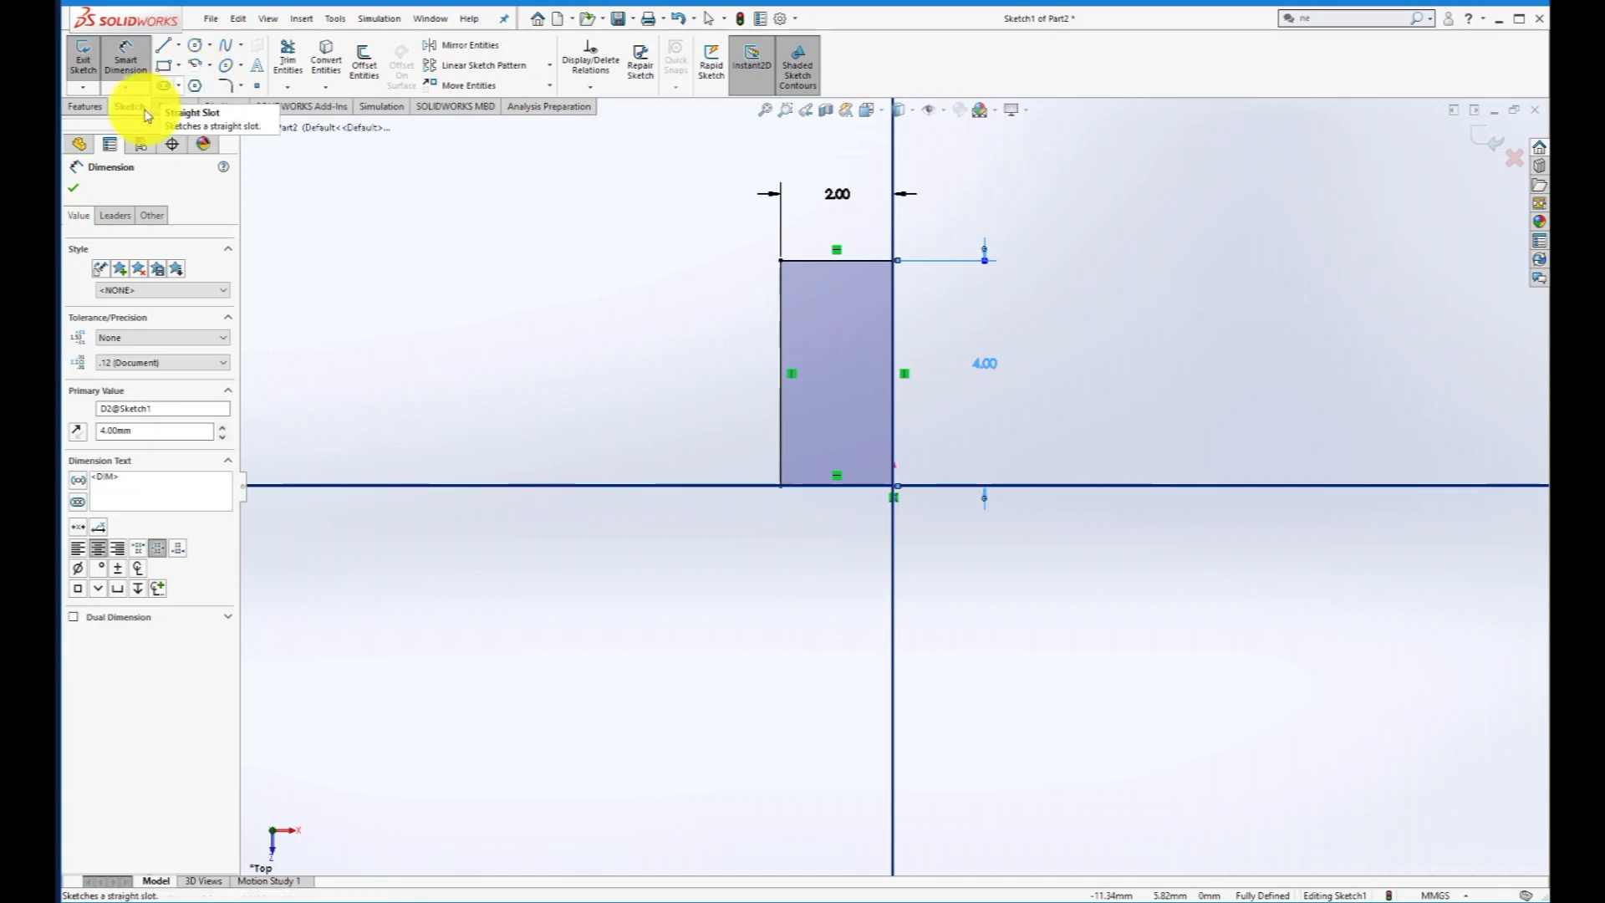
left_click(72, 189)
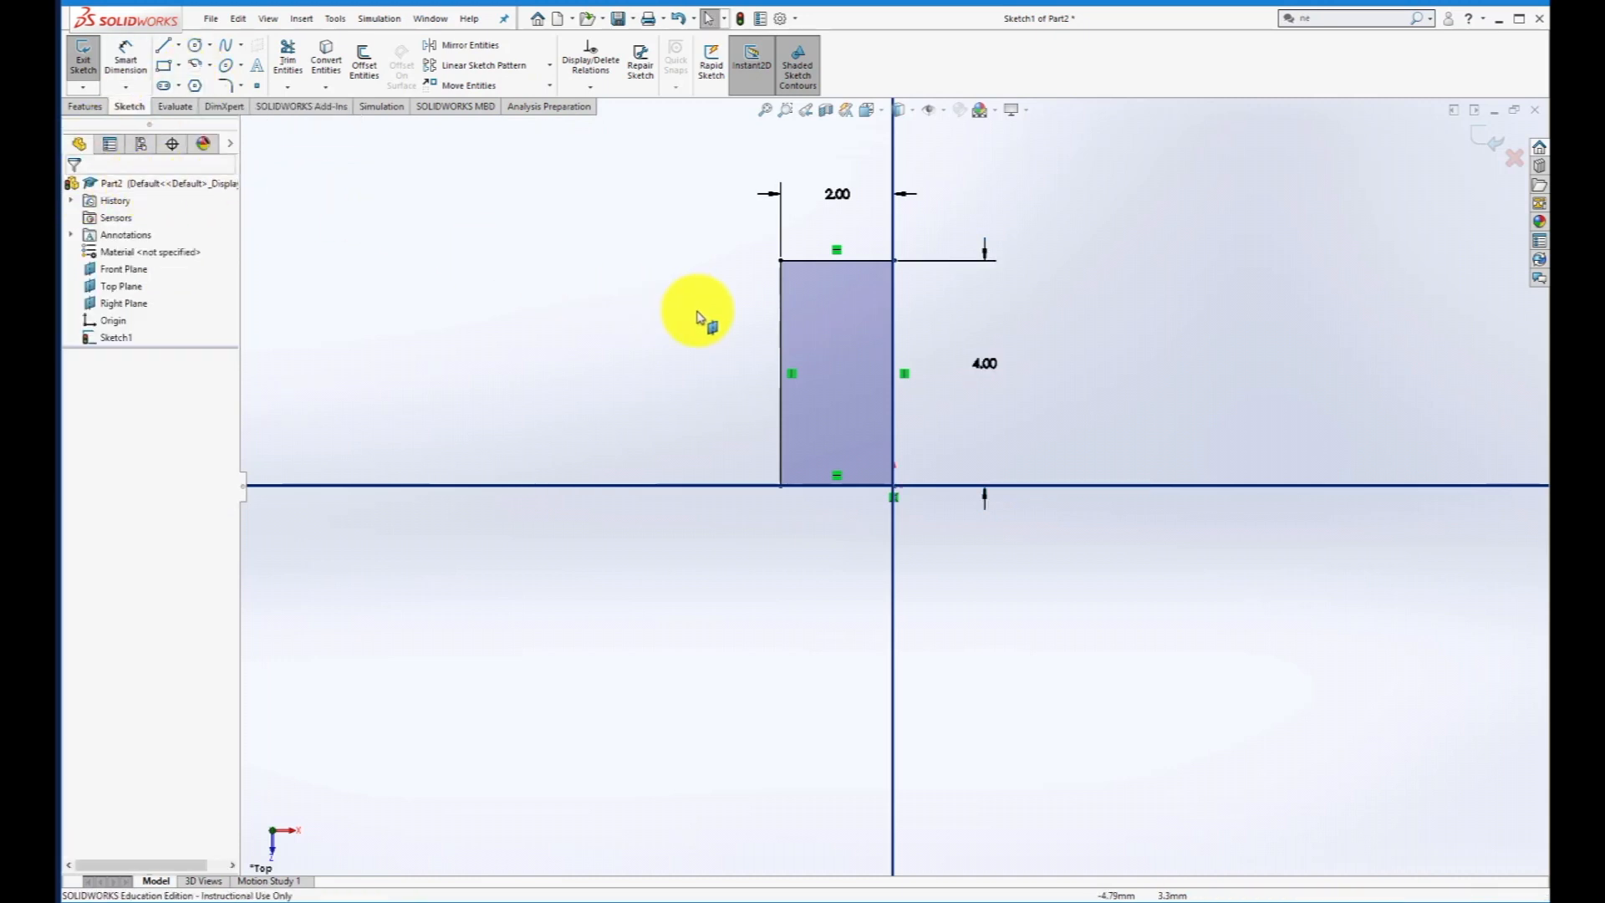
left_click(1495, 142)
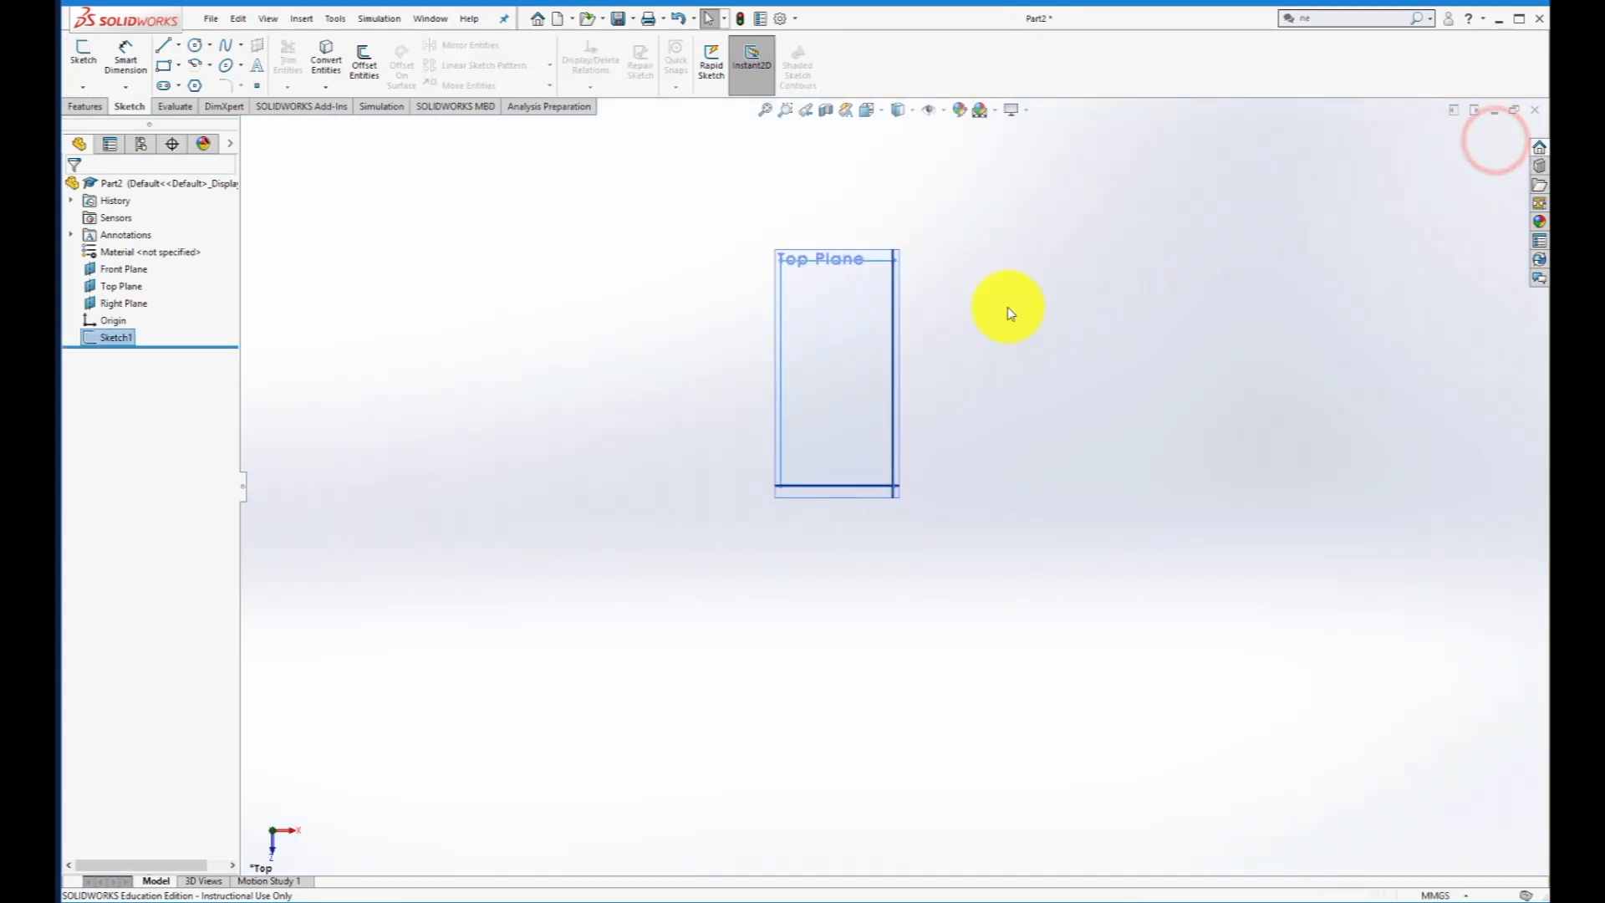
Extrude the rectangle as a blind boss with a depth of 4 mm.
middle_click_drag(970, 438, 950, 318)
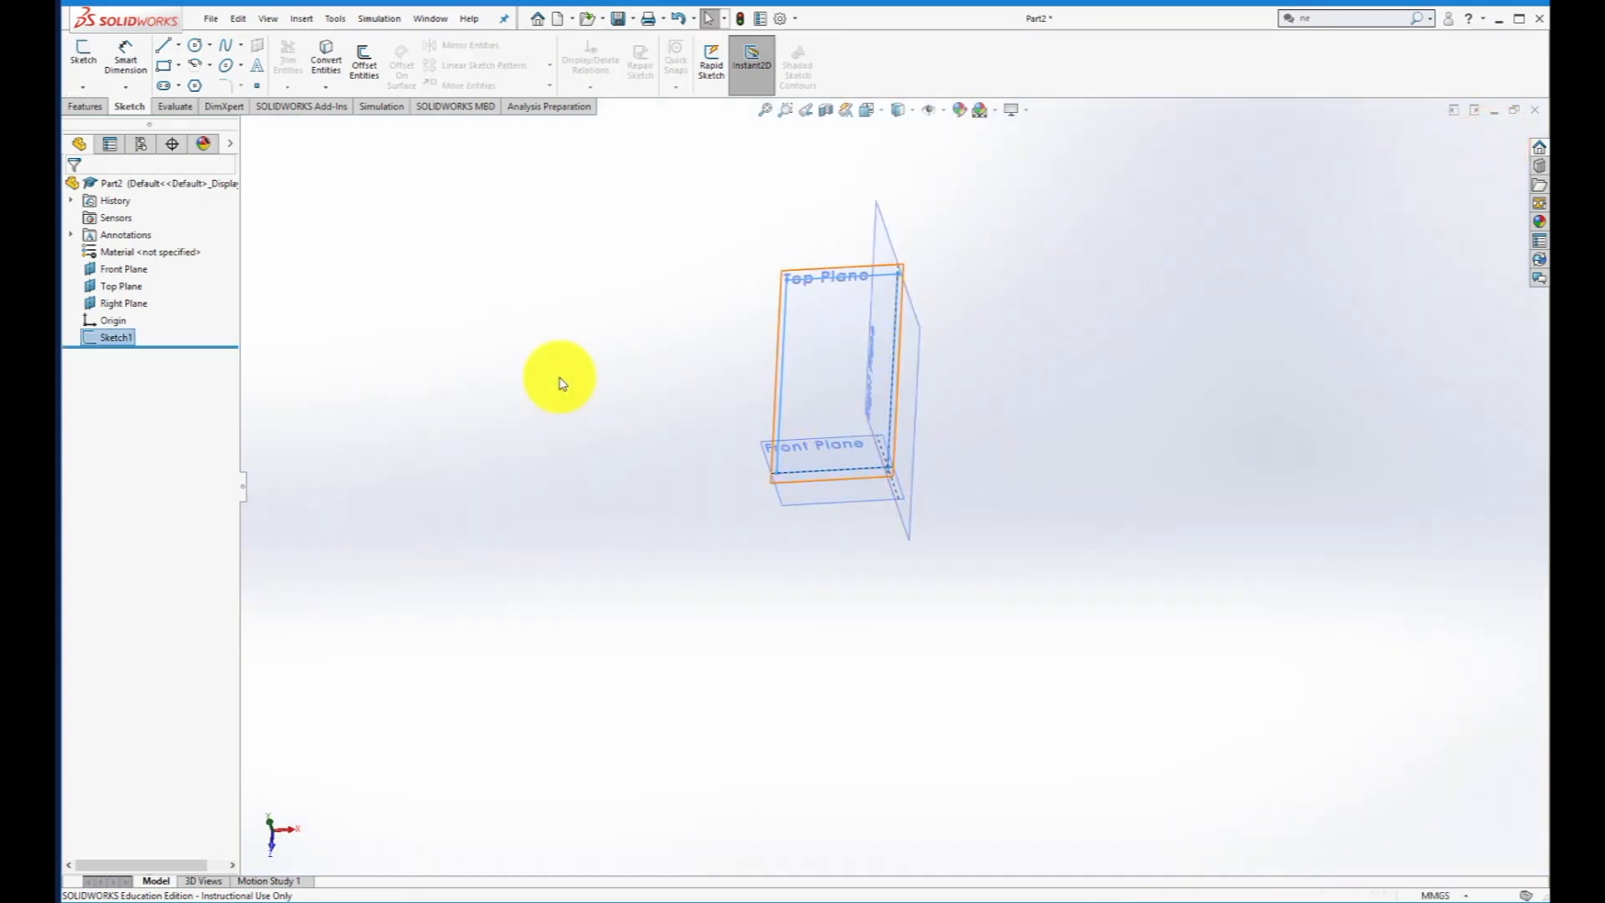
left_click(104, 105)
left_click(91, 58)
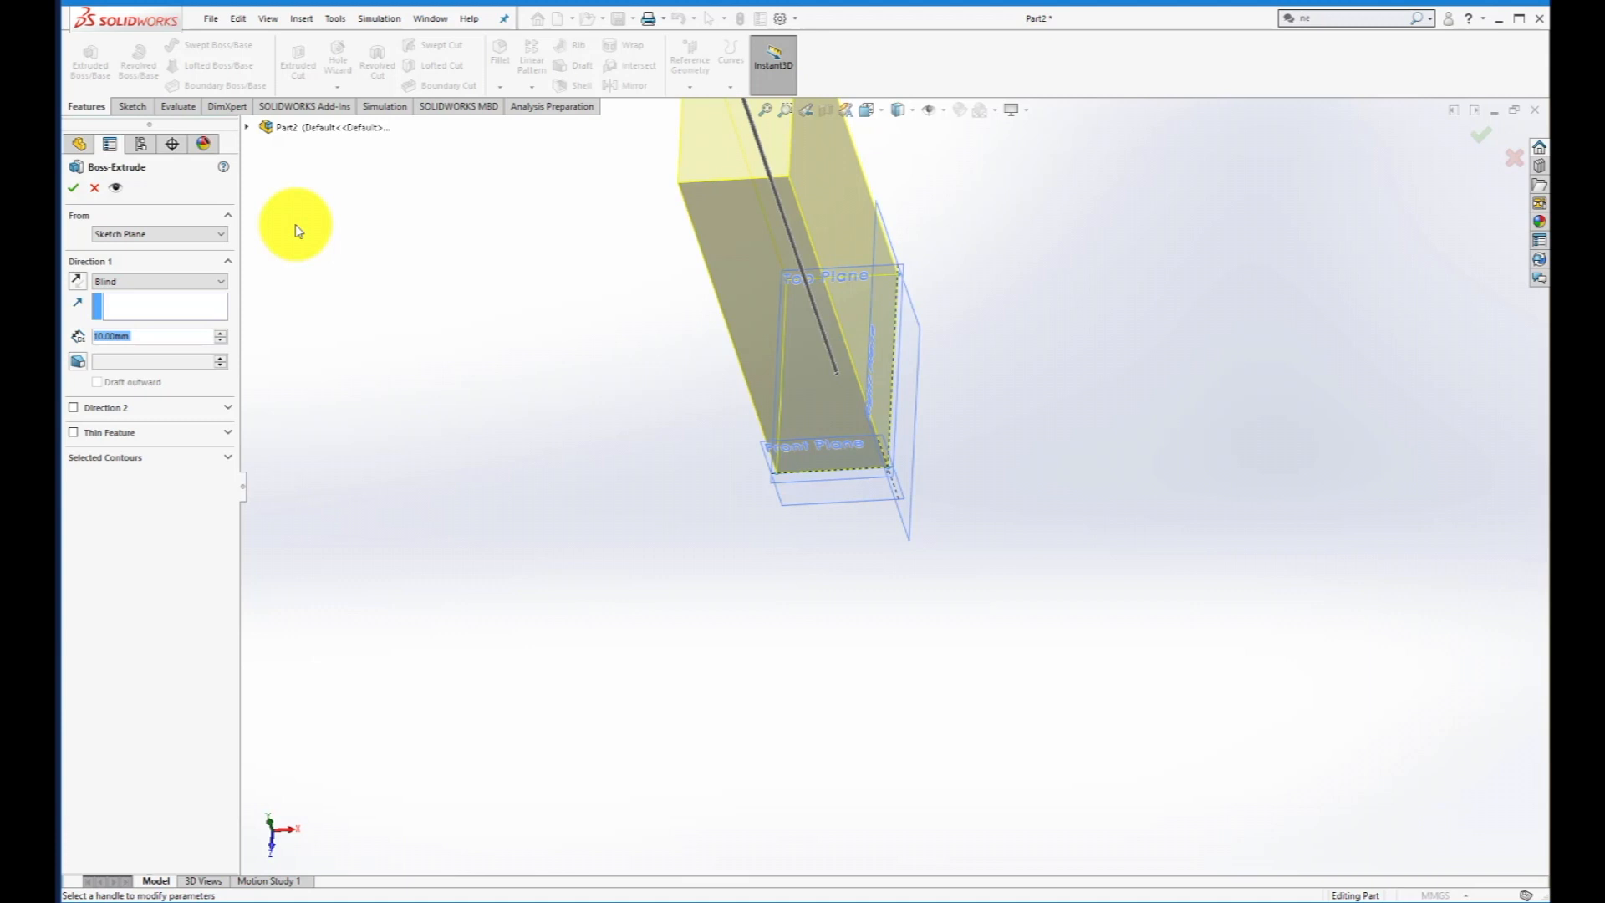
type("4")
key("Return")
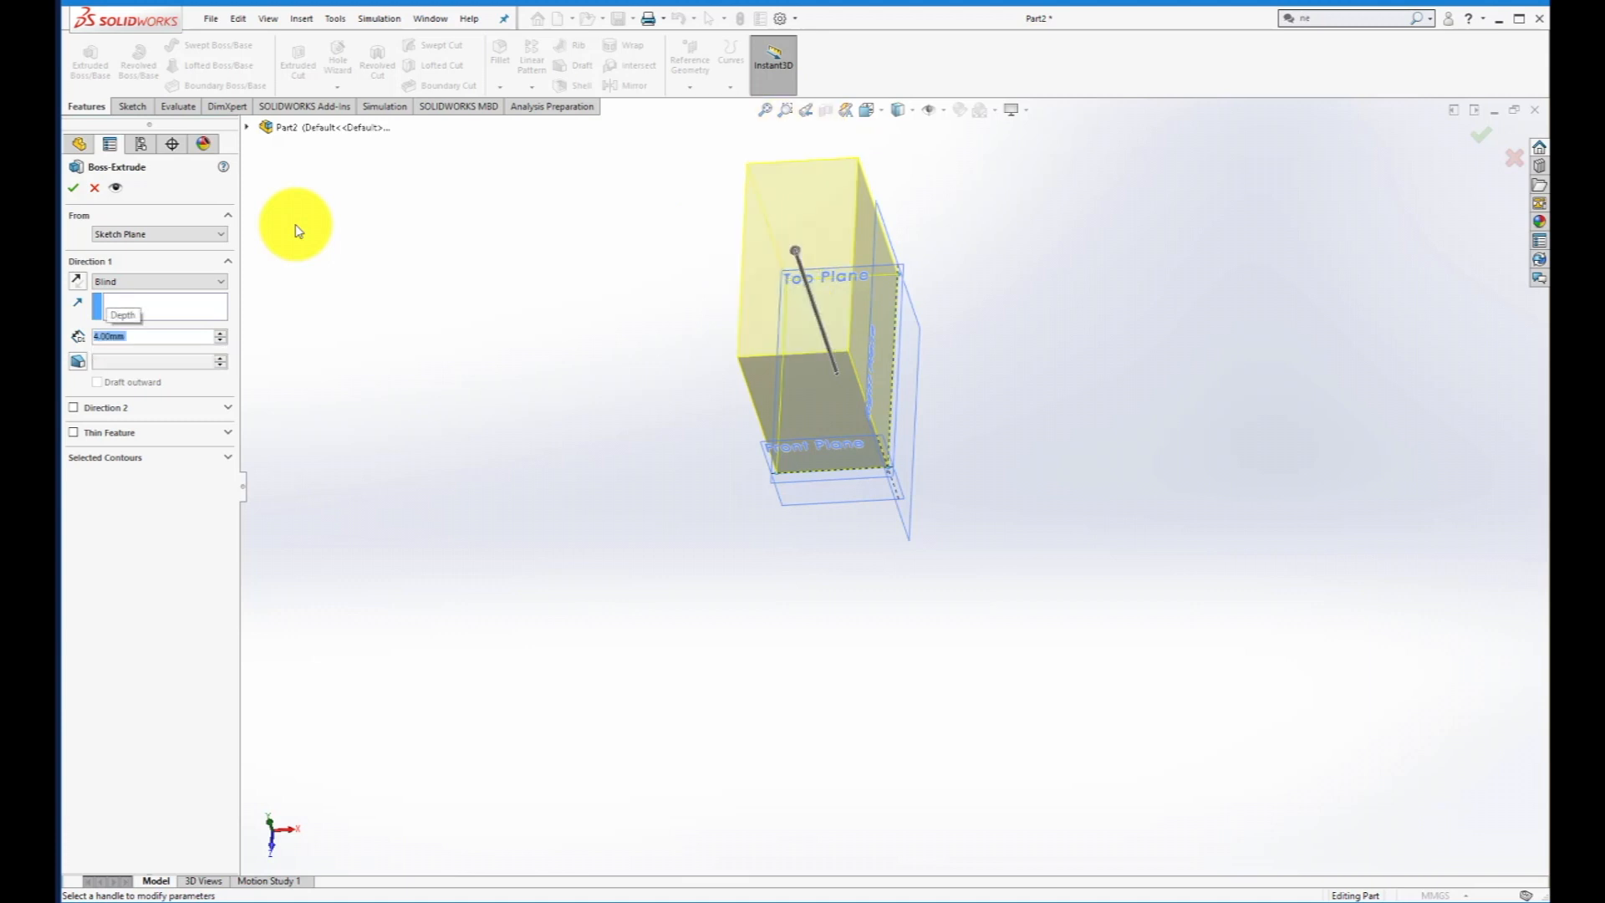
left_click(73, 187)
Sketch a corner rectangle about 0.91 by 1.68 mm on the block's top face, starting at the face's upper-right corner.
middle_click_drag(864, 573, 832, 580)
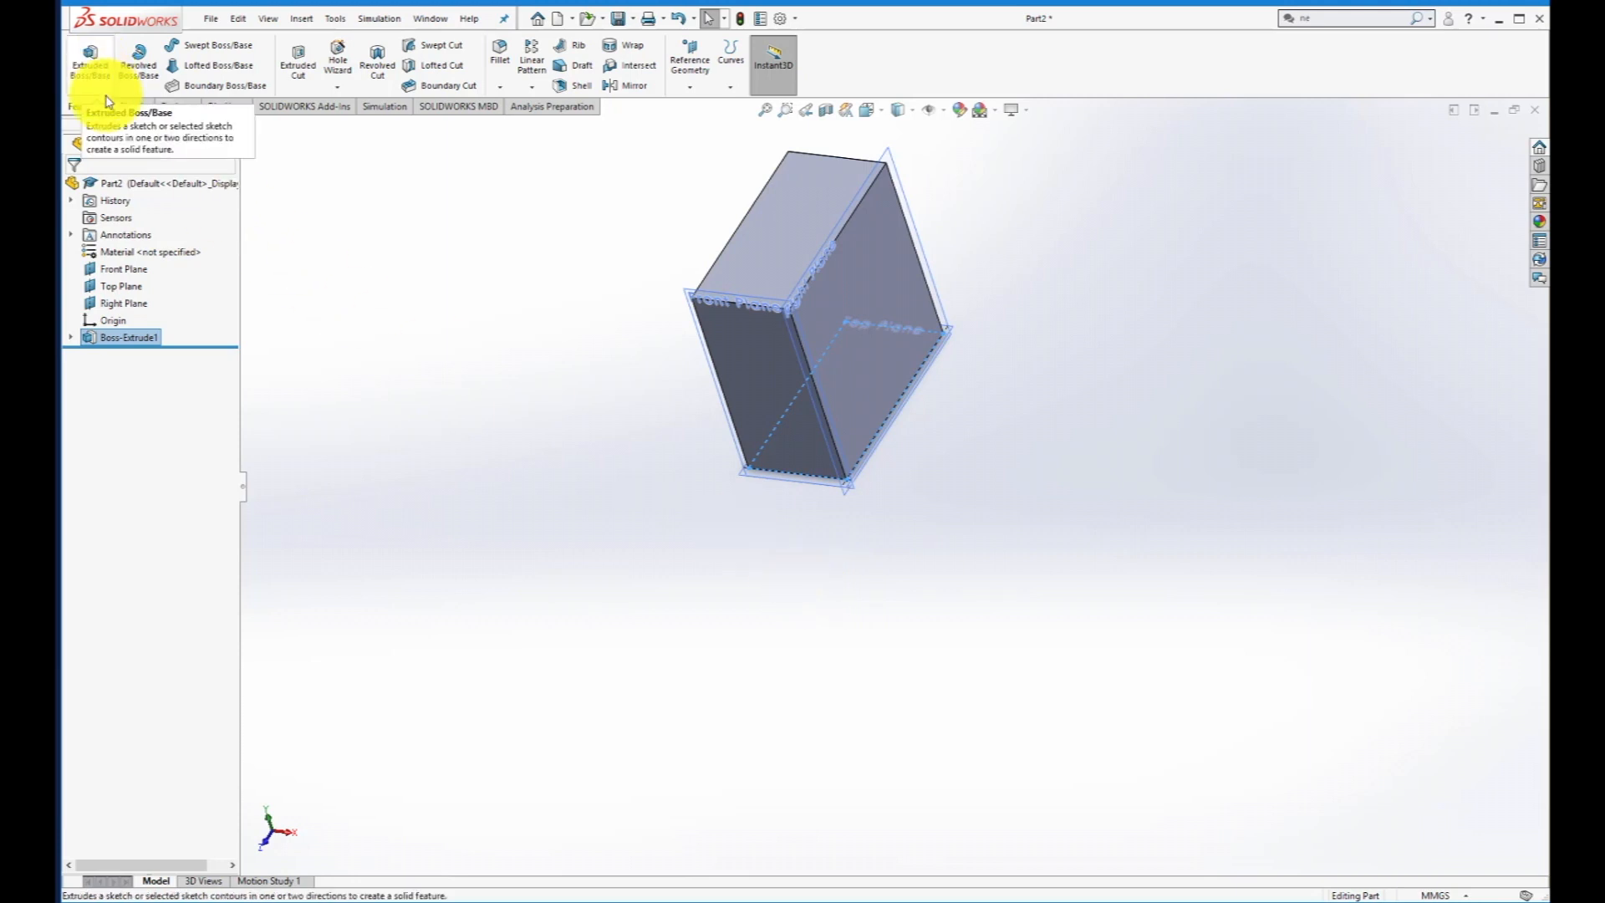
left_click(129, 106)
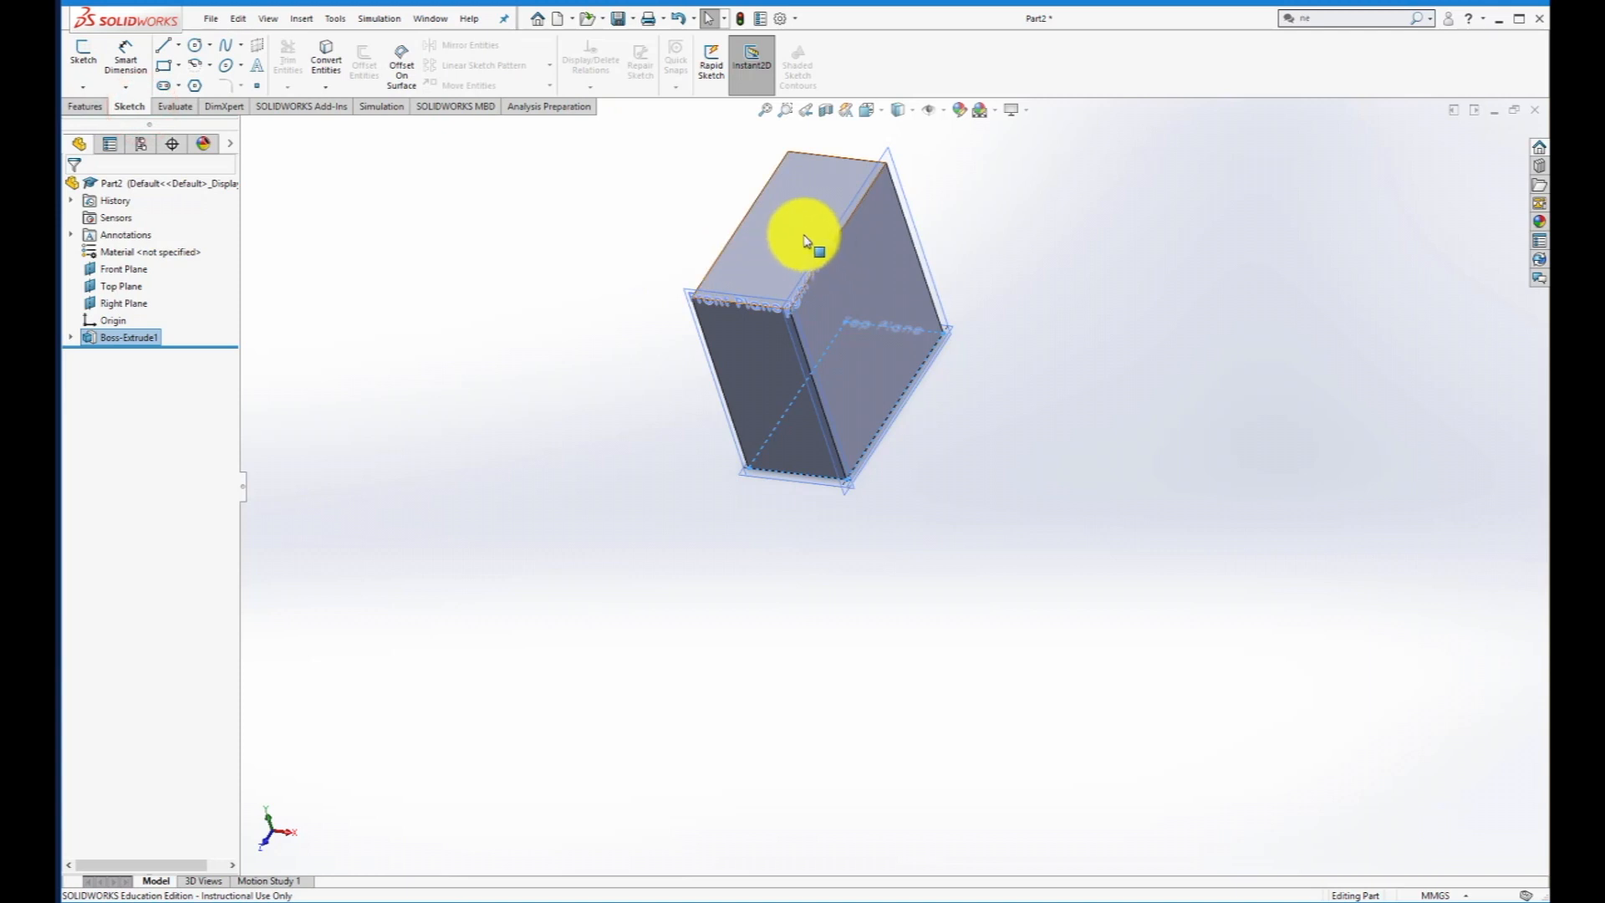
left_click(805, 241)
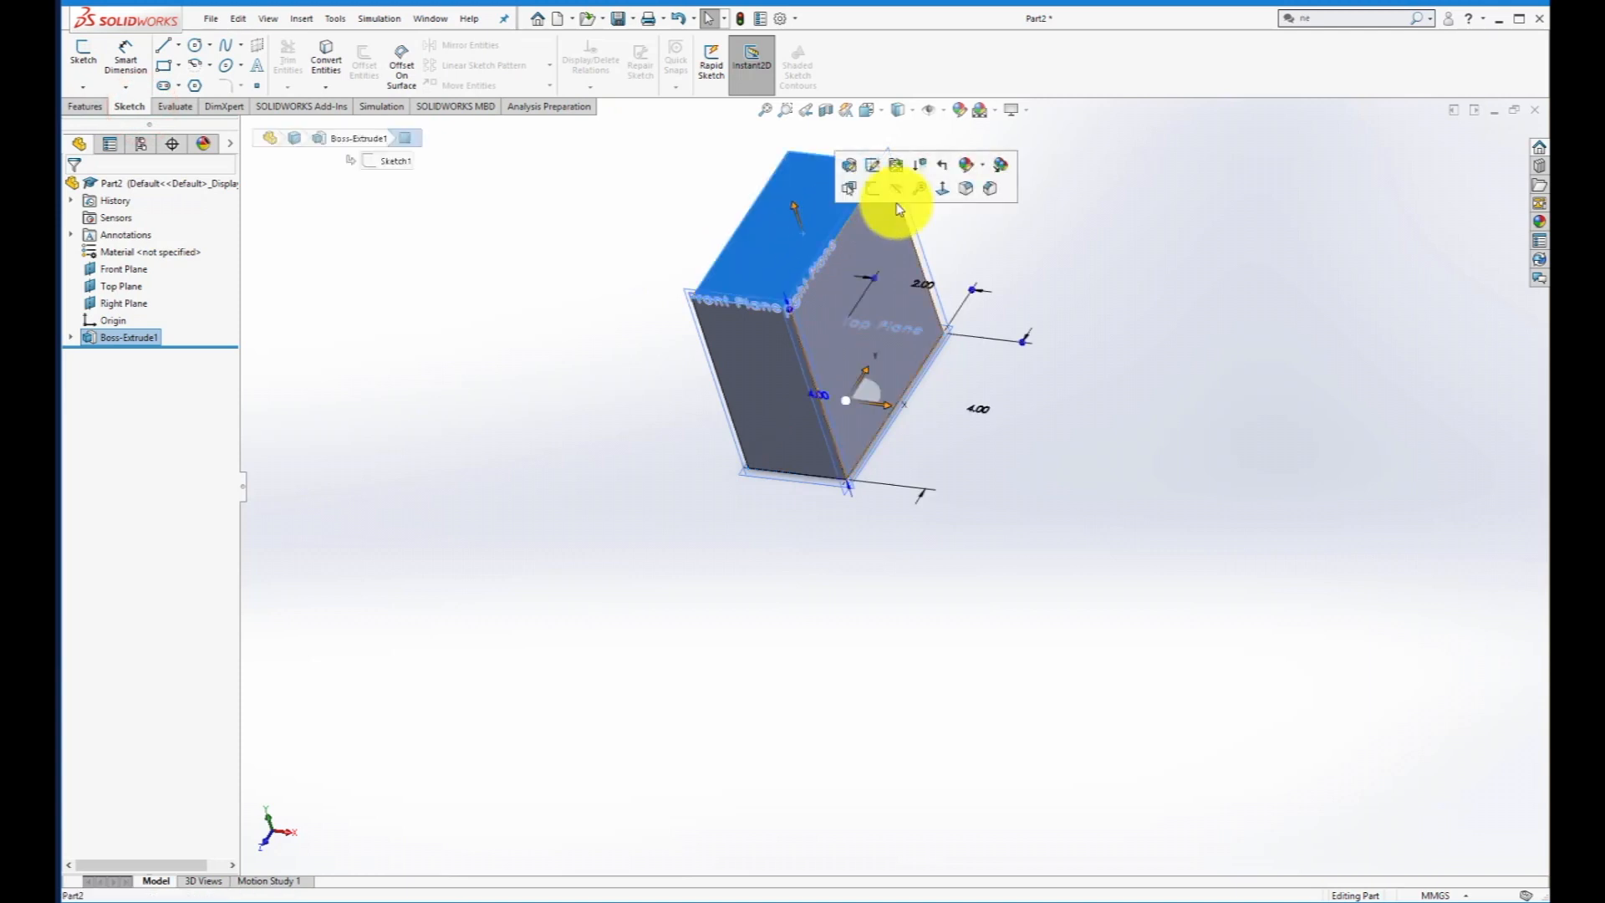
left_click(941, 188)
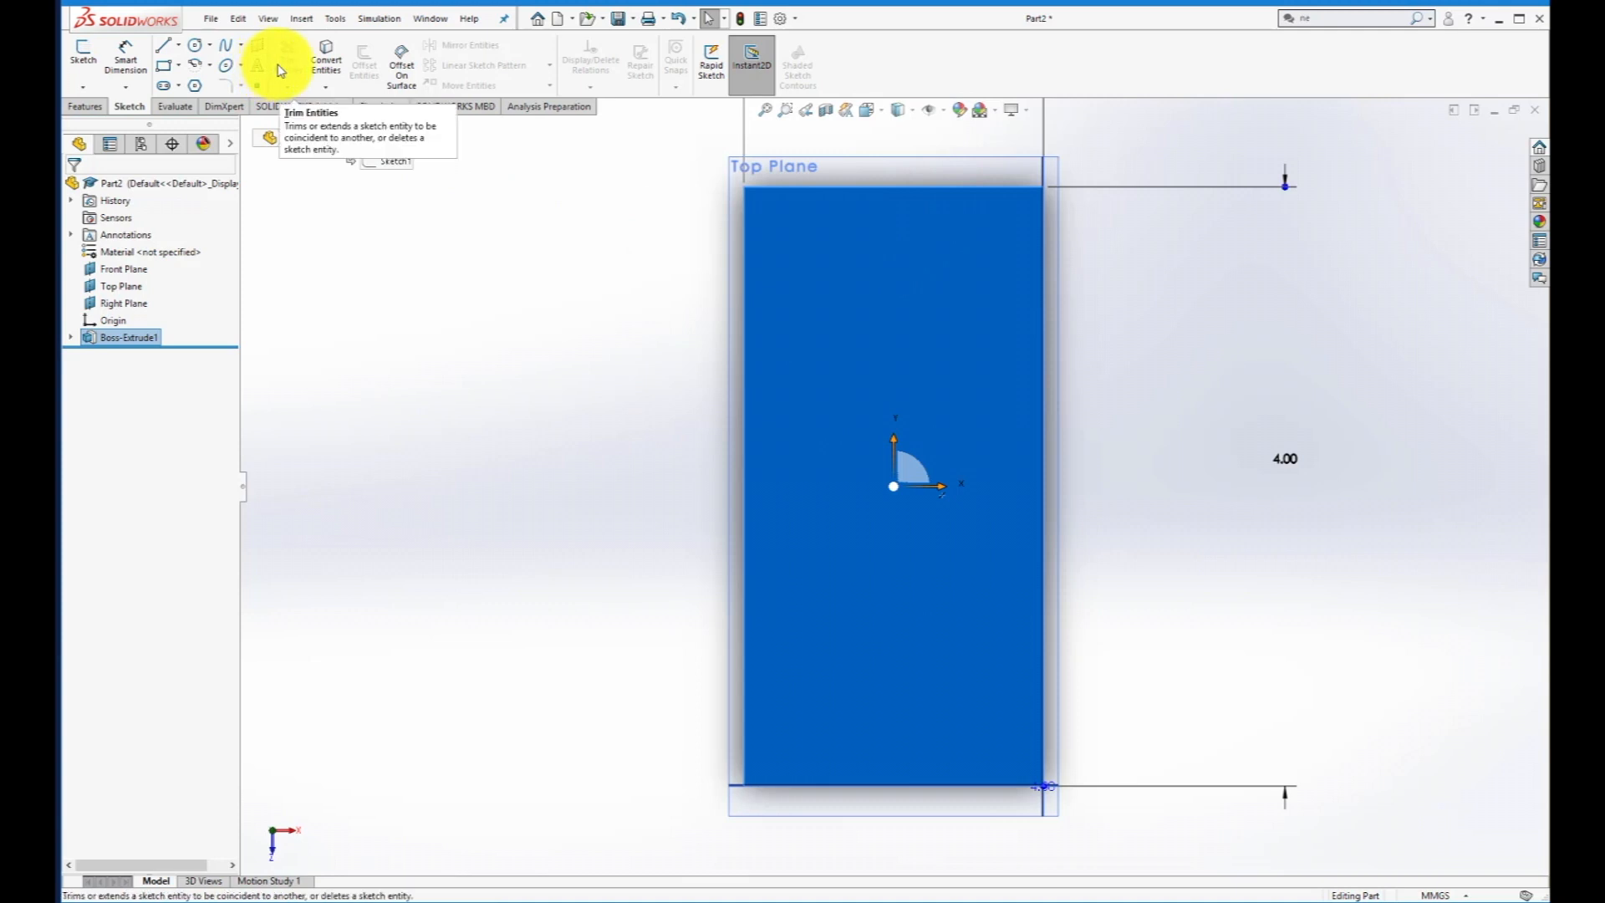
left_click(163, 67)
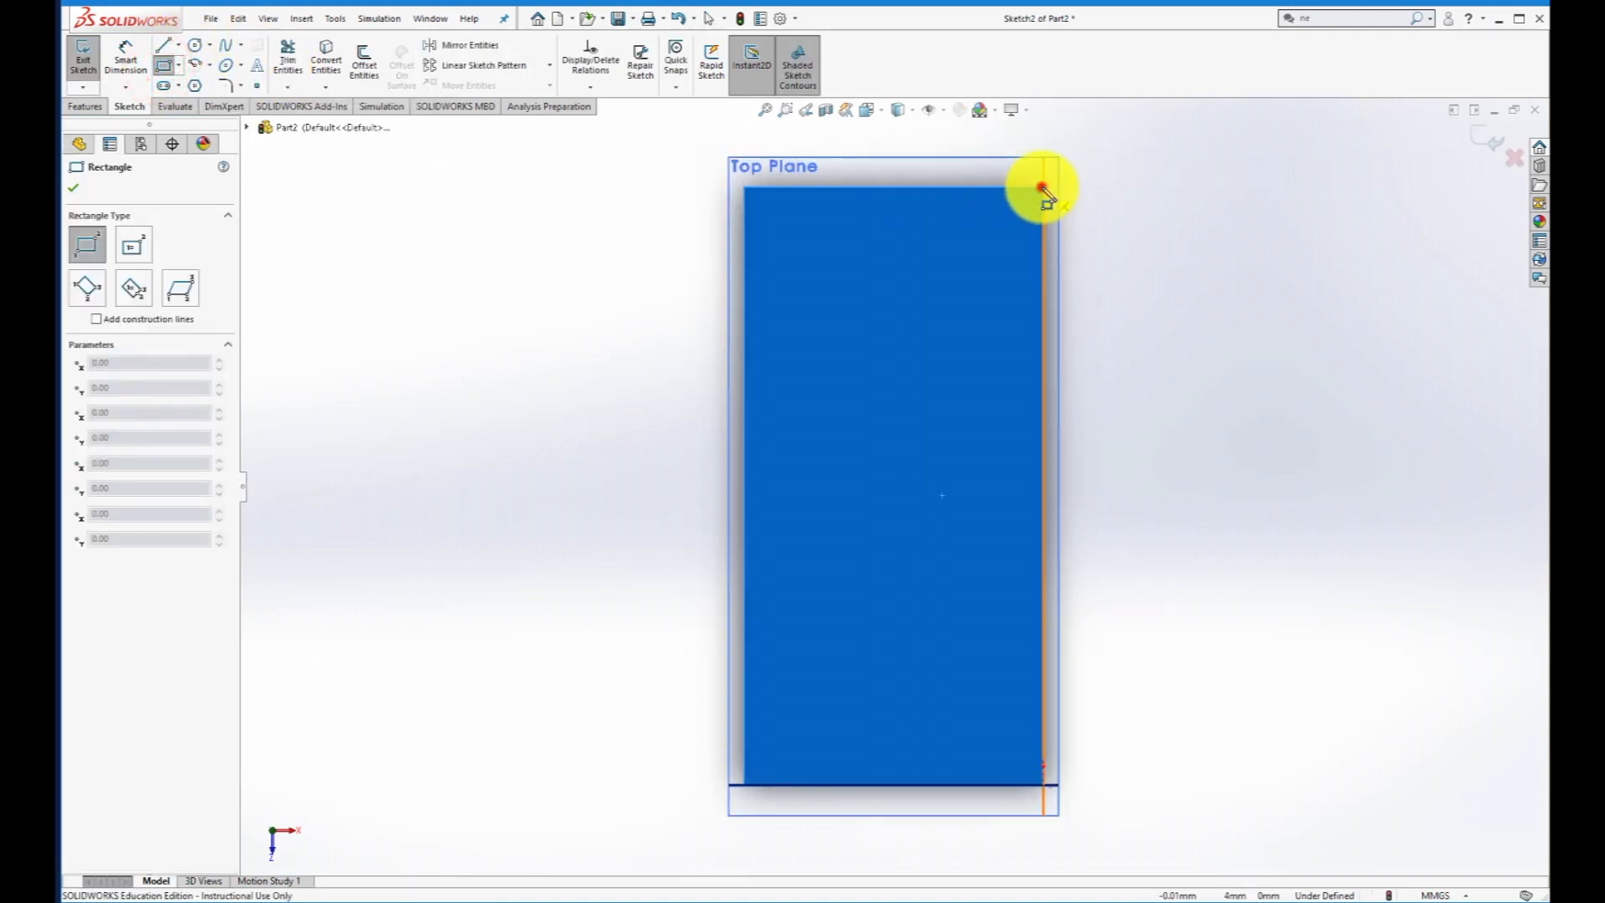
left_click(1042, 187)
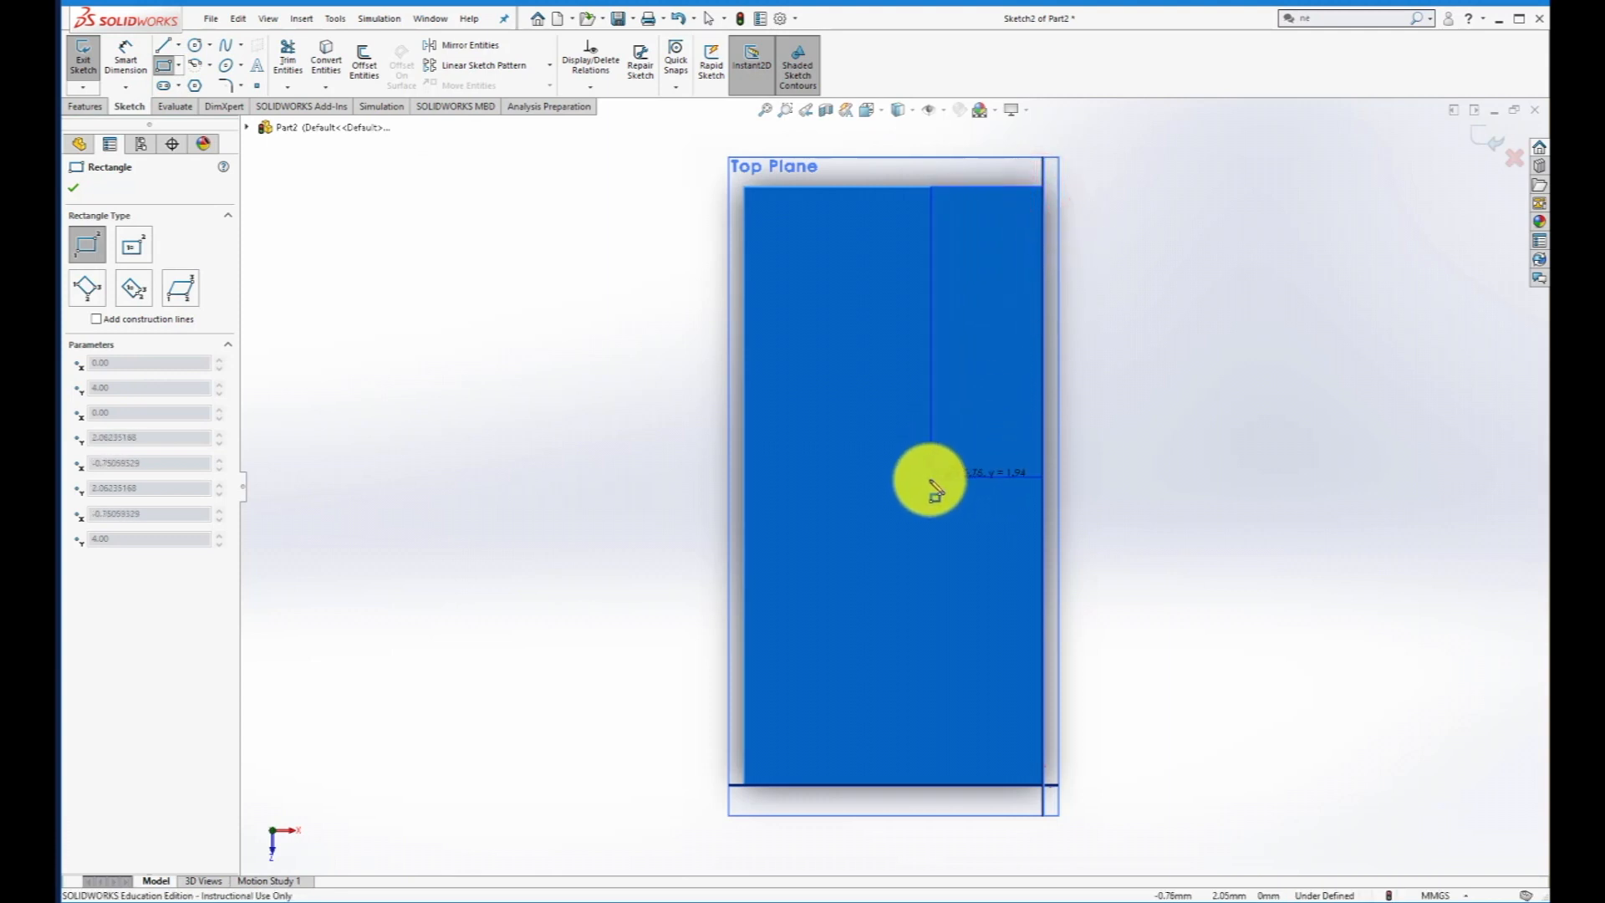
left_click(908, 437)
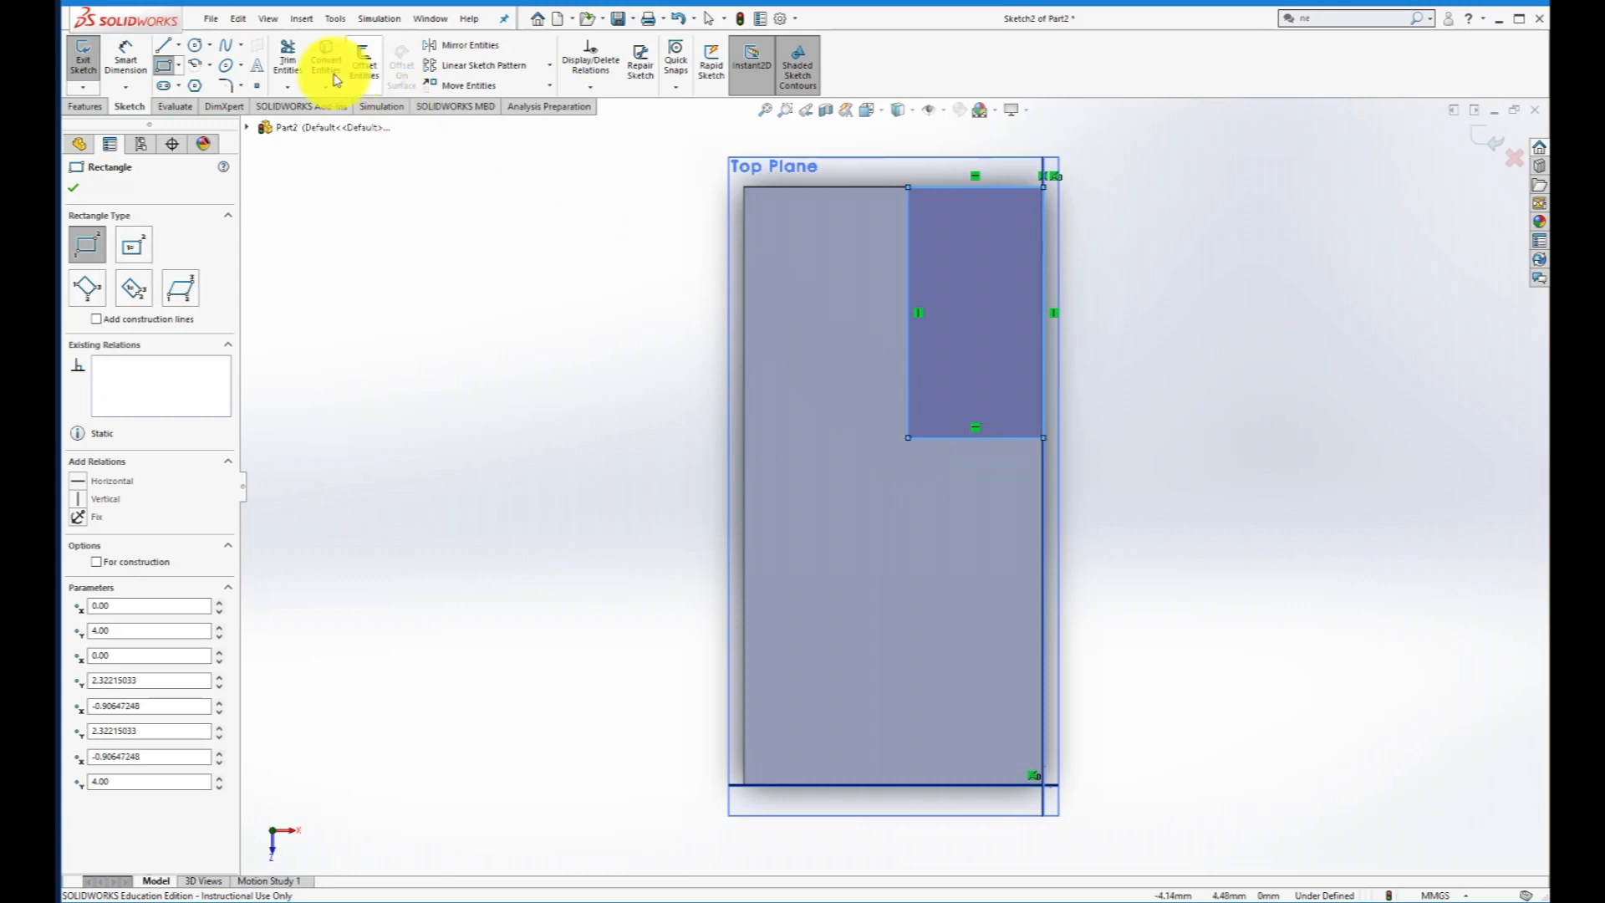
Dimension the small corner rectangle's upper edge and set its width to 1 mm.
left_click(124, 54)
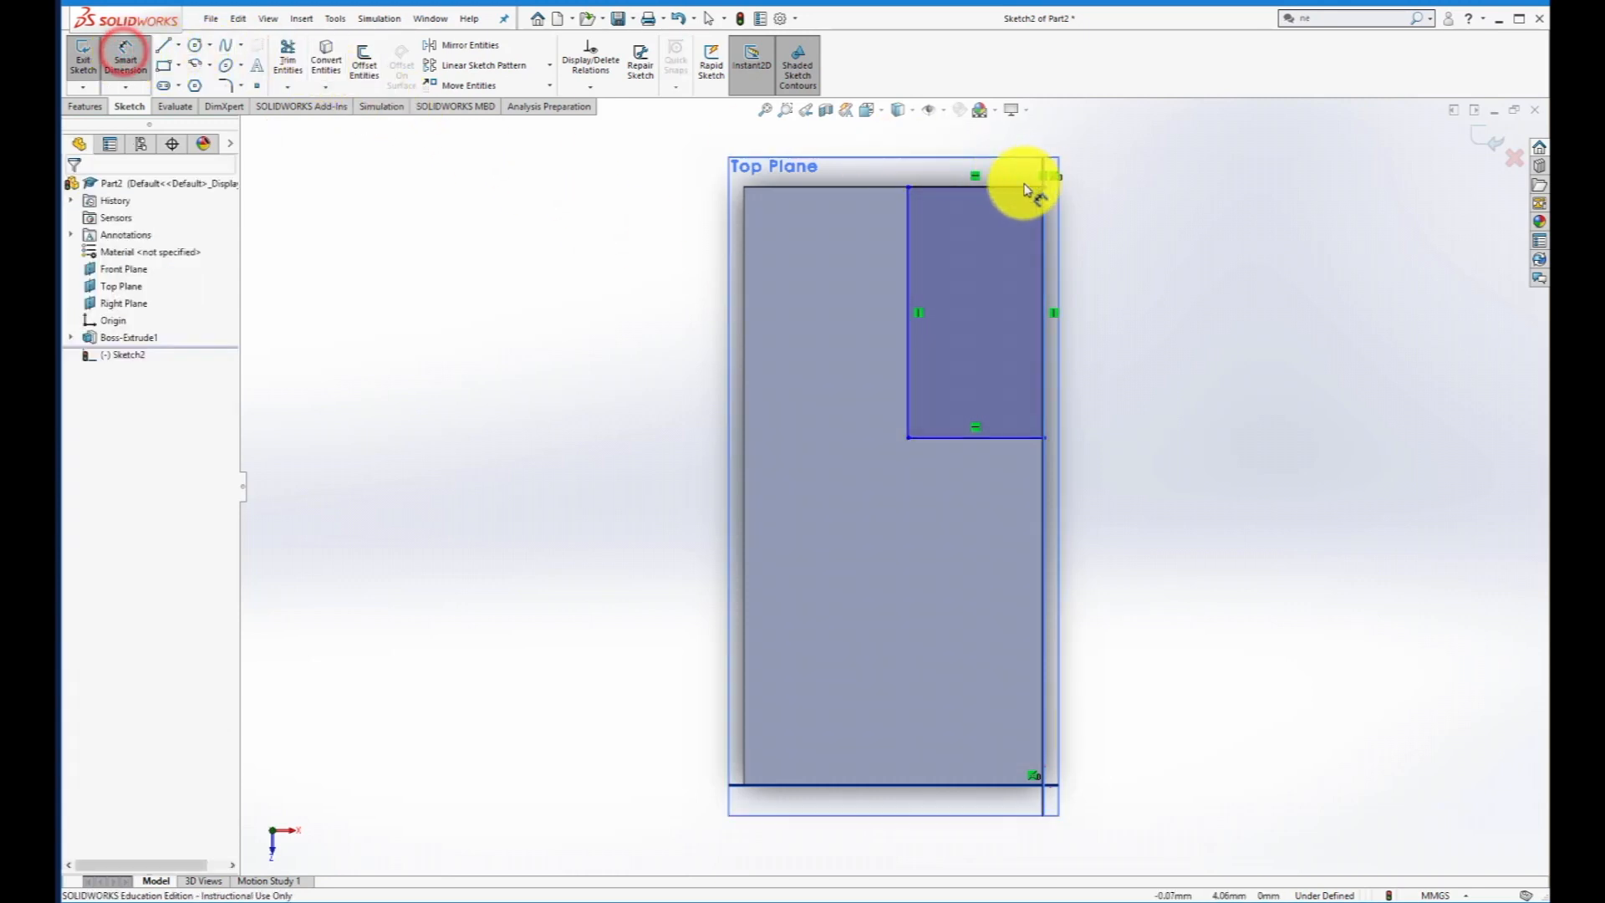
left_click(1003, 187)
left_click(982, 136)
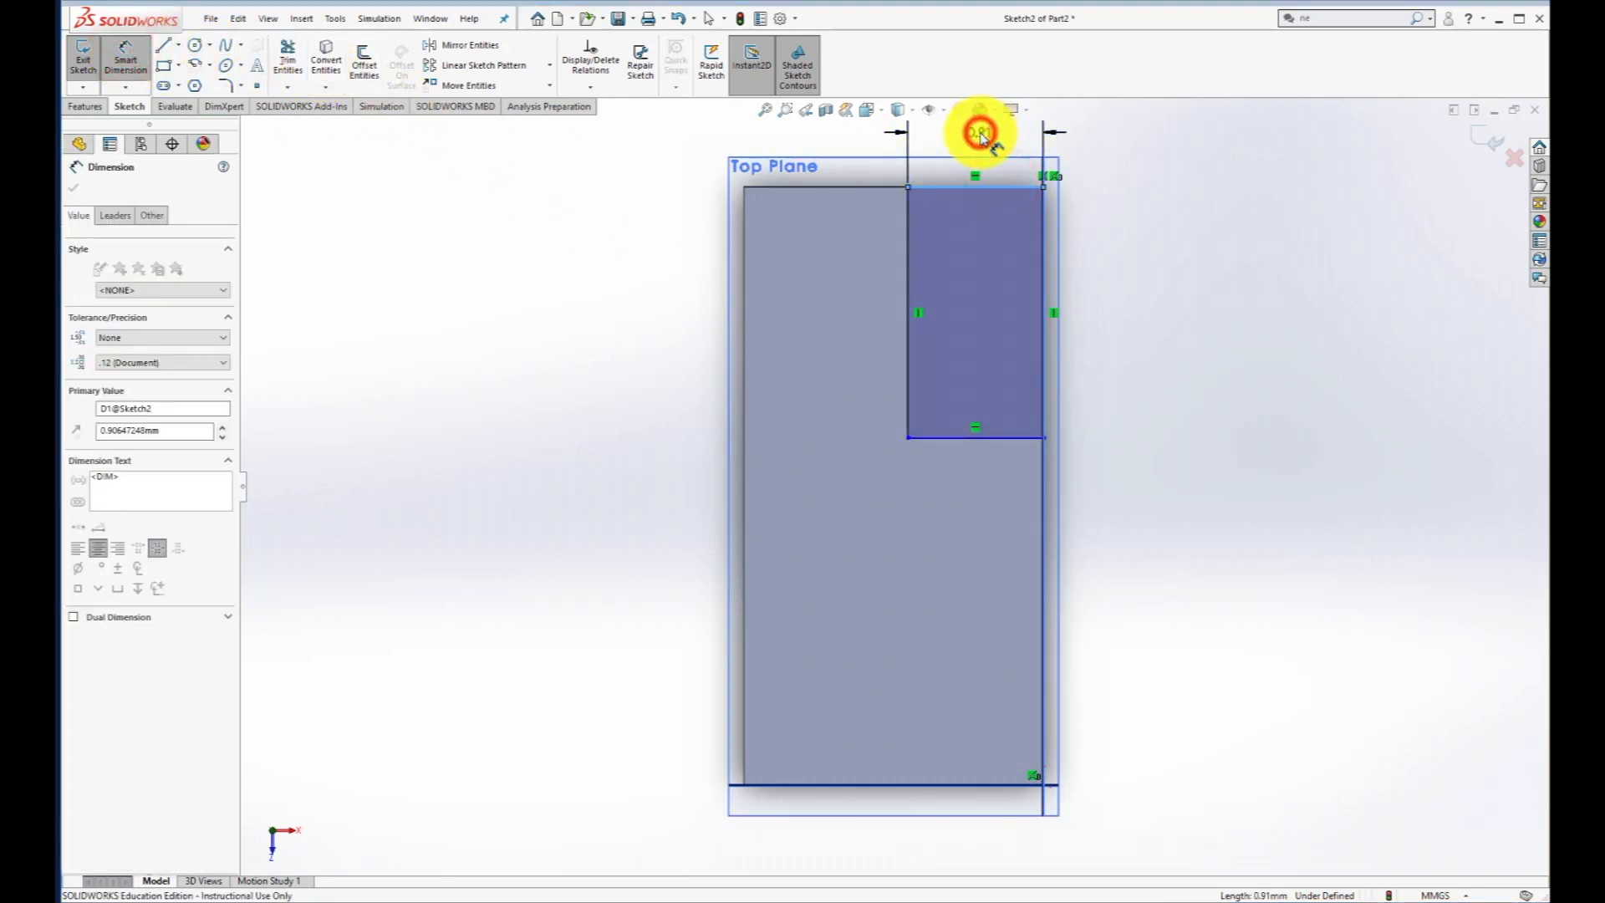
type("1")
key("Return")
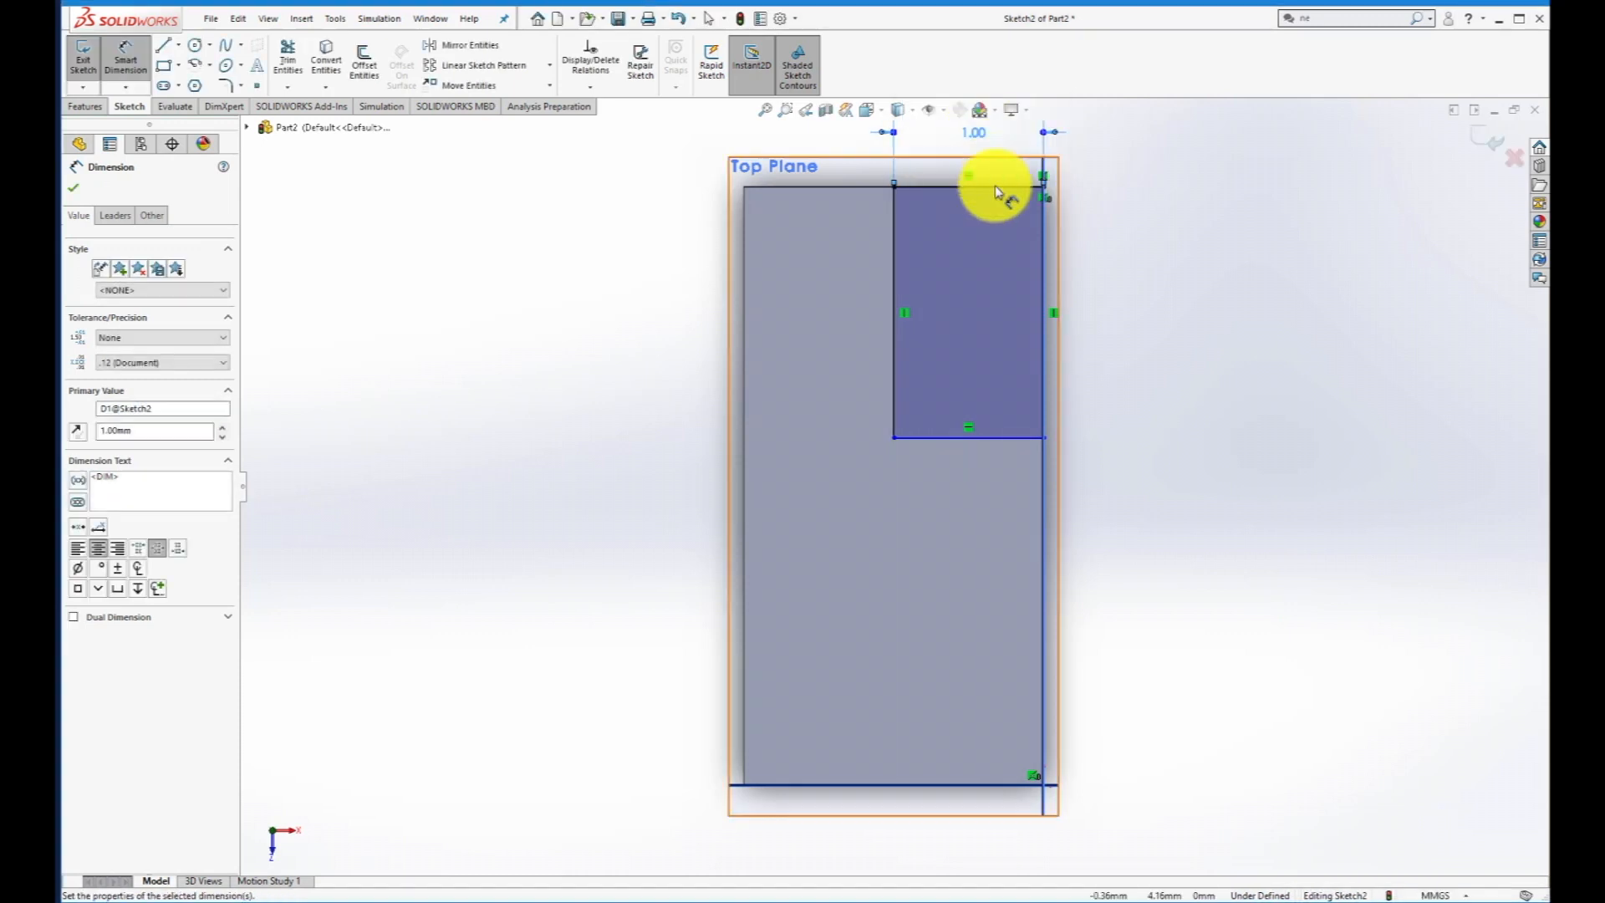
Set the small corner rectangle's height to 2 mm with a dimension and exit the sketch.
left_click(894, 292)
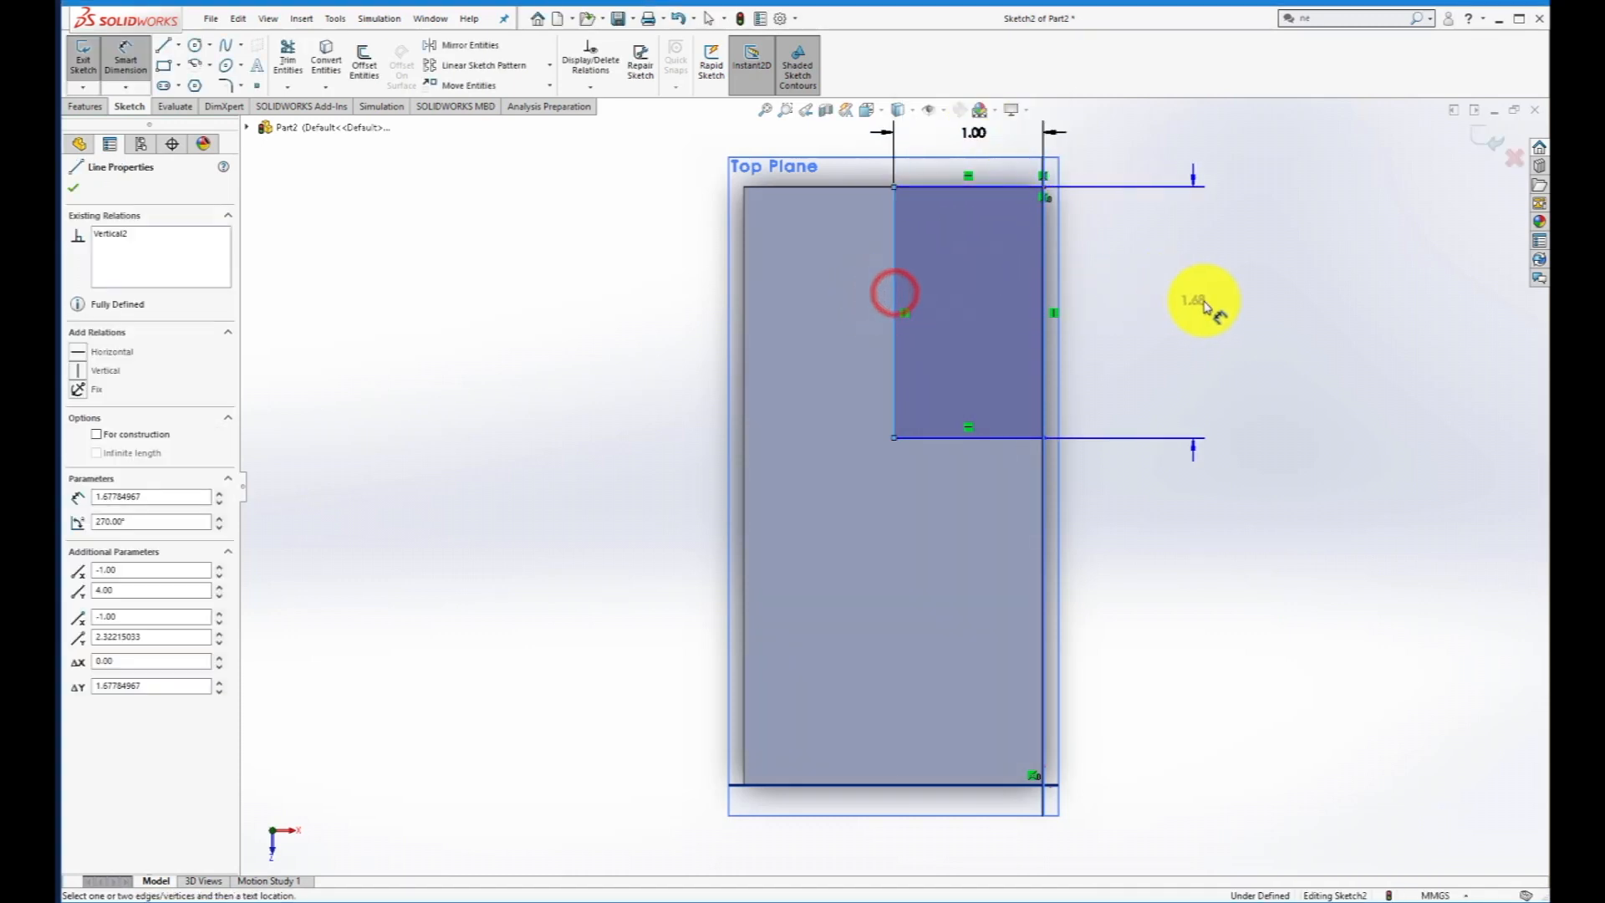
left_click(1201, 309)
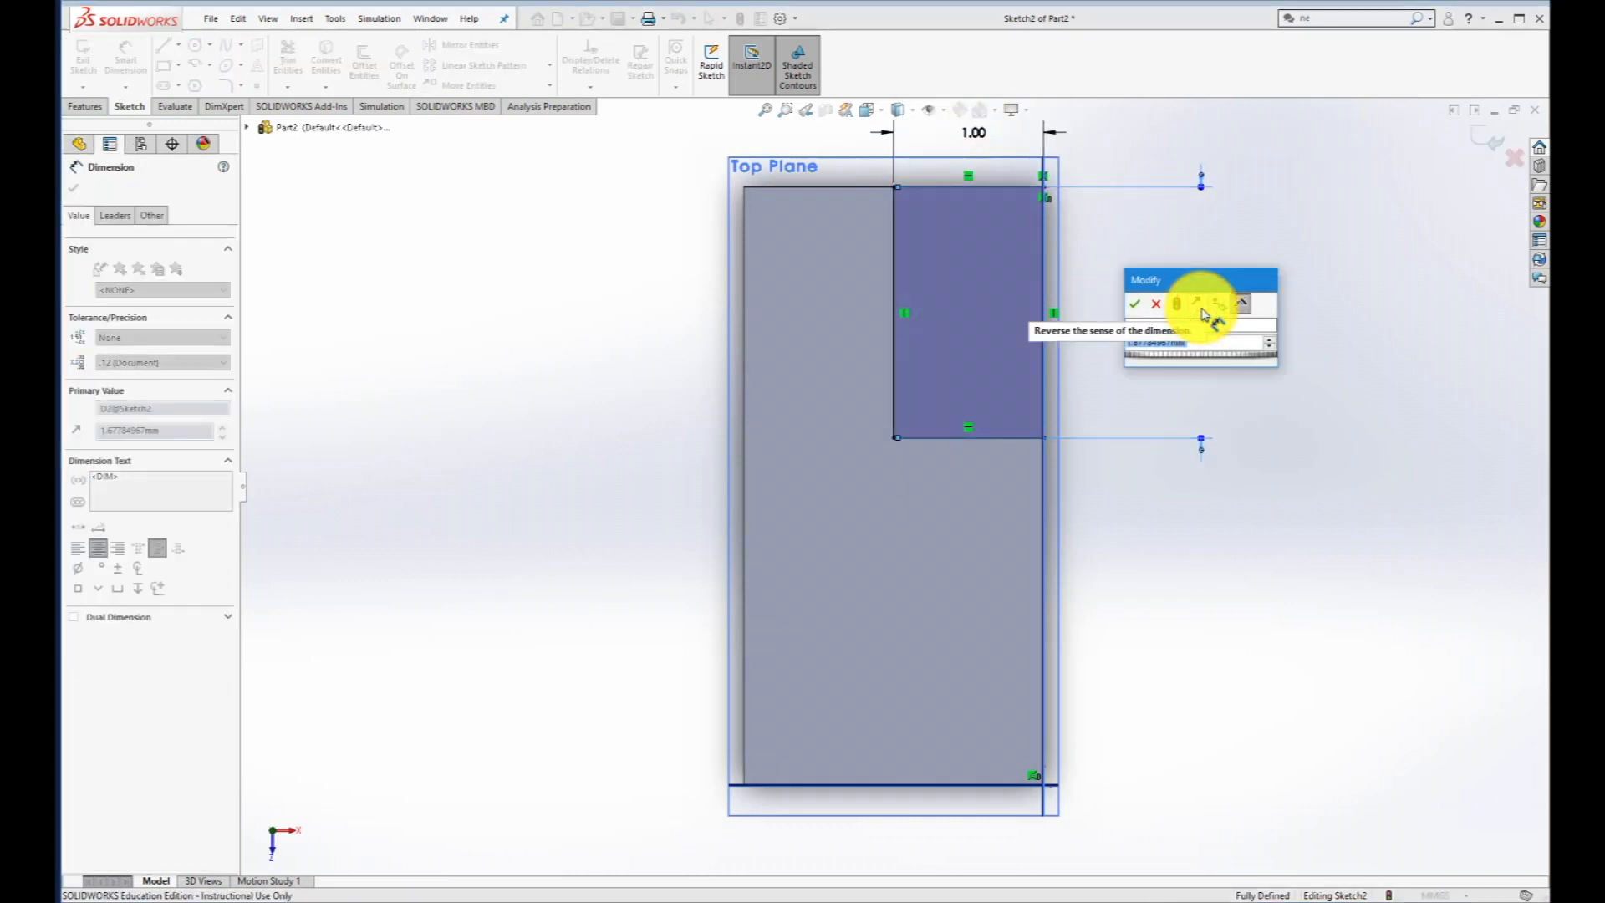
type("2")
key("Return")
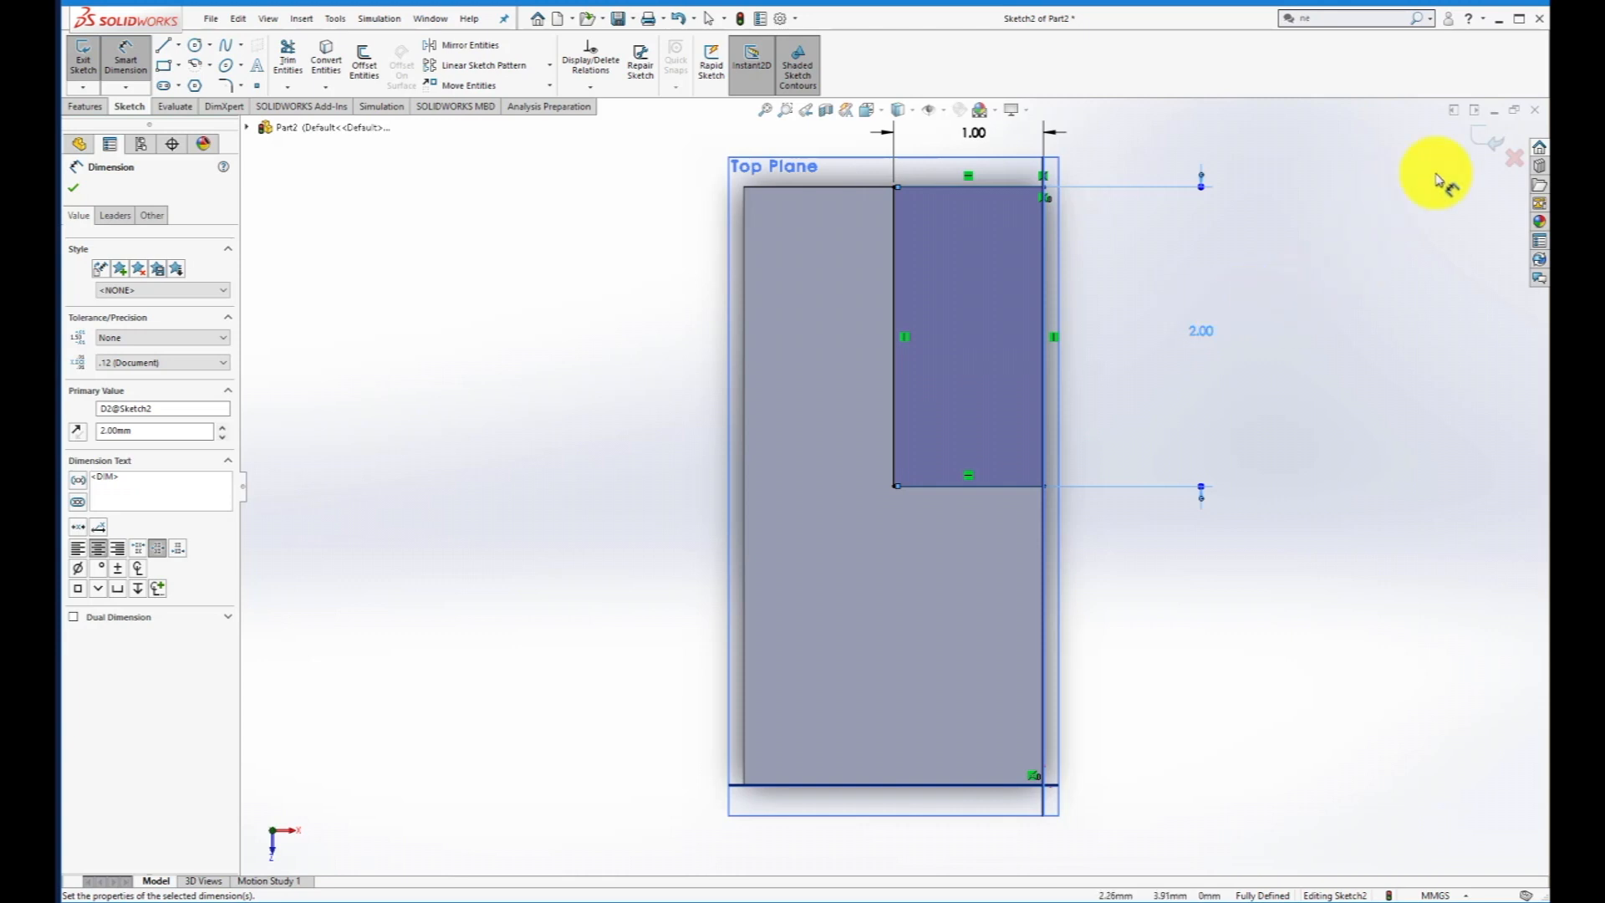
left_click(1498, 142)
left_click(1497, 141)
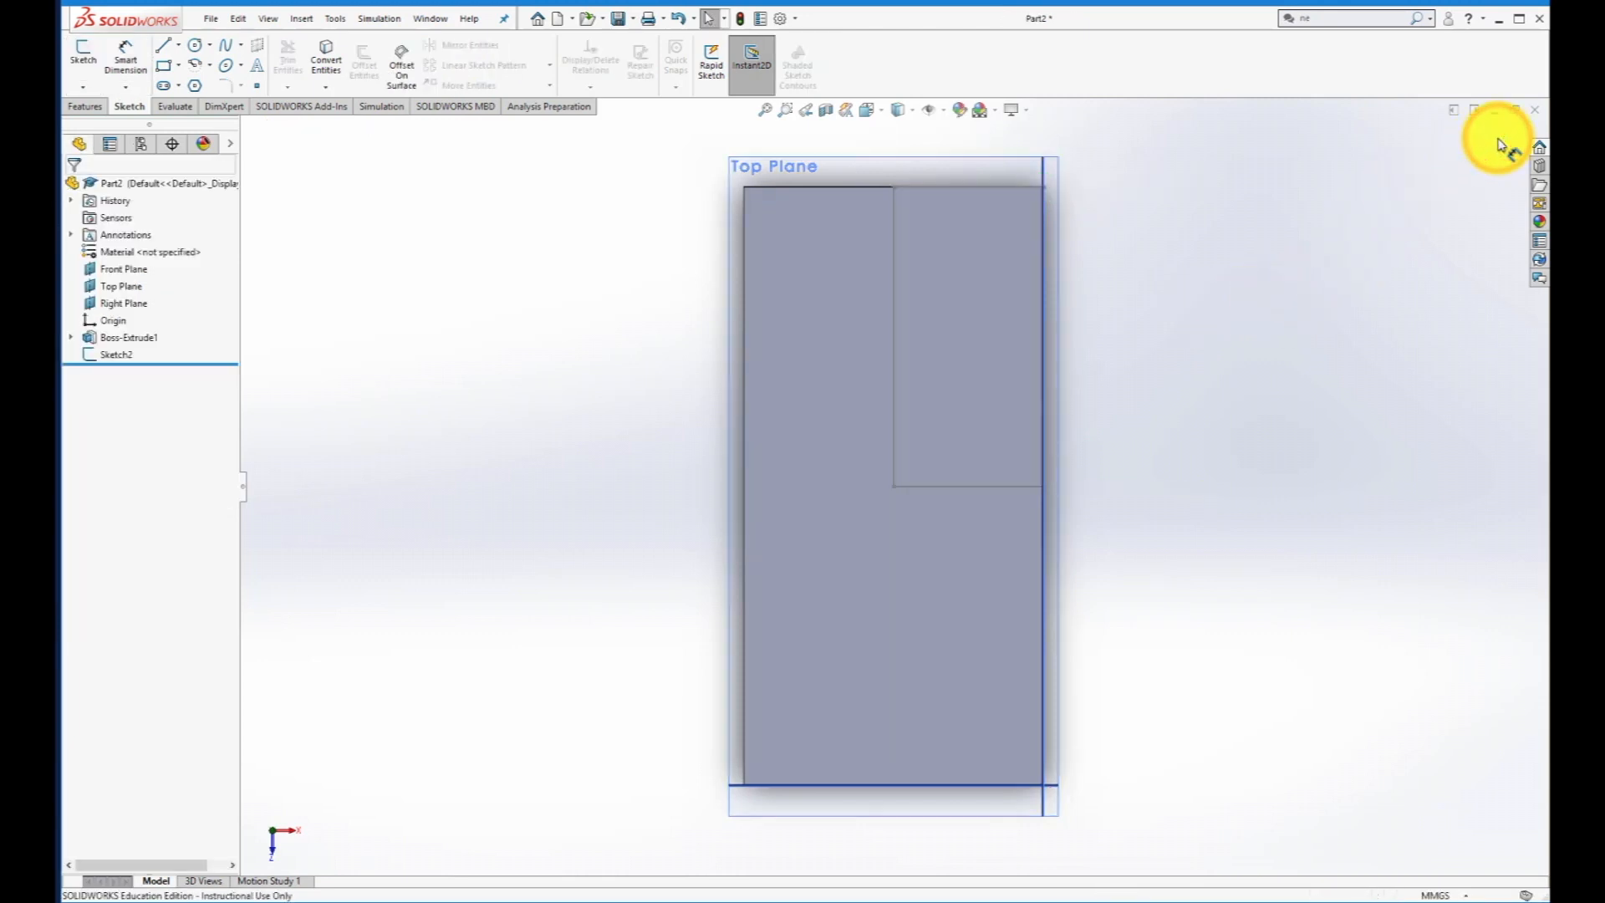
Make a blind extruded cut of the small corner rectangle through the block's full depth.
middle_click_drag(584, 484, 523, 406)
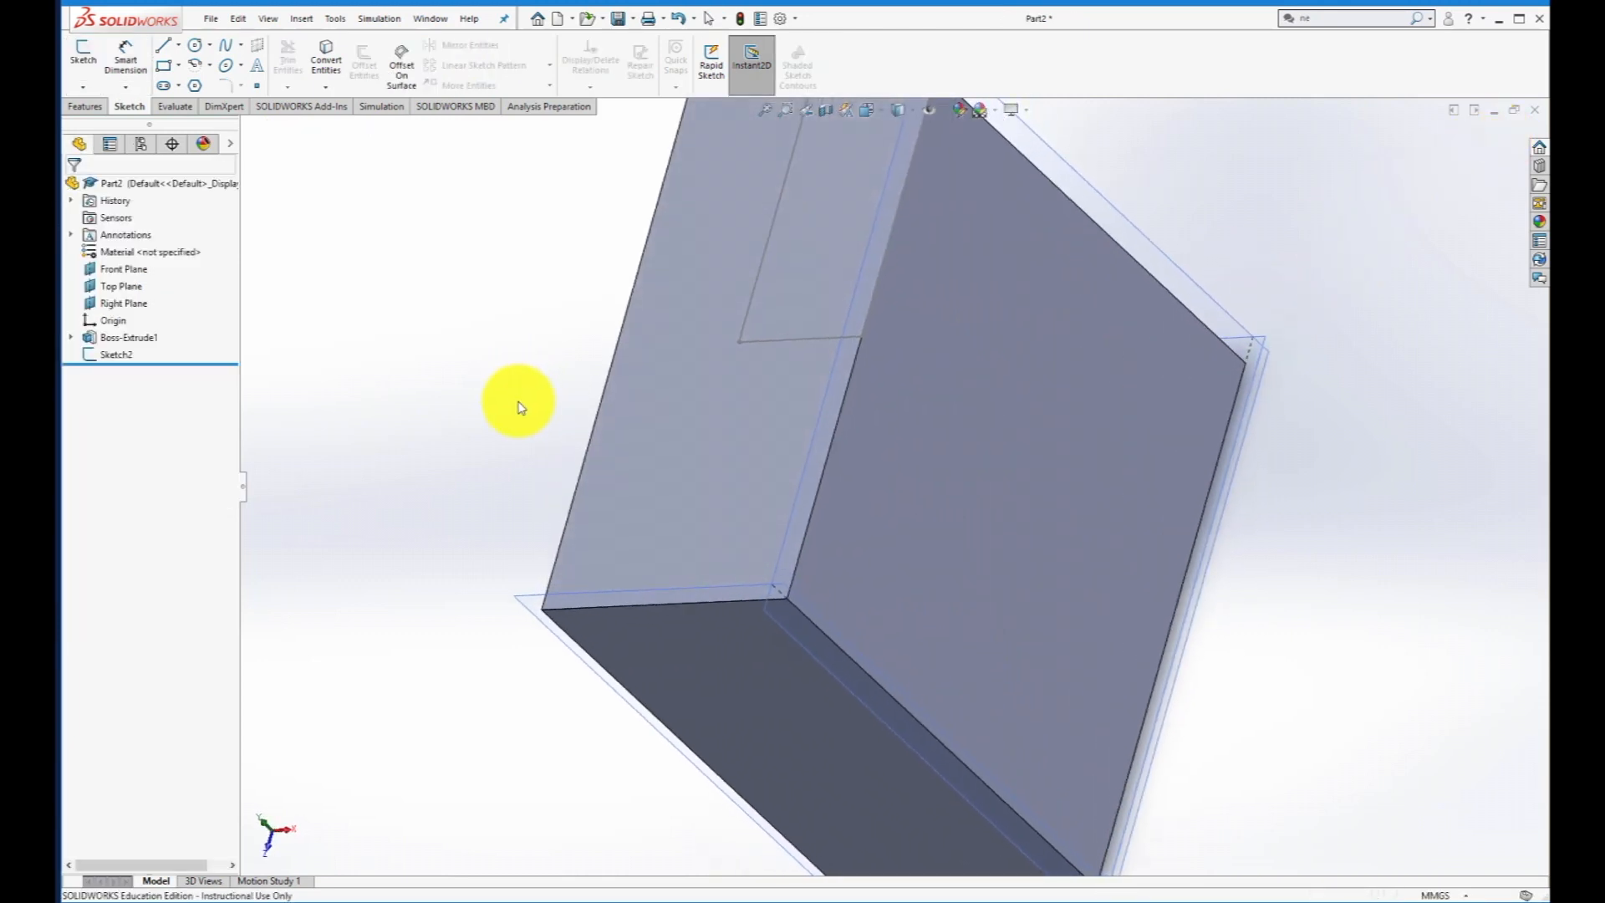
left_click(86, 107)
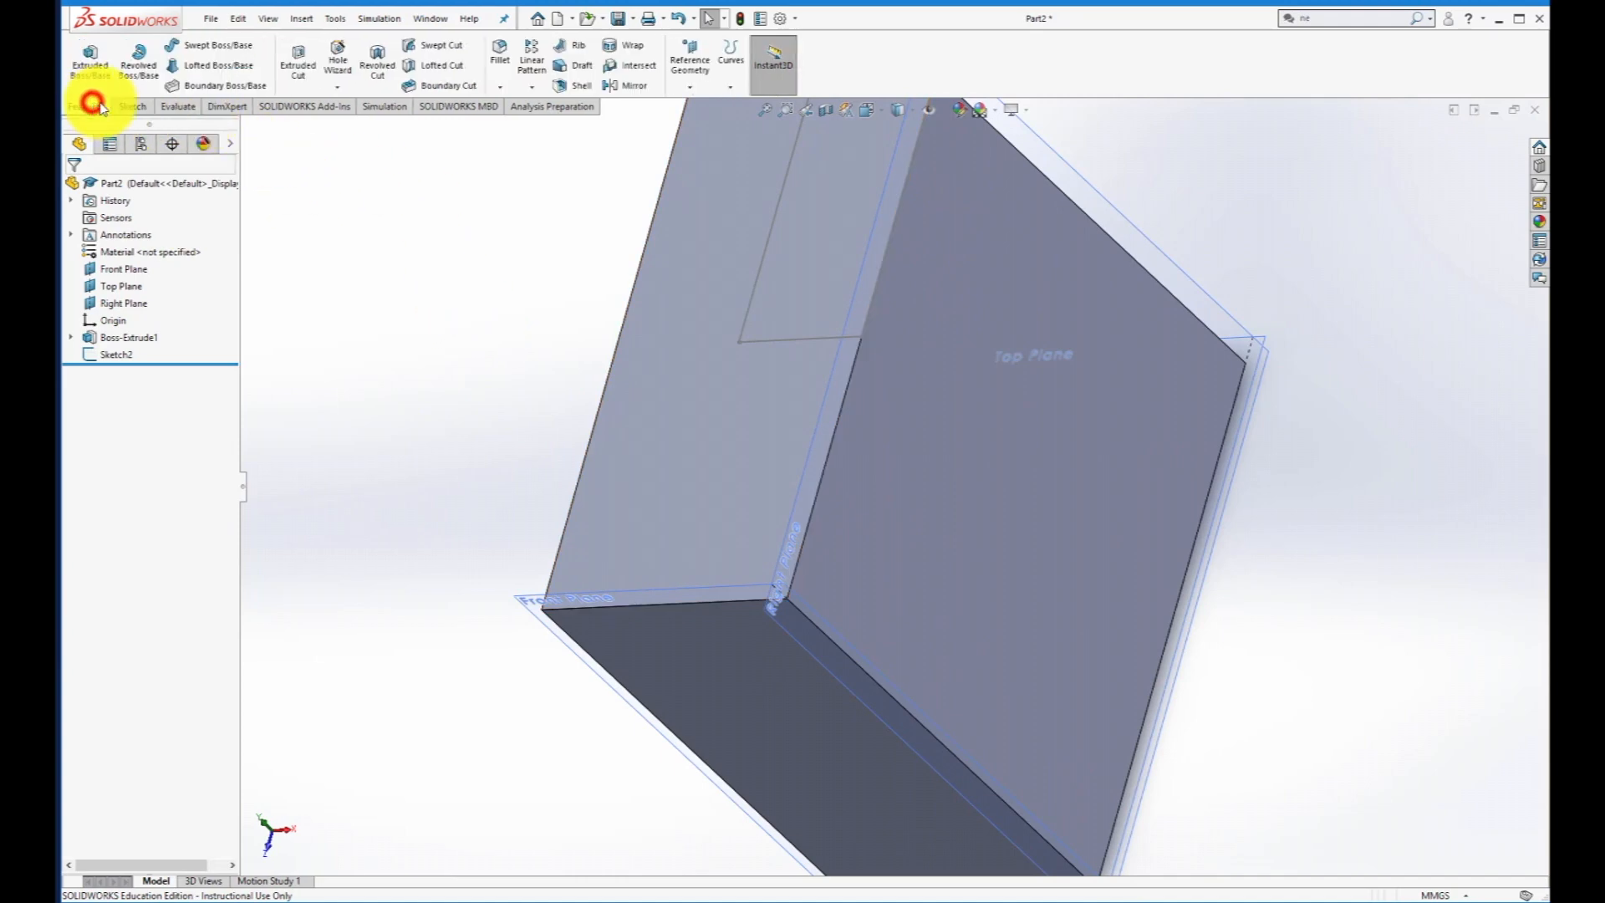
left_click(294, 61)
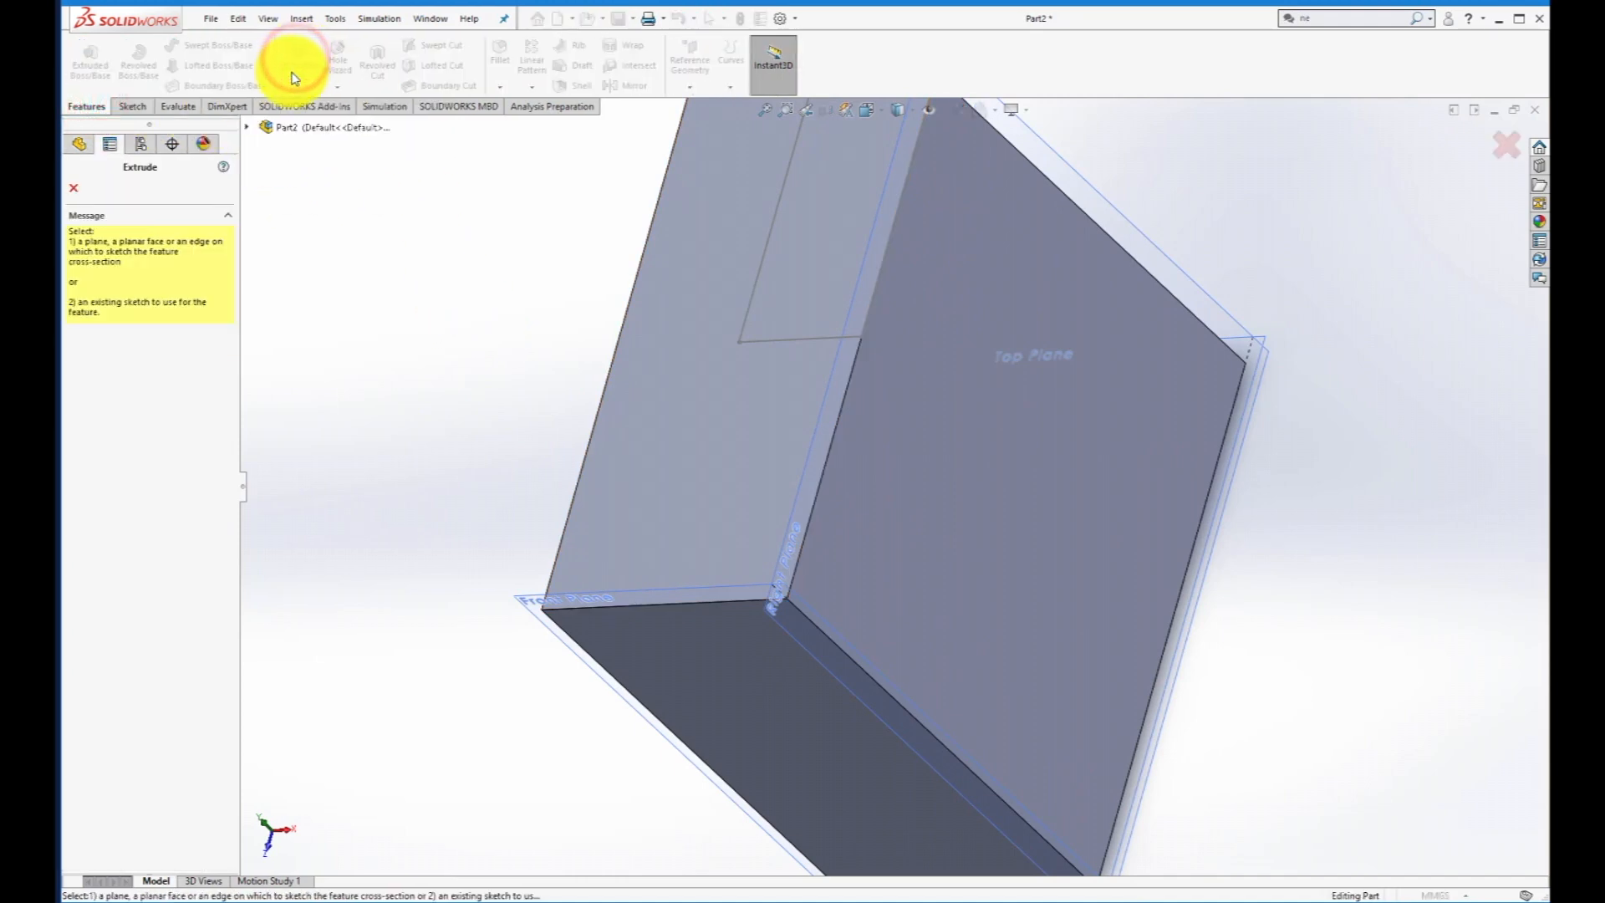
left_click(755, 280)
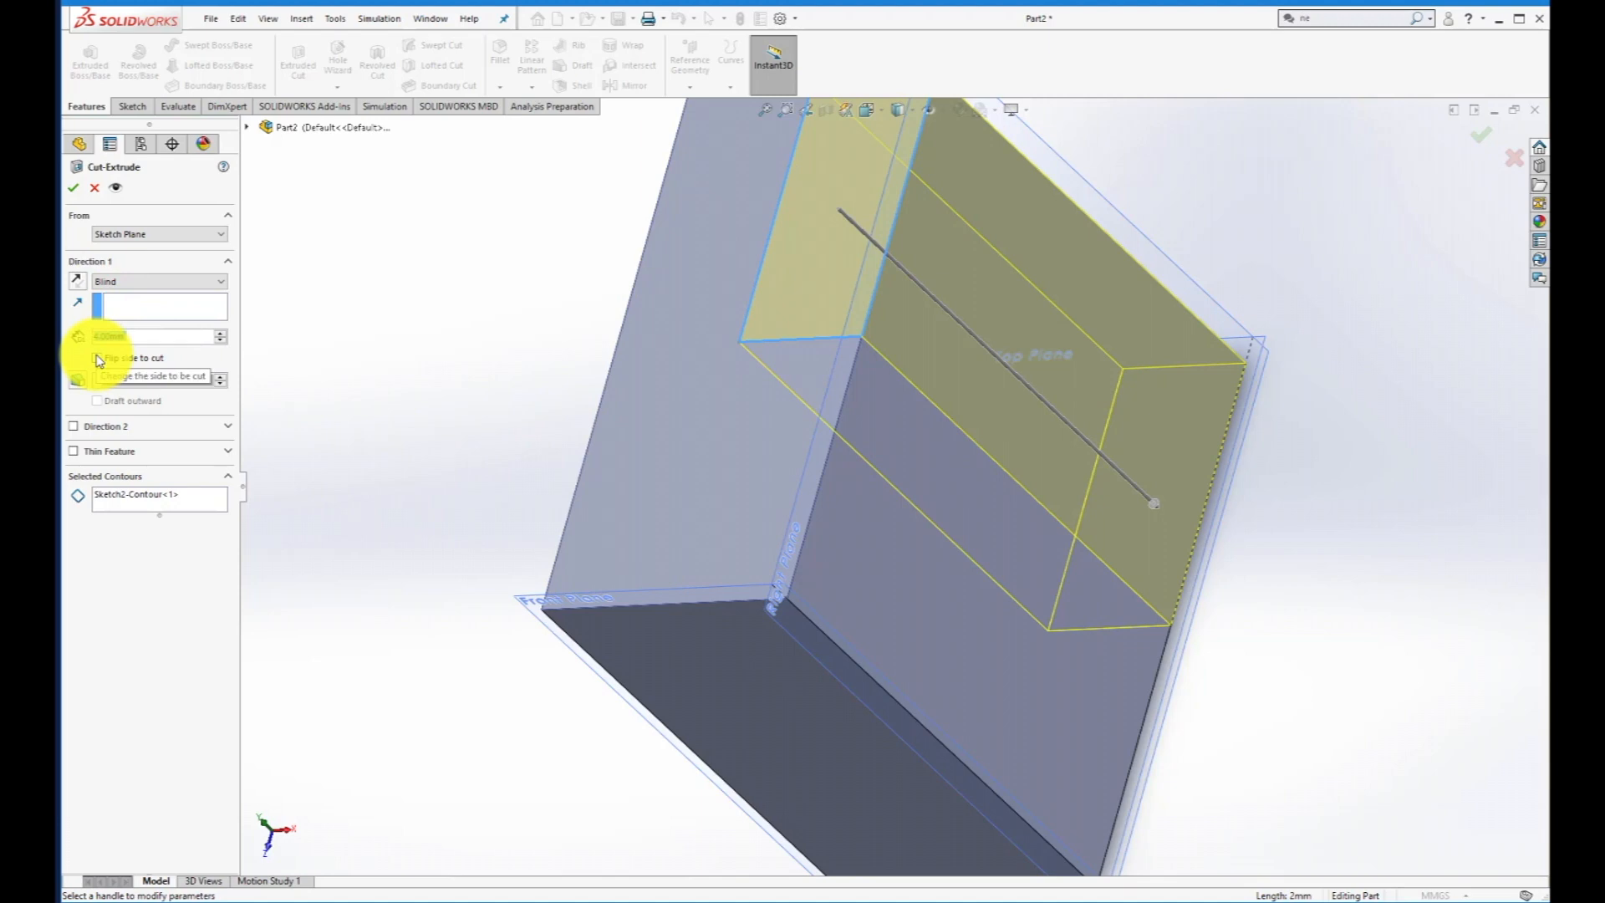
left_click(67, 189)
key("f")
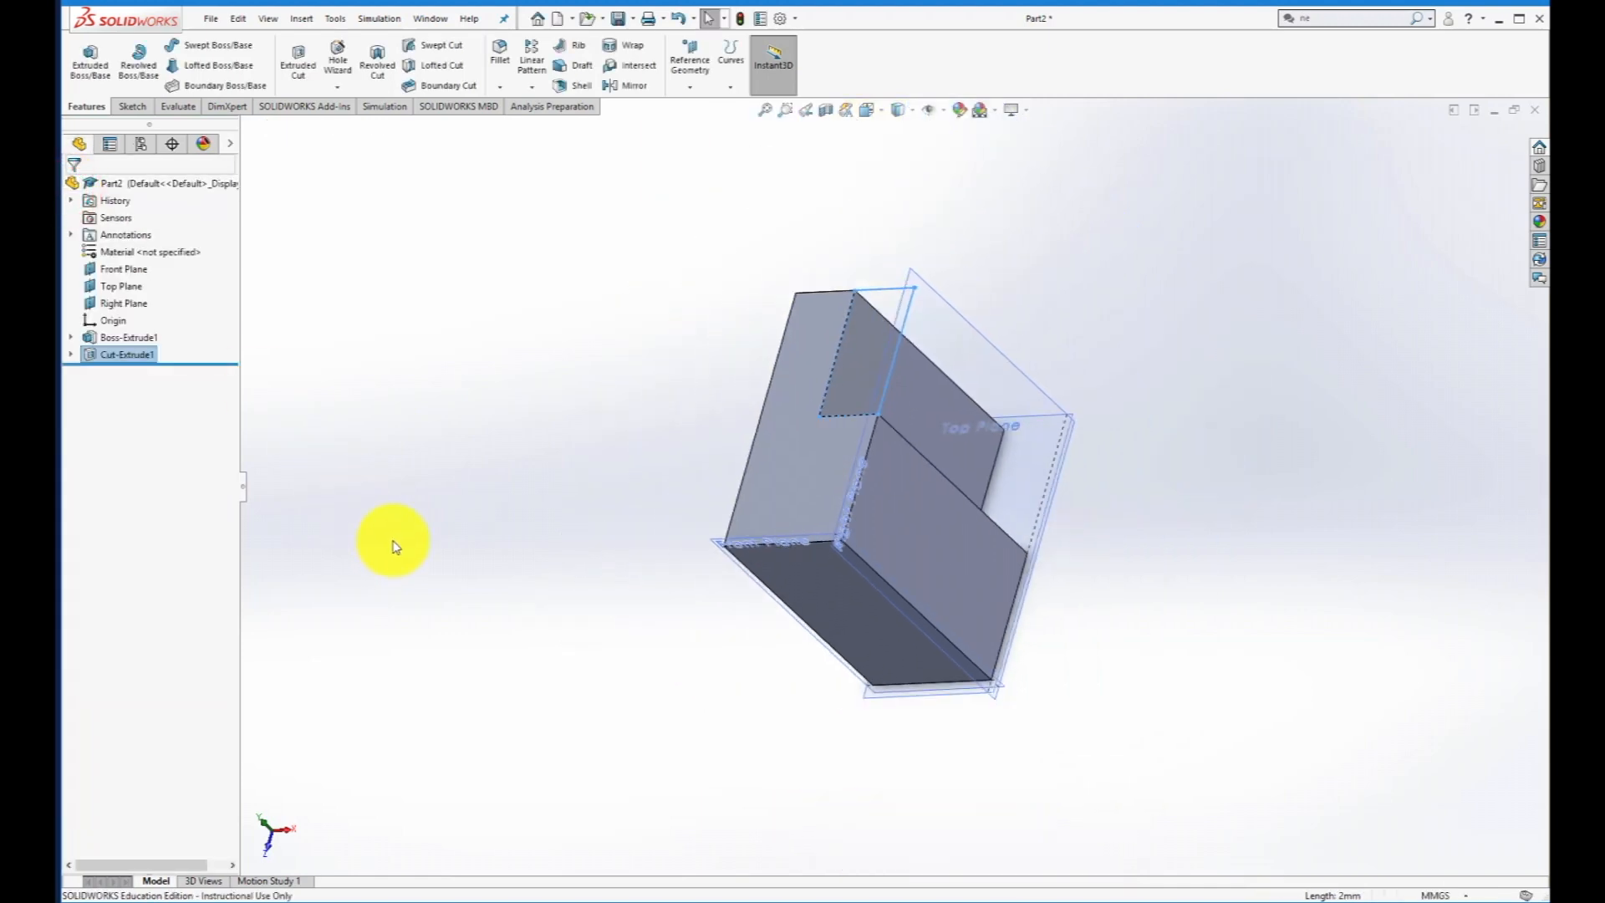
Sketch a 1 by 2 mm corner rectangle on the L-shaped top face, from its lower-left corner to the inner corner.
middle_click_drag(493, 469, 448, 387)
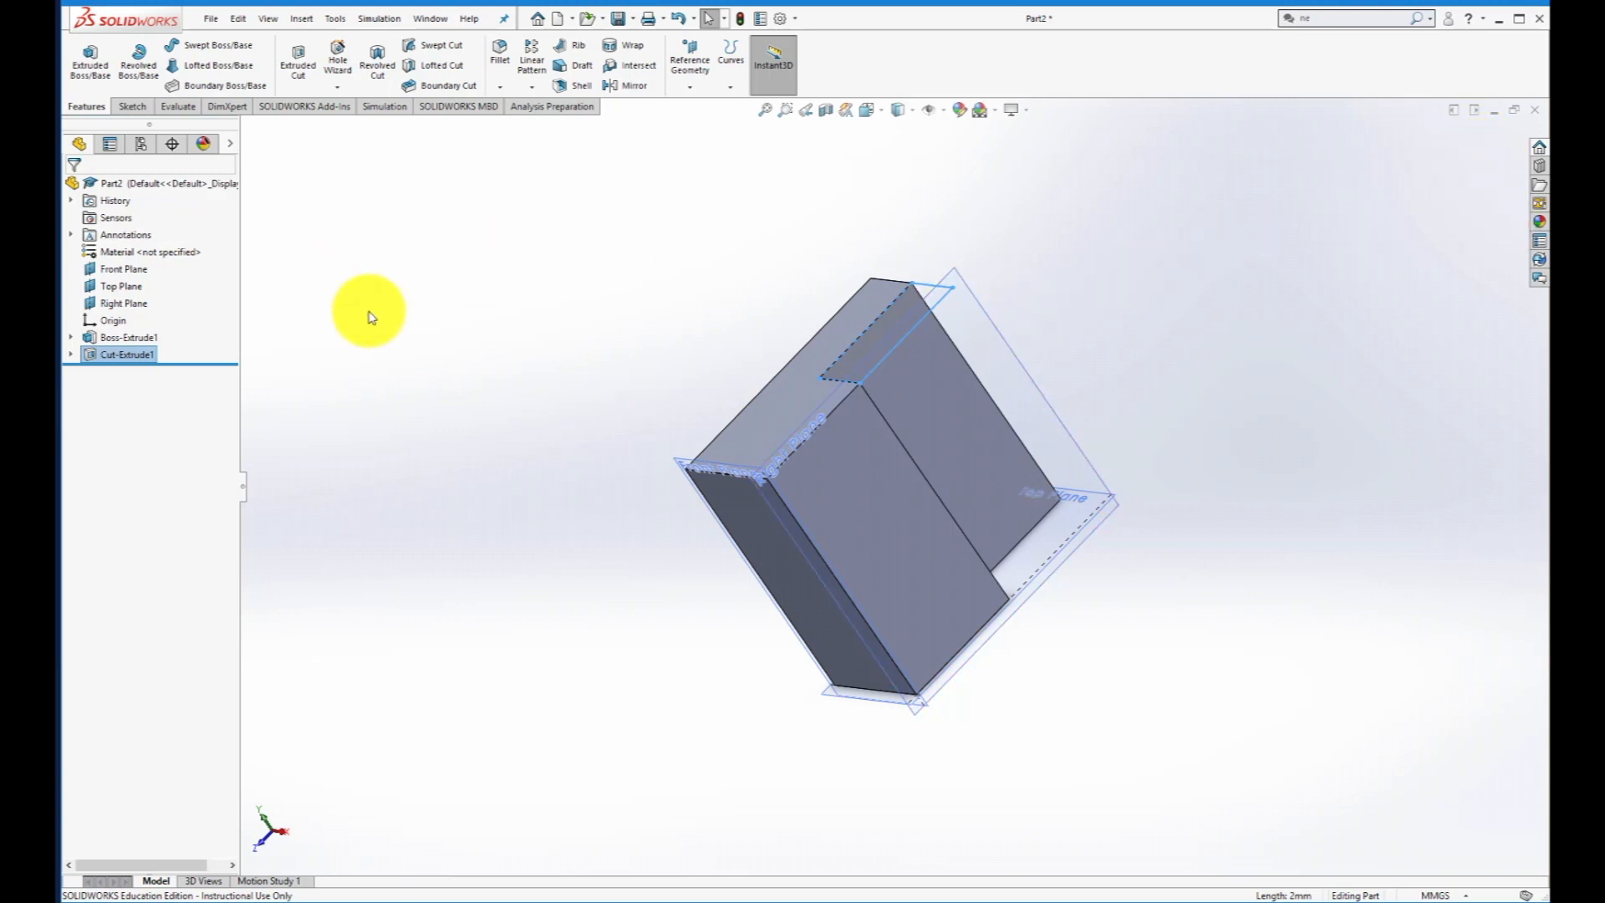
middle_click_drag(392, 315, 609, 369)
left_click(131, 106)
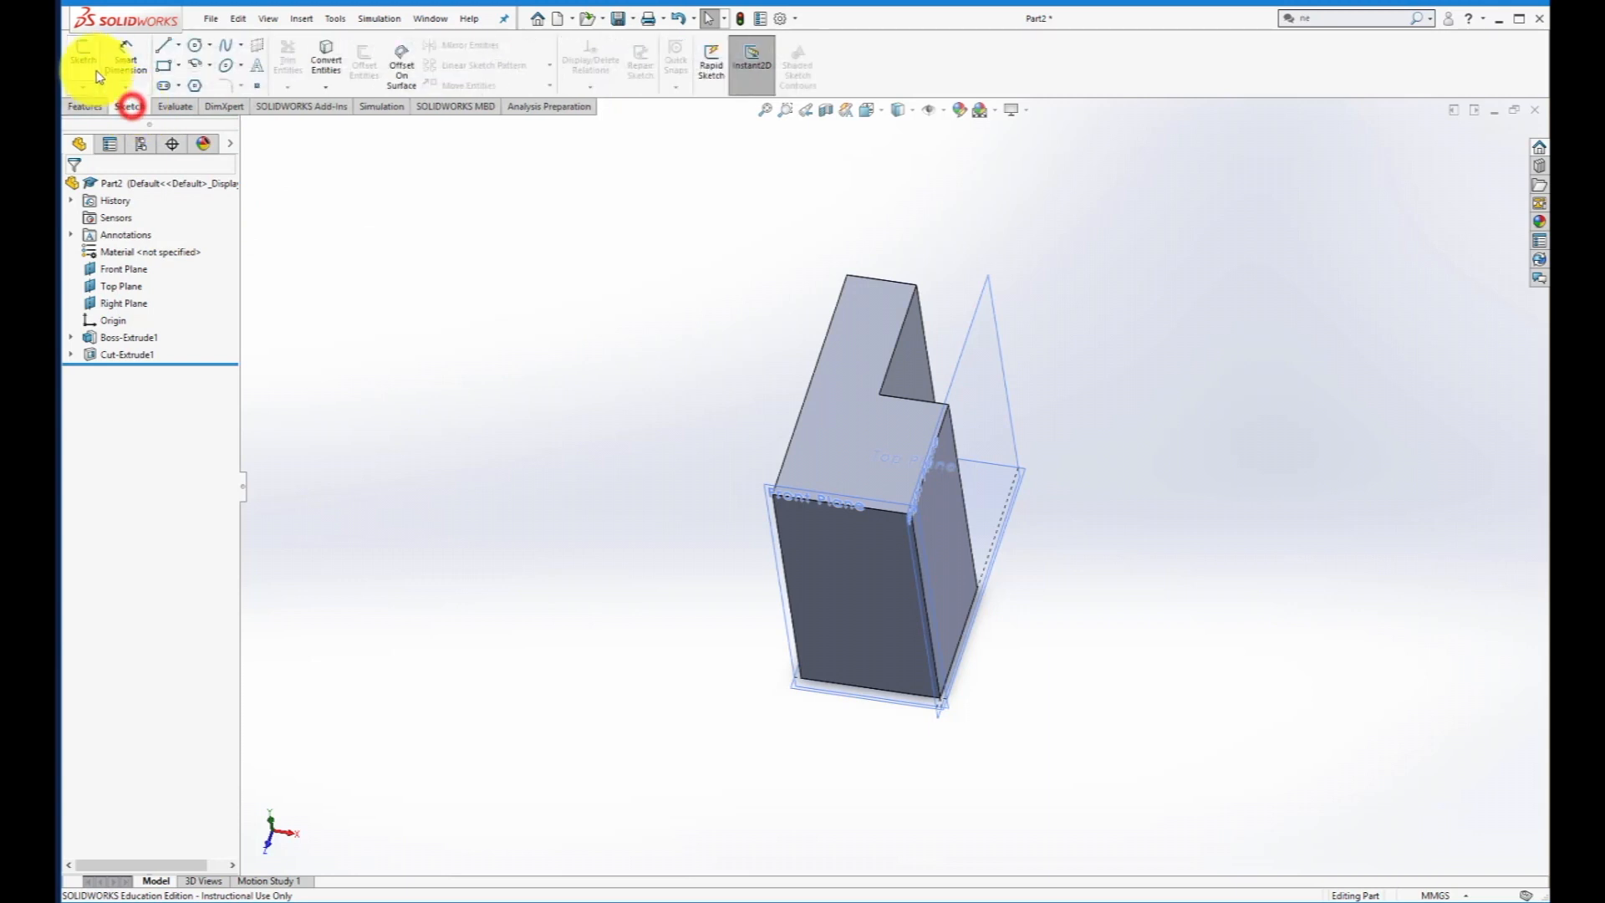
left_click(83, 53)
left_click(795, 462)
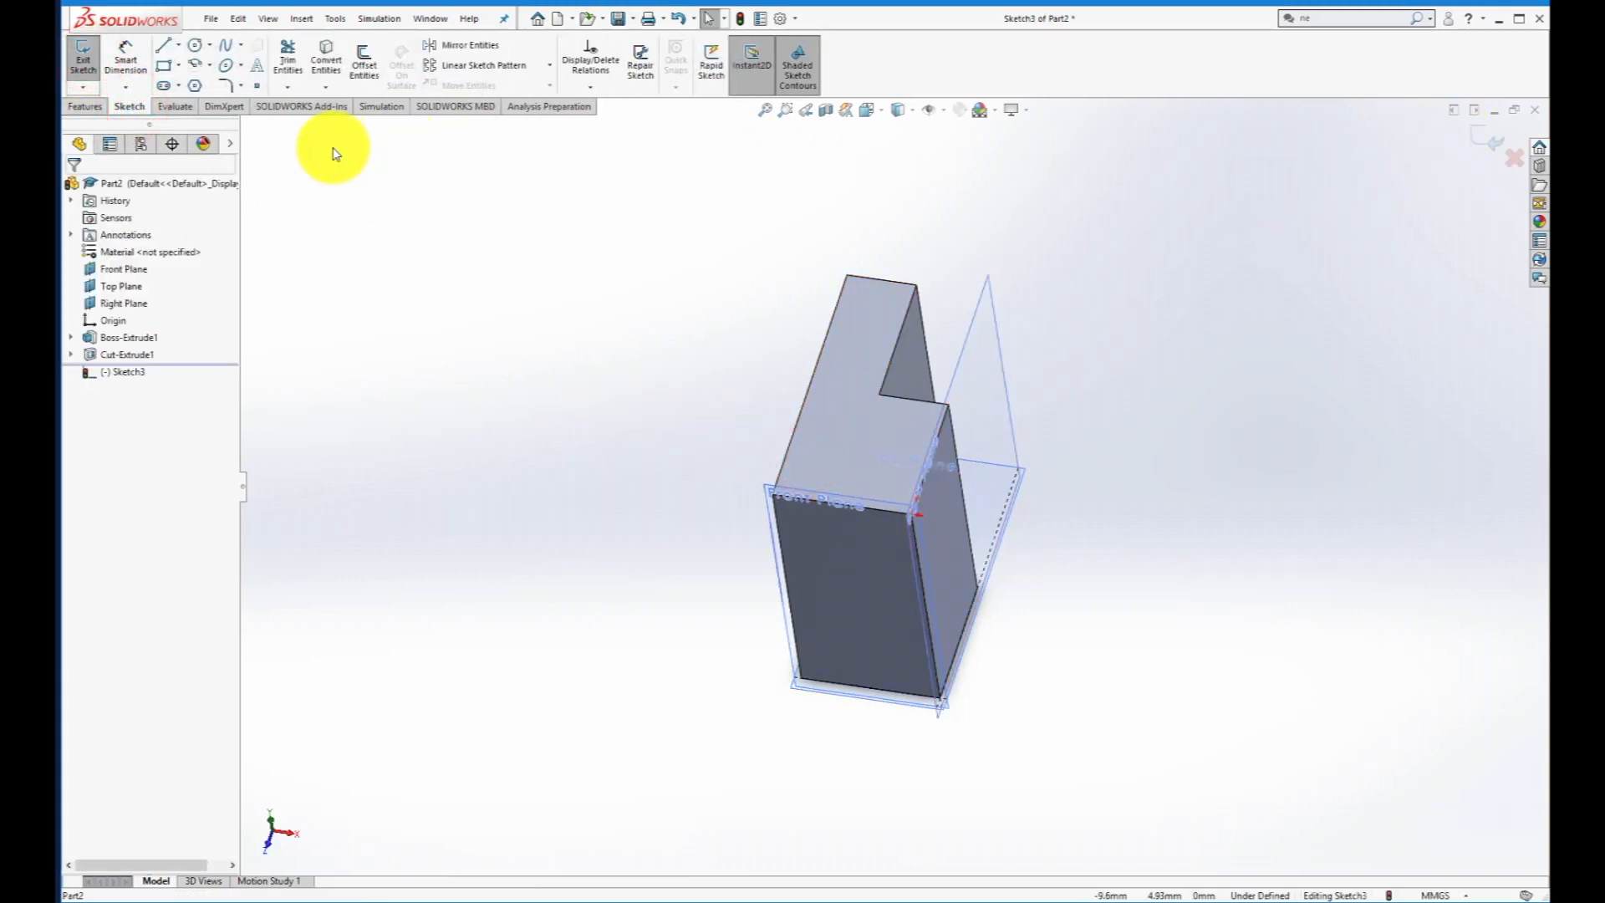
right_click(127, 372)
left_click(182, 353)
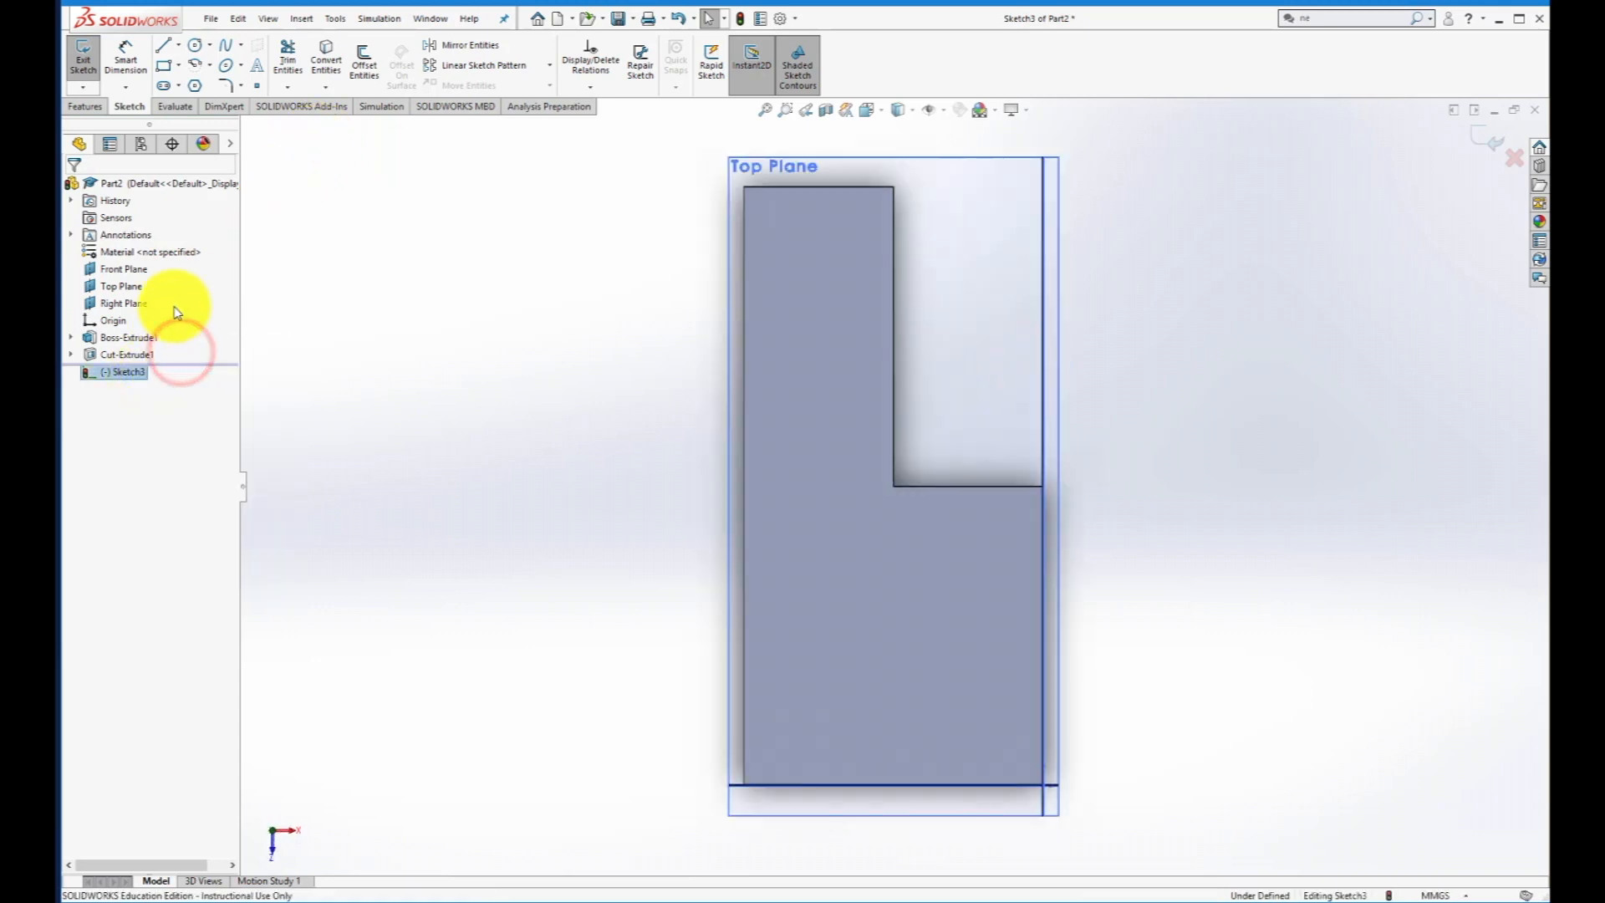
left_click(167, 67)
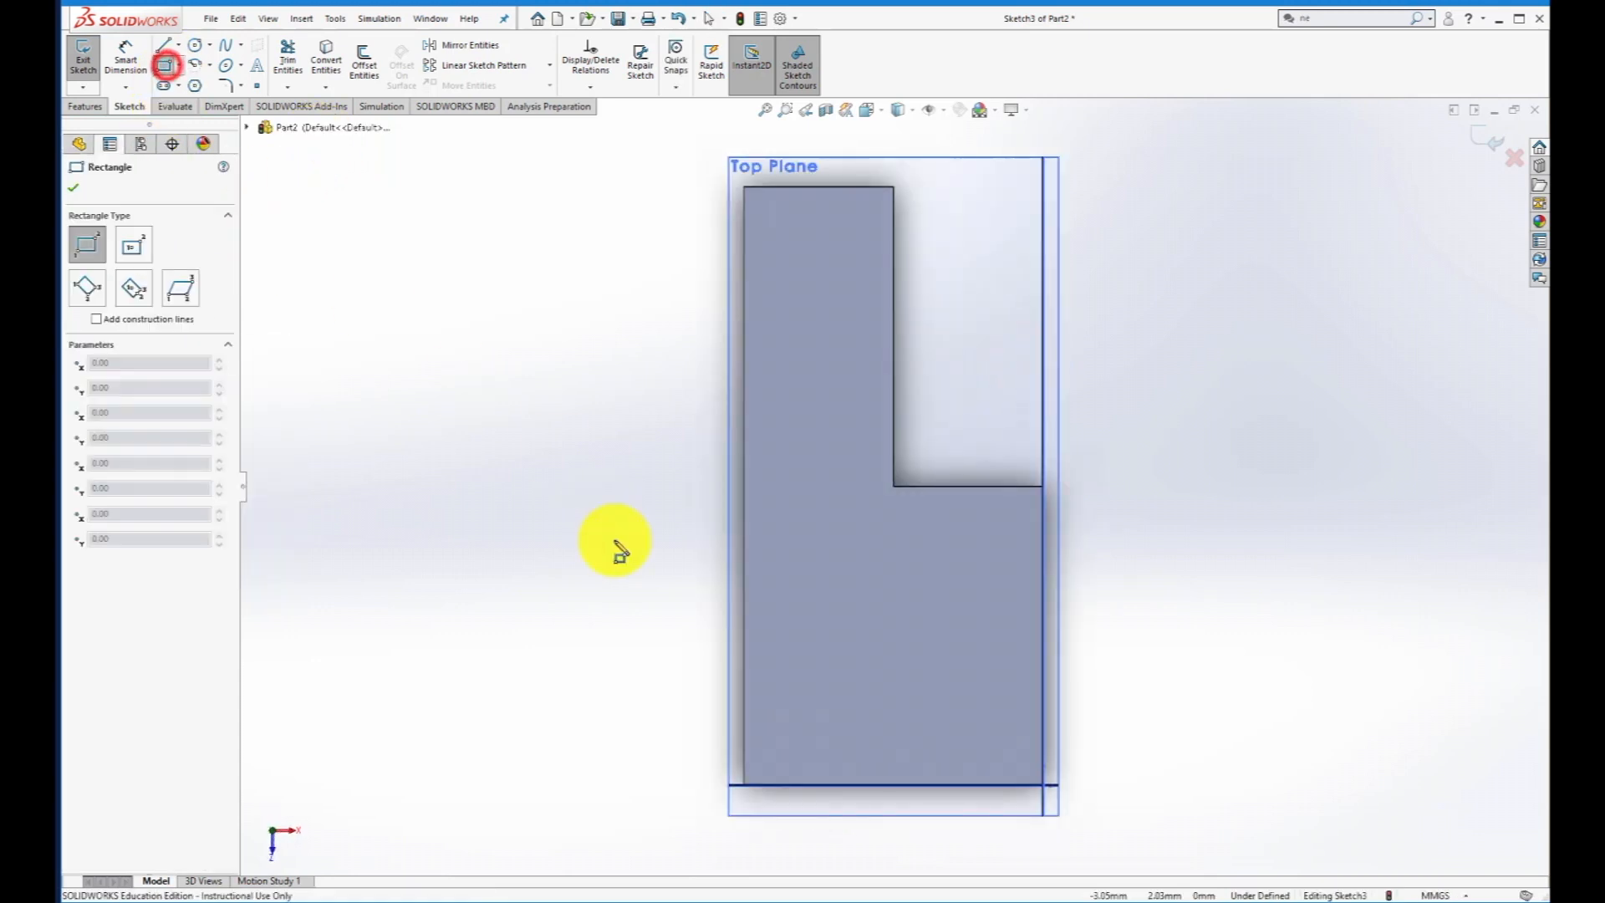
left_click(743, 785)
left_click(894, 486)
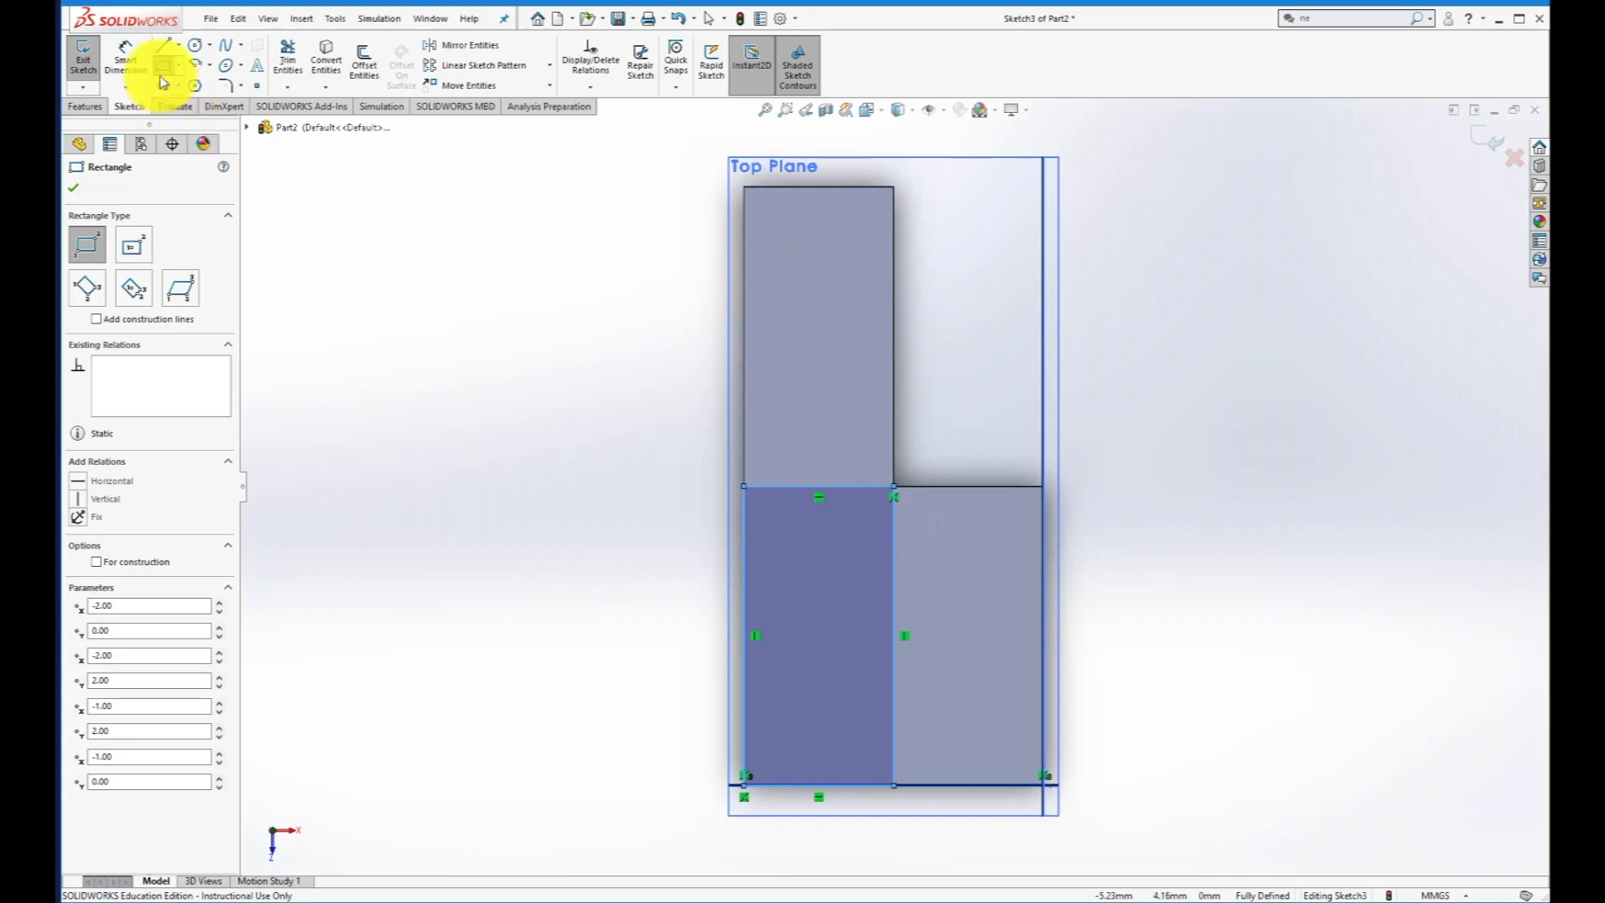
Add driven dimensions to the 1 by 2 mm rectangle's left and upper edges, and exit the sketch.
left_click(121, 43)
left_click(743, 574)
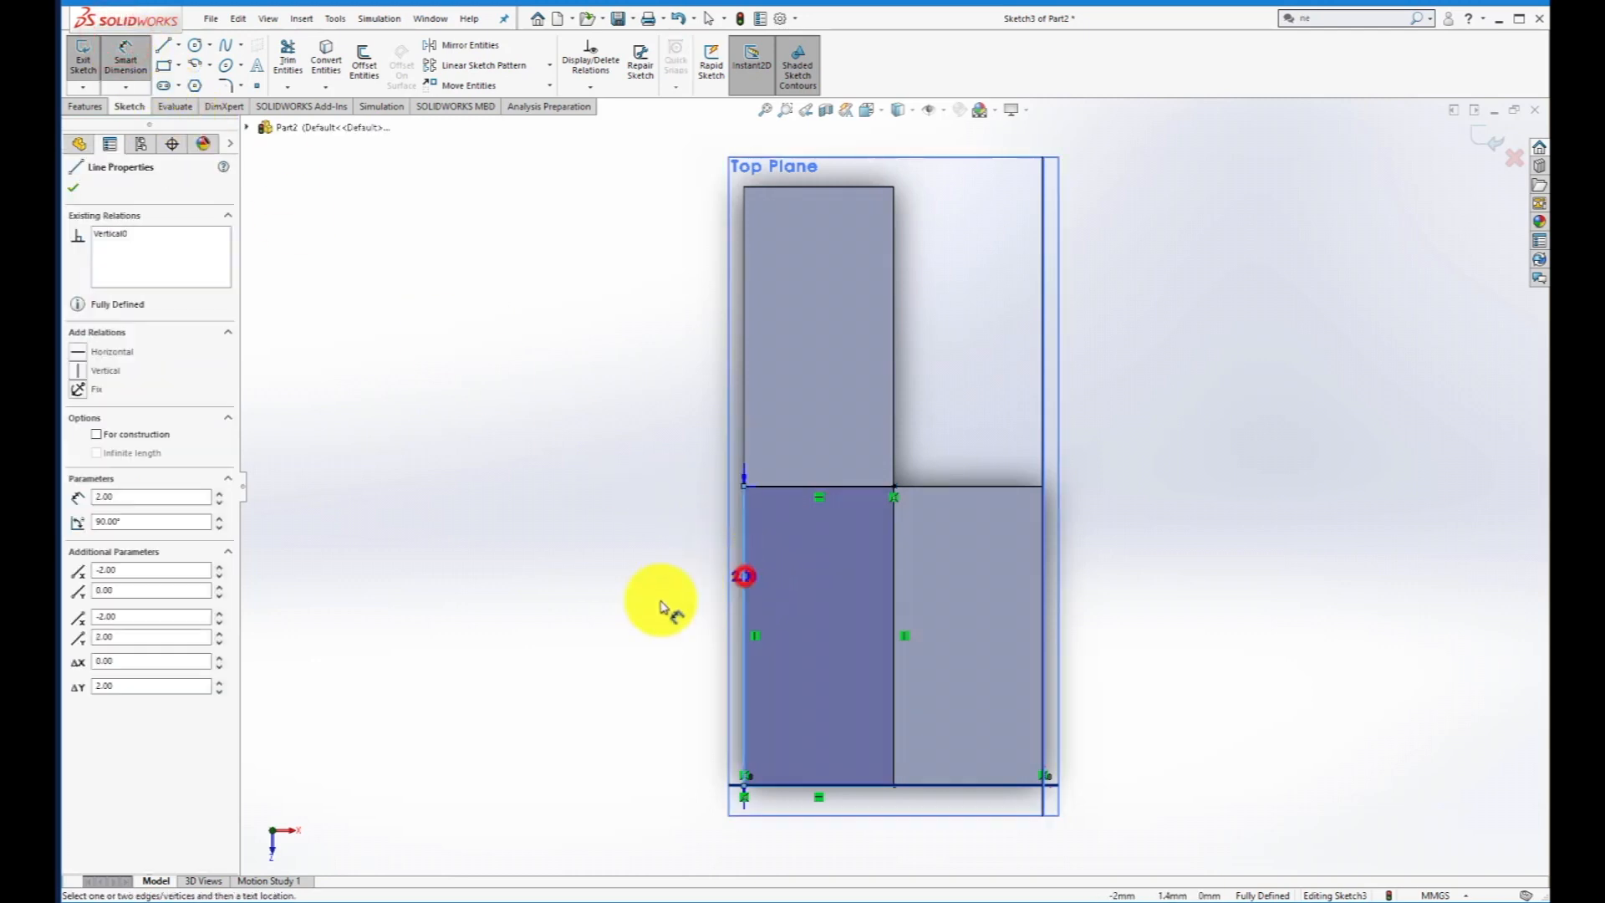
left_click(586, 636)
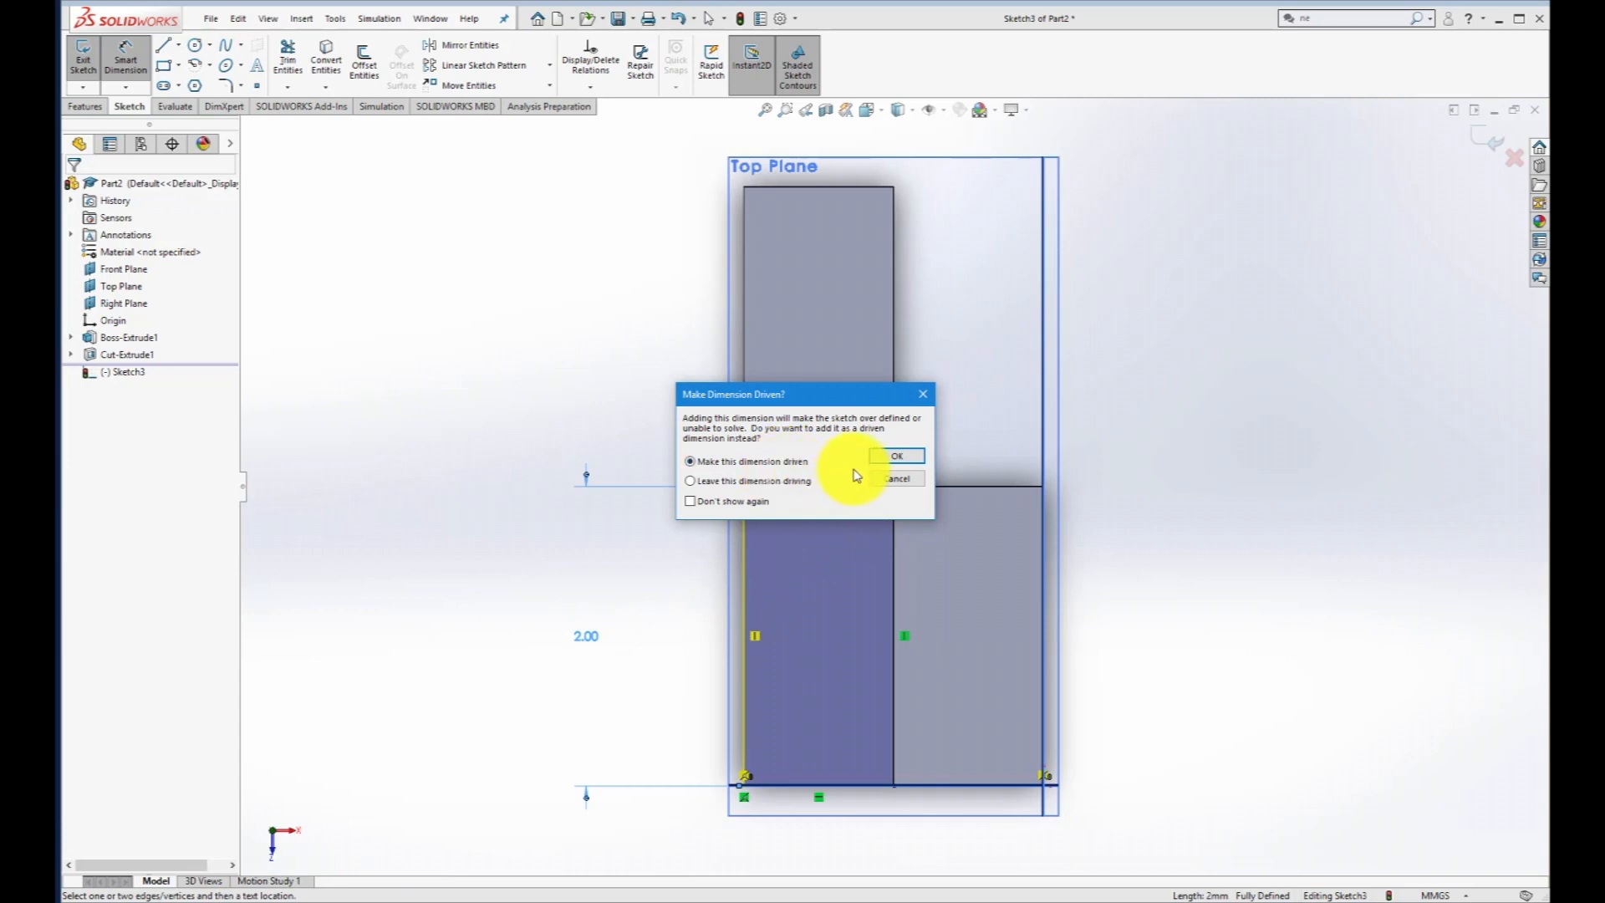
left_click(886, 462)
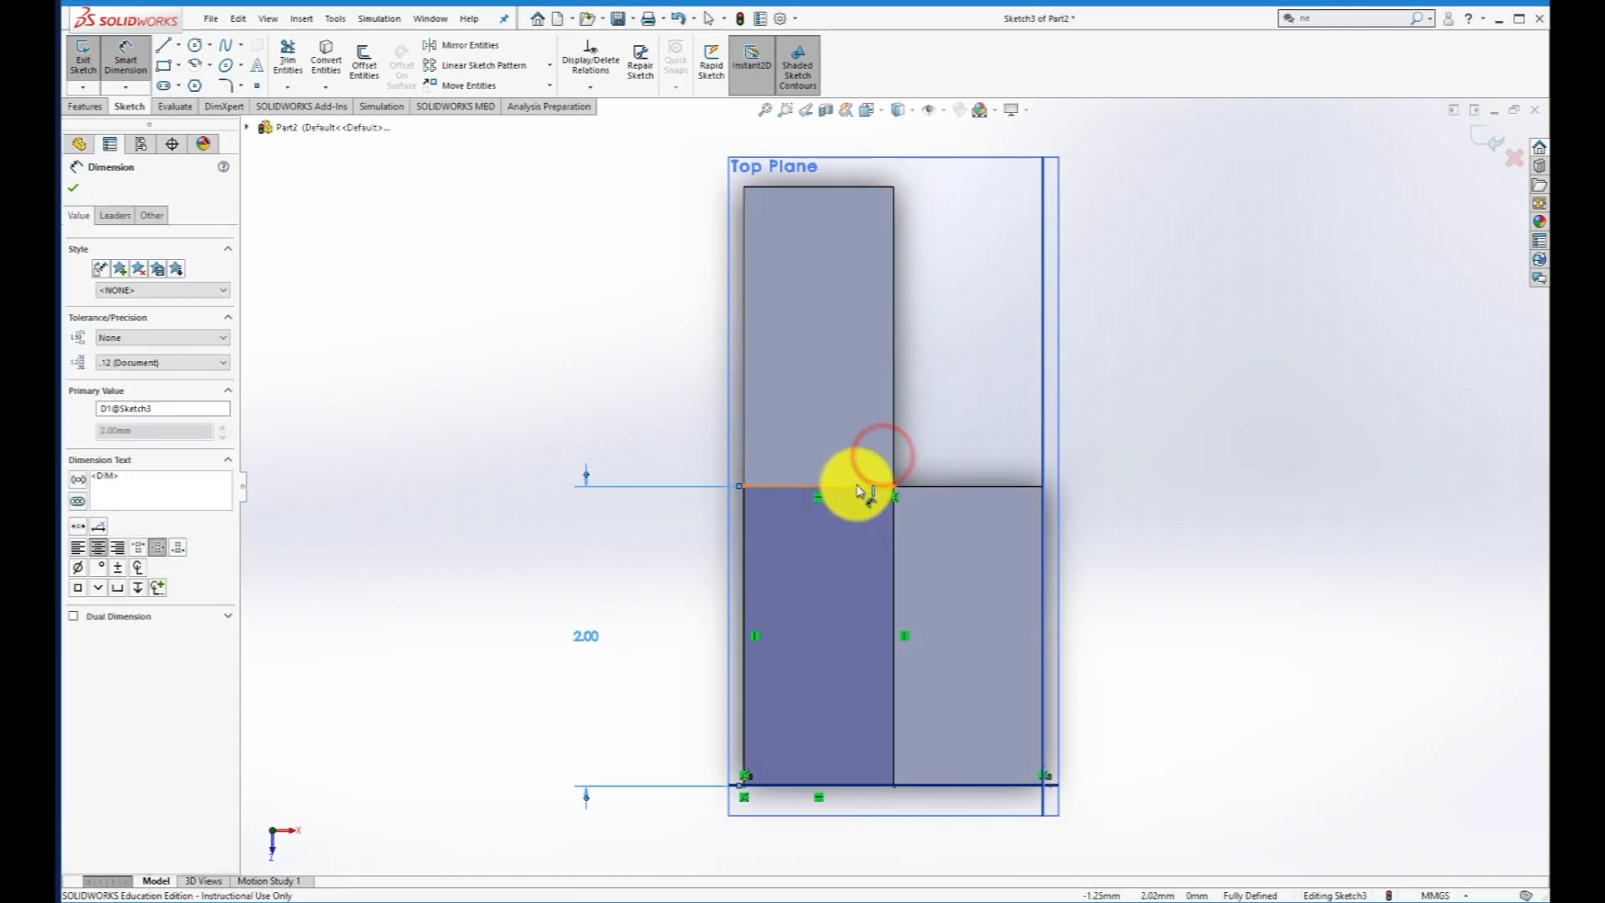
left_click(854, 486)
left_click(828, 404)
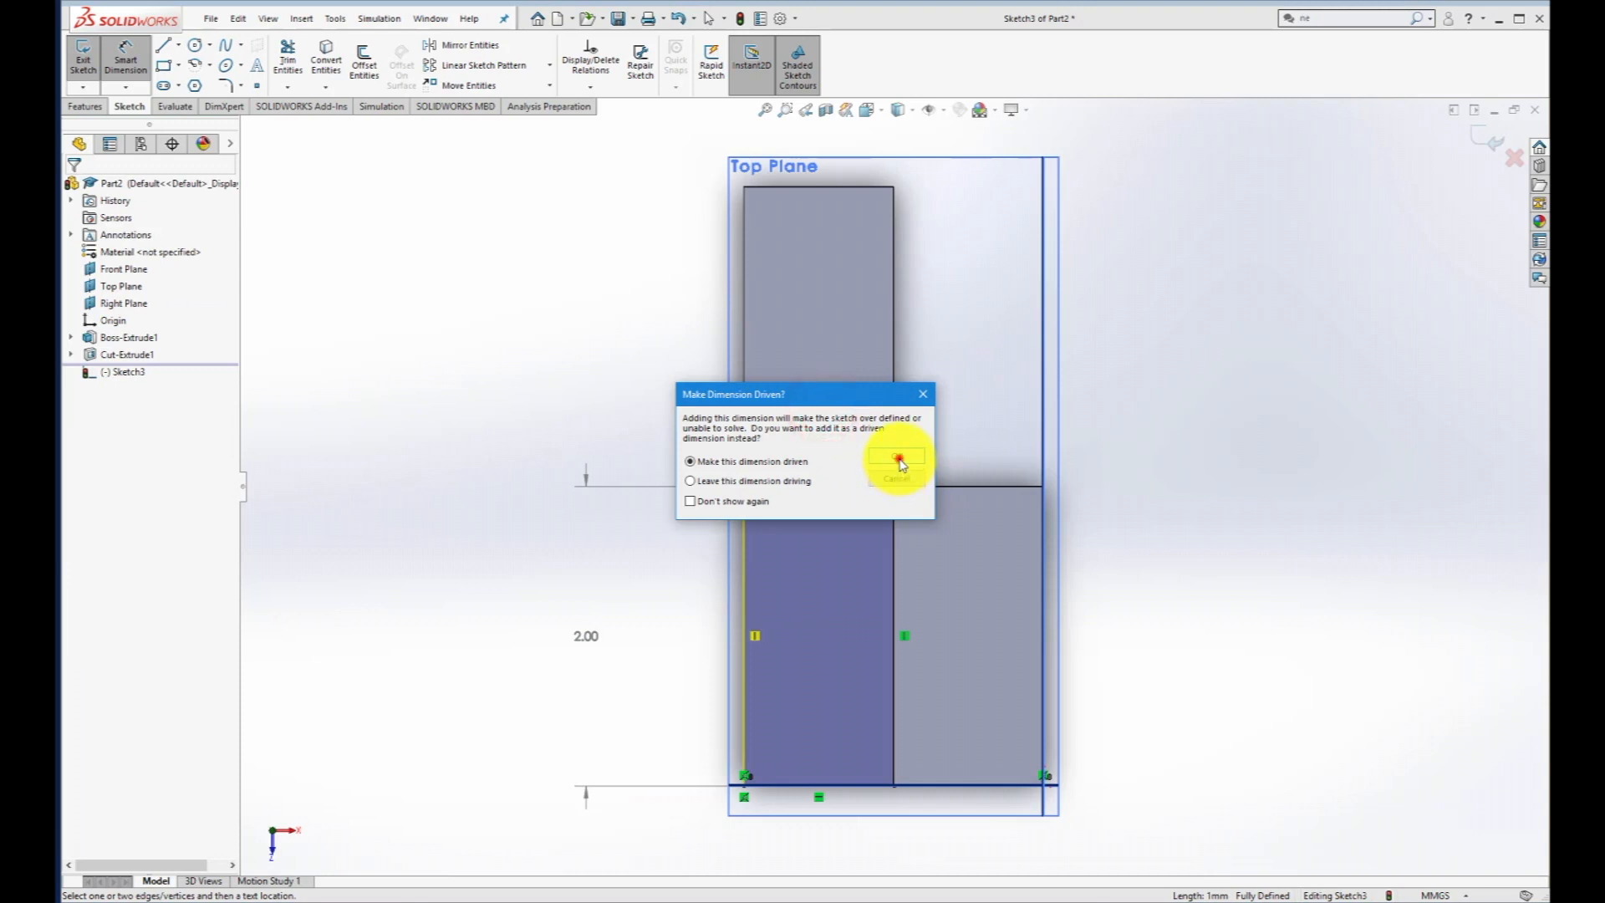
left_click(896, 458)
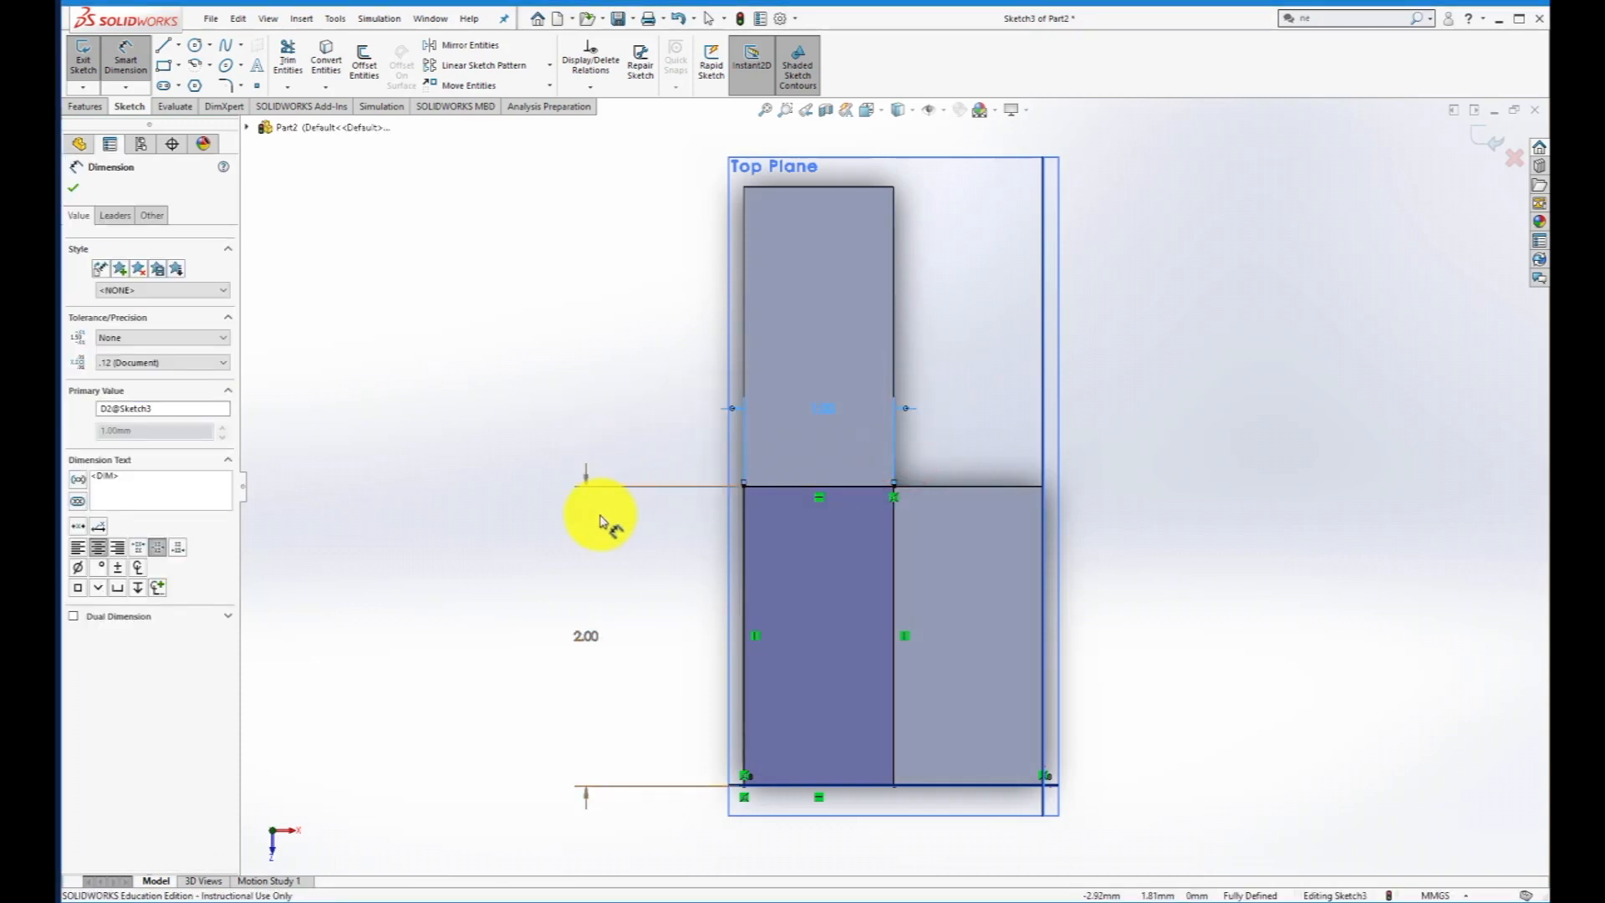
left_click(1497, 143)
Make a 4 mm blind extruded cut of the 1 by 2 mm rectangle and keep all bodies.
mouse_move(1135, 533)
middle_mouse_down()
mouse_move(1117, 394)
mouse_move(637, 502)
middle_mouse_up()
left_click(586, 480)
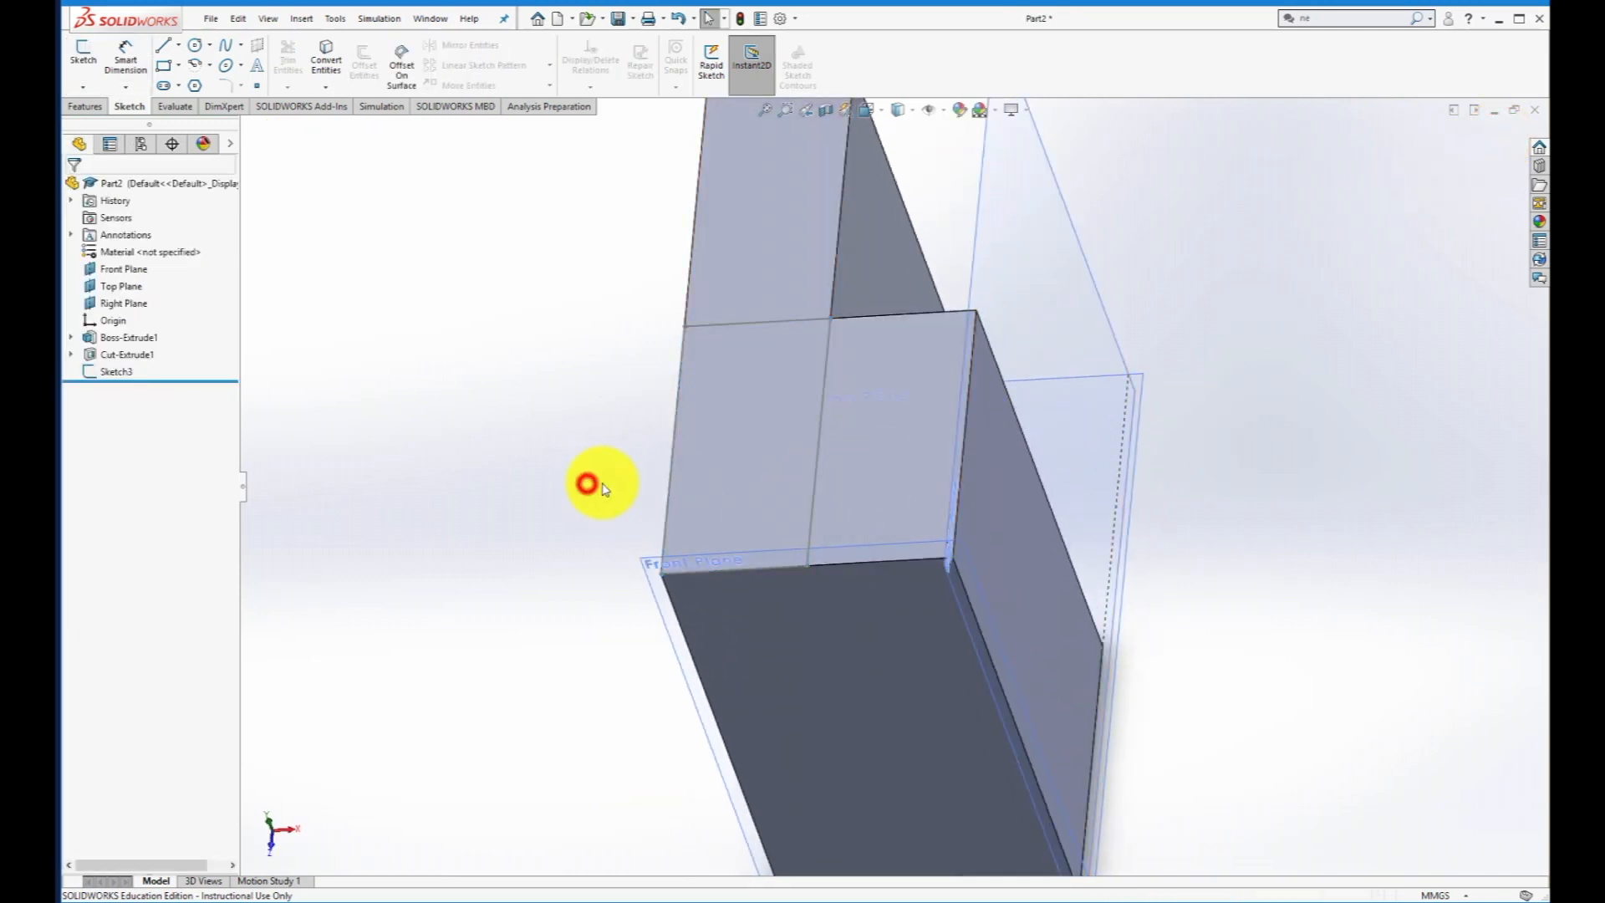
left_click(84, 106)
left_click(299, 59)
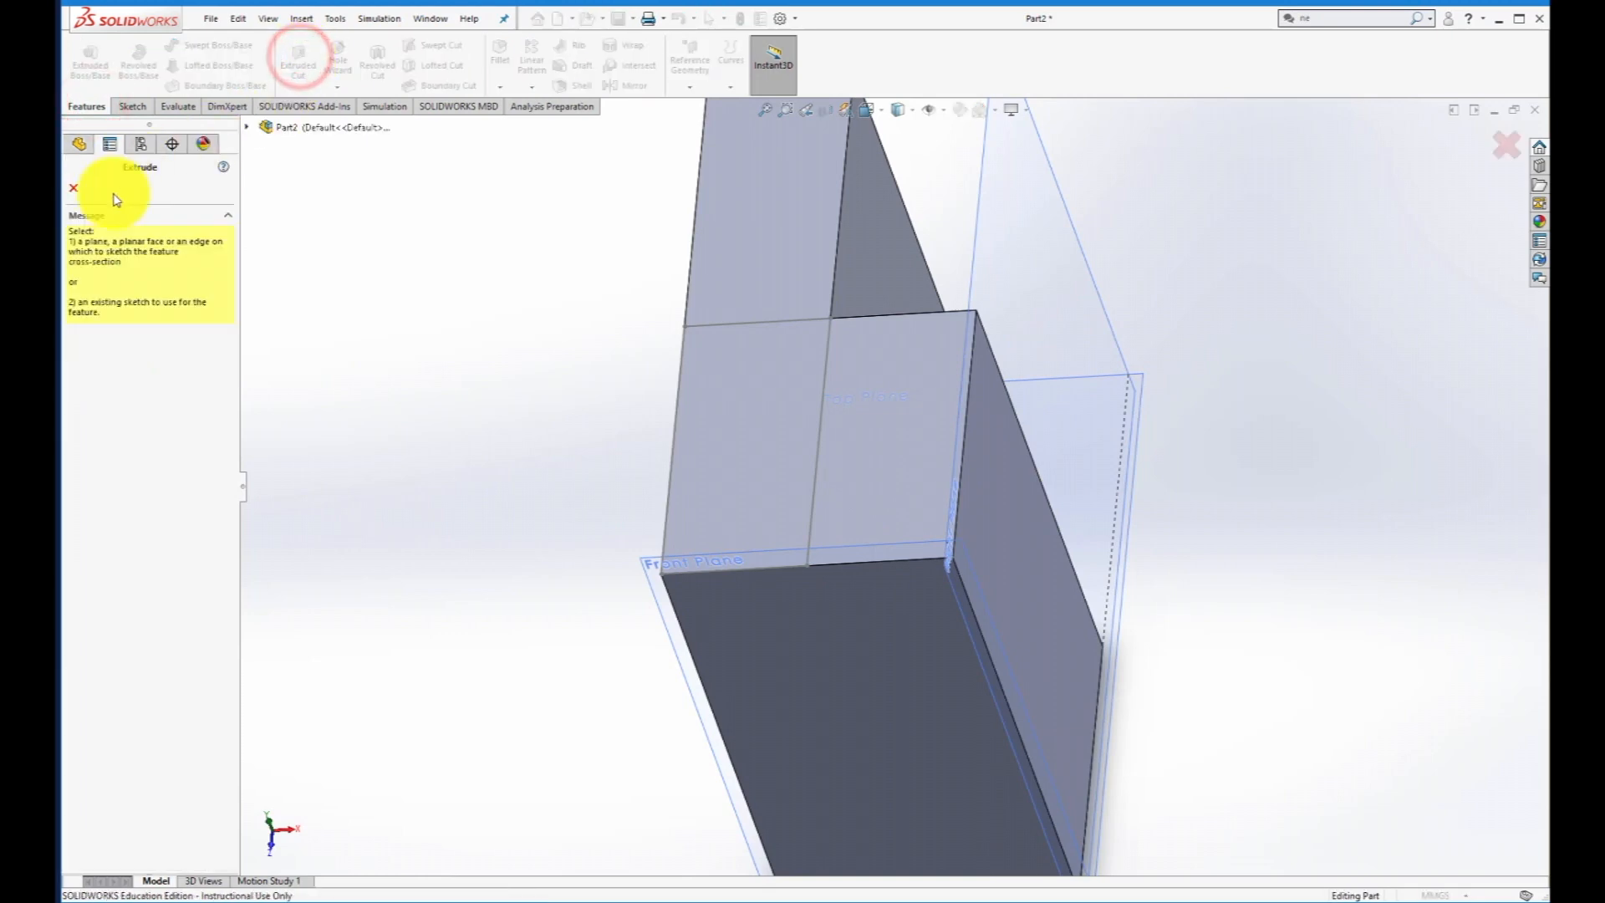
left_click(751, 323)
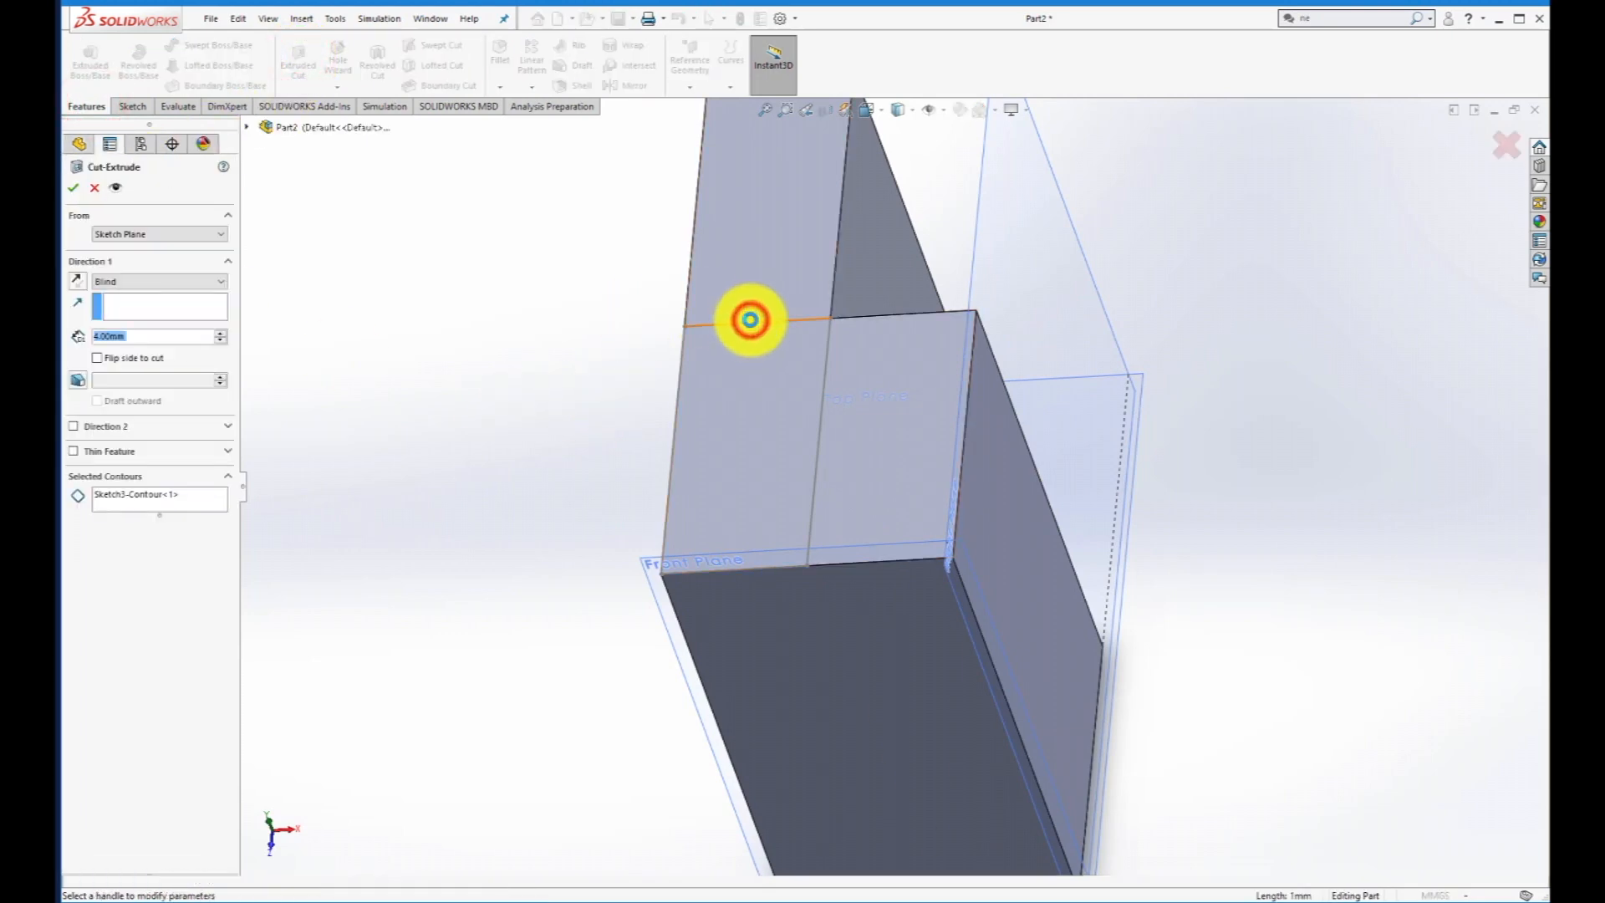
mouse_move(512, 490)
middle_mouse_down()
mouse_move(663, 437)
mouse_move(728, 434)
mouse_move(634, 423)
mouse_move(759, 434)
mouse_move(501, 465)
middle_mouse_up()
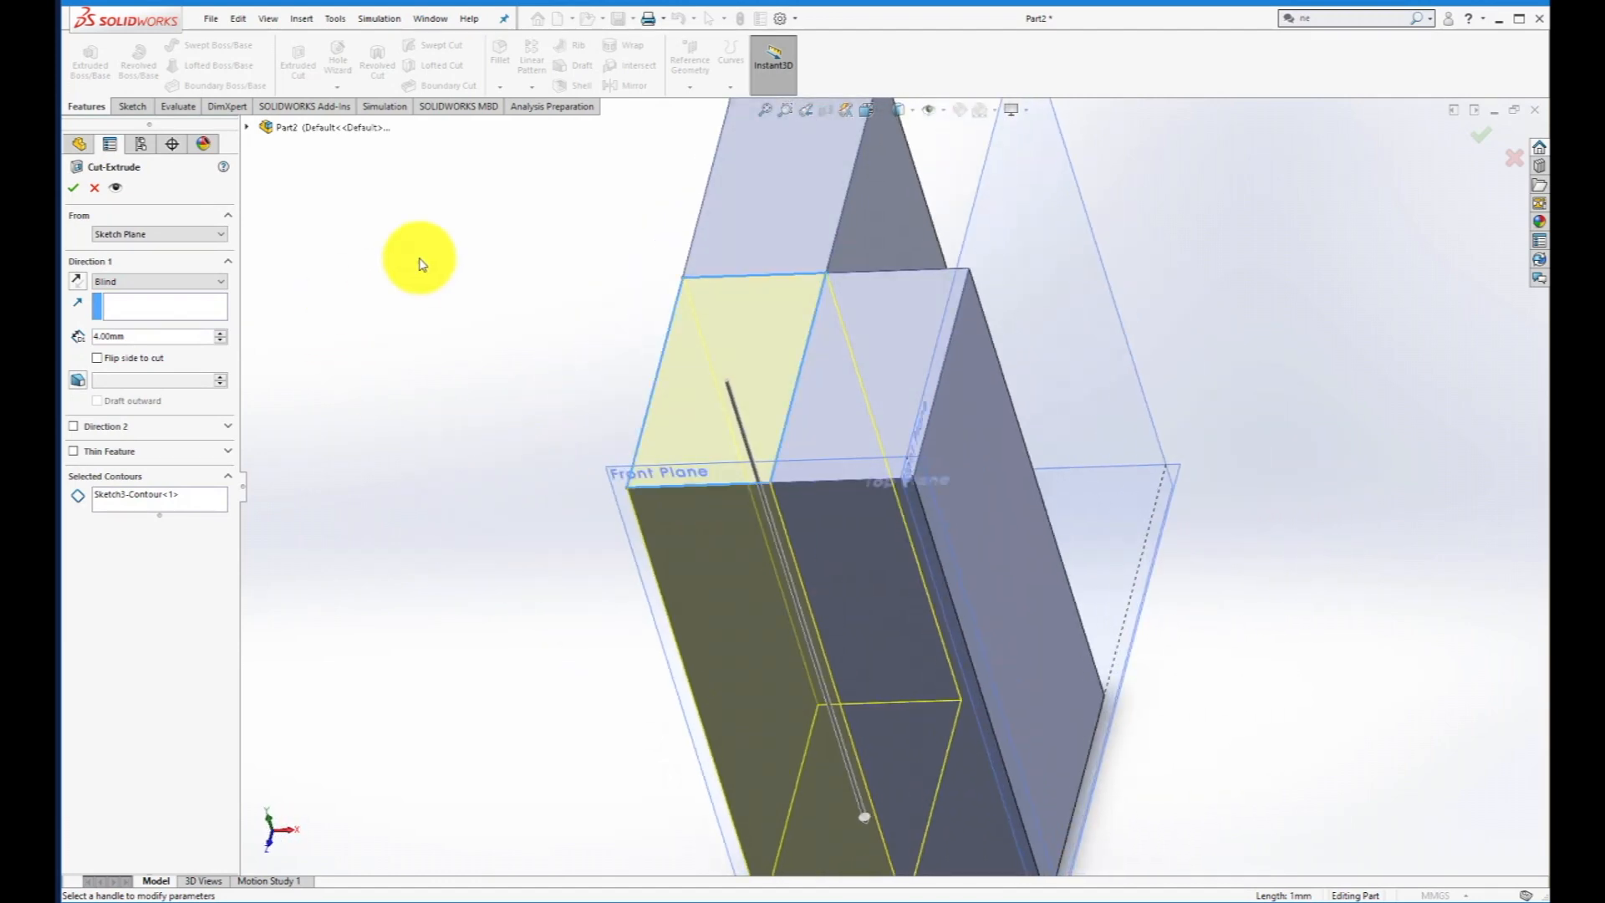
left_click(73, 188)
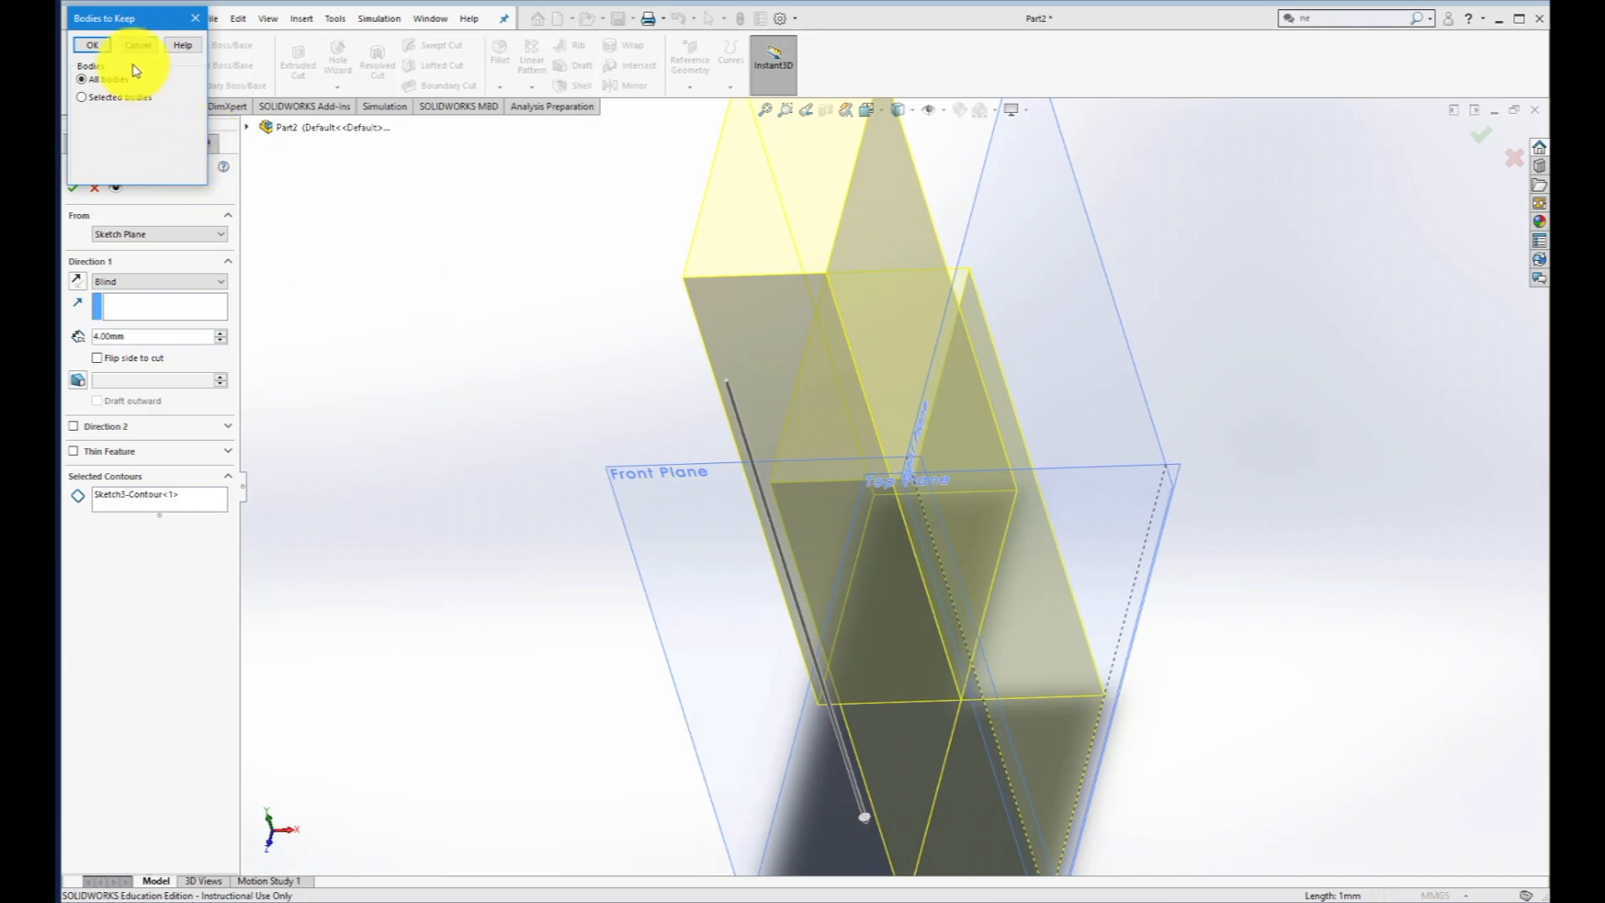
left_click_drag(142, 18, 362, 152)
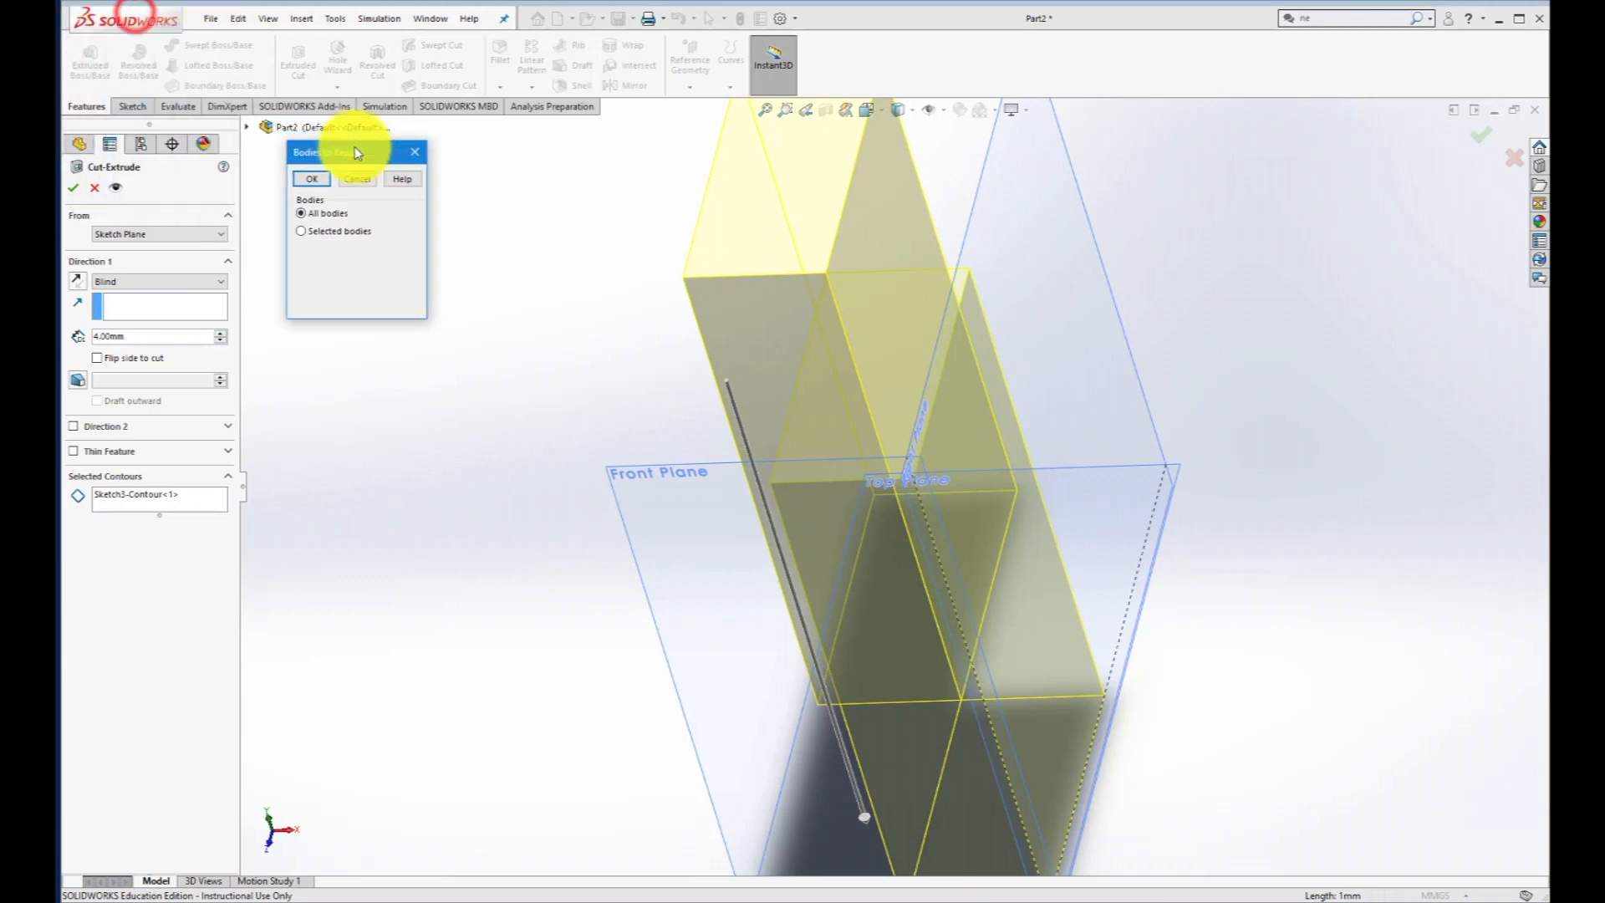
left_click(311, 179)
left_click(432, 326)
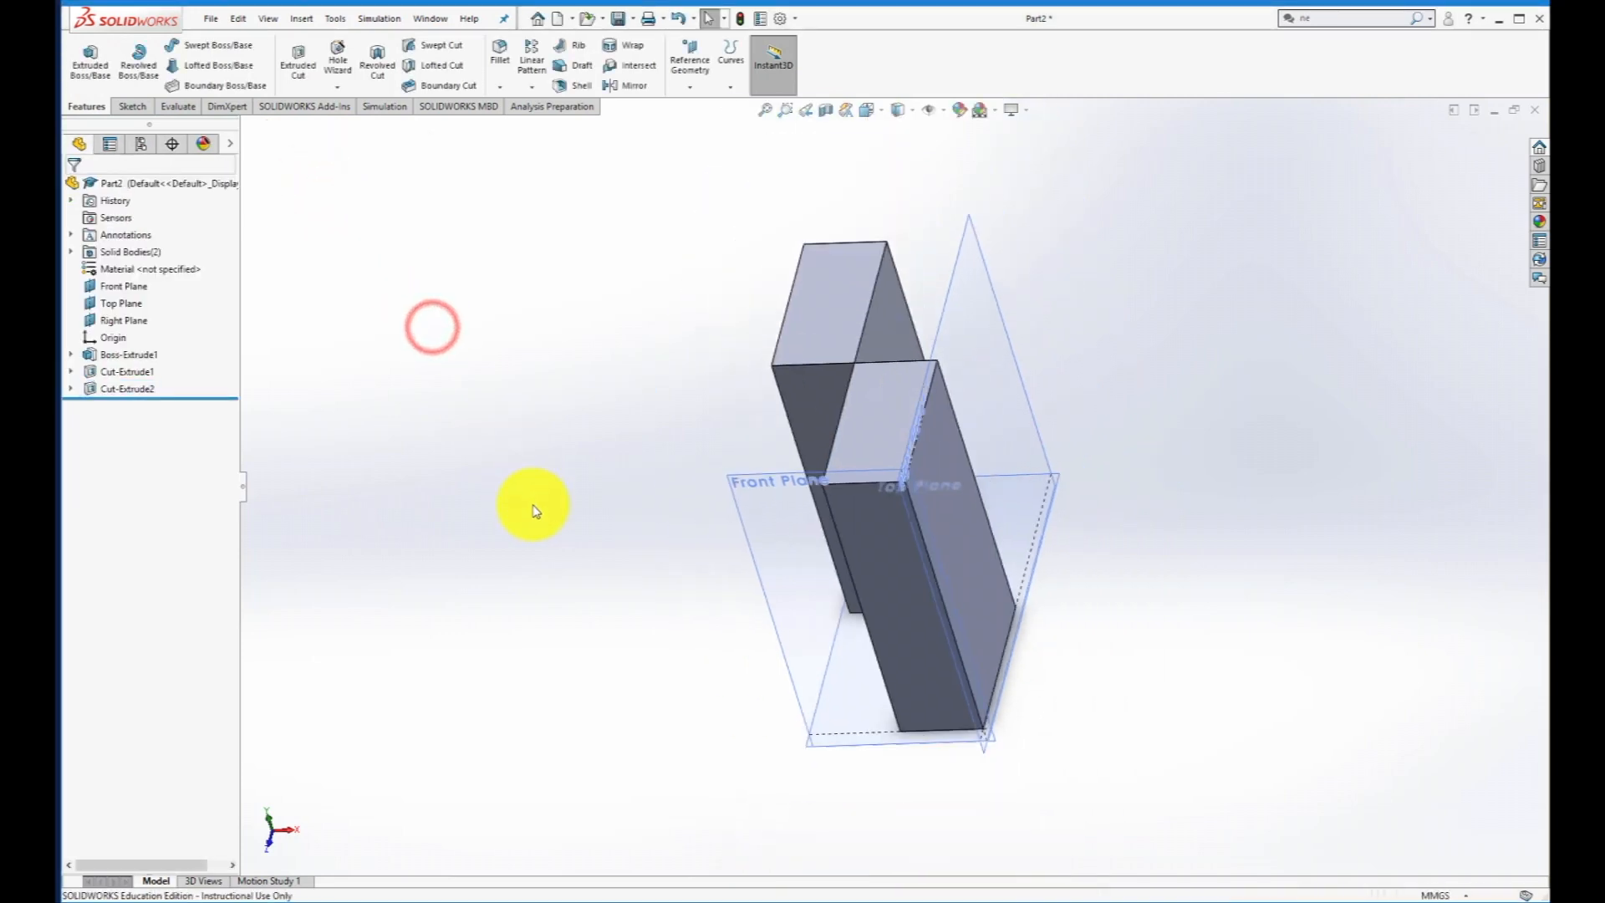
Sketch a 1 by 1 mm corner rectangle on the front block's top face, starting at the face's lower-right corner.
middle_click_drag(601, 508, 551, 501)
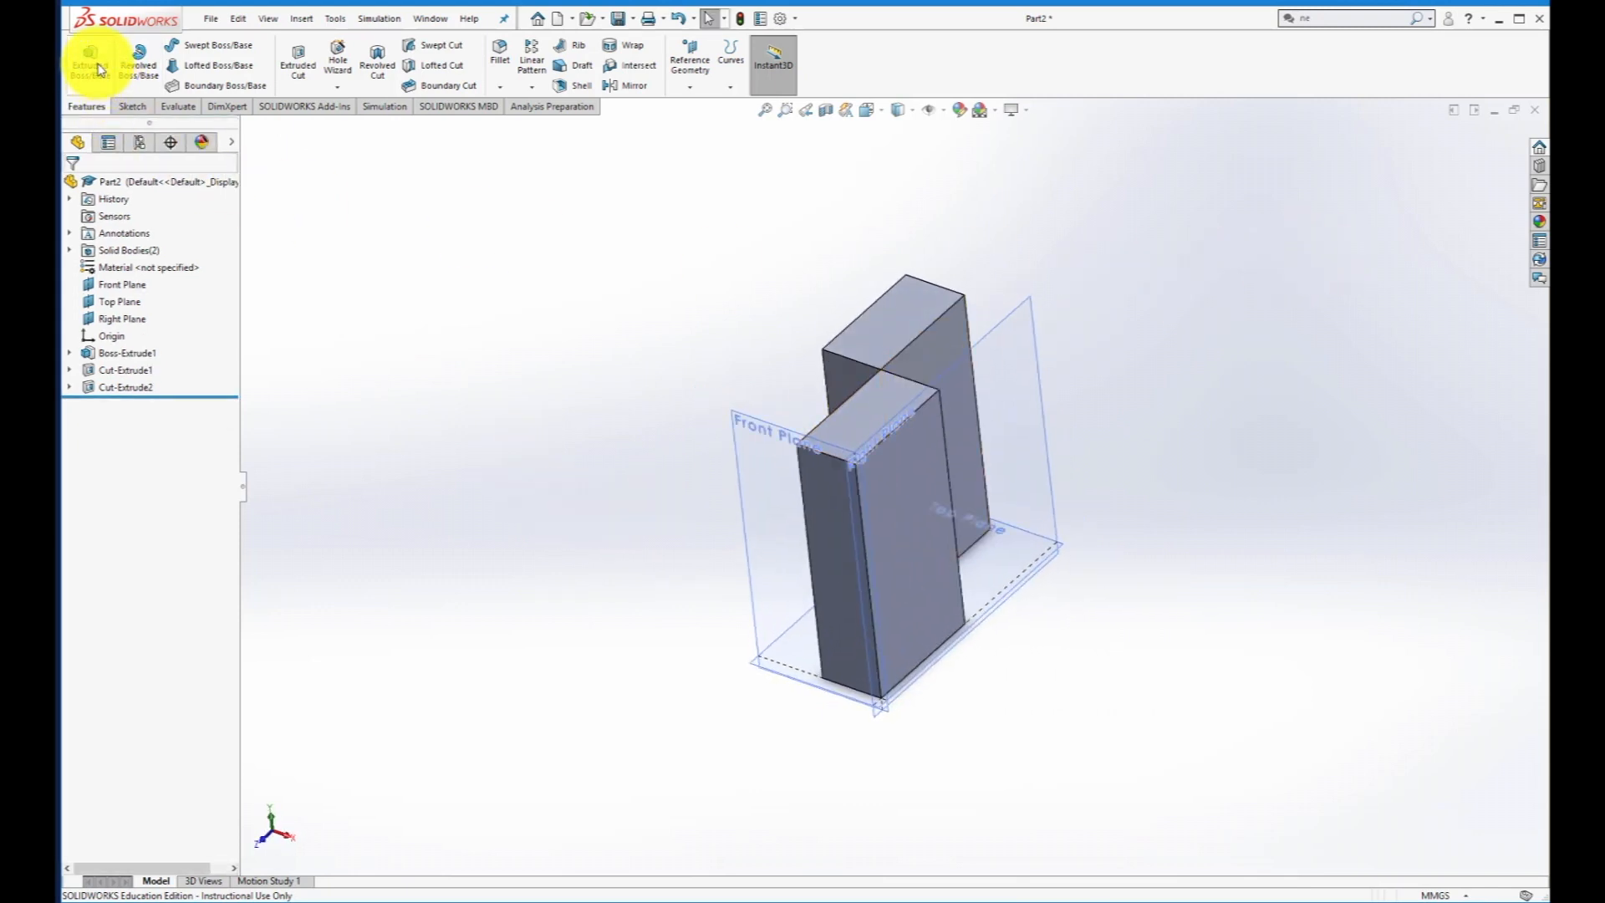
left_click(130, 107)
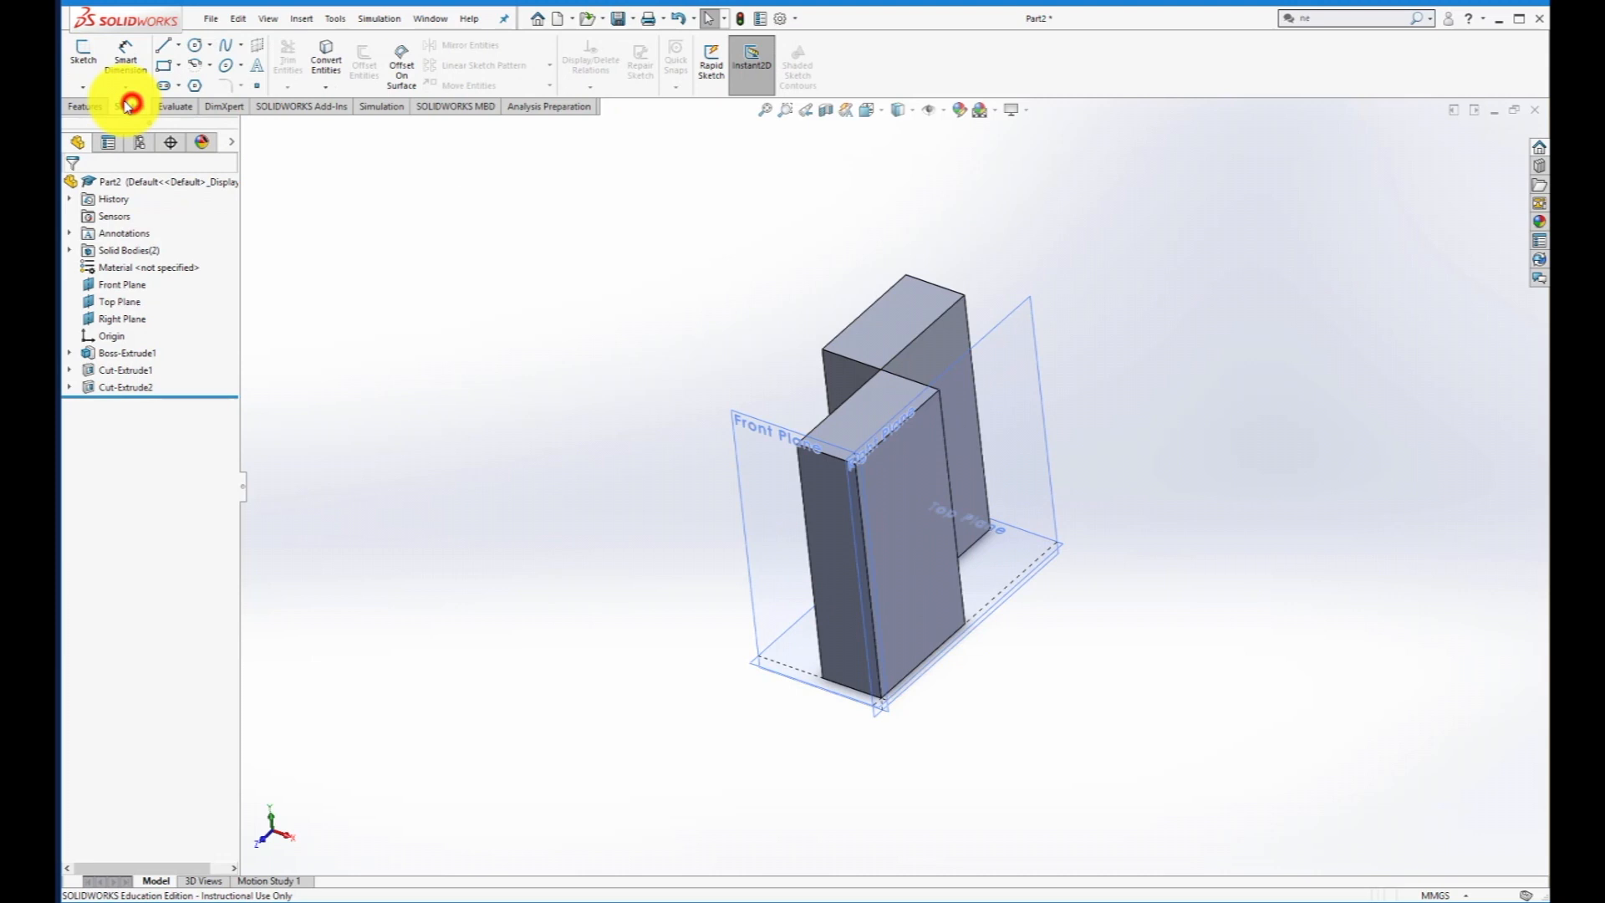
left_click(83, 54)
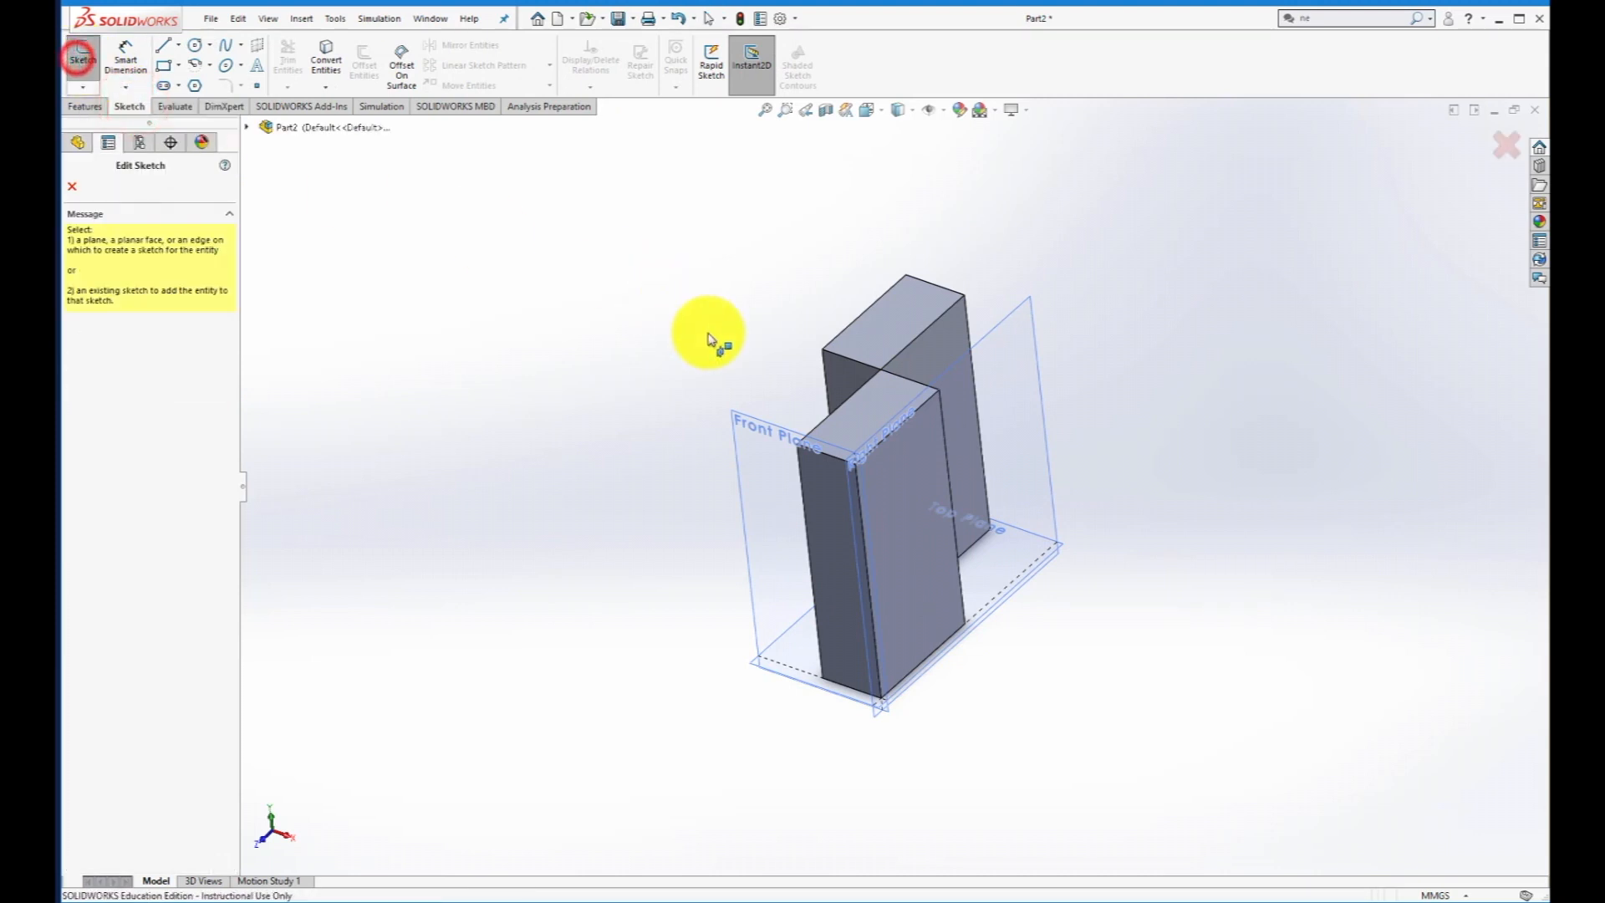
left_click(859, 428)
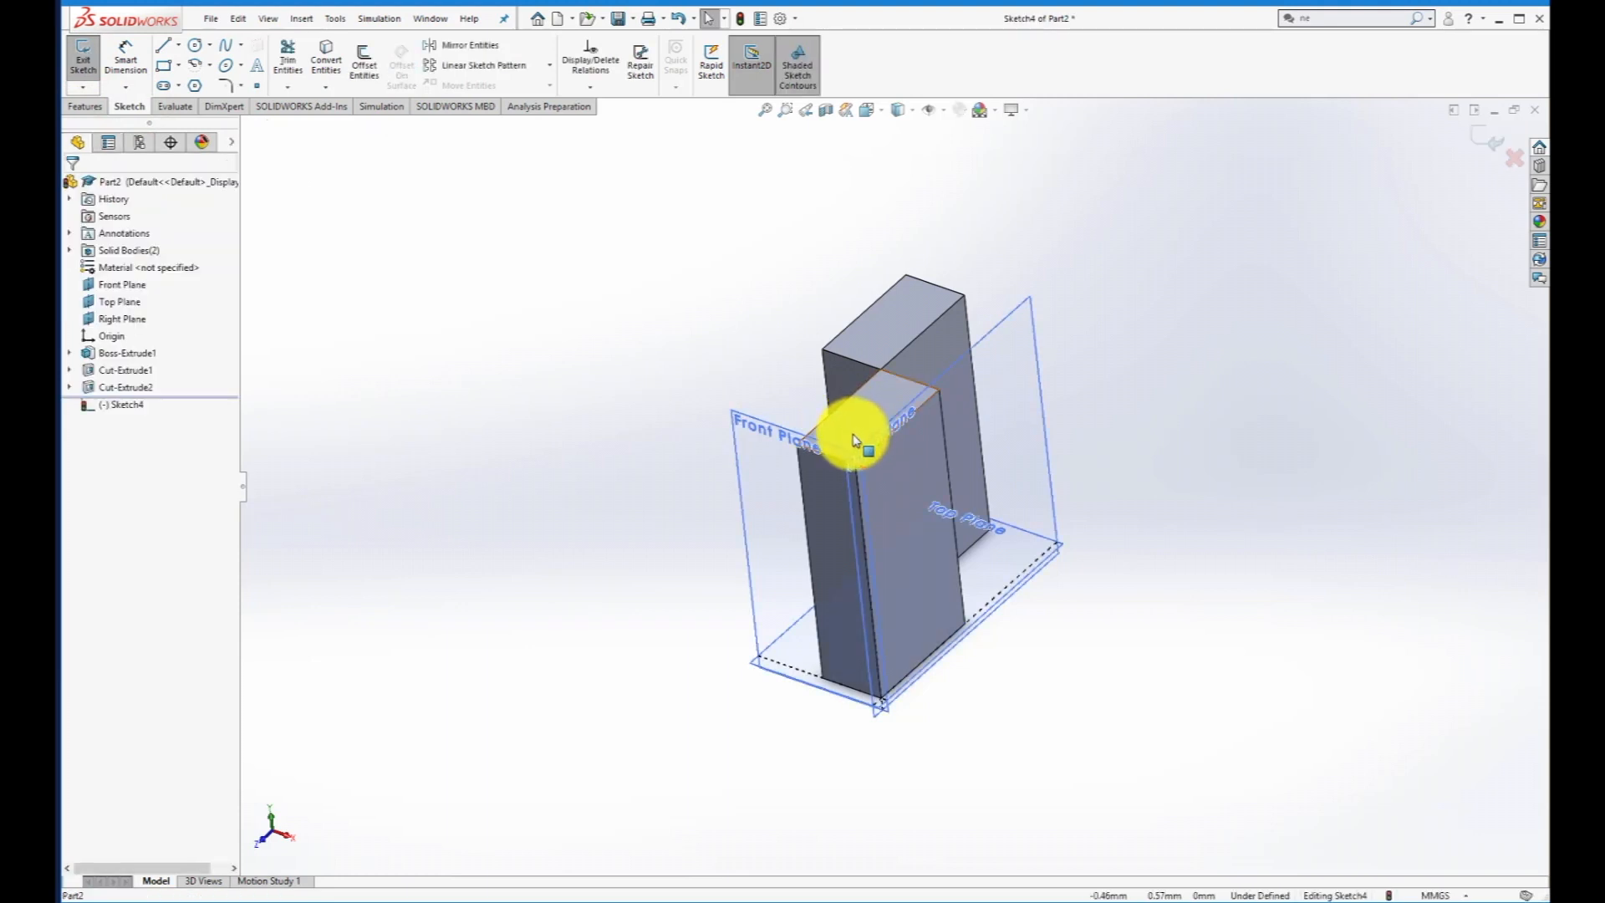
left_click(854, 440)
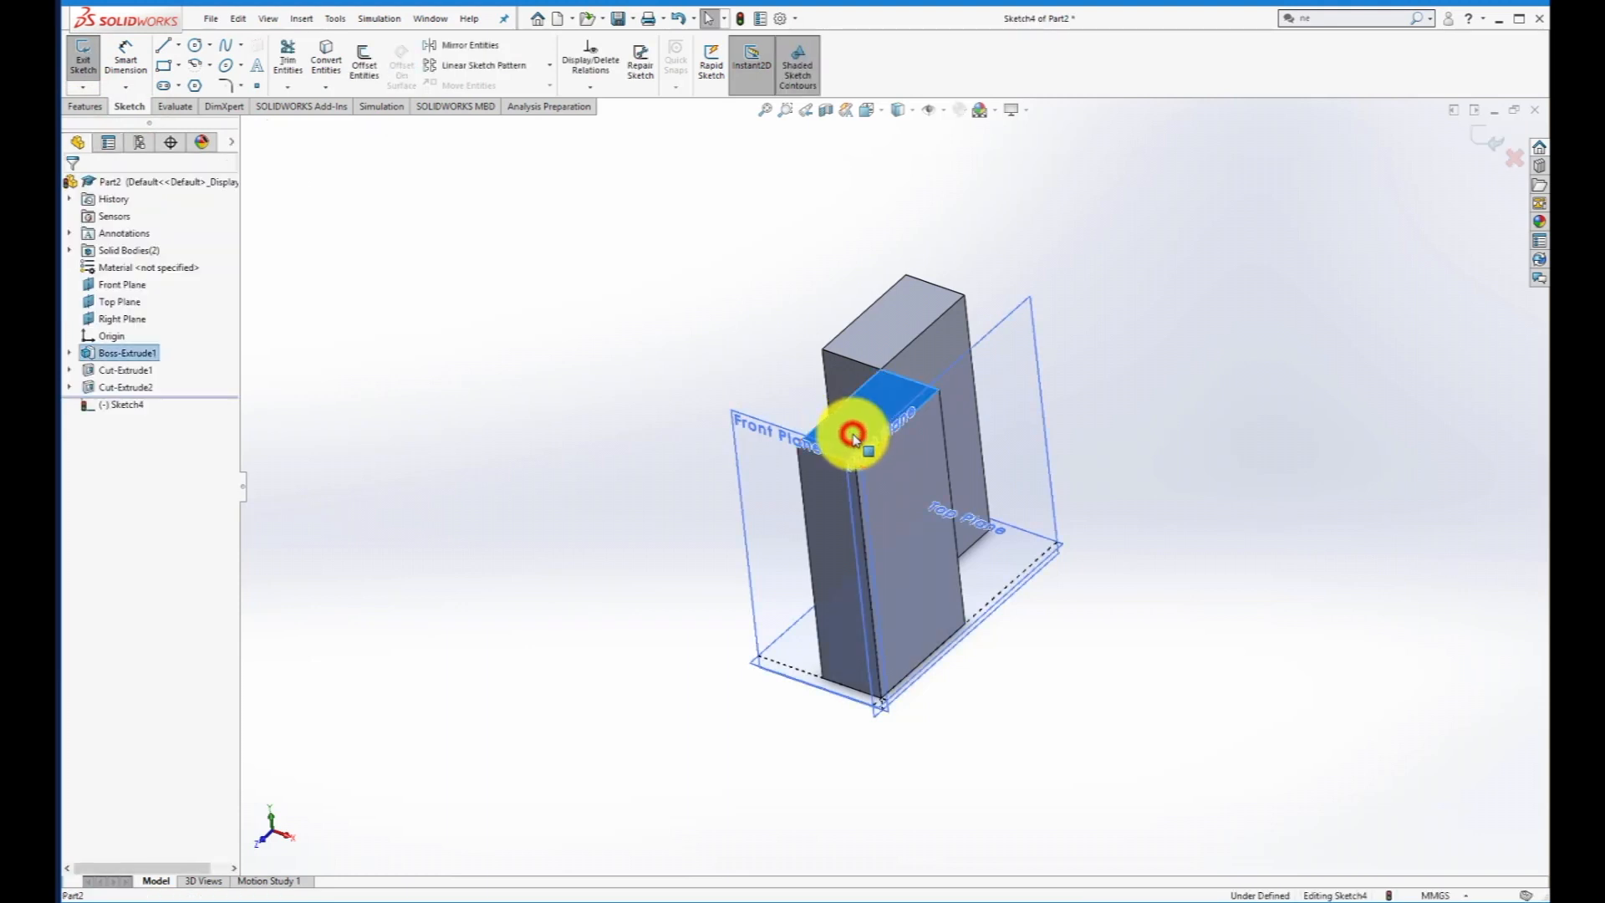
right_click(131, 412)
left_click(165, 387)
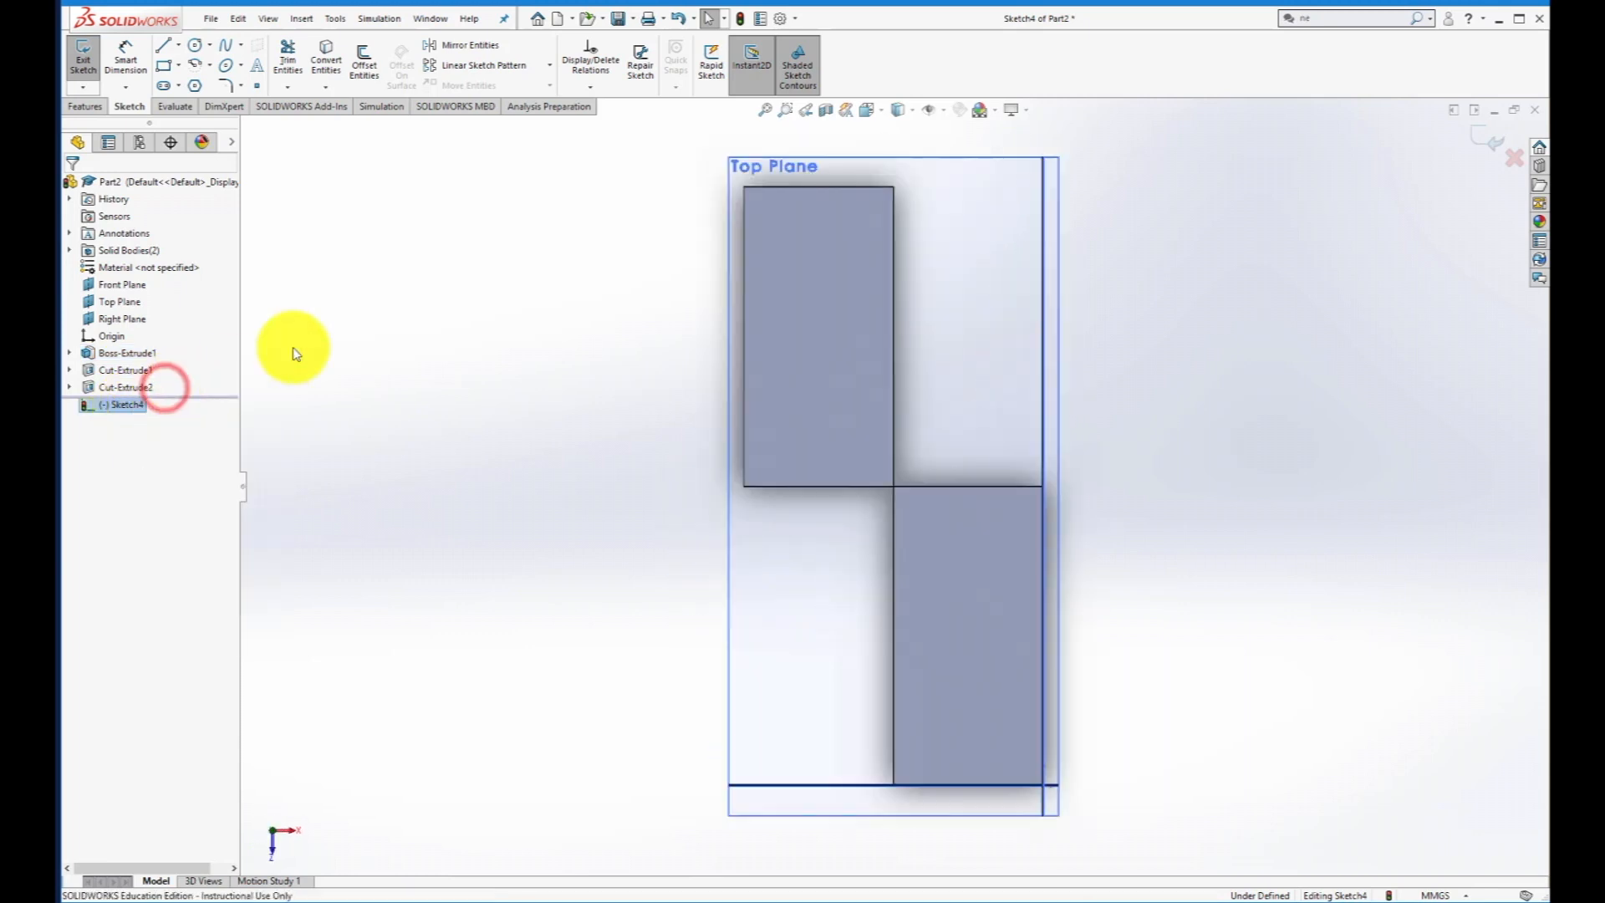
left_click(157, 67)
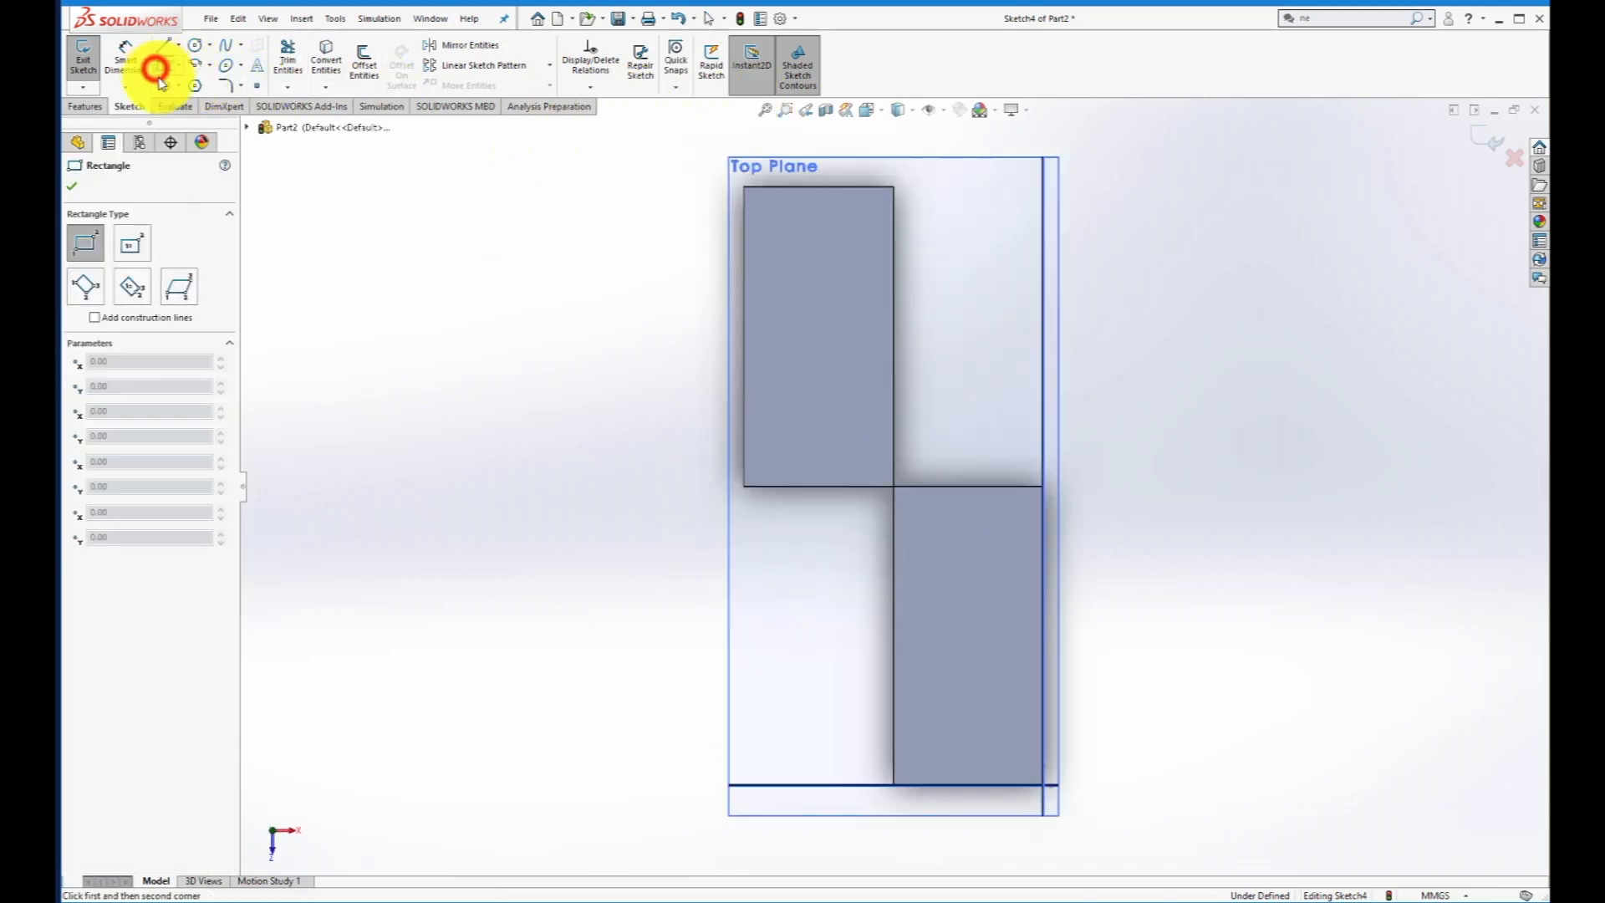
left_click(1041, 784)
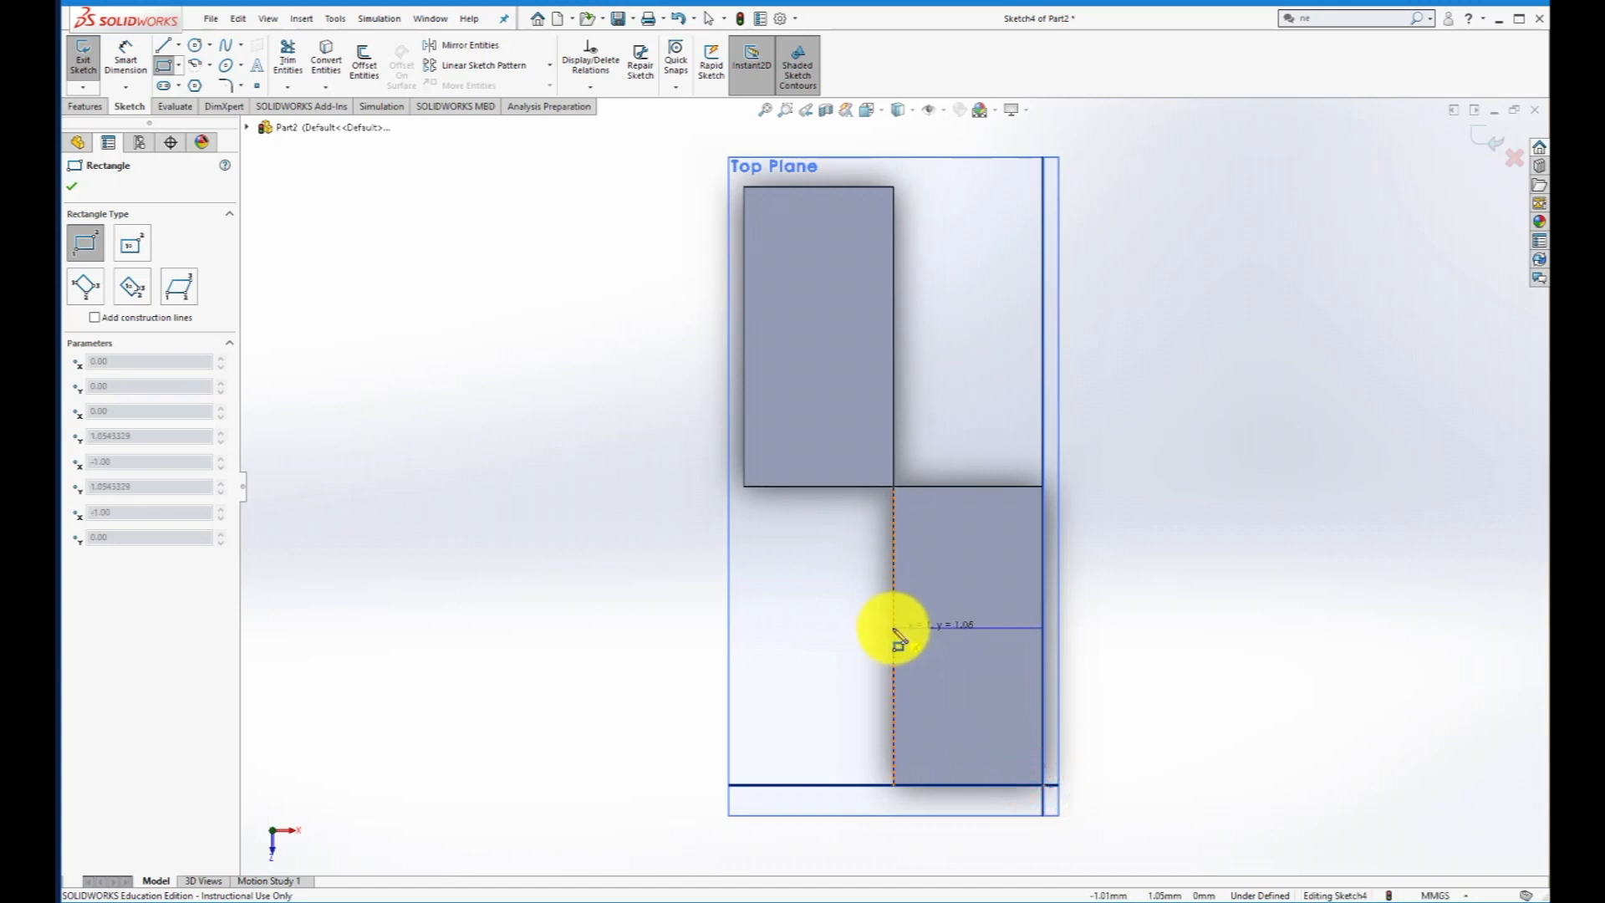
left_click(894, 635)
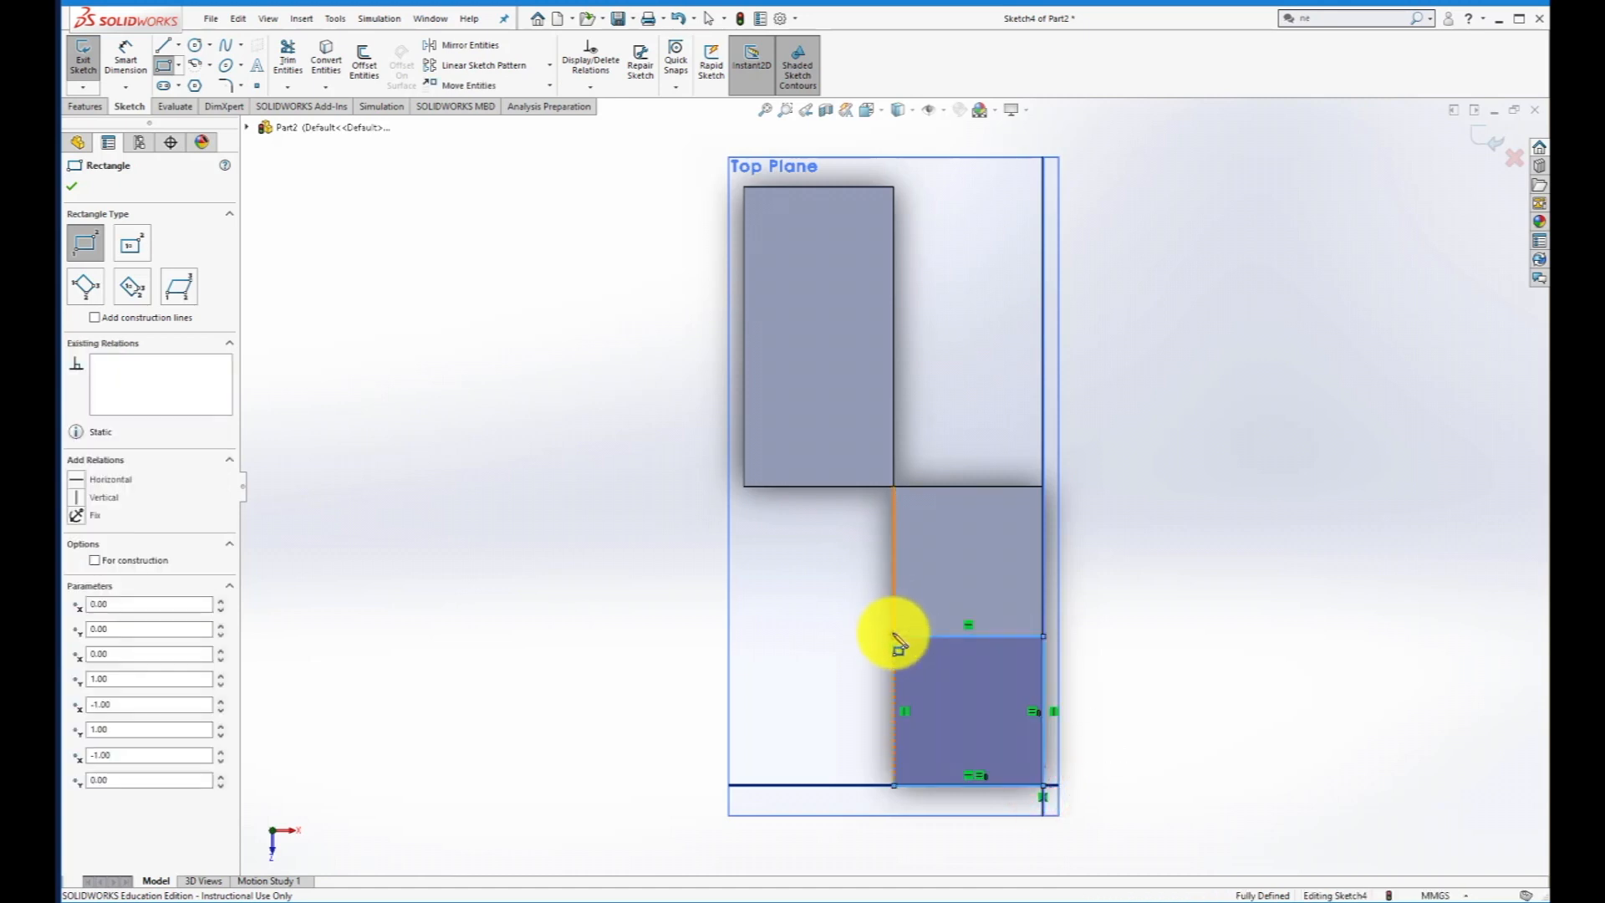
Add driven dimensions to the 1 mm square's right and lower edges, and exit the sketch.
left_click(134, 59)
left_click(1043, 669)
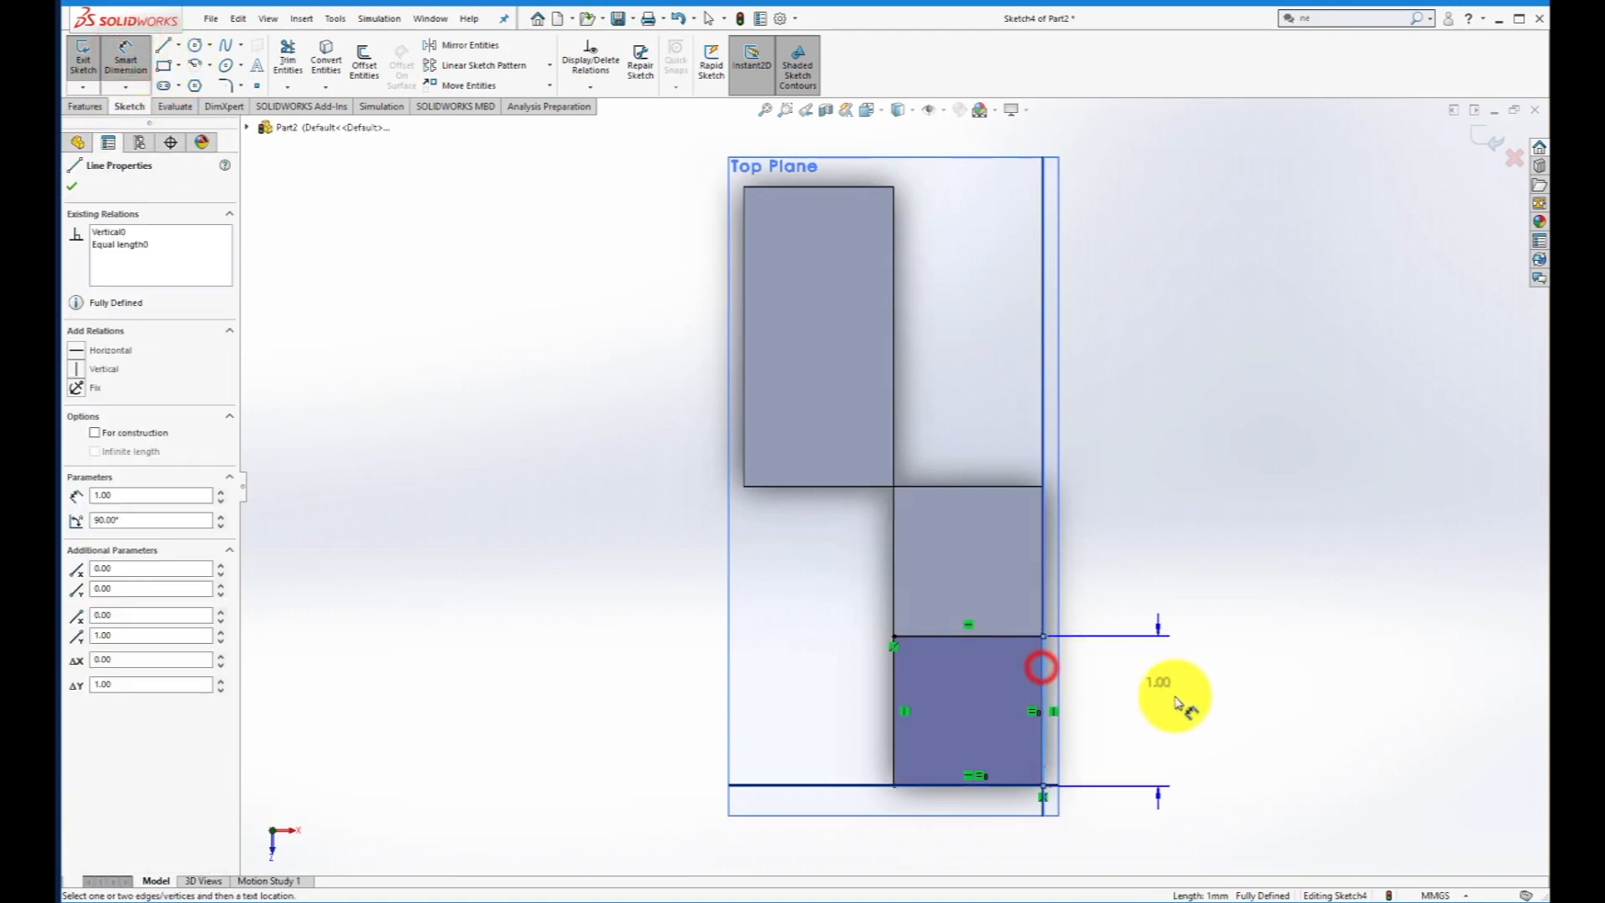
left_click(1180, 715)
left_click(913, 457)
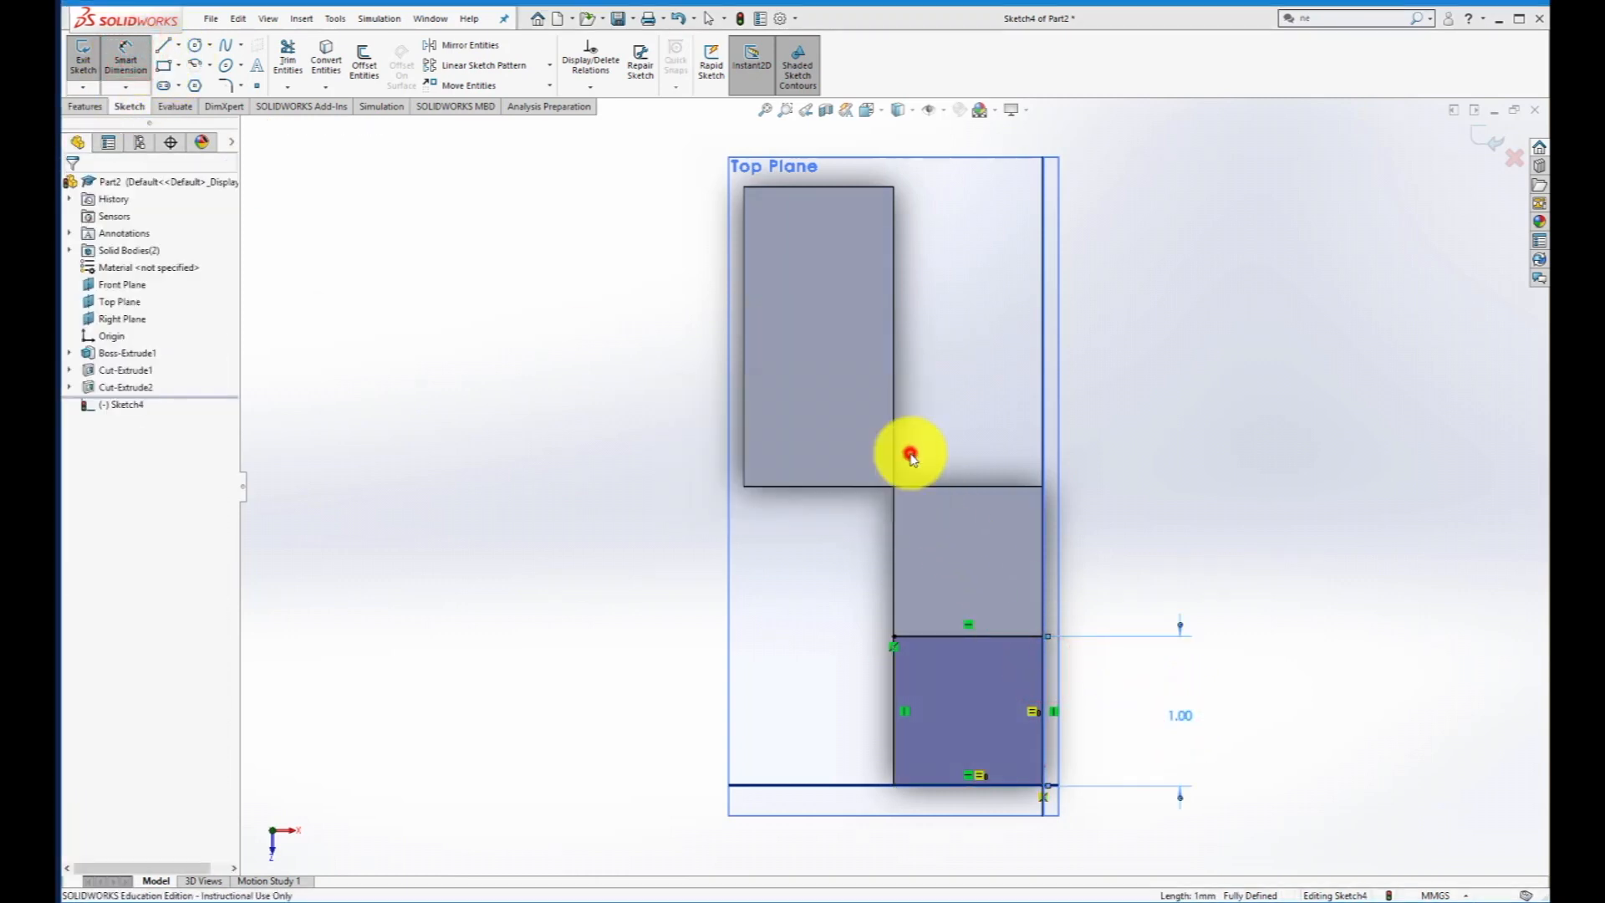
left_click(953, 786)
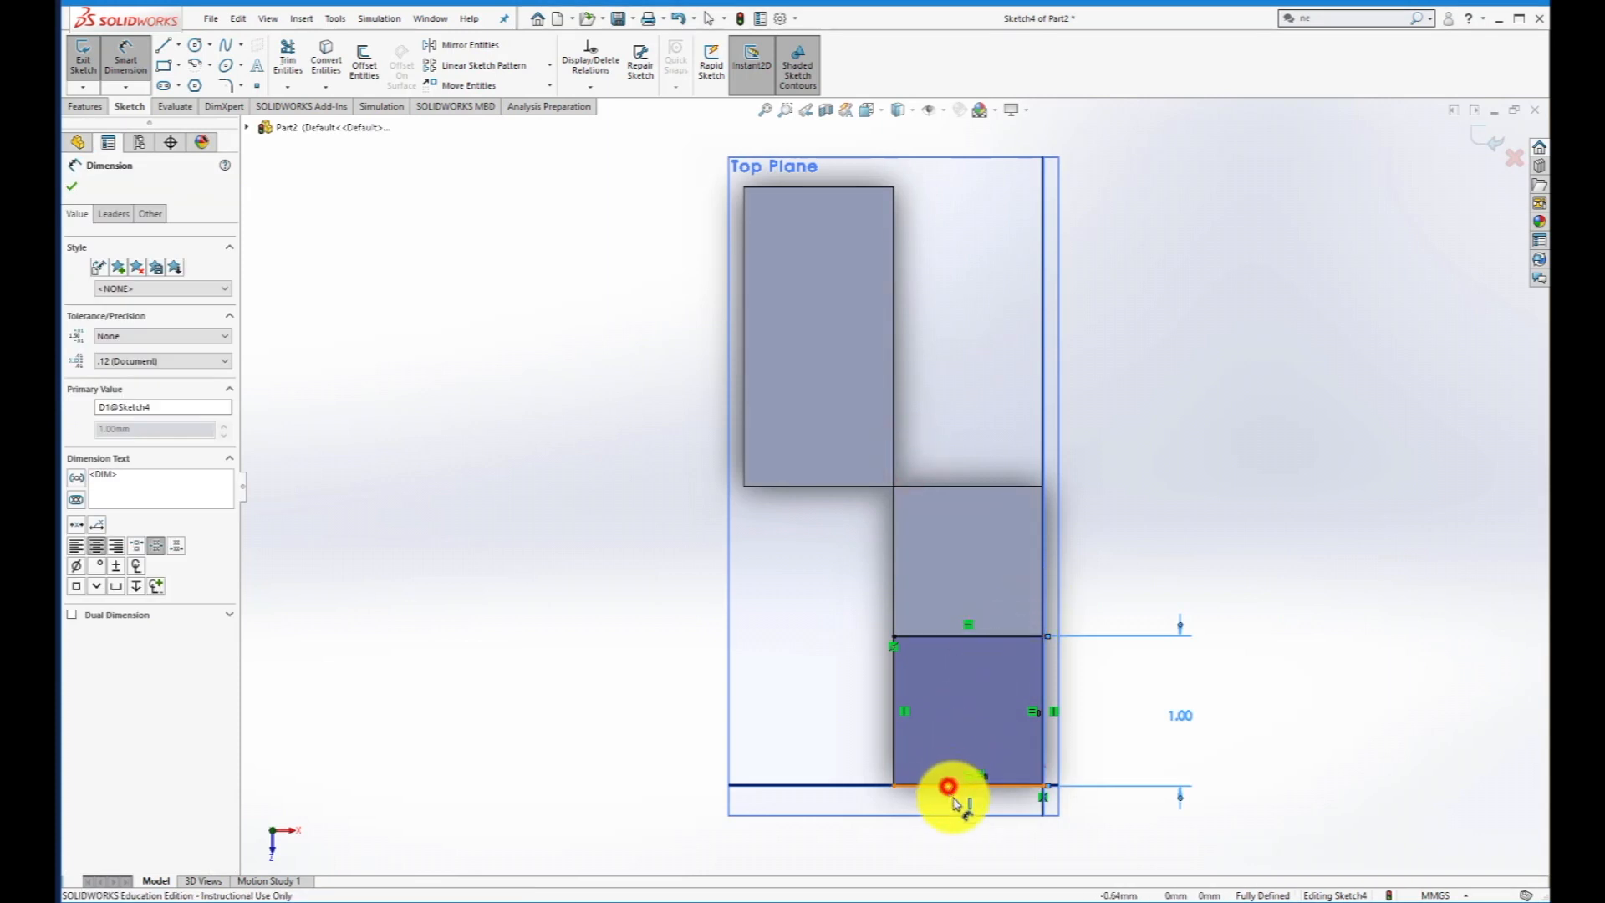
left_click(971, 849)
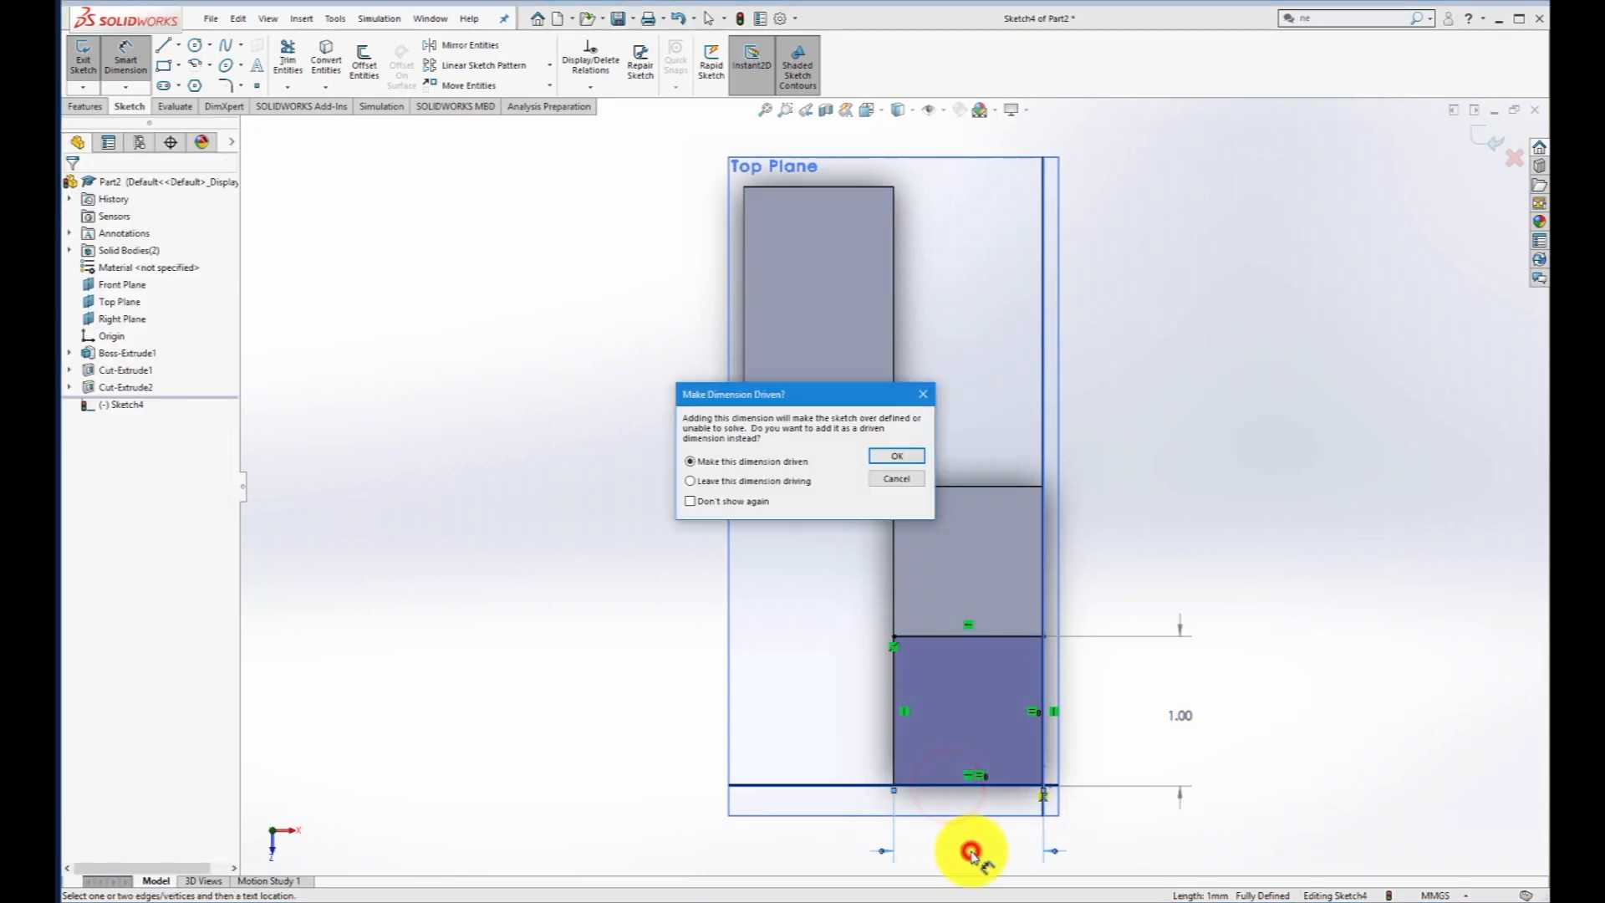
left_click(887, 455)
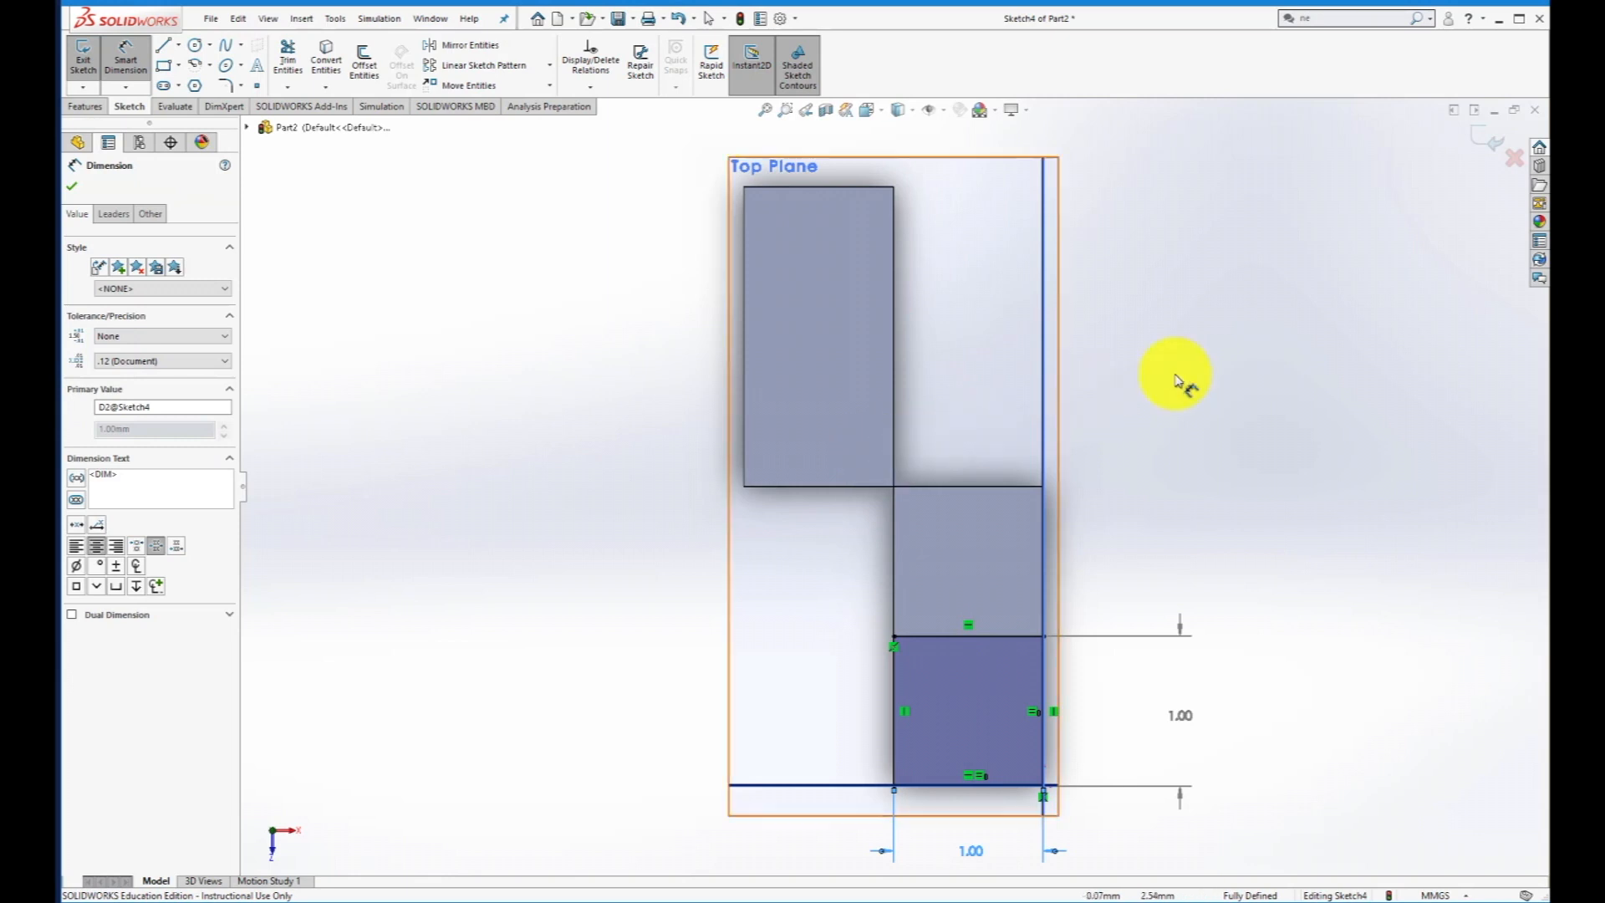
left_click(1487, 142)
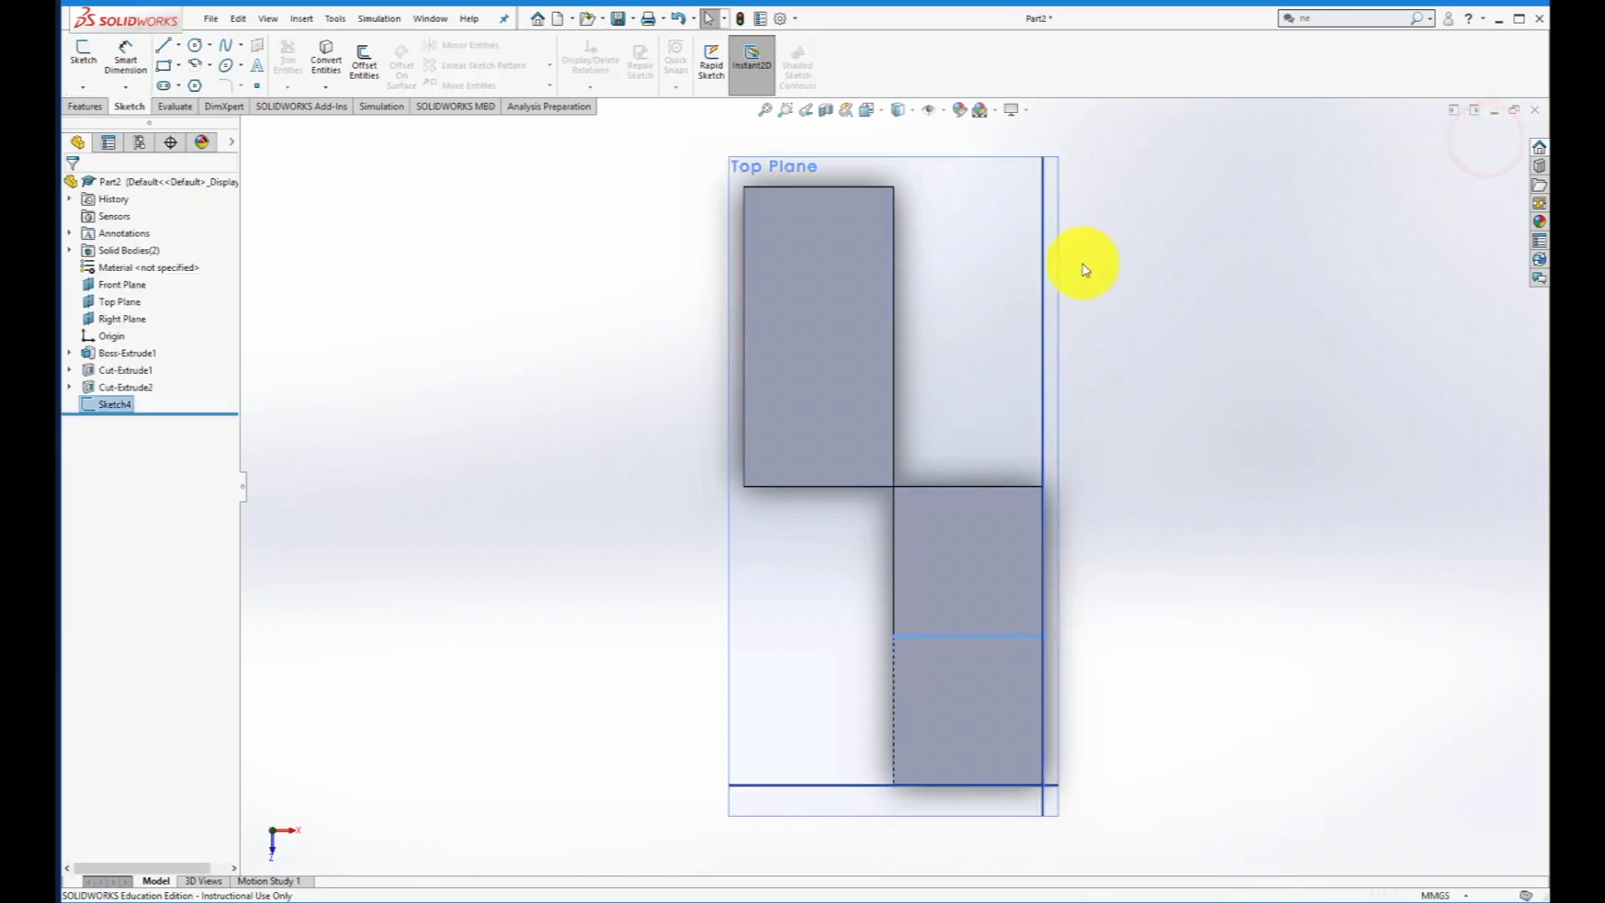
Make a 3 mm blind extruded cut of the 1 mm square sketched at the front of the lower-right block.
mouse_move(537, 441)
middle_mouse_down()
mouse_move(585, 505)
mouse_move(522, 433)
middle_mouse_up()
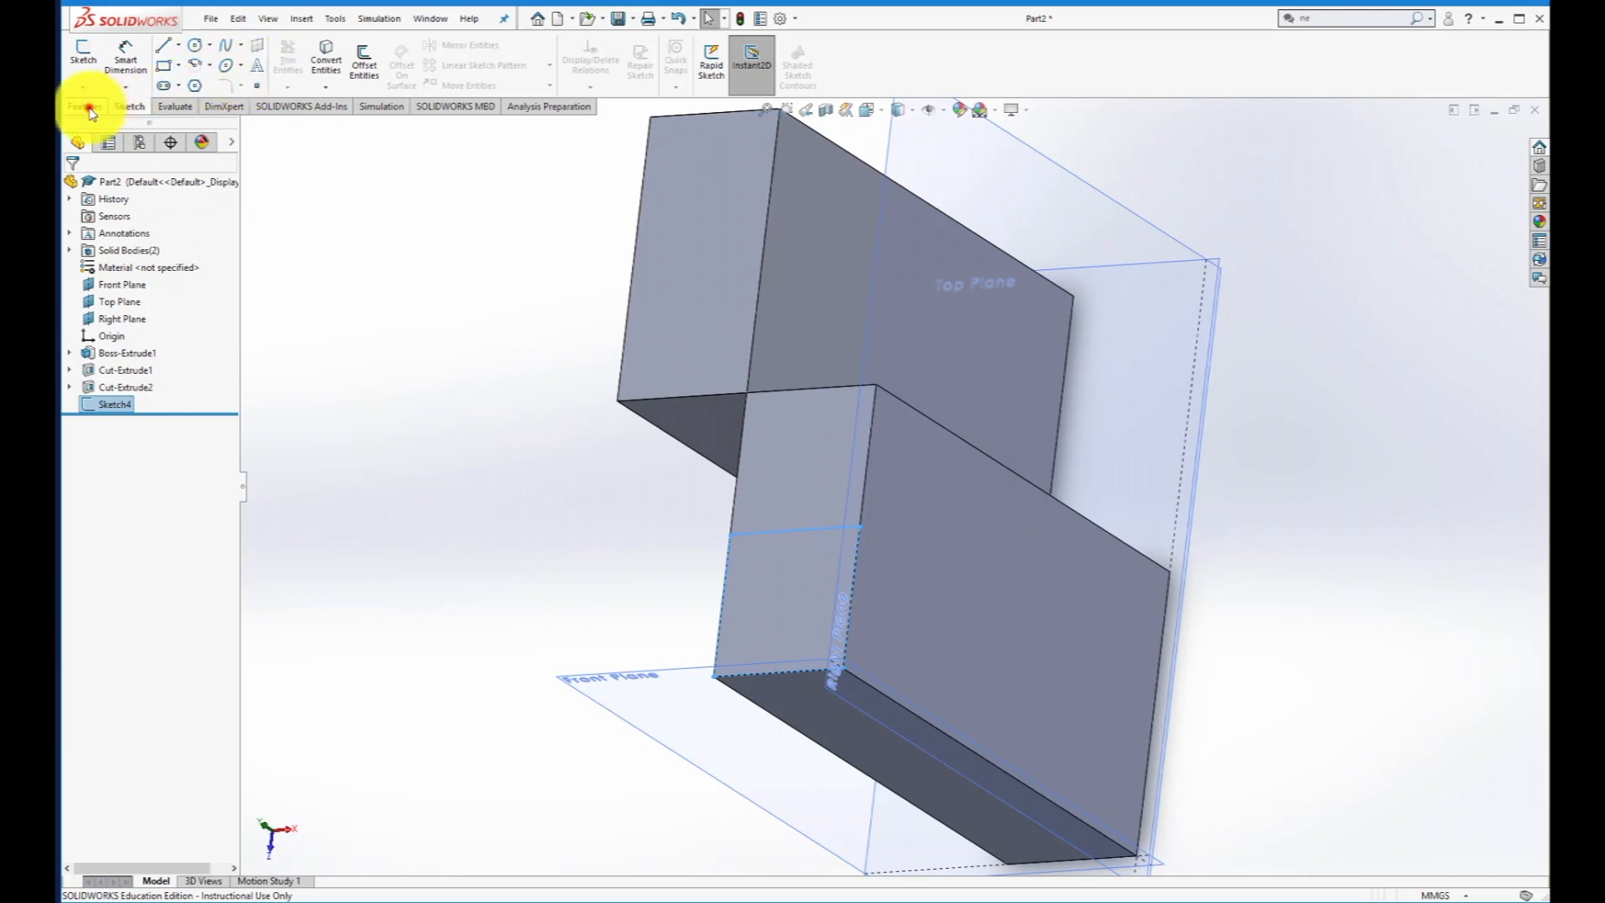
left_click(88, 107)
left_click(288, 65)
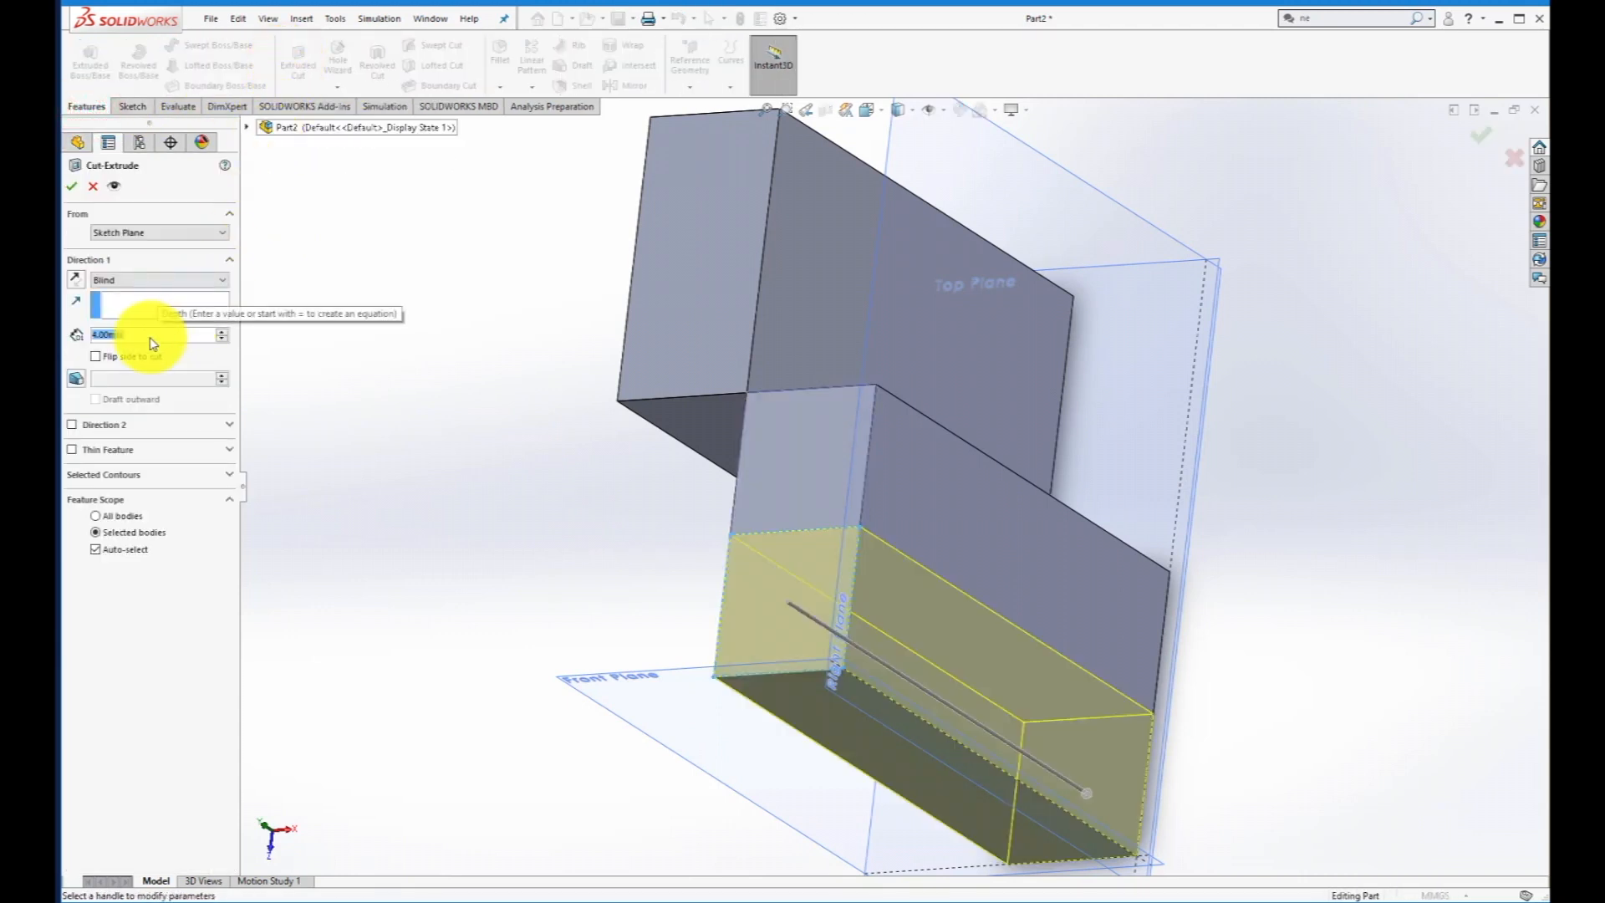
type("2")
key("Return")
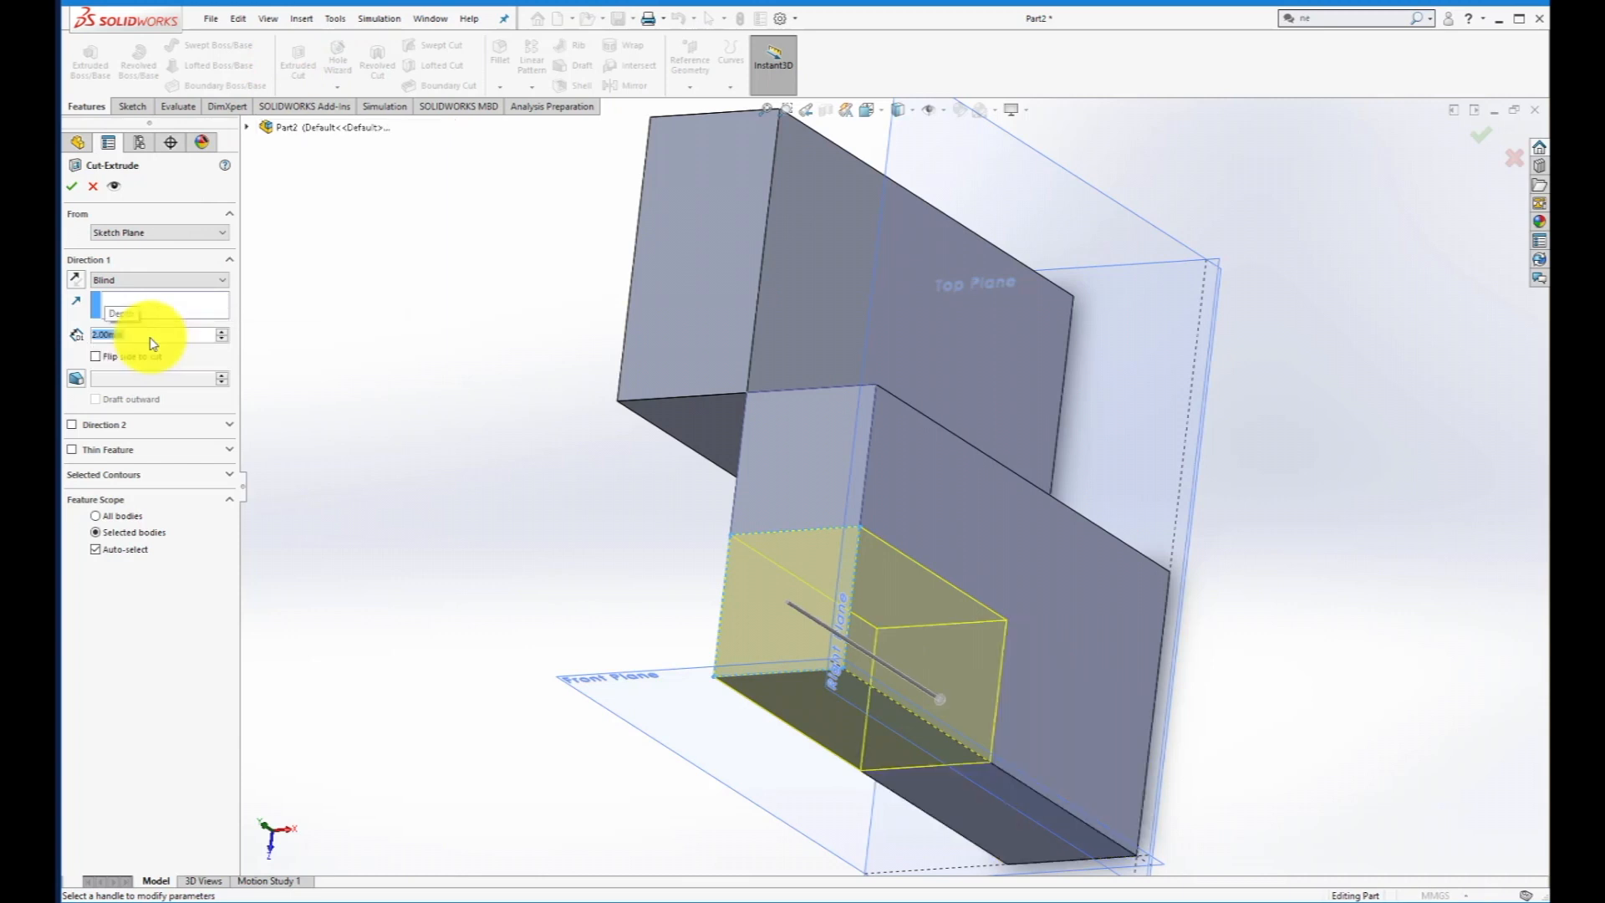
left_click(97, 338)
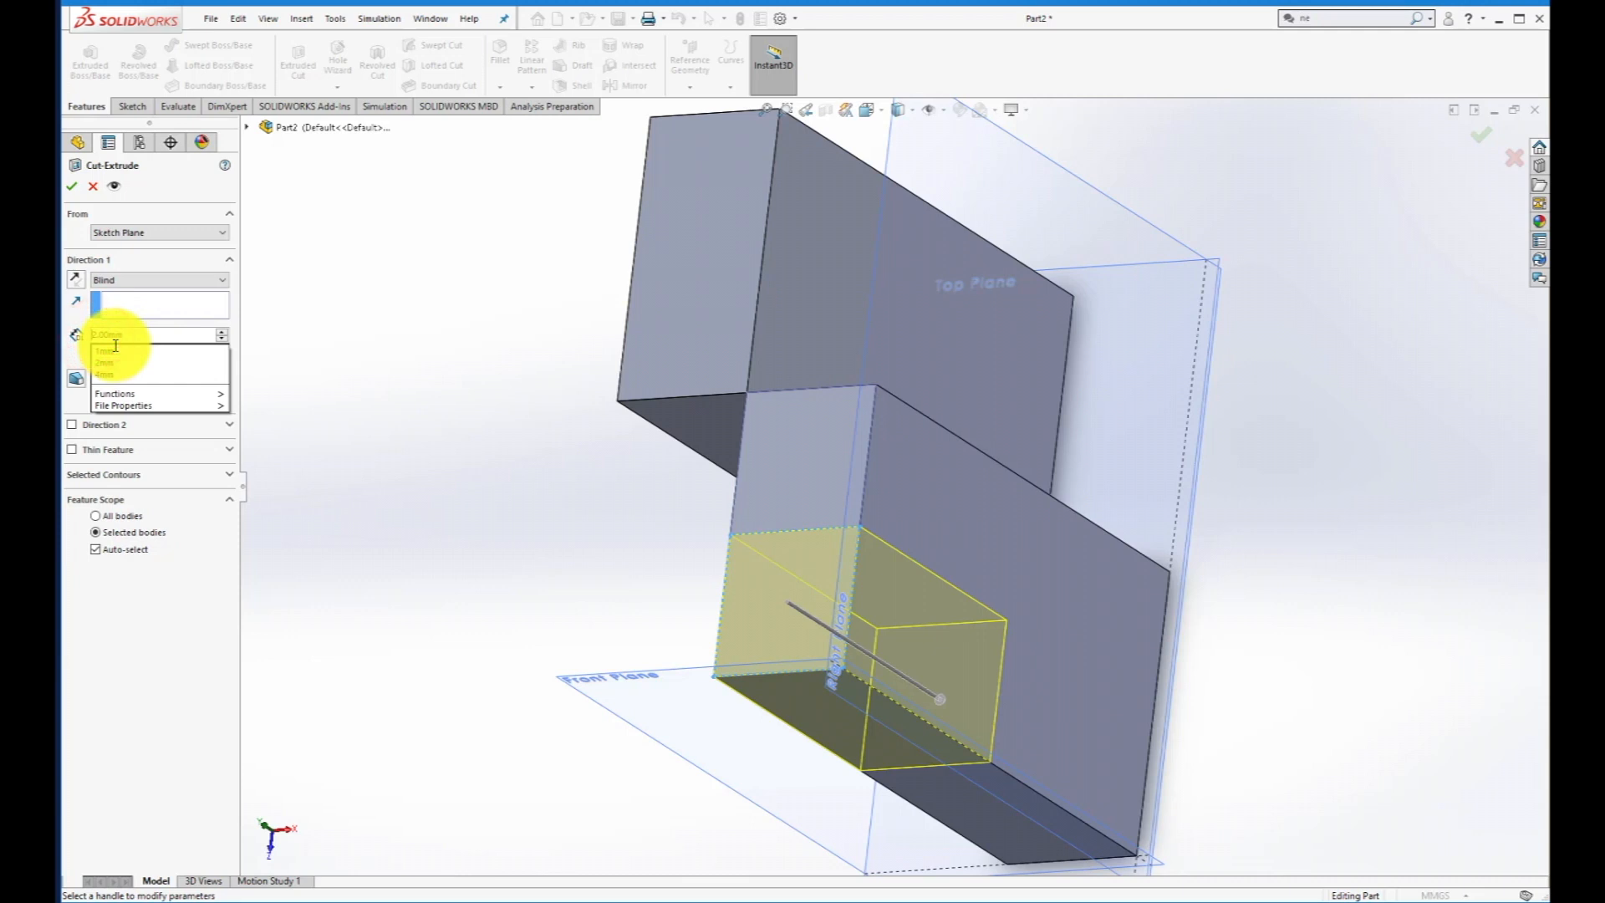
key("Right")
key("BackSpace")
type("3")
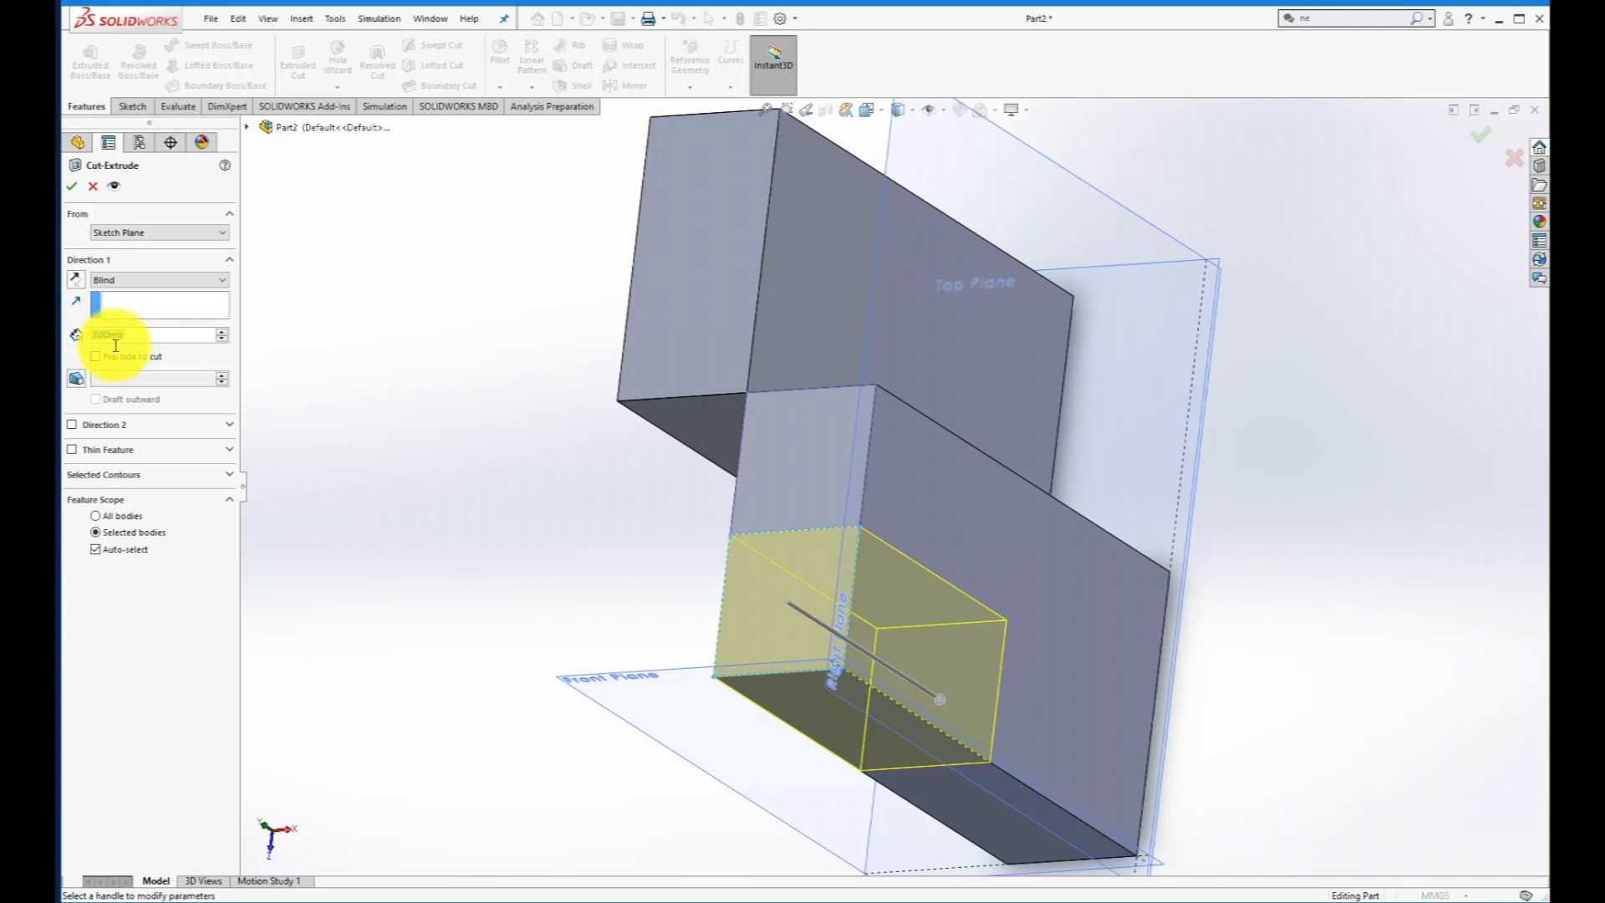
left_click(72, 186)
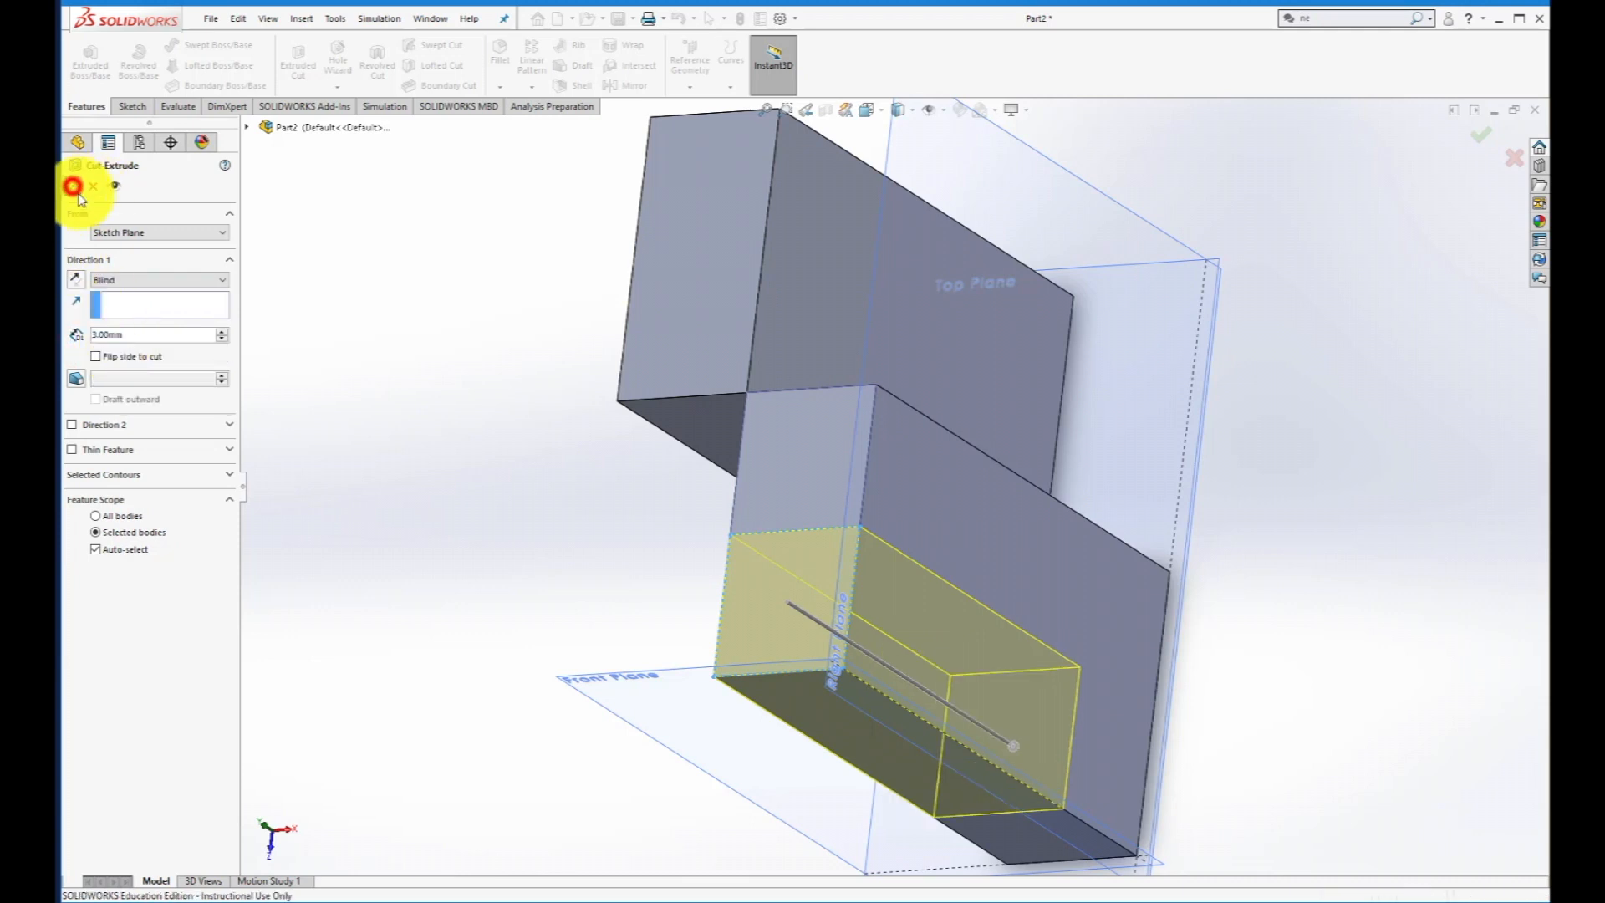
middle_click_drag(502, 548, 433, 562)
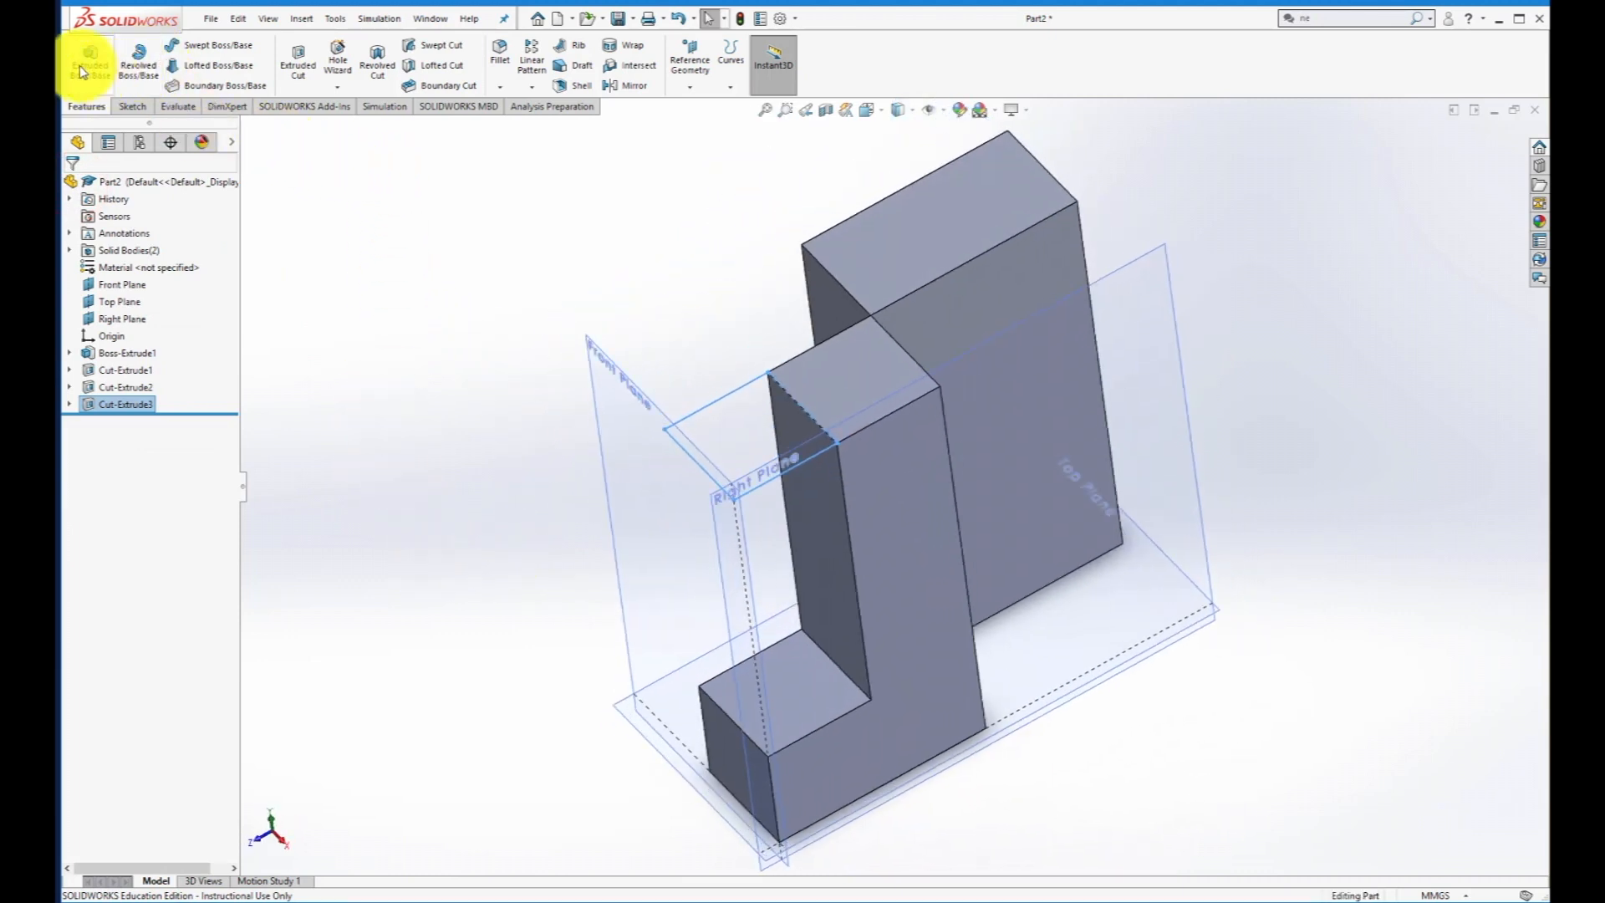
left_click(320, 209)
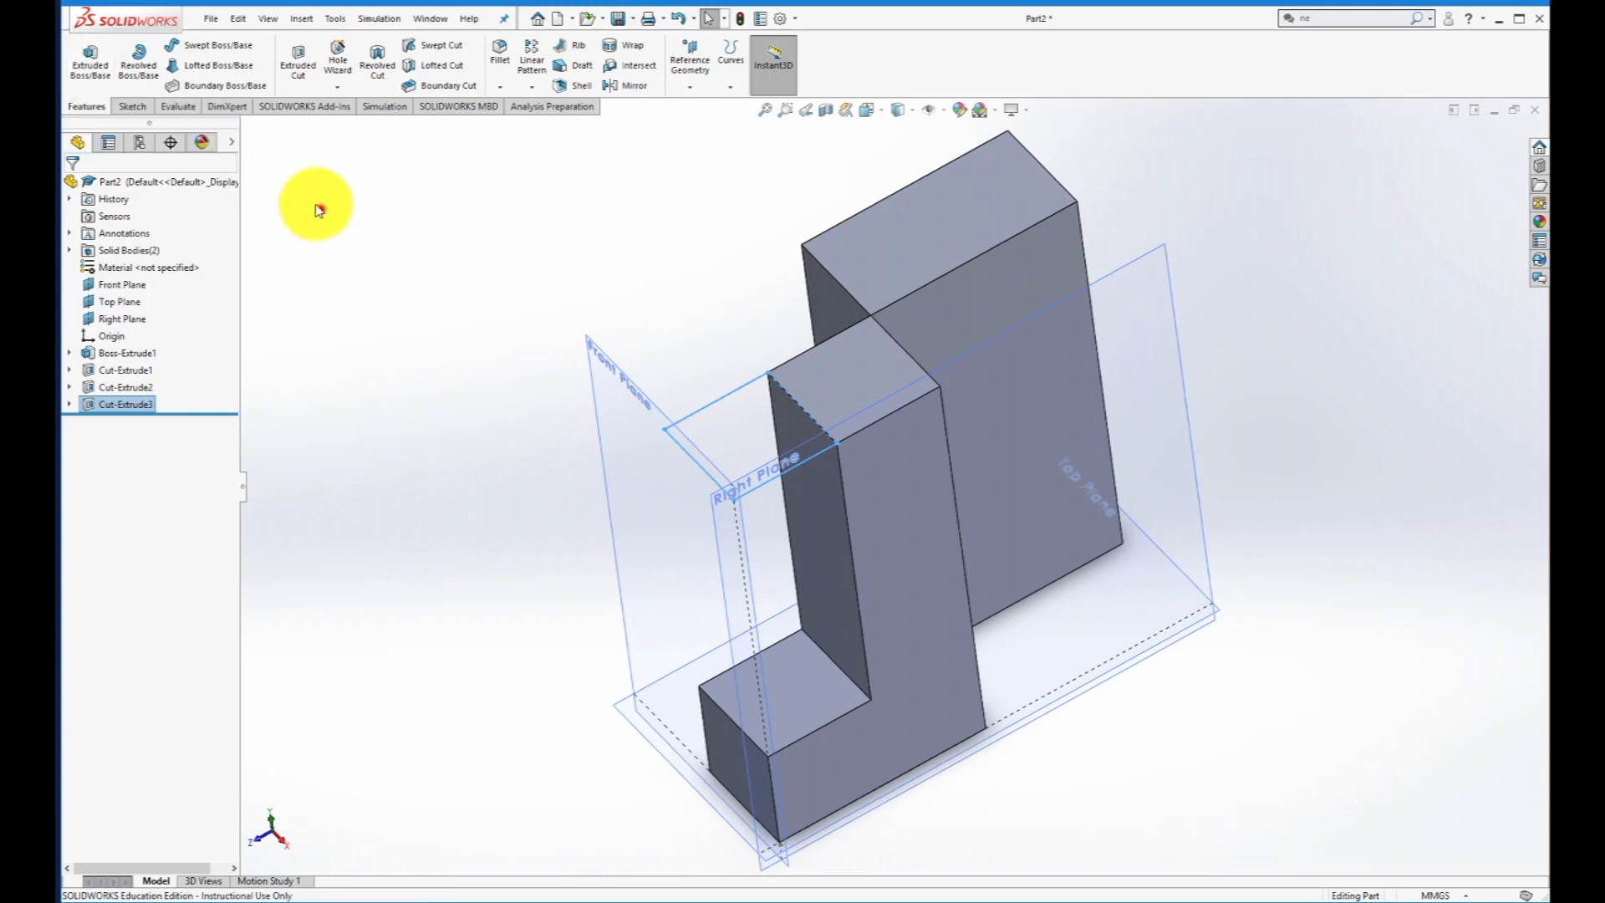
Sketch a 1 by 1 mm corner rectangle covering the remaining top face of the notched front block, viewed normal to the sketch.
left_click(131, 107)
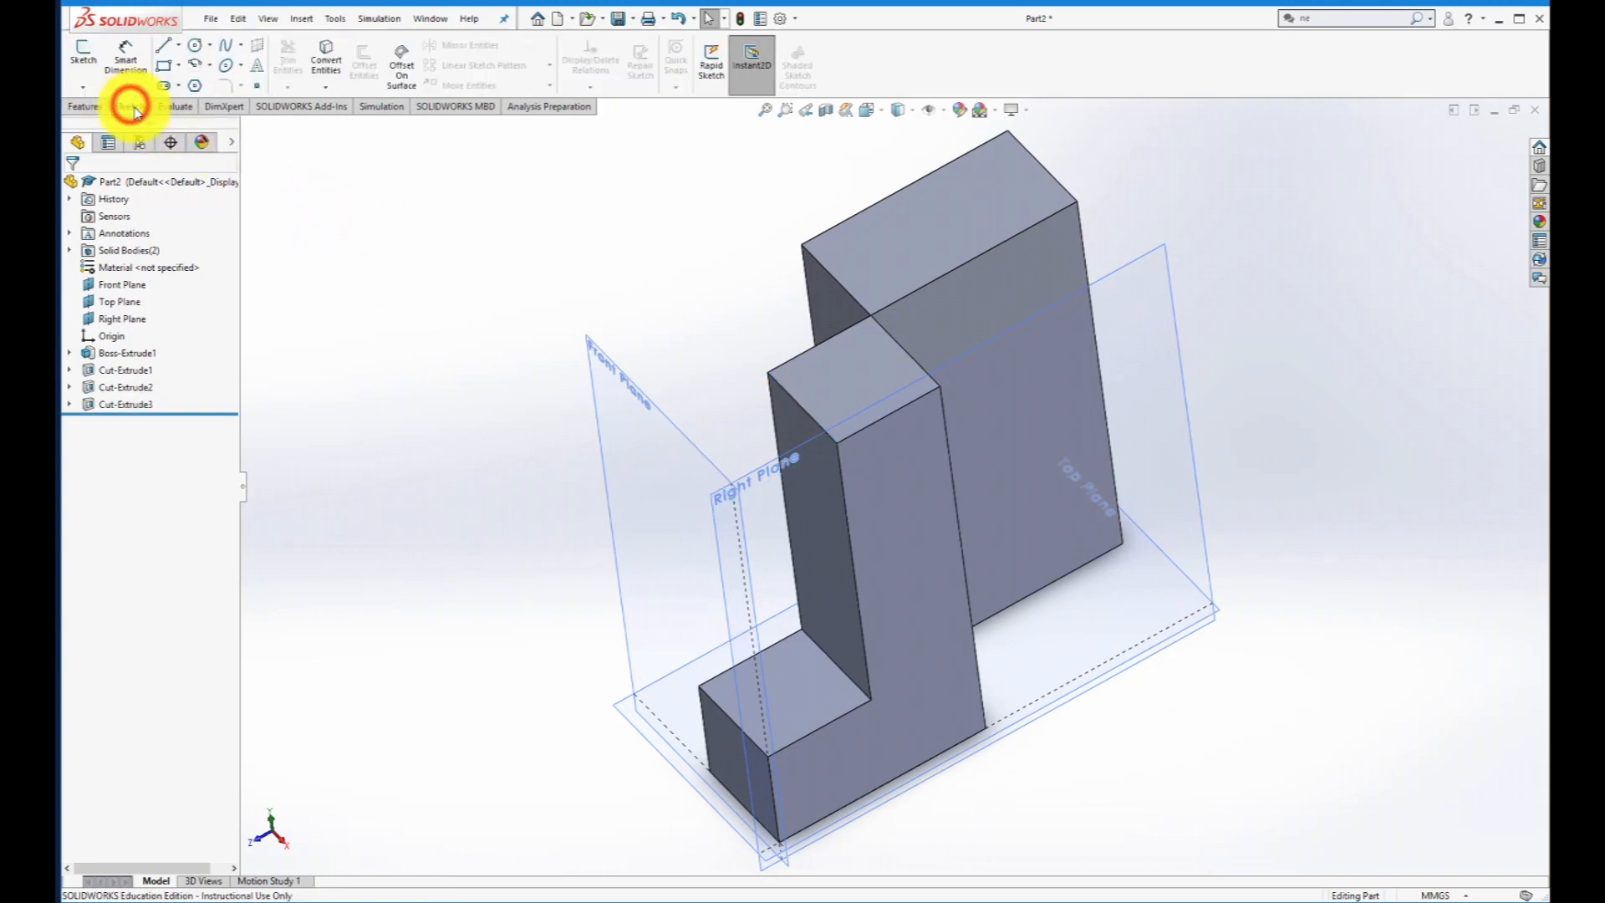
left_click(81, 57)
left_click(824, 385)
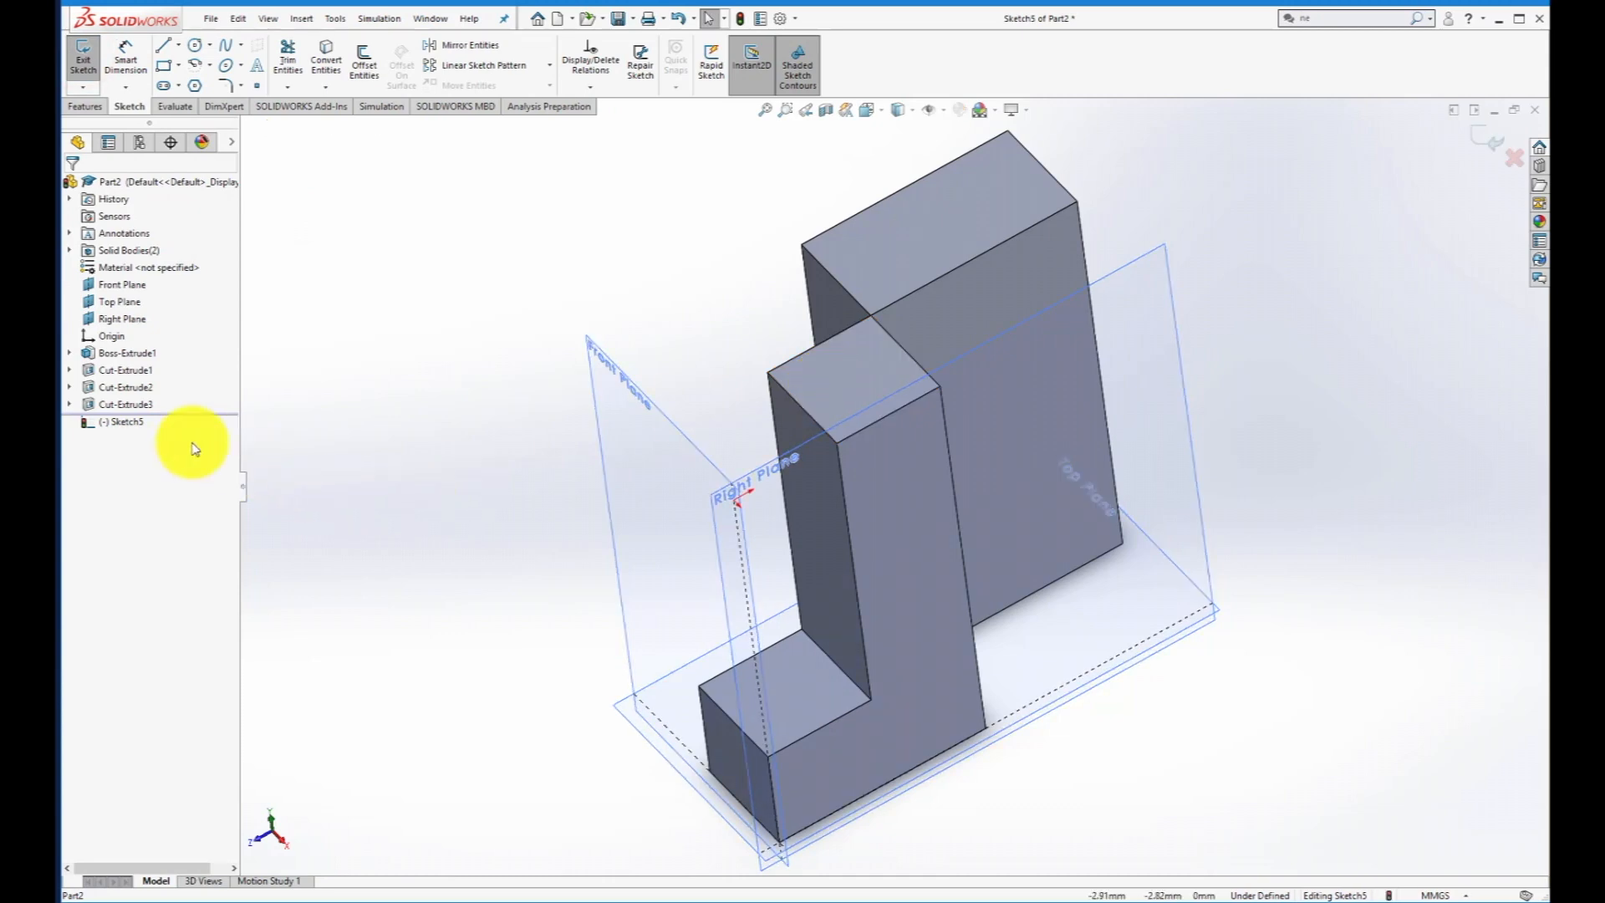
right_click(125, 422)
left_click(175, 403)
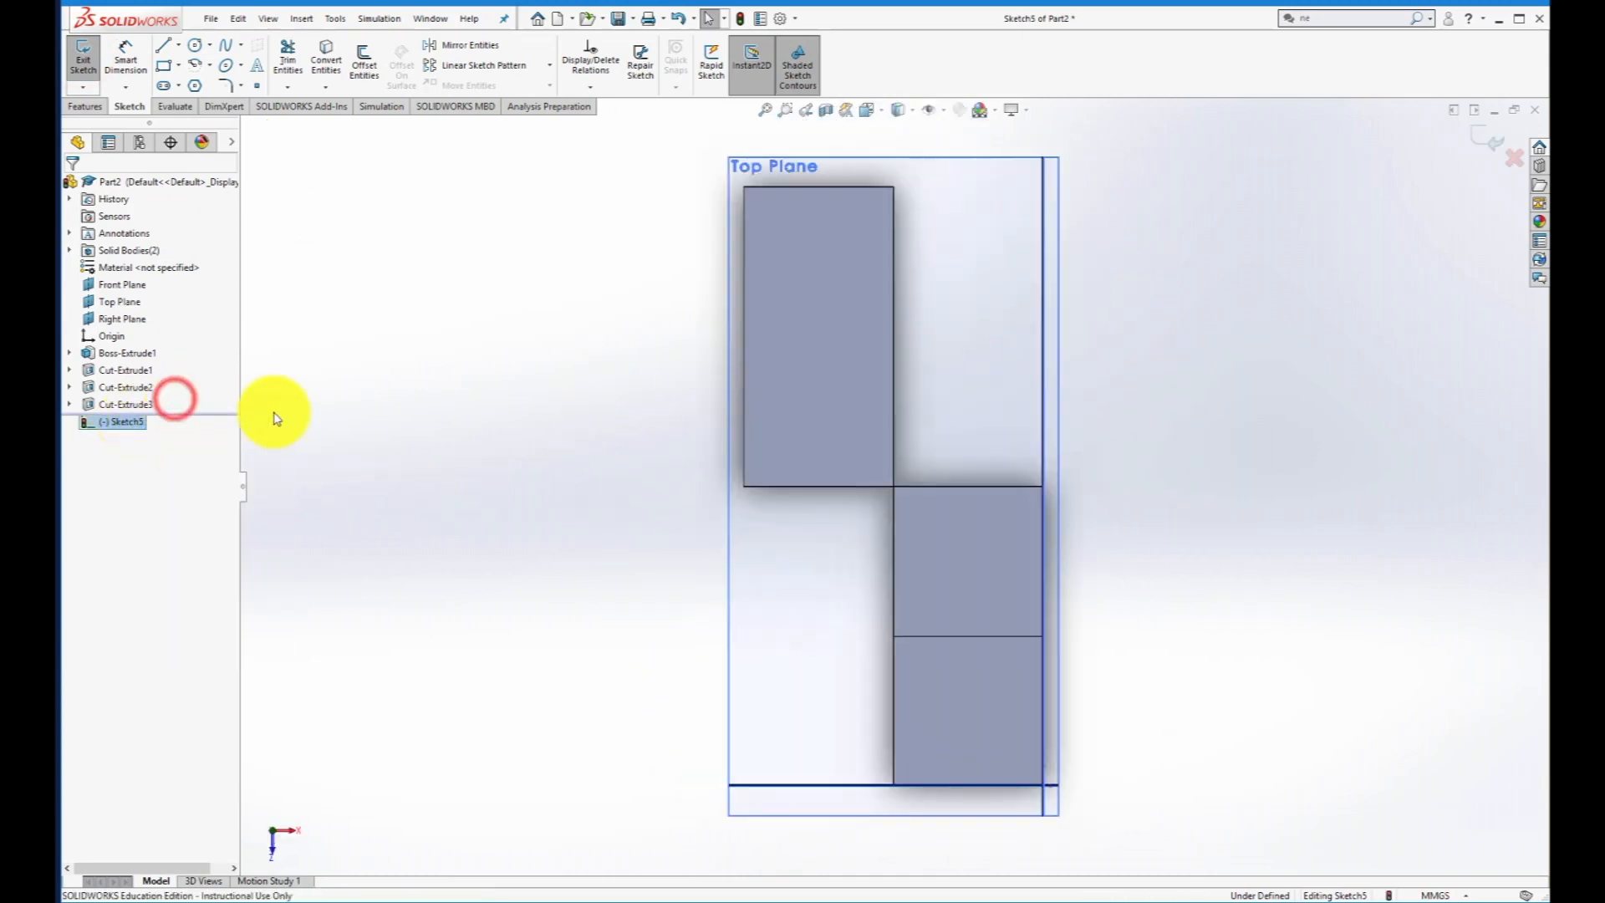
left_click(164, 66)
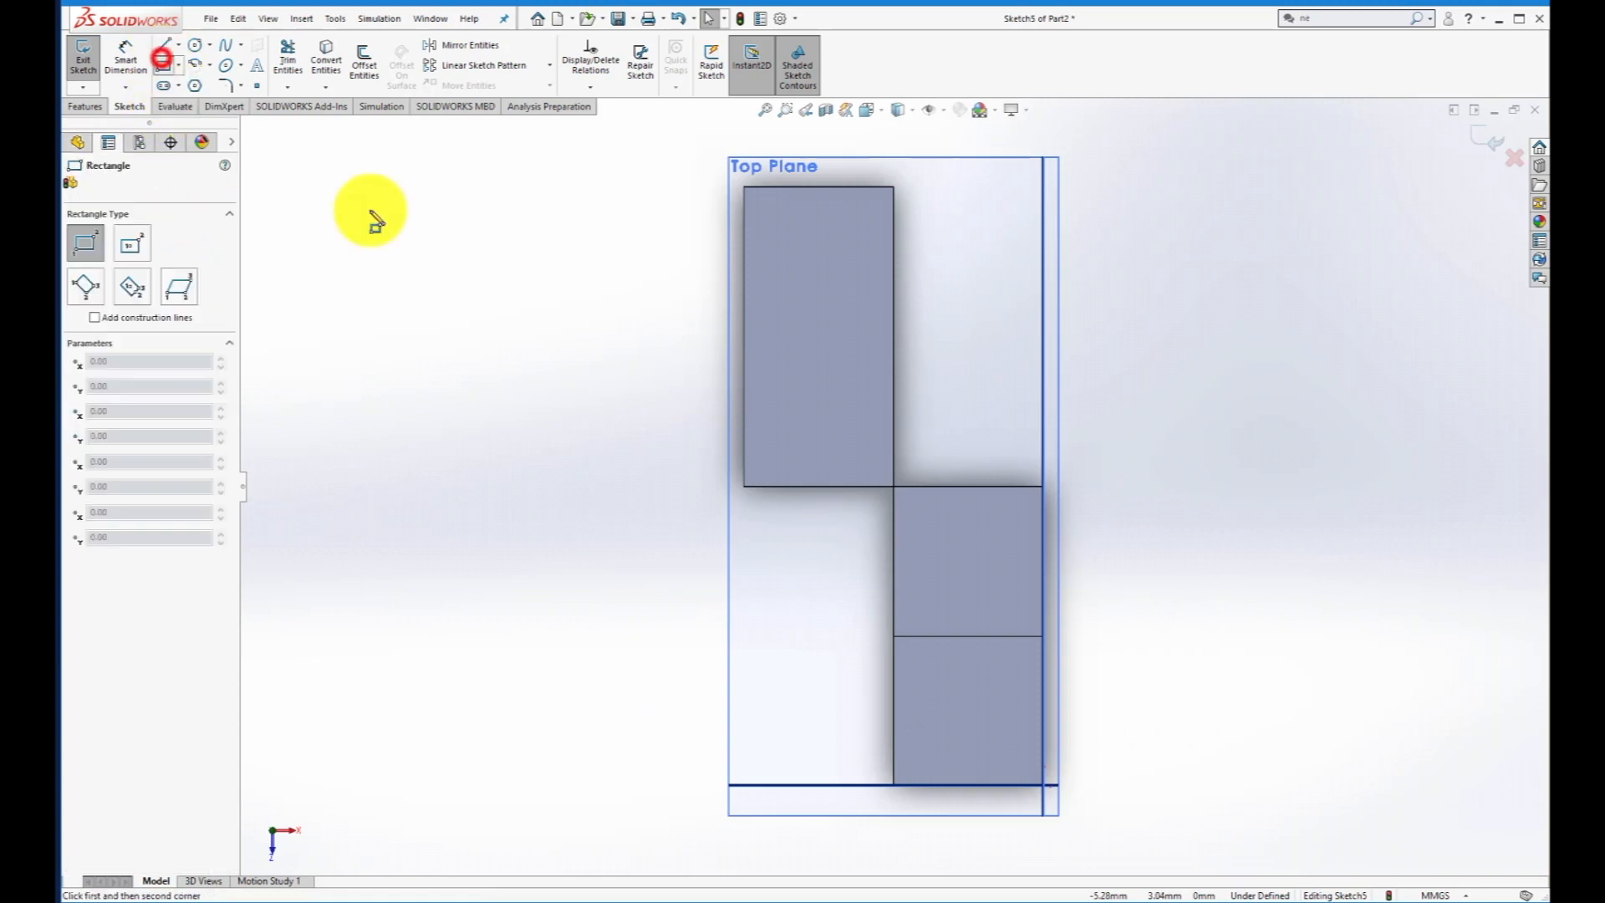
left_click(1041, 637)
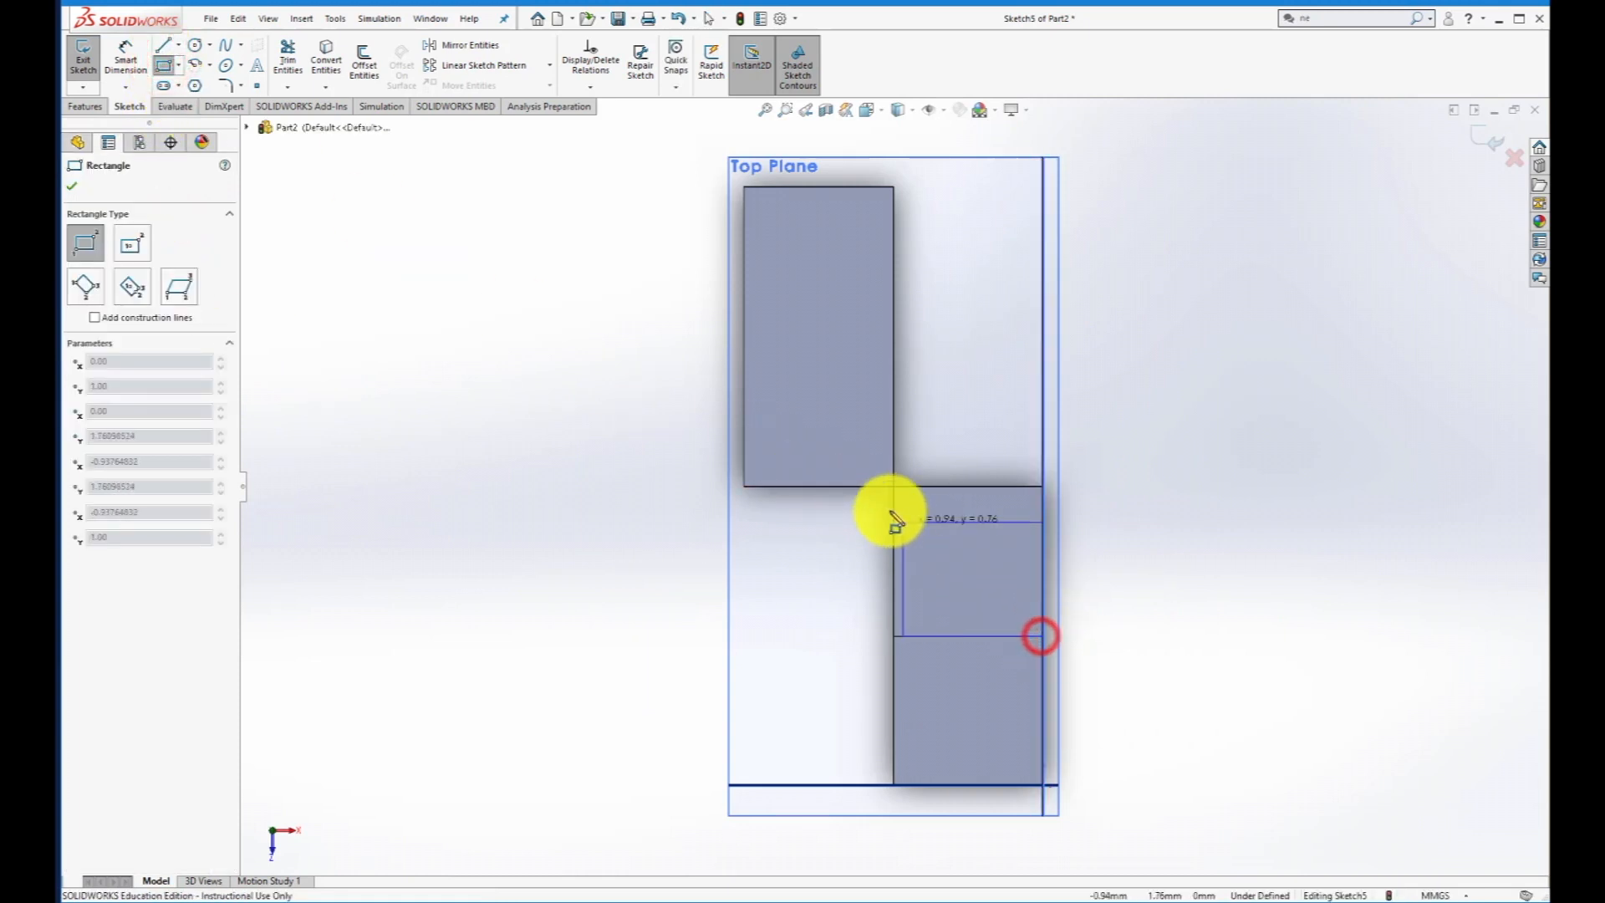
left_click(895, 487)
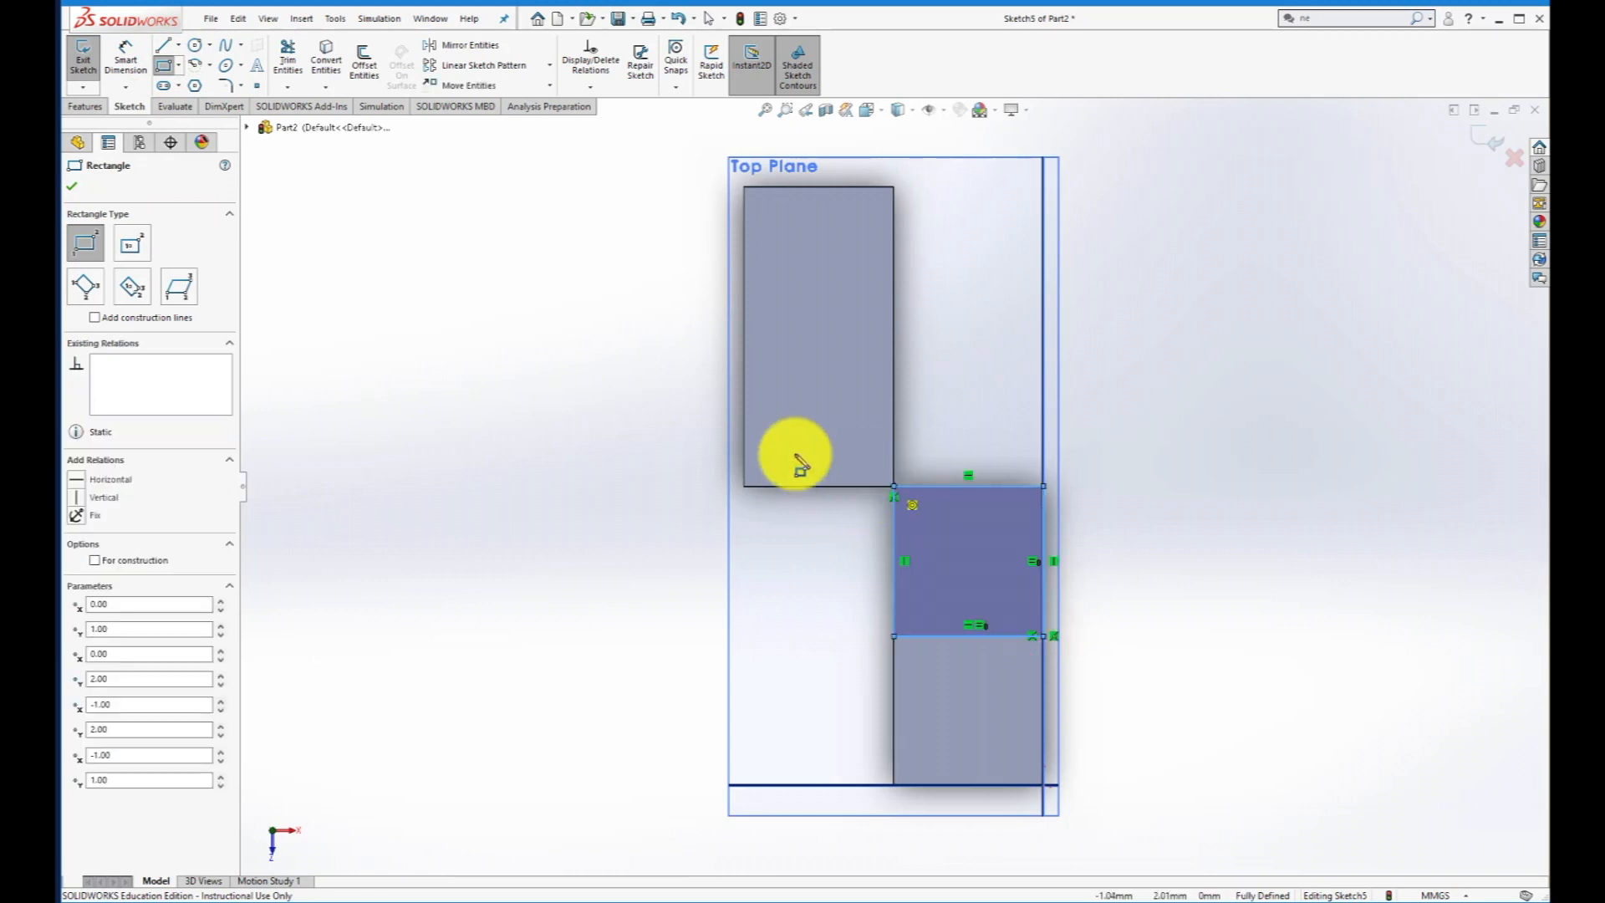
Add driven dimensions to the new square's right and upper edges, and exit the sketch.
left_click(123, 52)
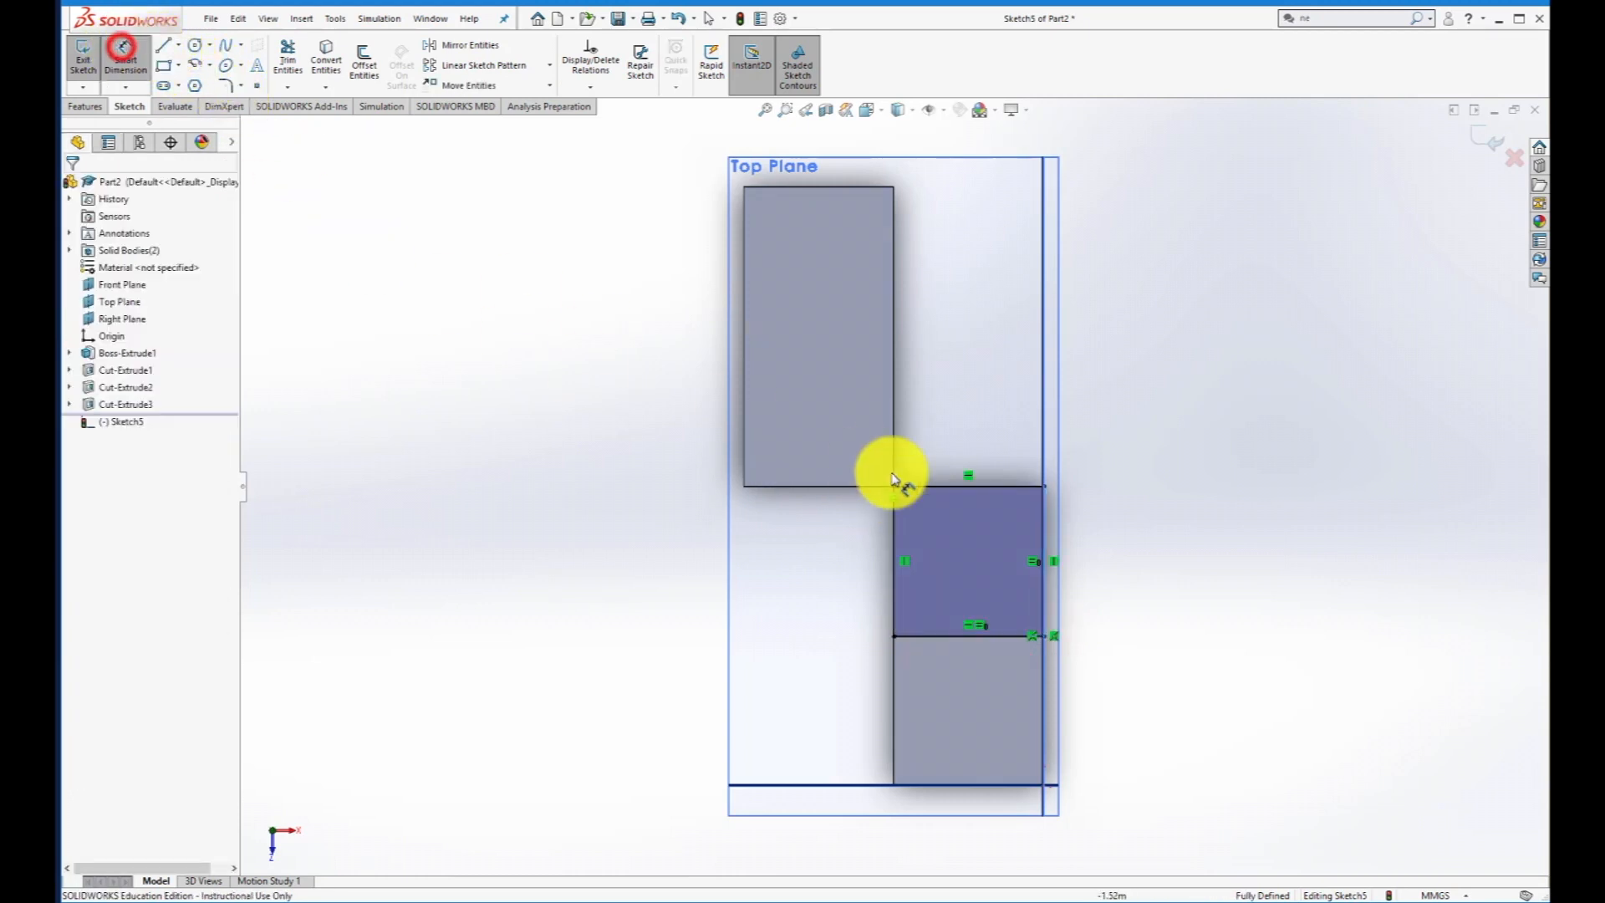
left_click(1041, 520)
left_click(1157, 565)
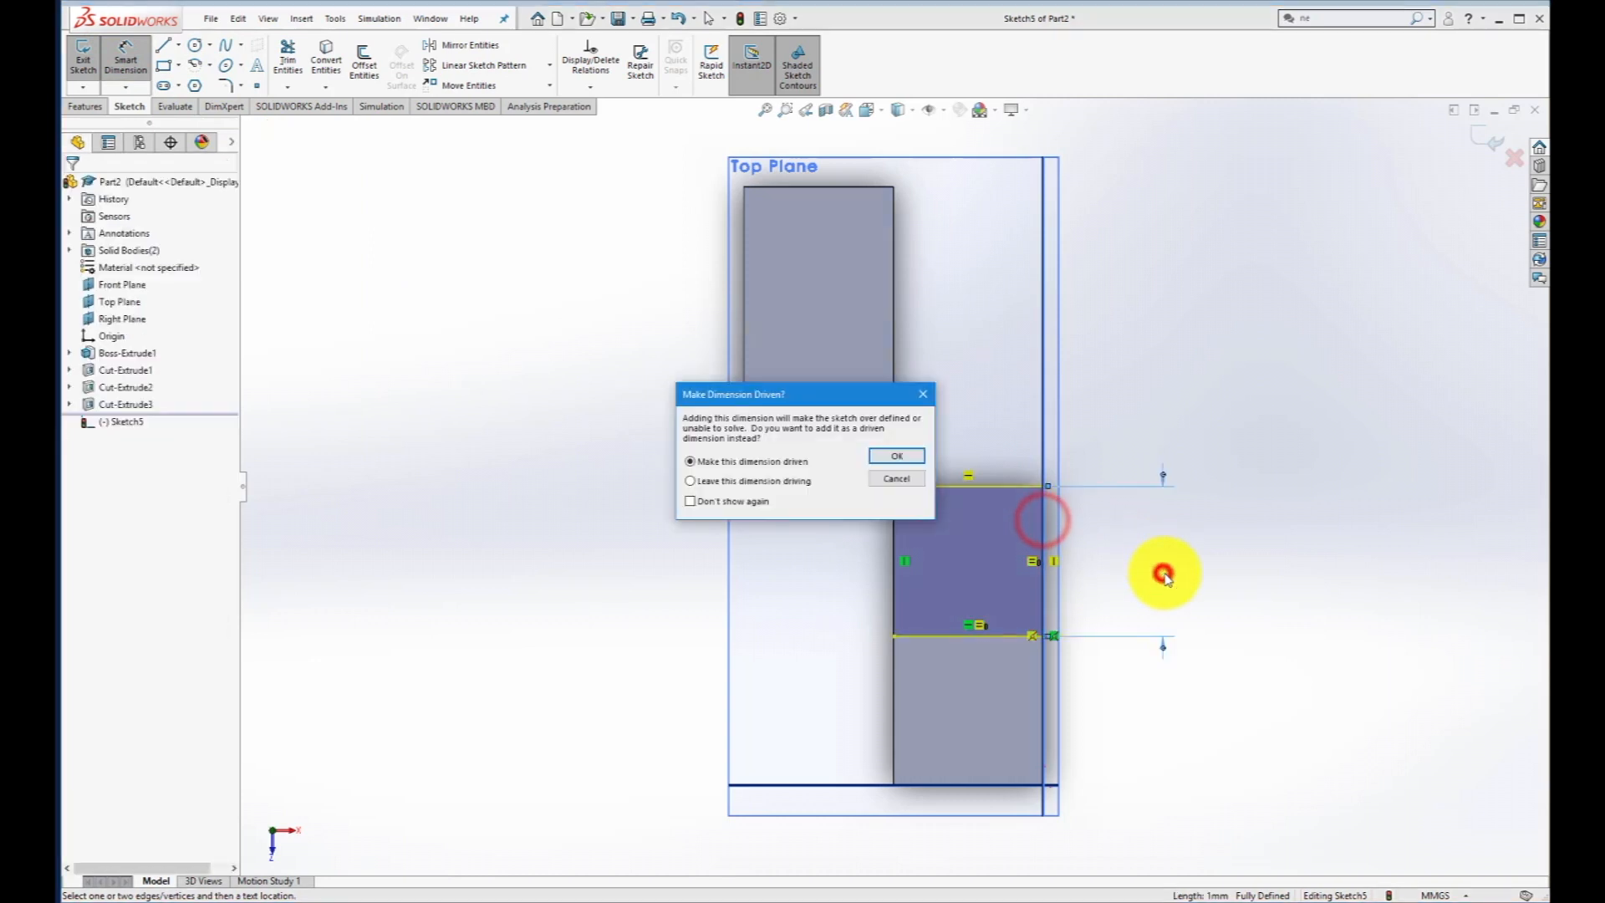
left_click(912, 457)
left_click(977, 488)
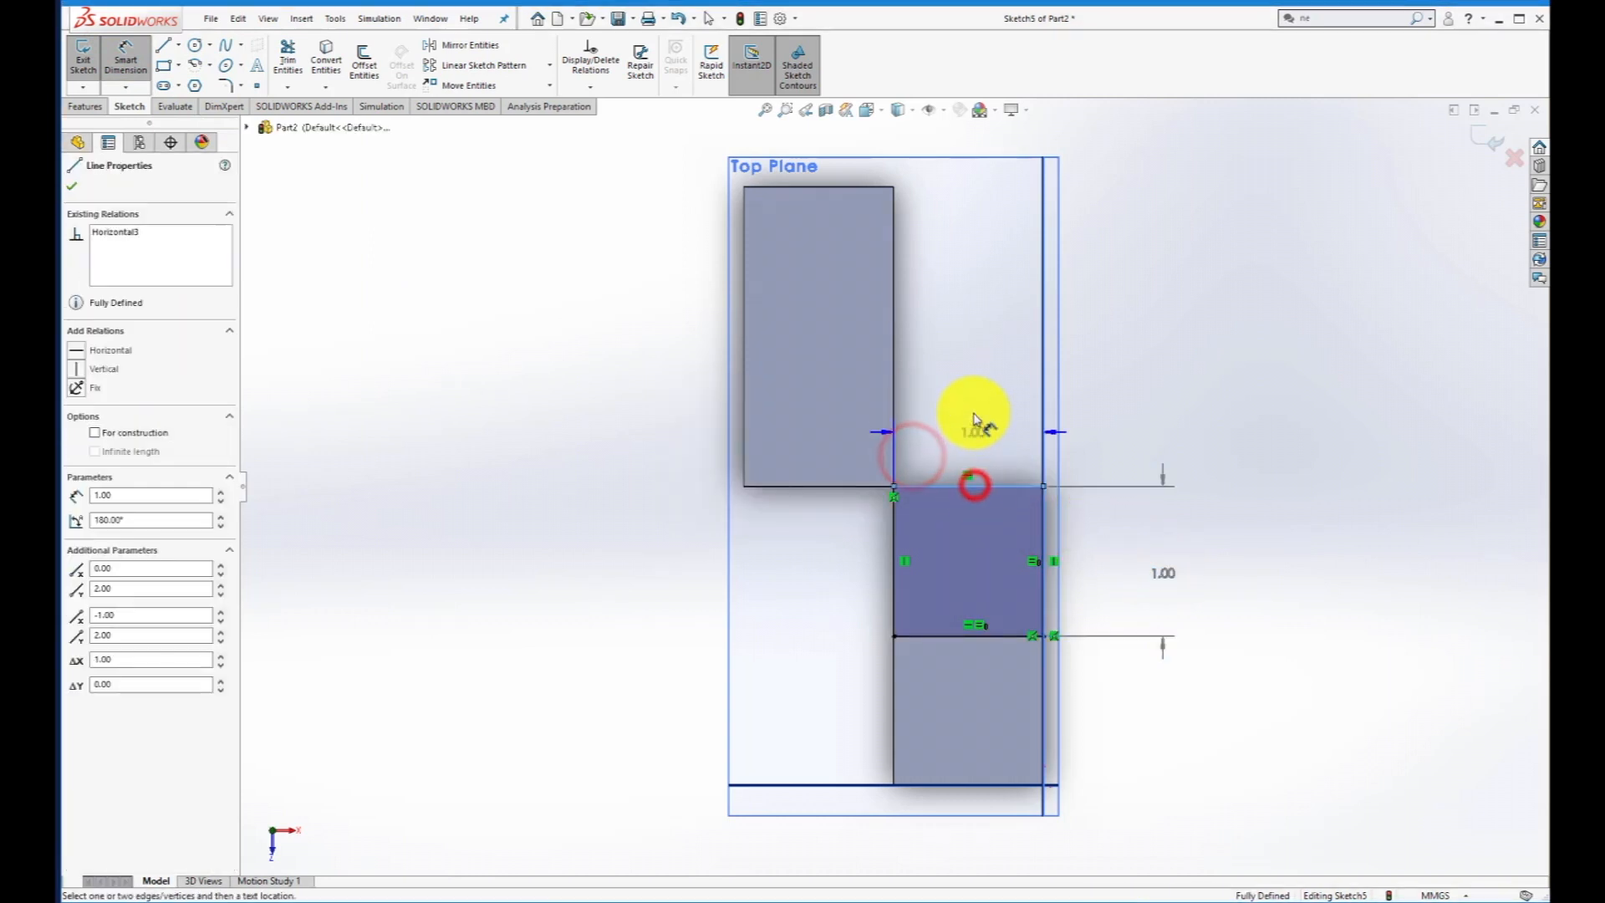
left_click(967, 422)
left_click(894, 456)
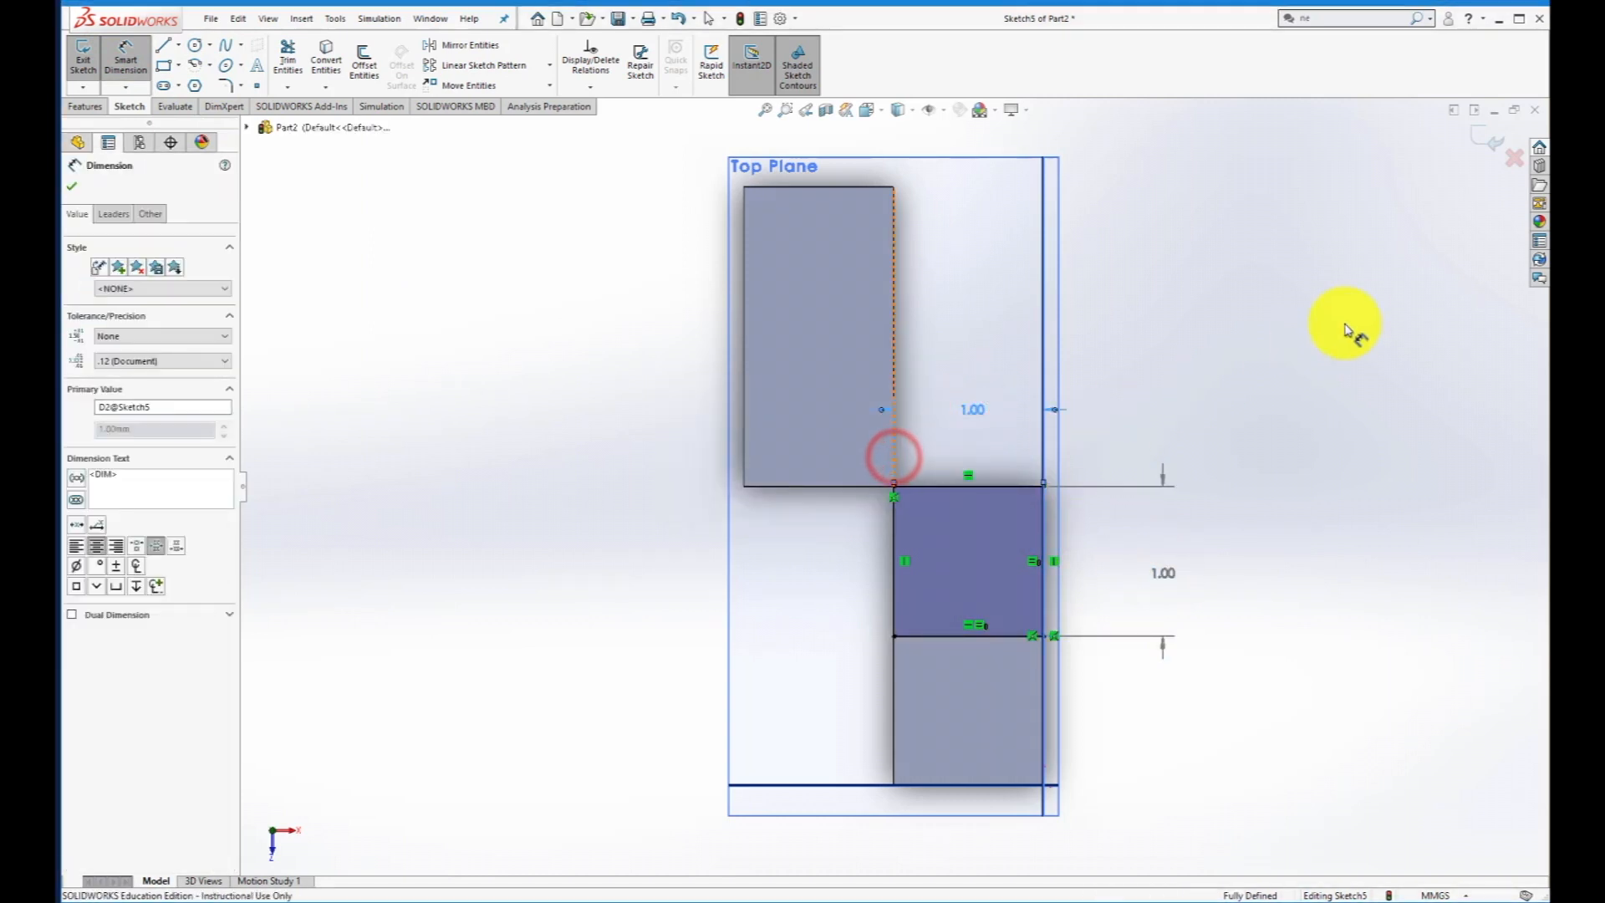
middle_click_drag(1332, 516, 1292, 404)
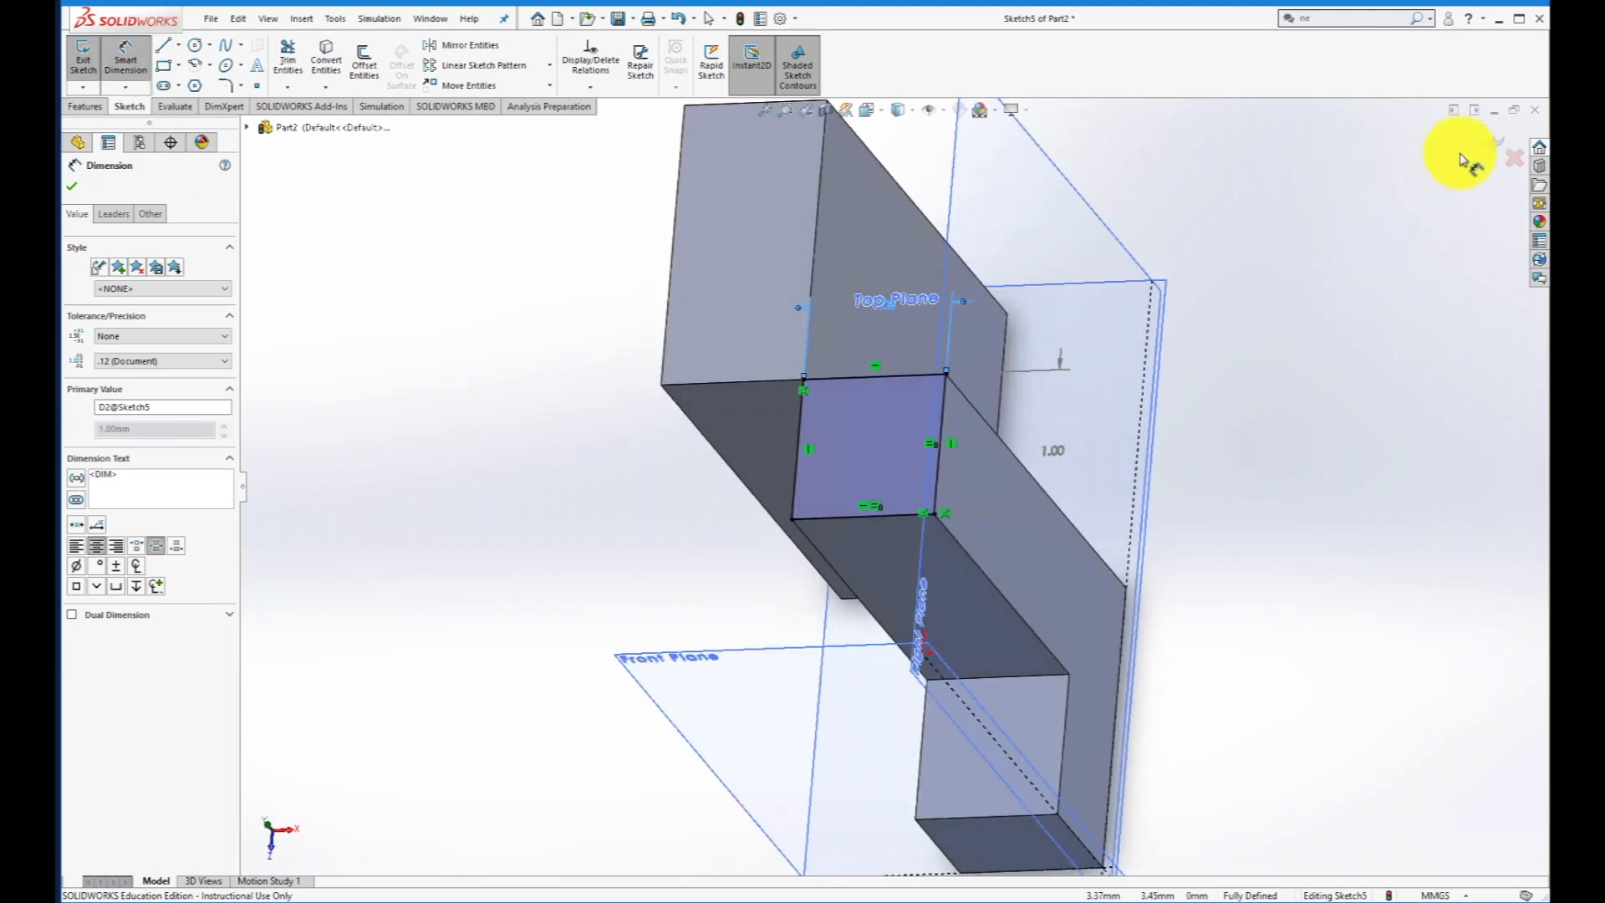
left_click(1490, 148)
left_click(1484, 138)
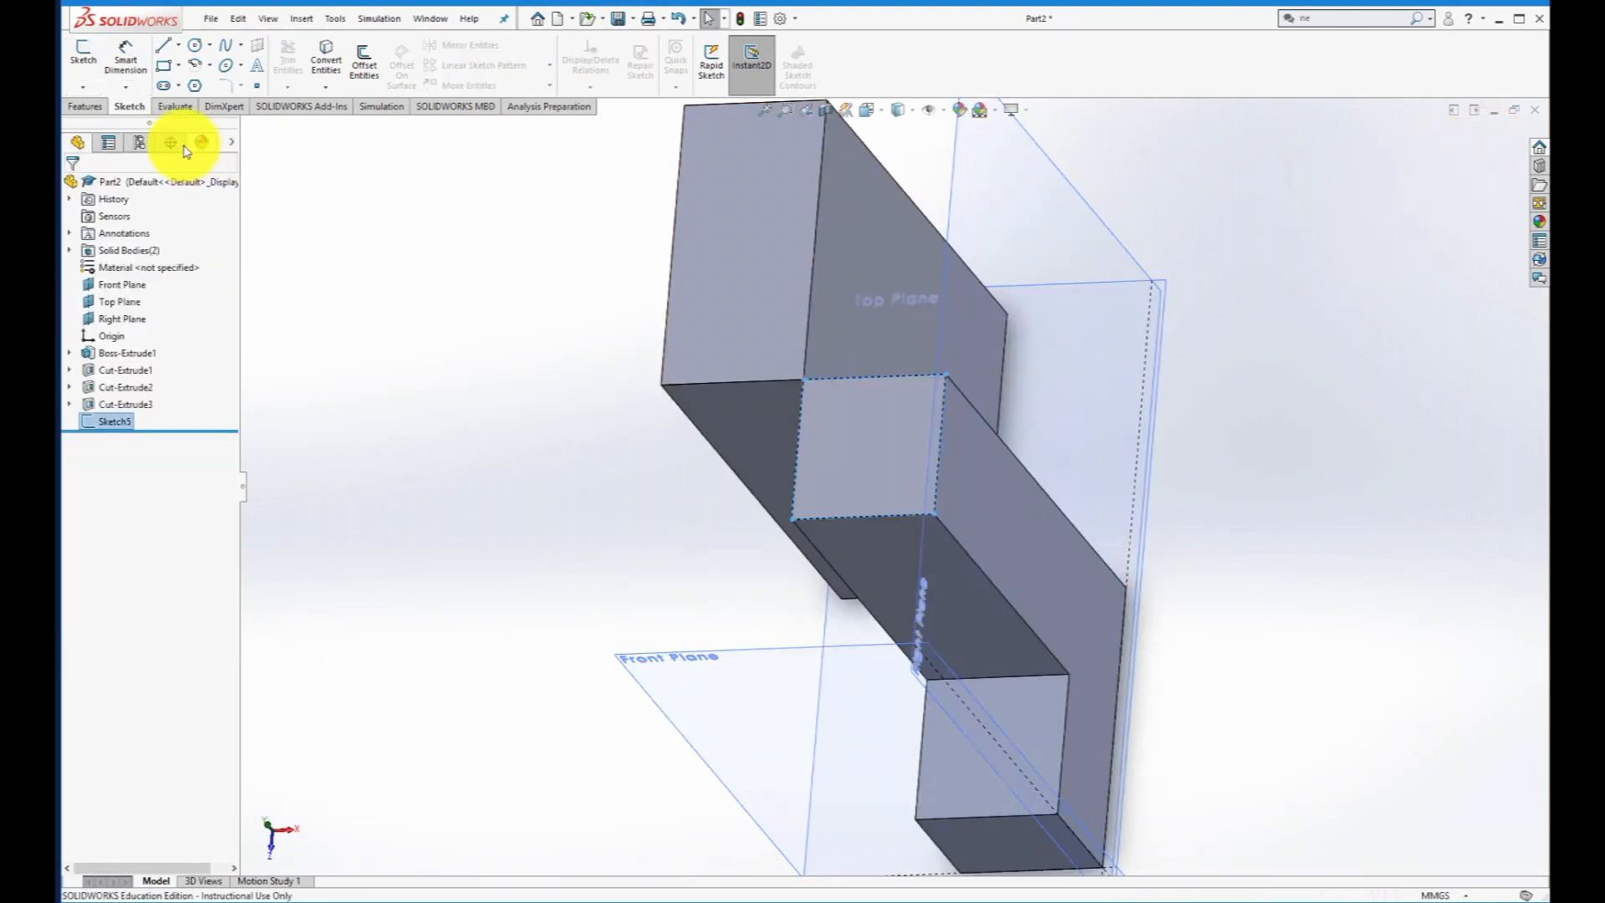
Make a 2 mm blind extruded cut of the square on the front block's upper step.
left_click(82, 107)
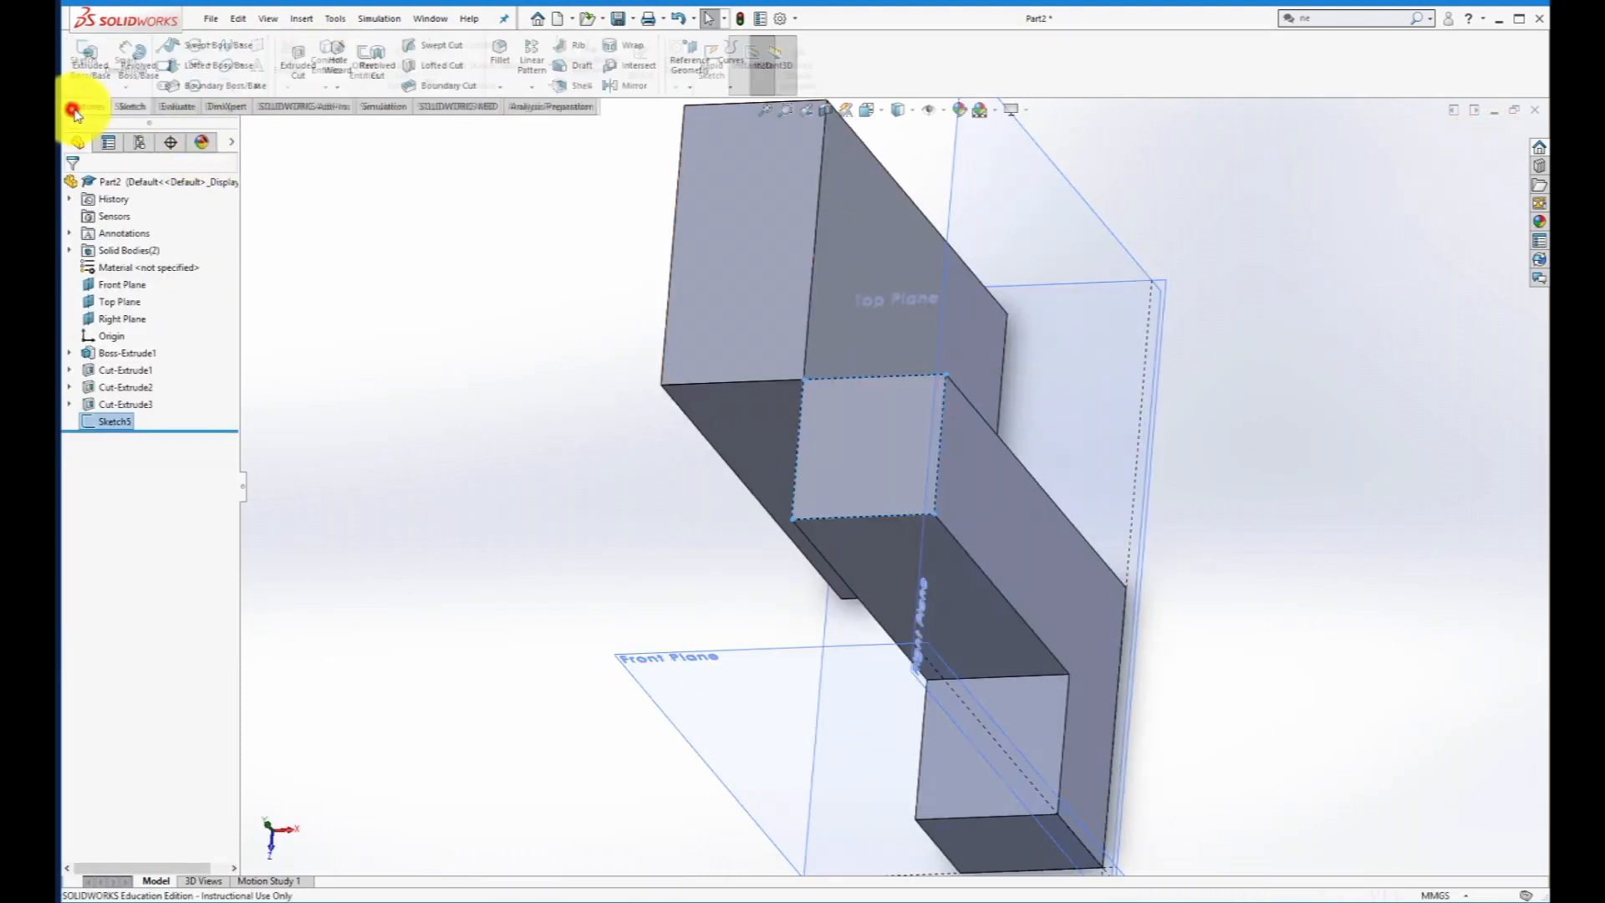
left_click(296, 62)
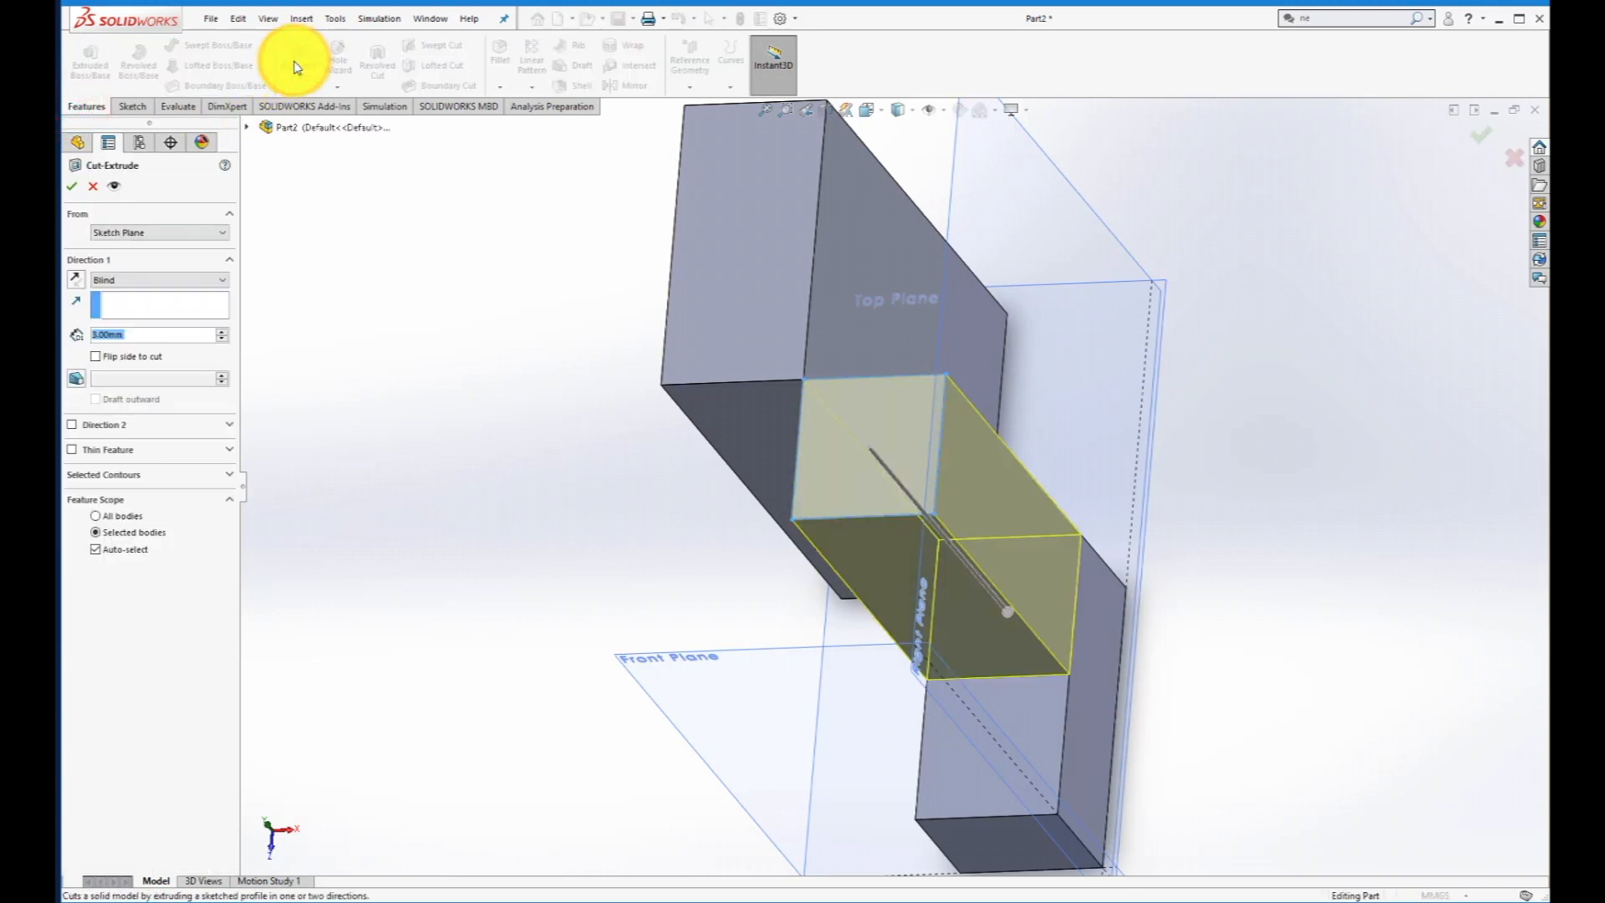
type("2")
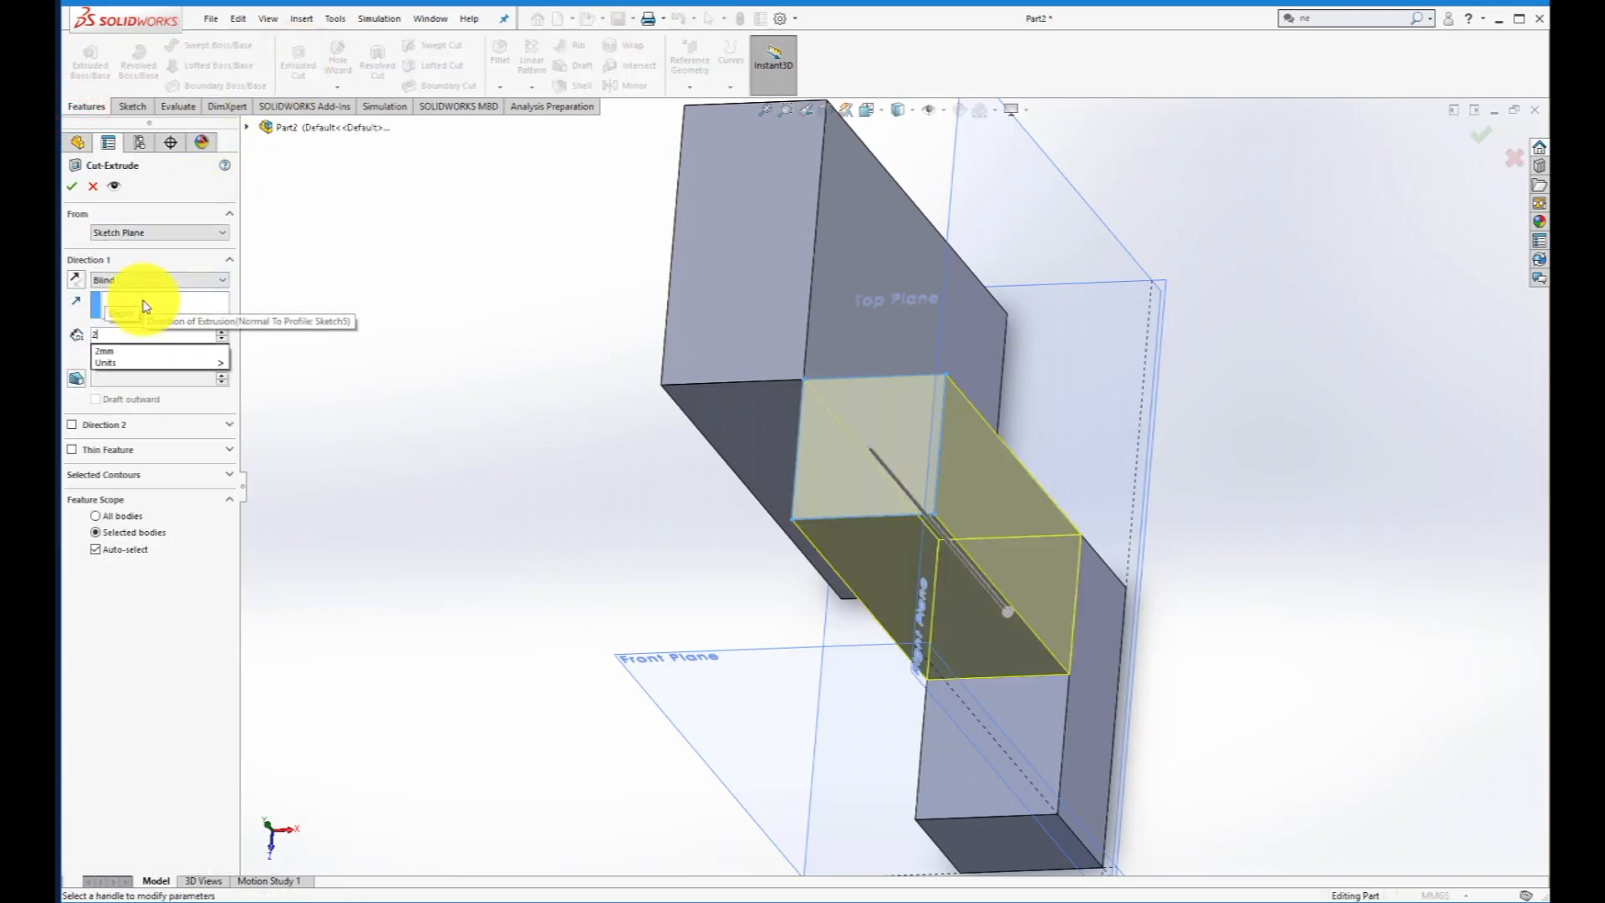
key("Return")
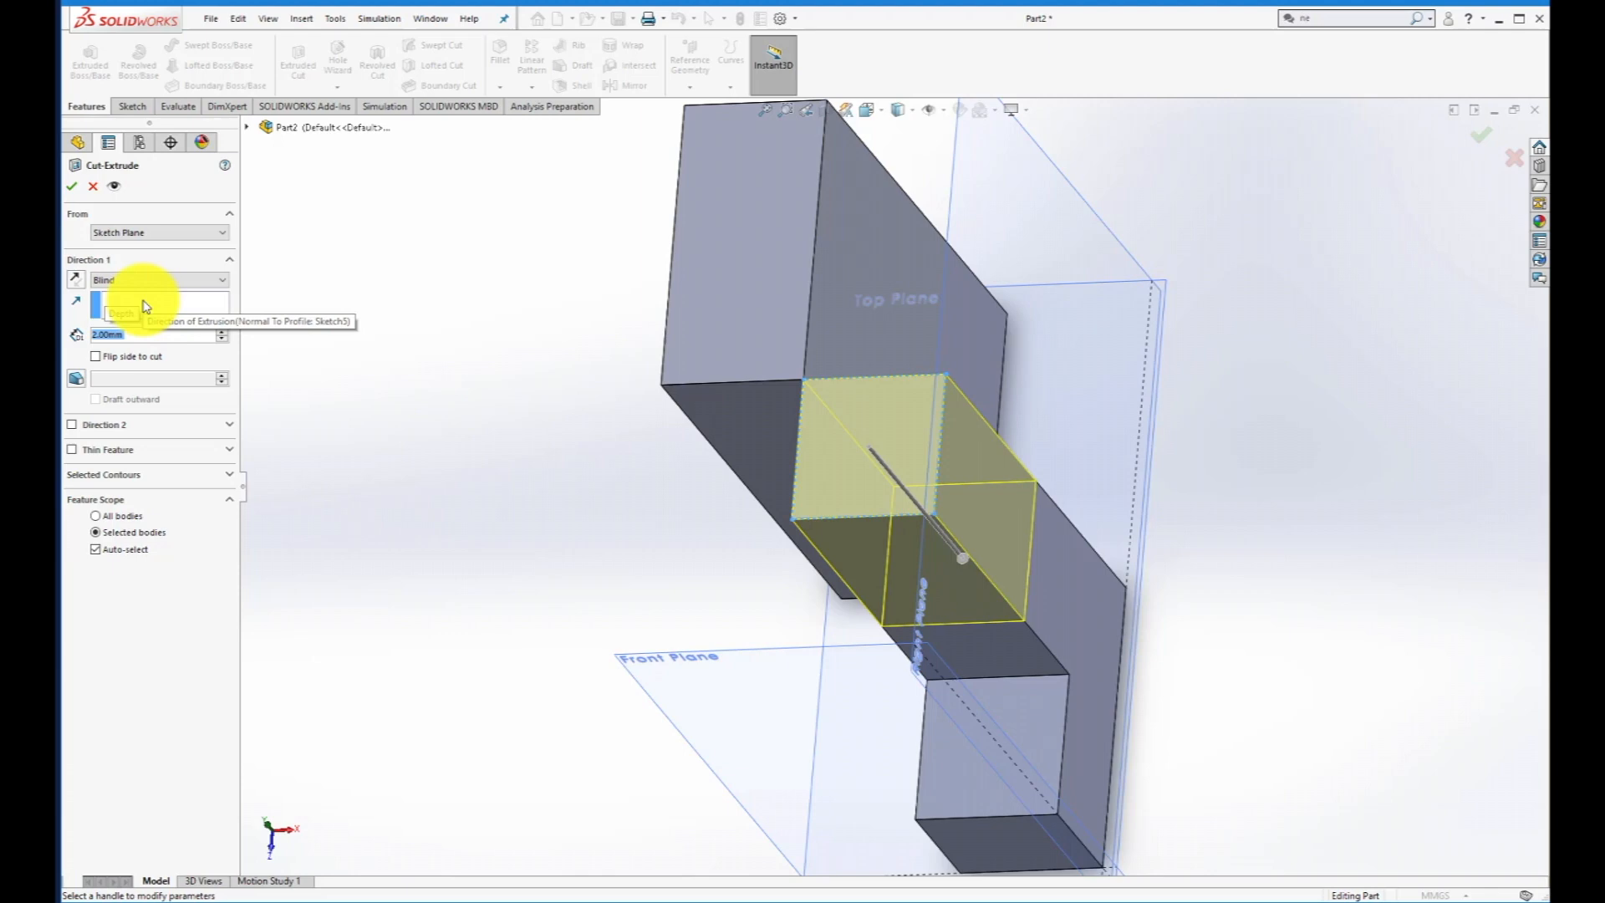
left_click(68, 183)
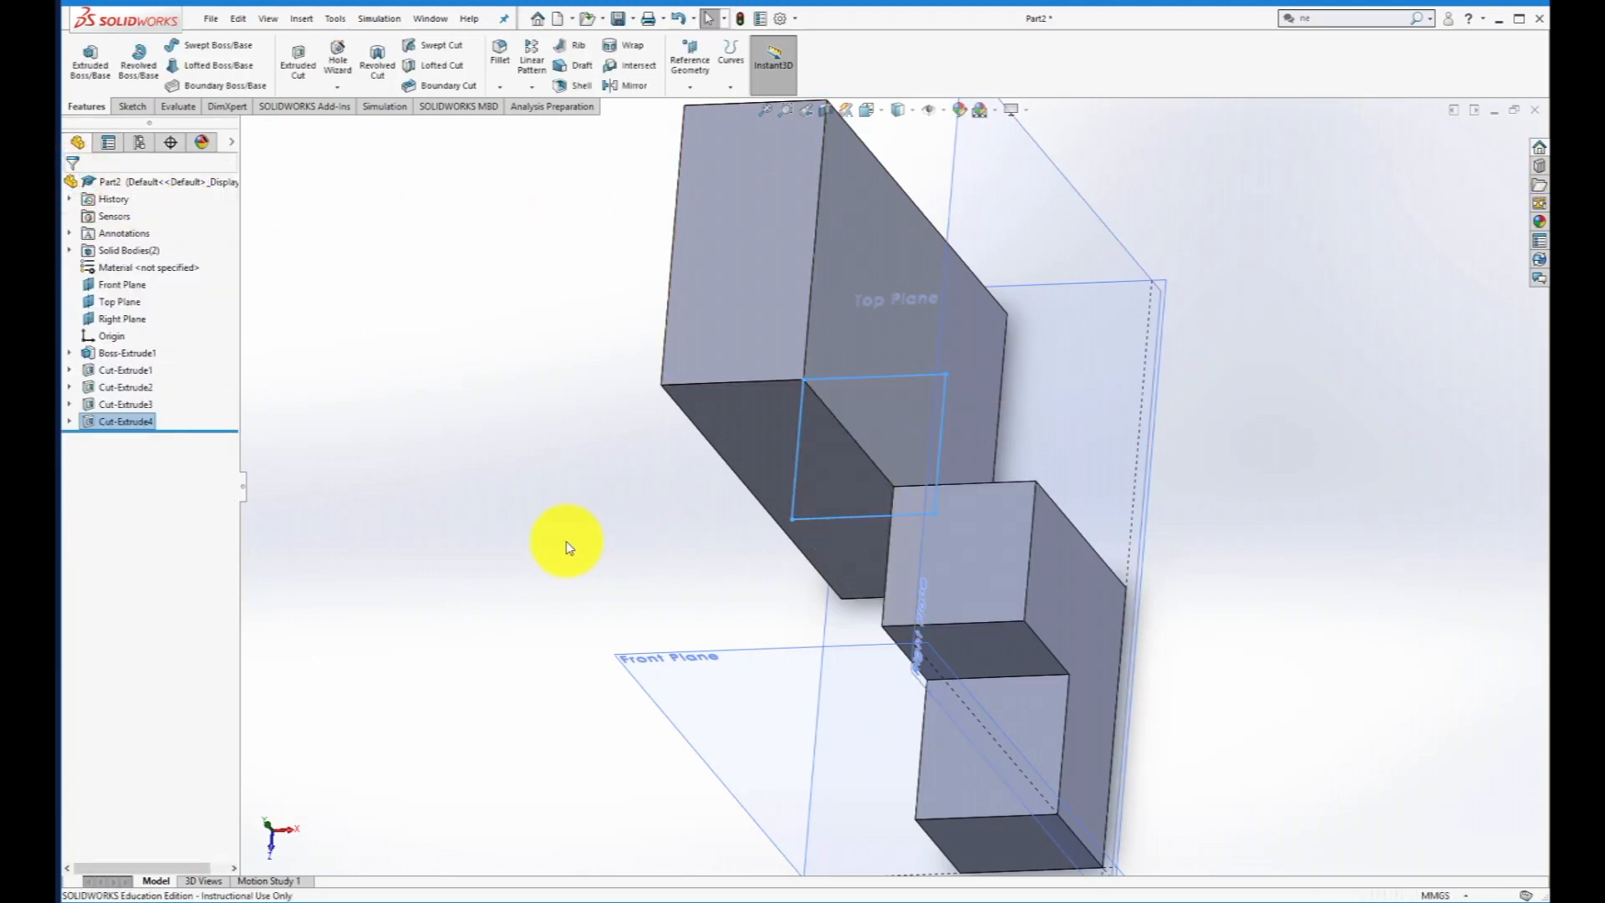
middle_click_drag(567, 547, 527, 565)
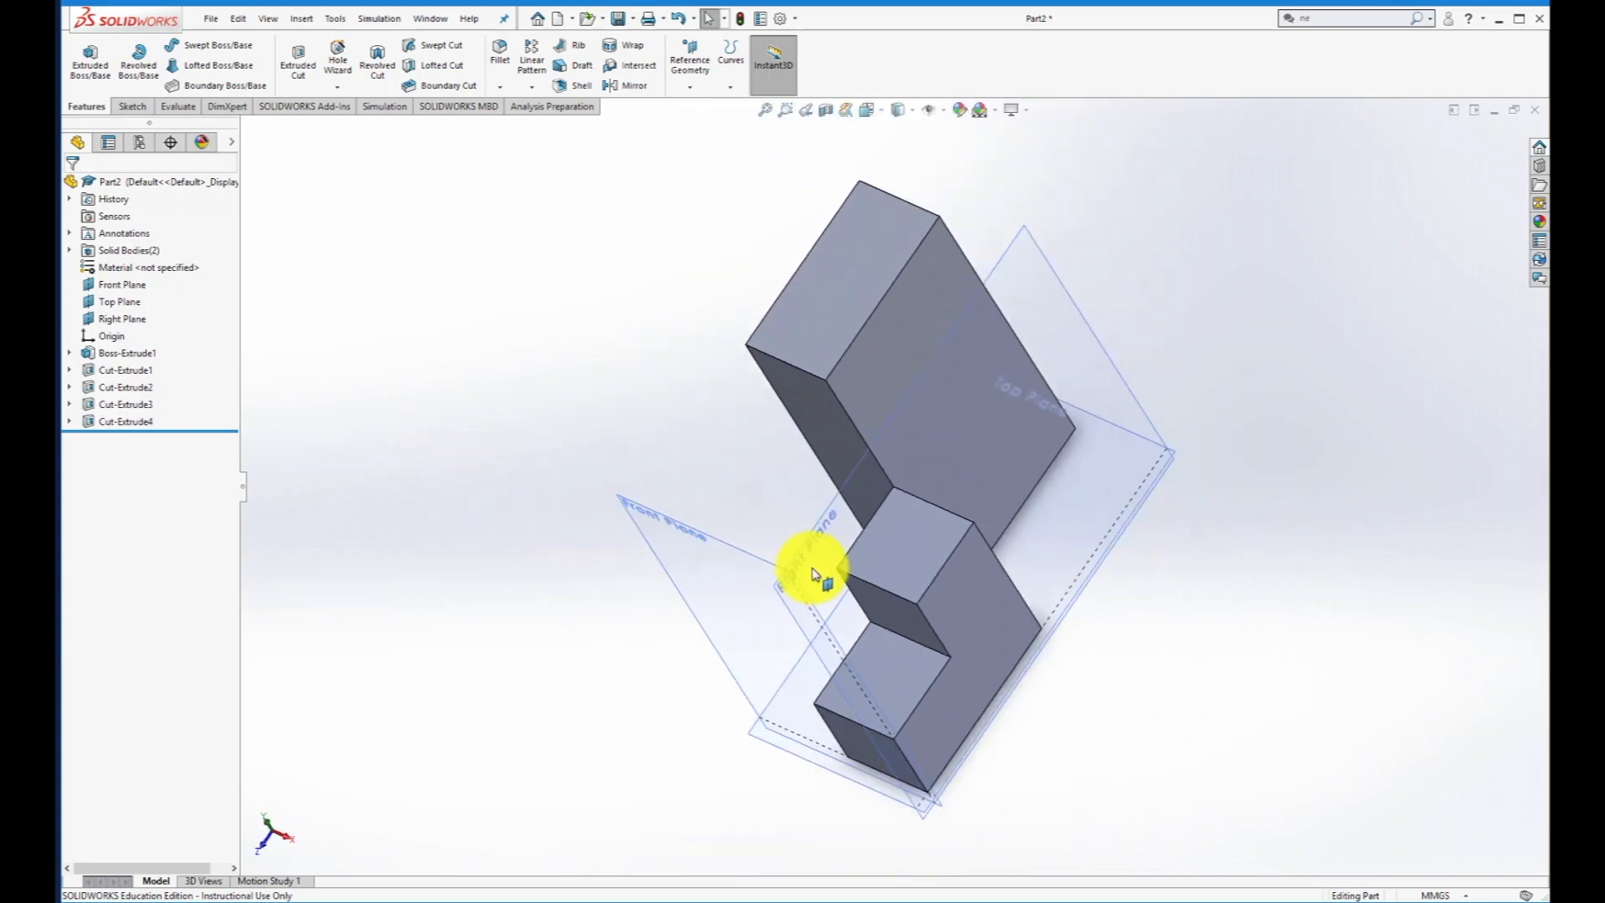
middle_click_drag(602, 437, 630, 409)
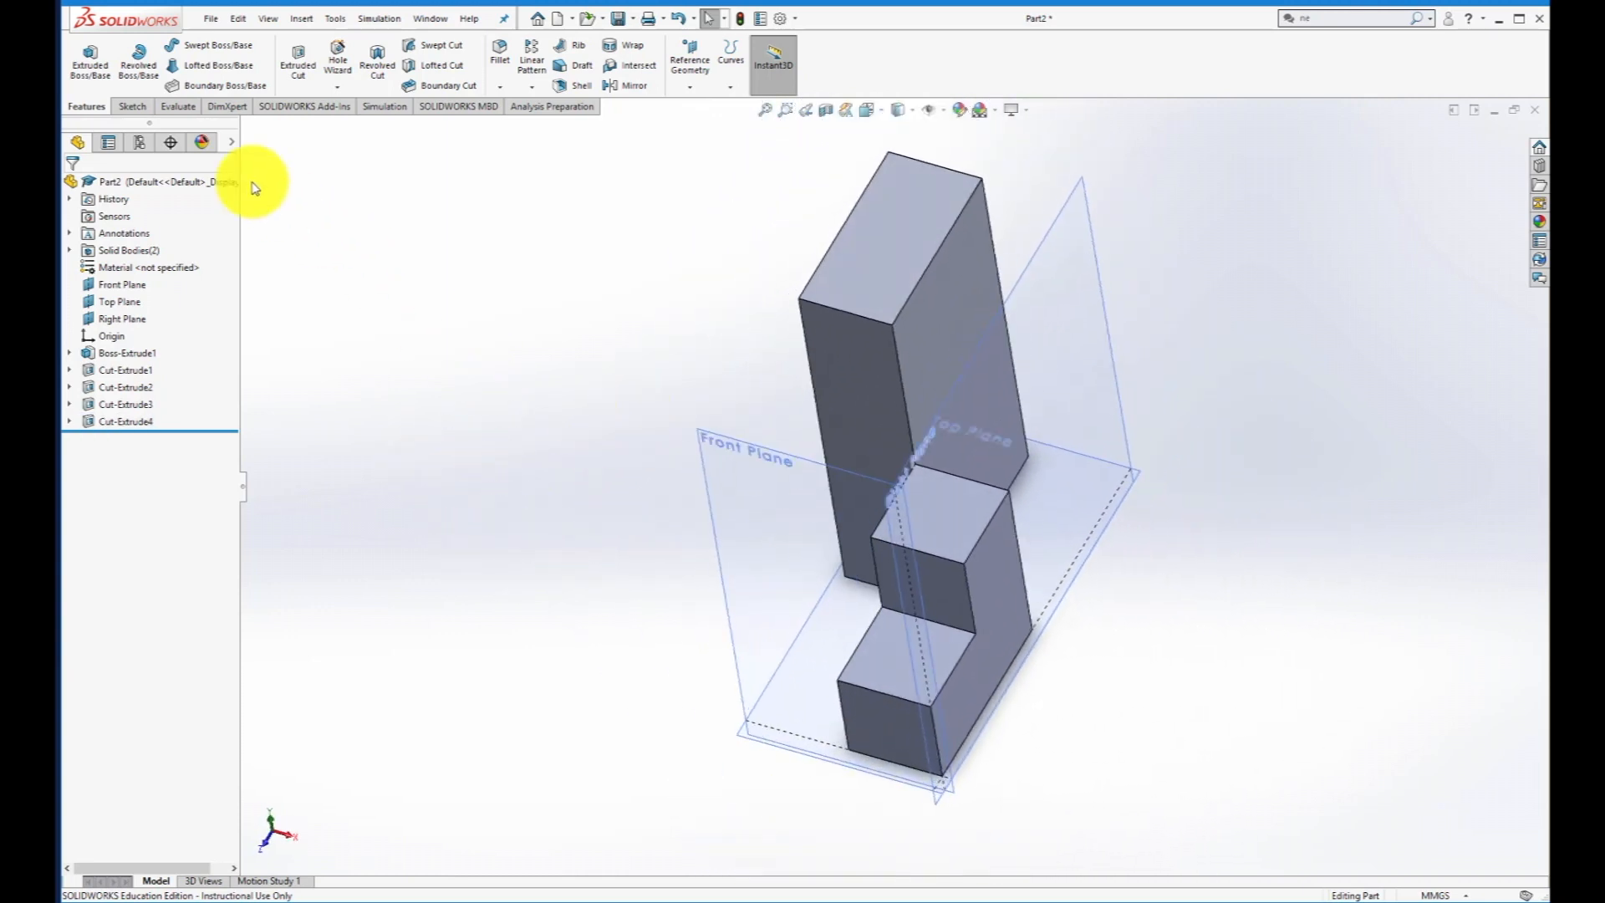
Sketch a corner rectangle 1 mm wide and about 0.73 mm high on the tall rear block's top face, starting at its lower-right corner.
left_click(142, 108)
left_click(83, 50)
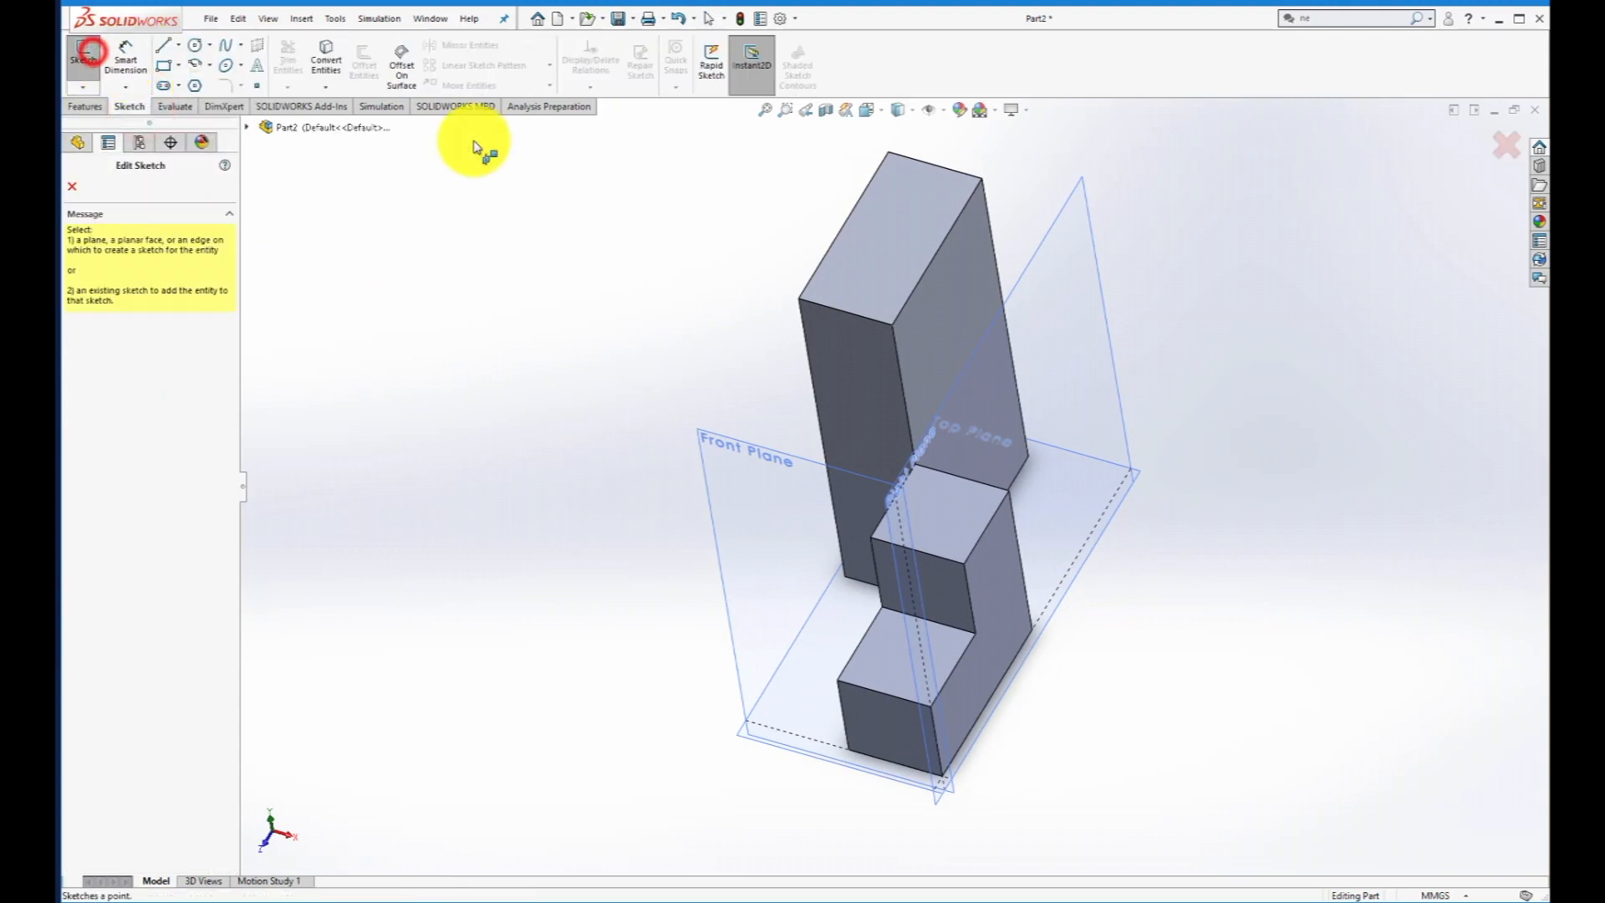
left_click(878, 286)
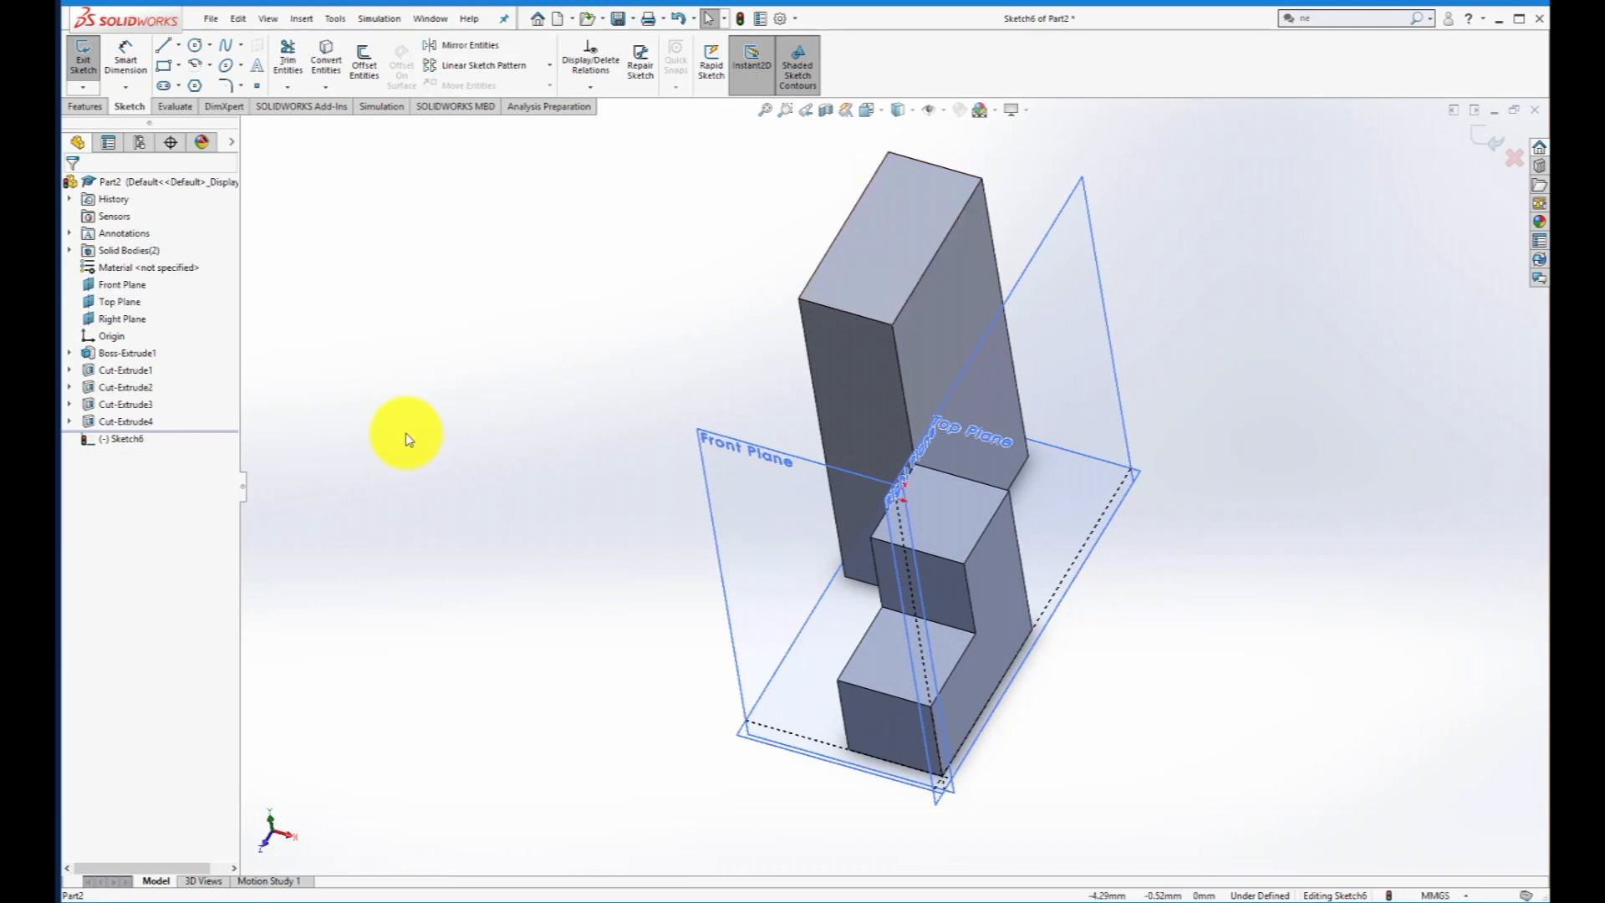
right_click(127, 443)
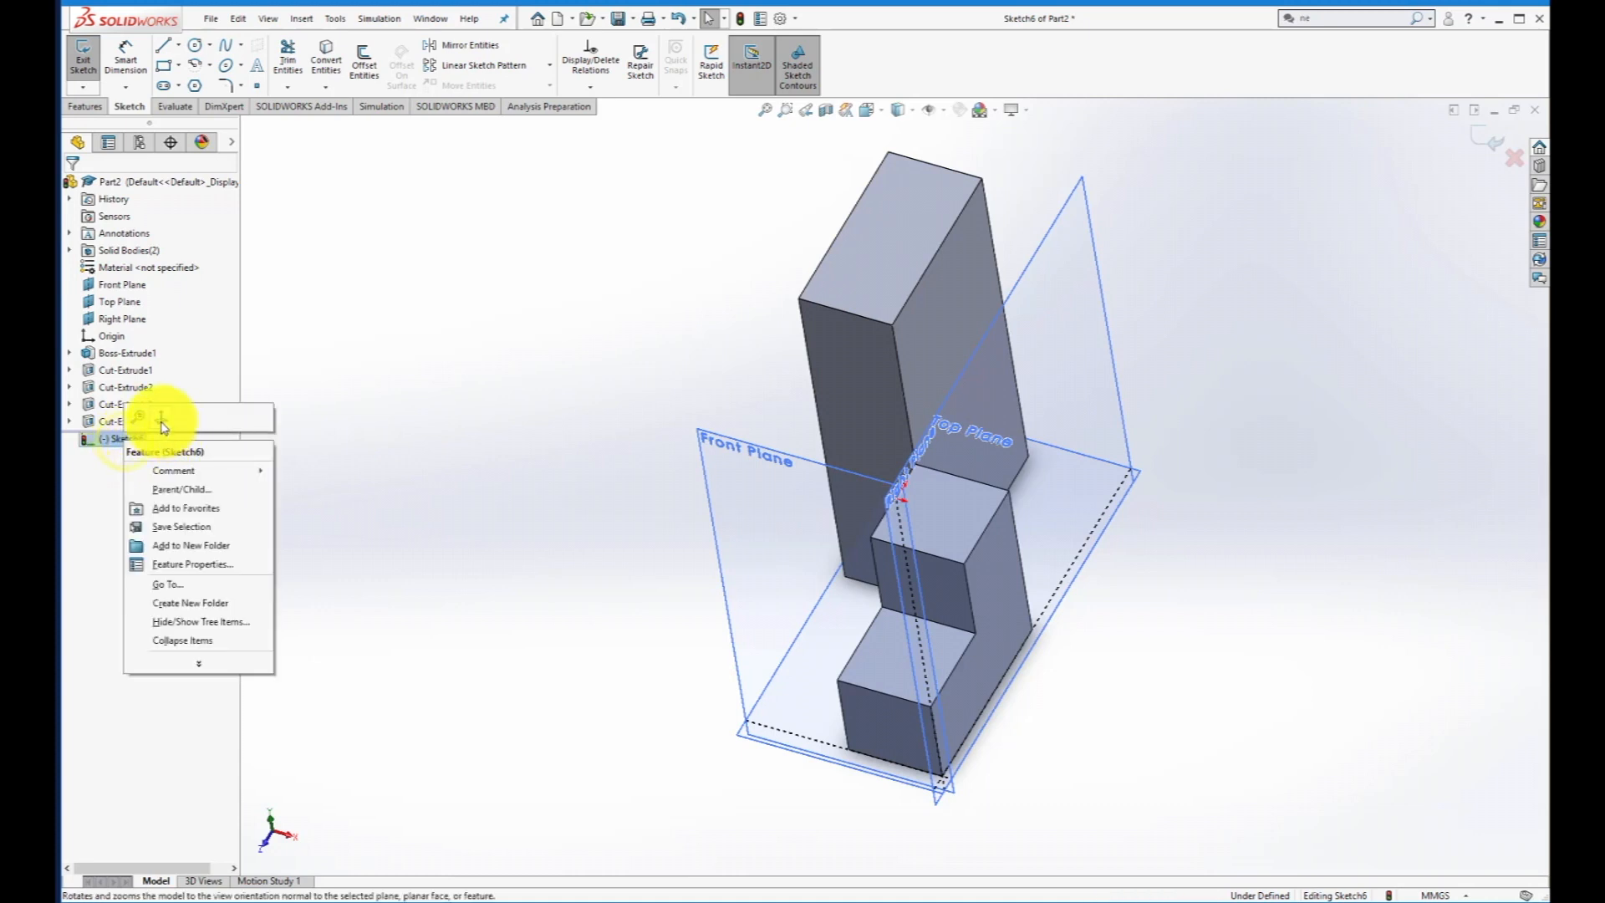
left_click(161, 420)
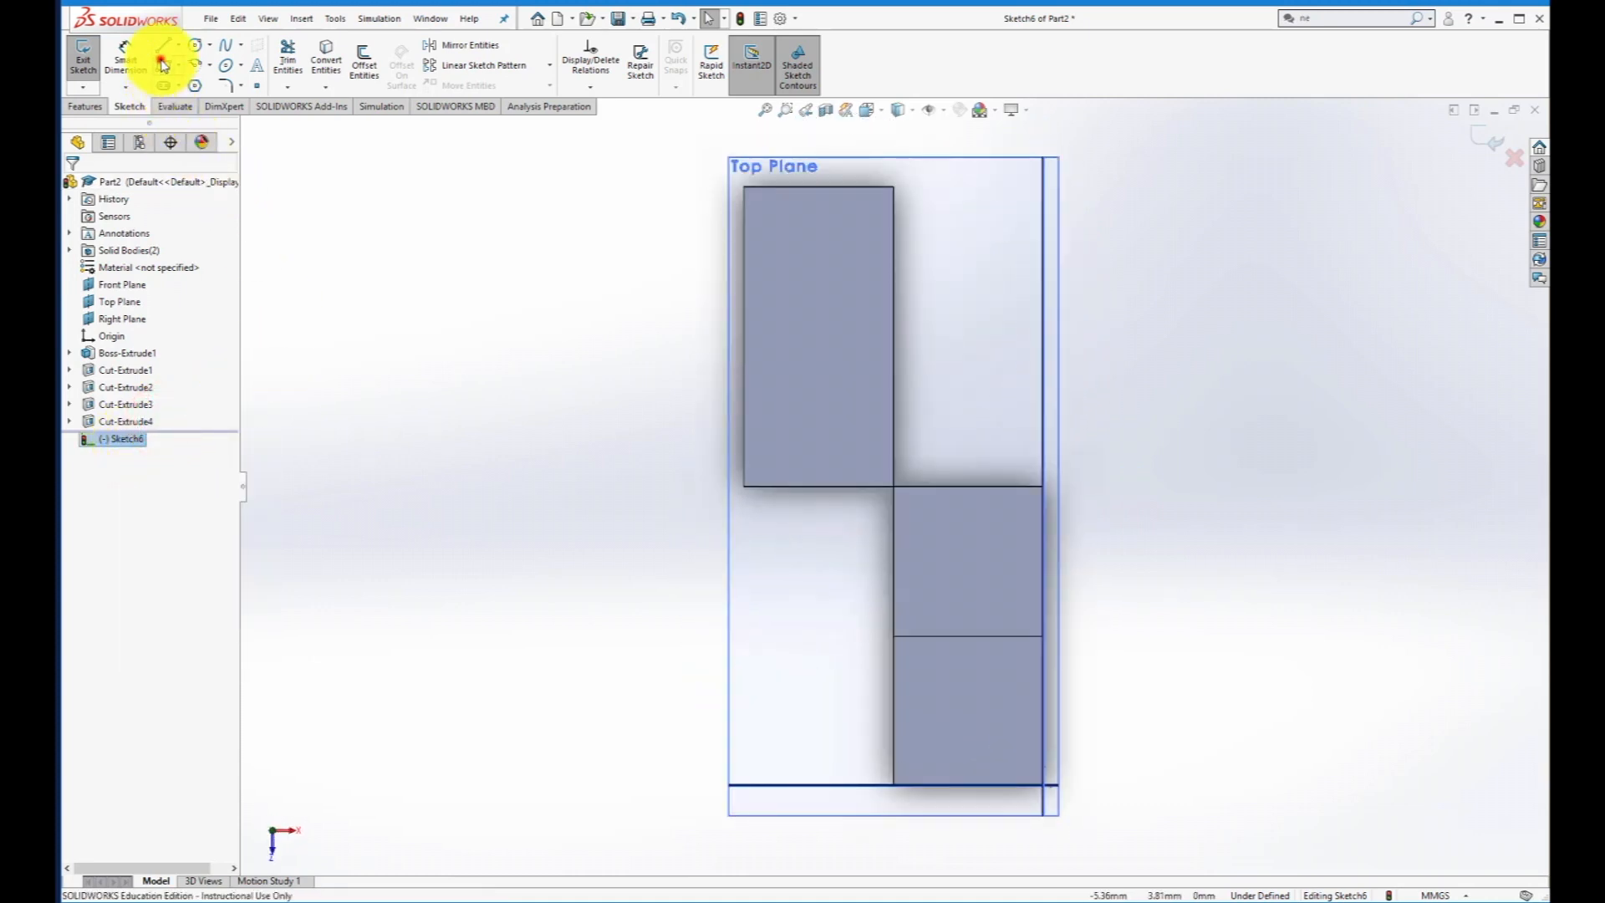
left_click(163, 65)
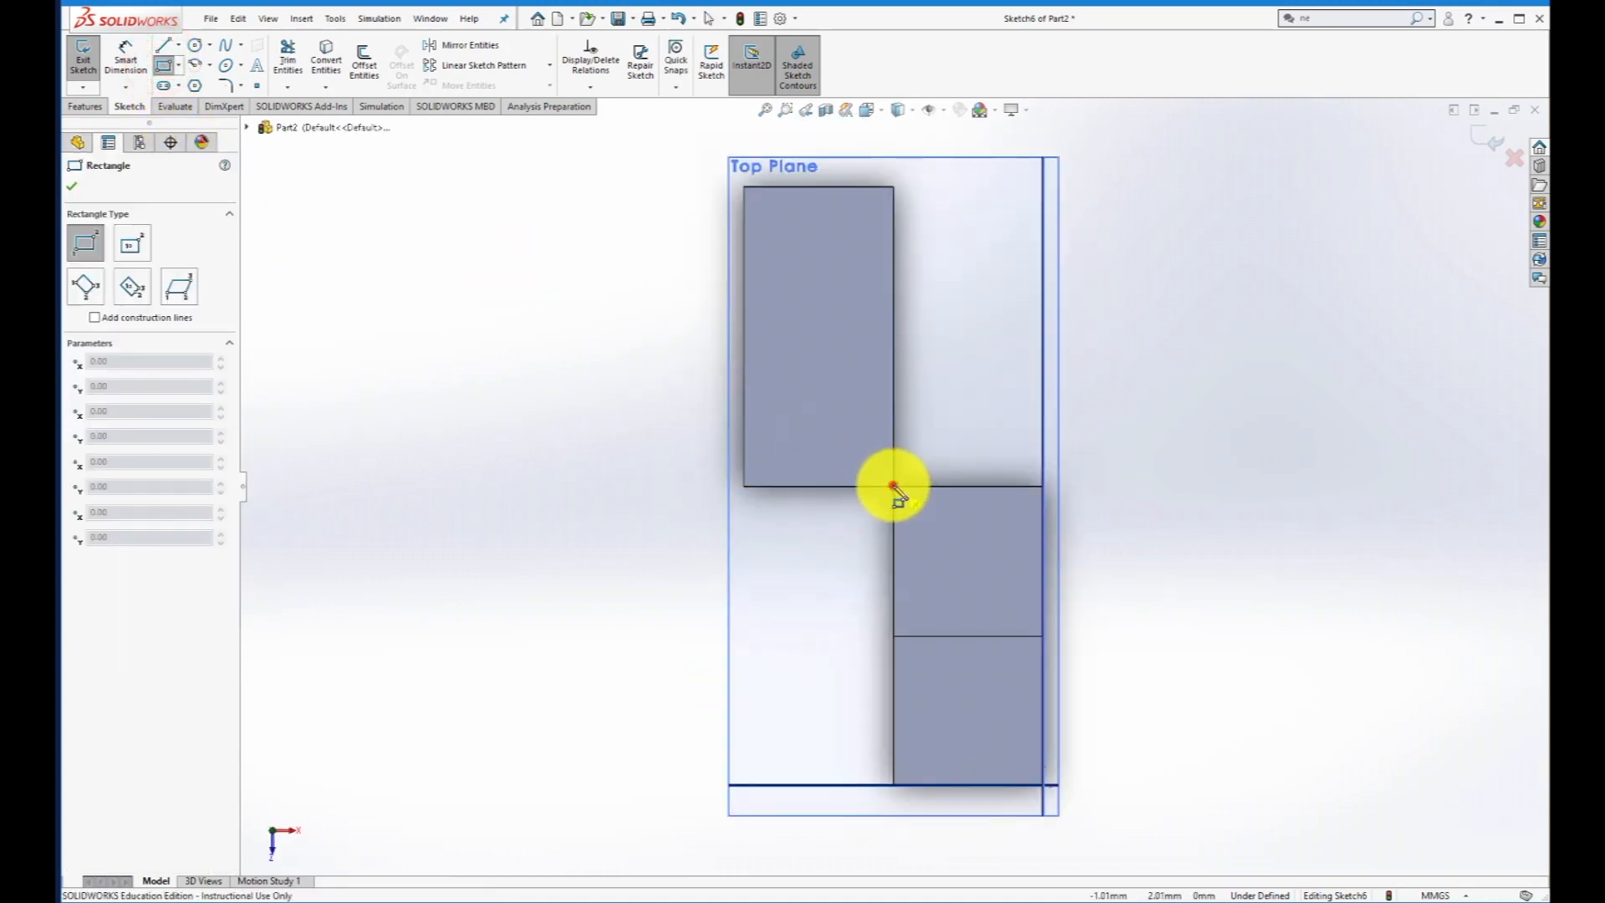
left_click(894, 486)
left_click(743, 378)
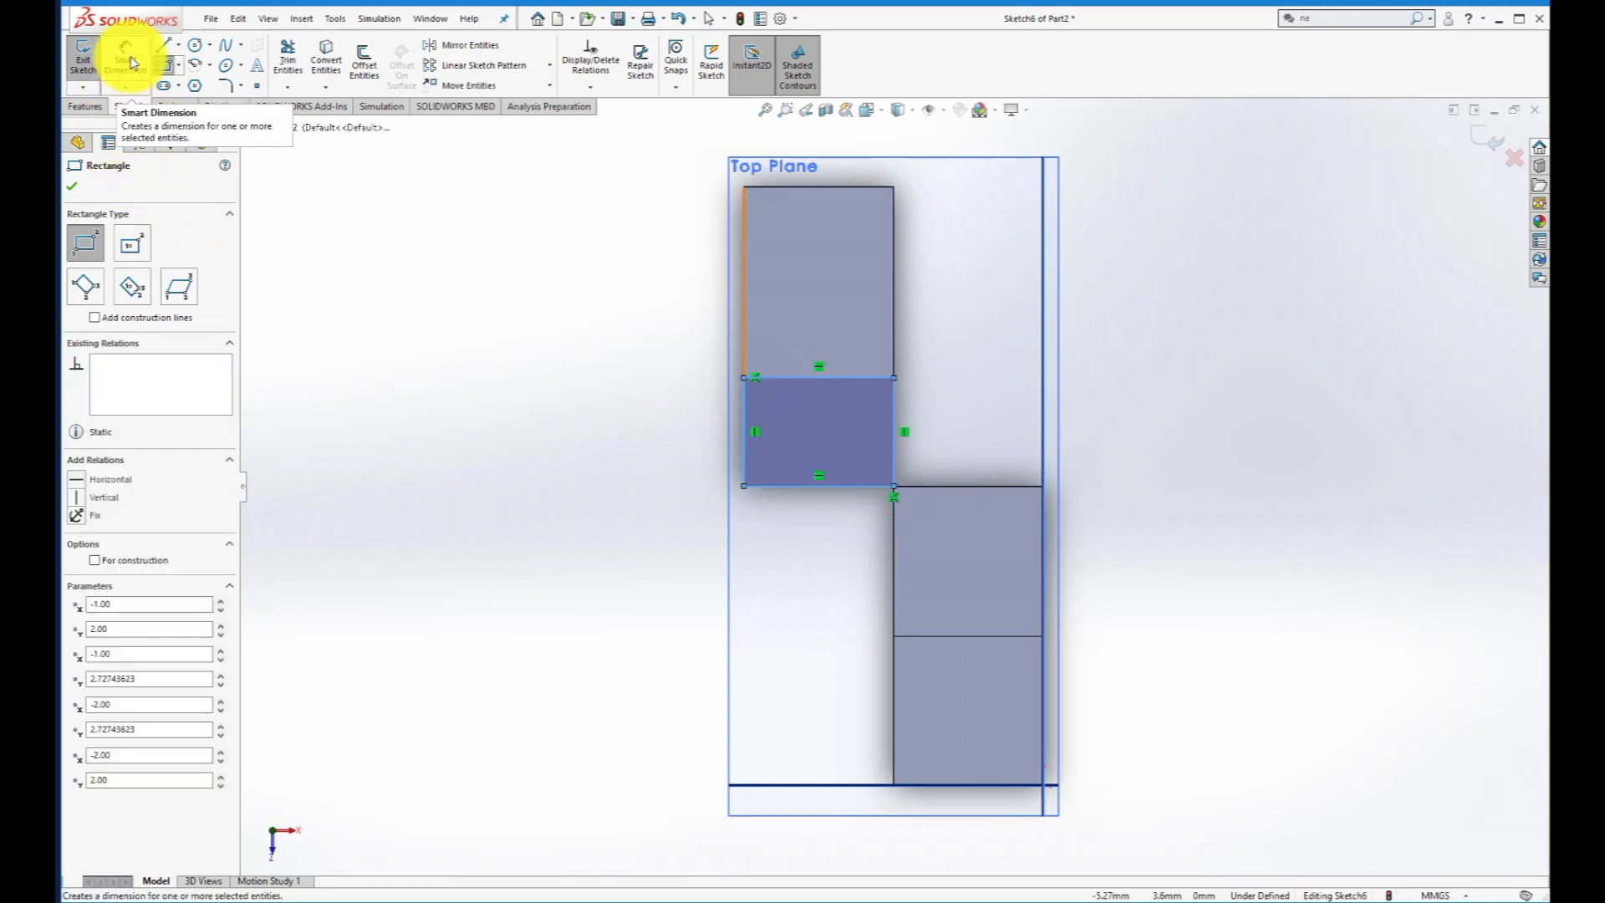
Add a driven width dimension to the rear block's rectangle, set its height to 1 mm, and exit the sketch.
left_click(130, 61)
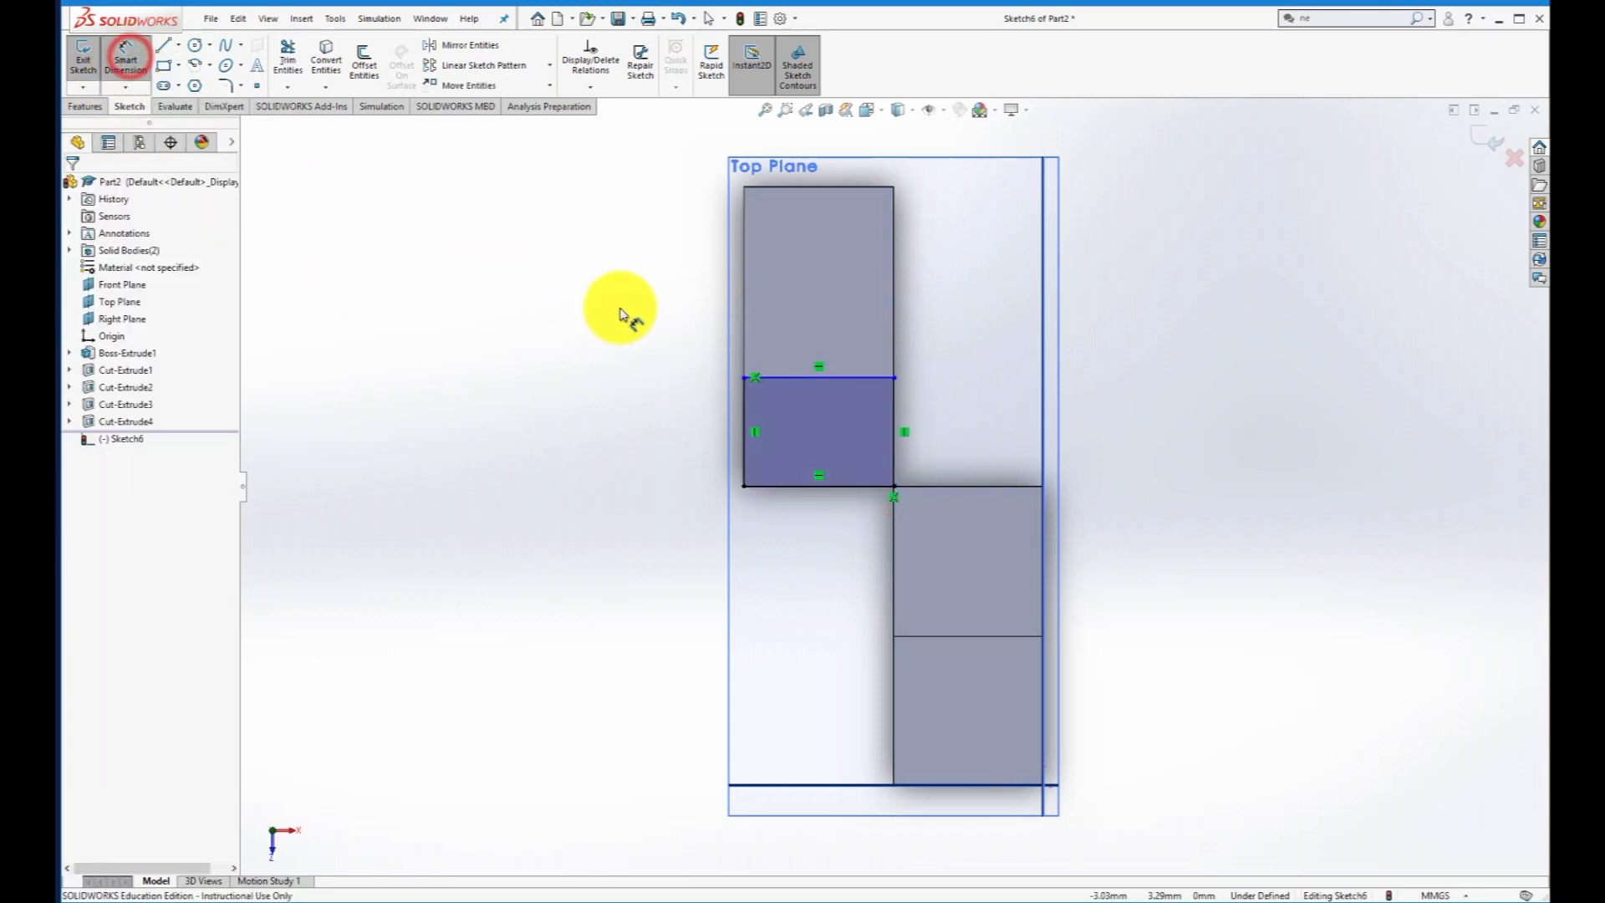
left_click(810, 486)
left_click(816, 551)
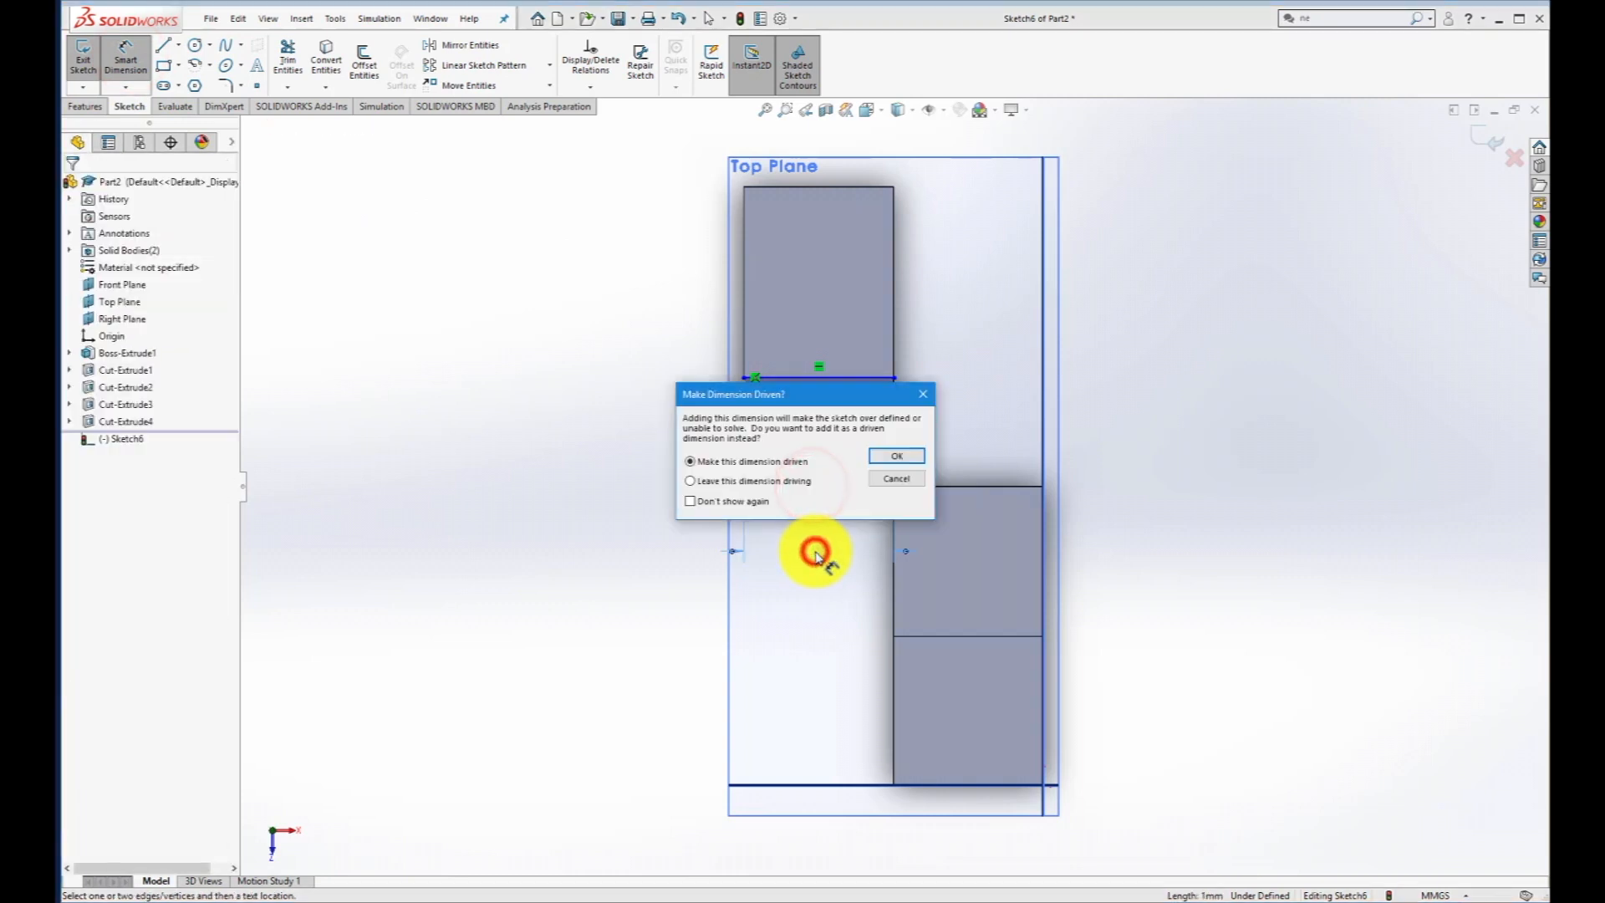
left_click(895, 457)
left_click(743, 420)
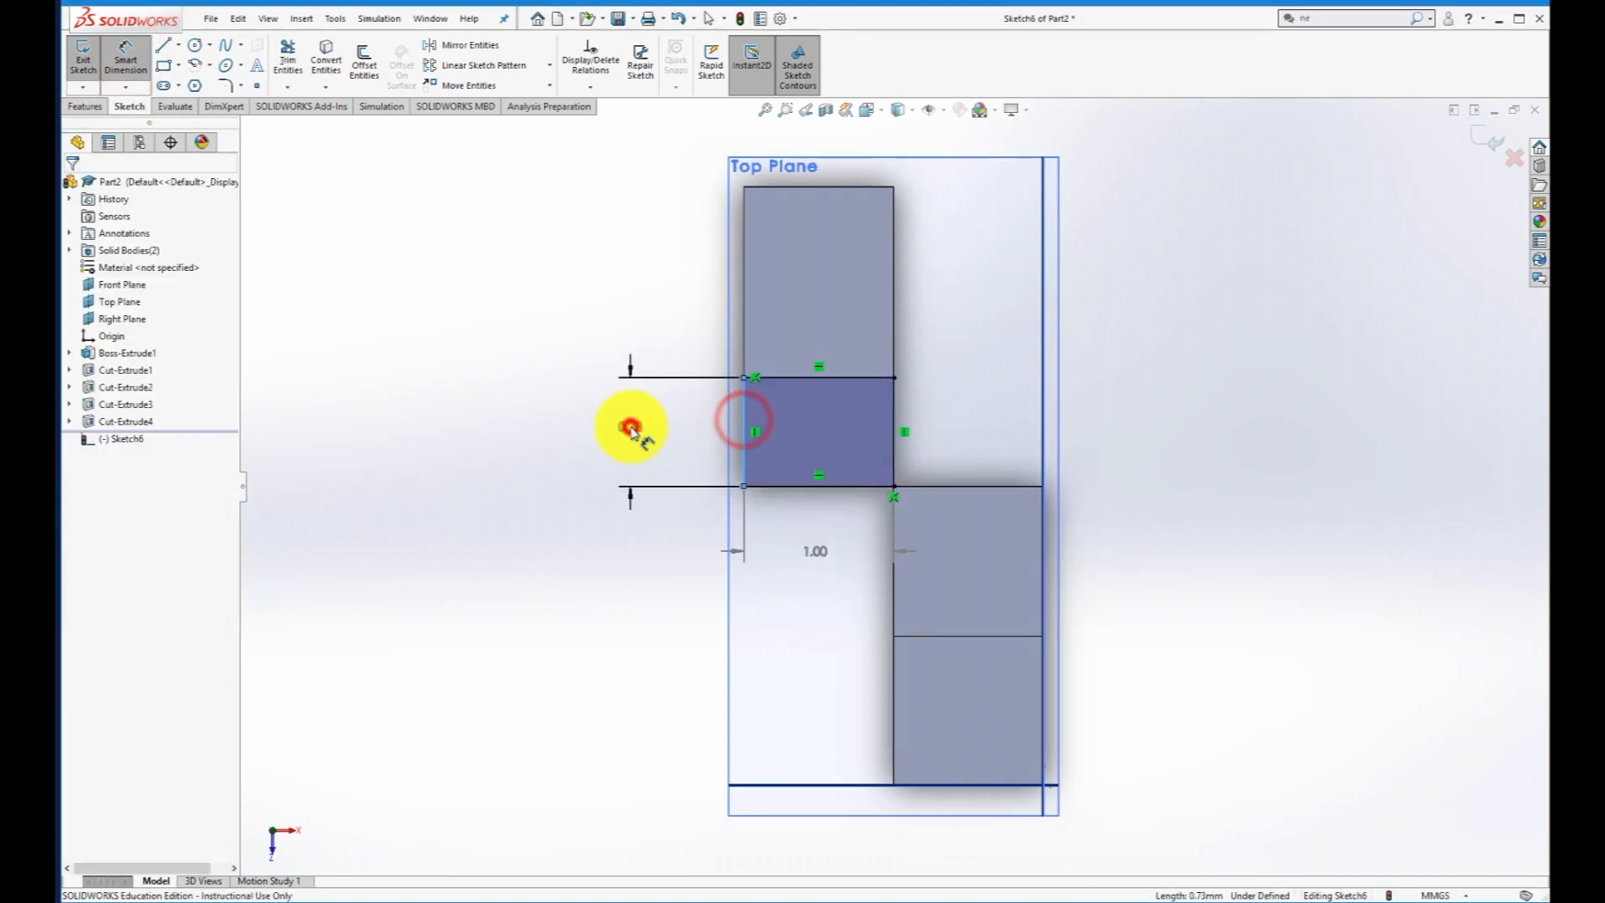
left_click(631, 428)
type("1")
key("Return")
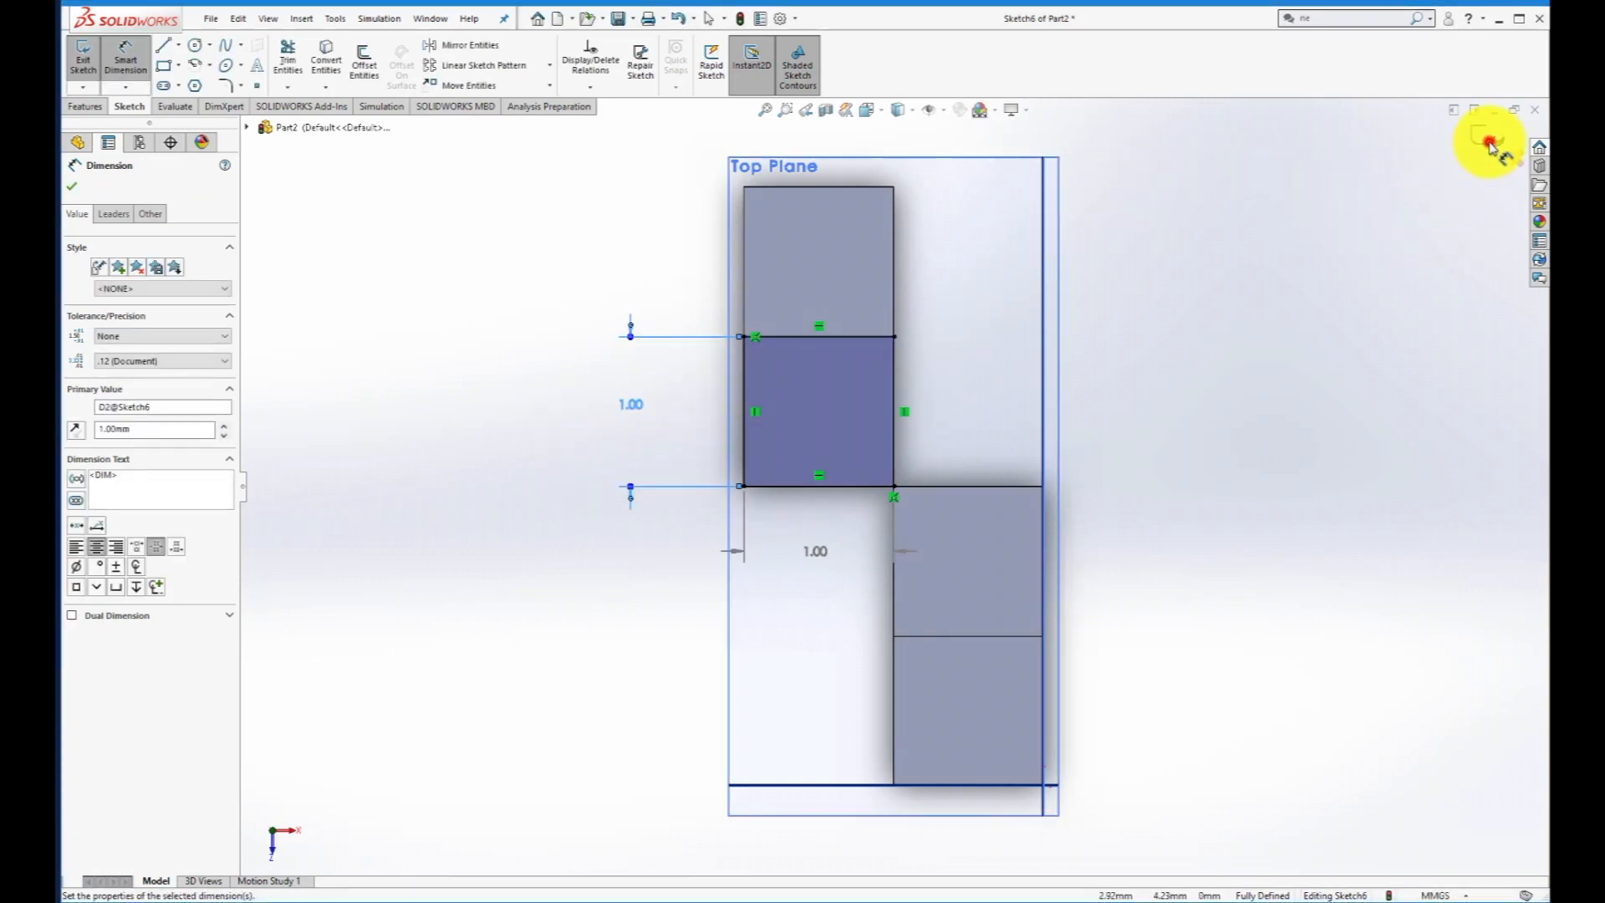
left_click(1490, 147)
left_click(1478, 134)
Make a 1 mm blind extruded cut of the square on the rear block's top face.
middle_click_drag(1235, 459, 1211, 419)
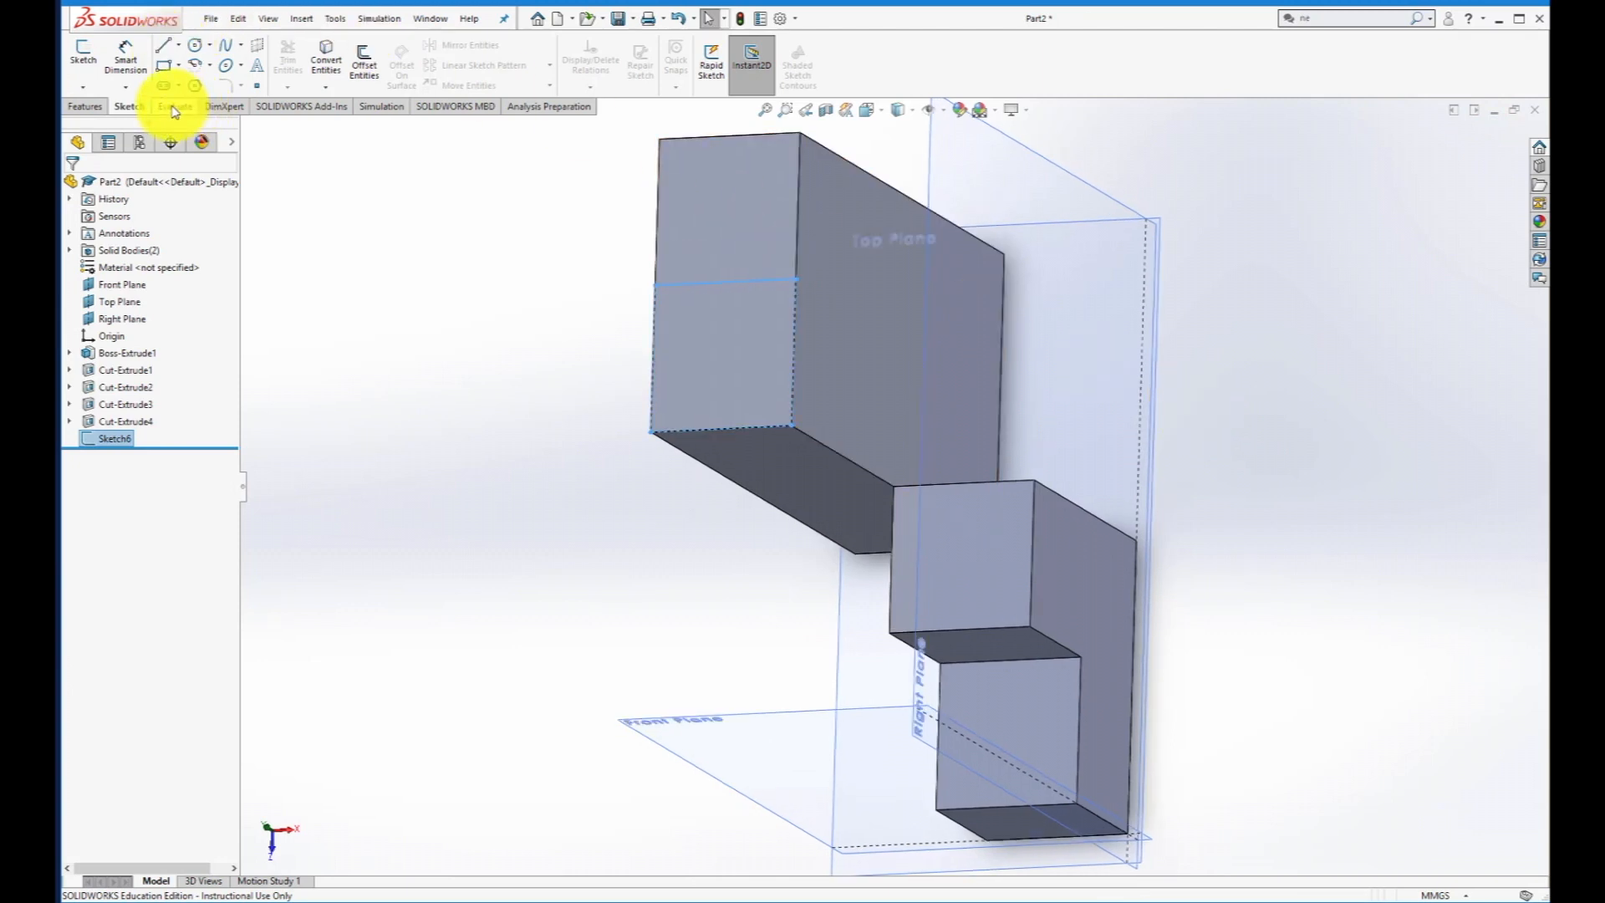
left_click(85, 106)
left_click(296, 61)
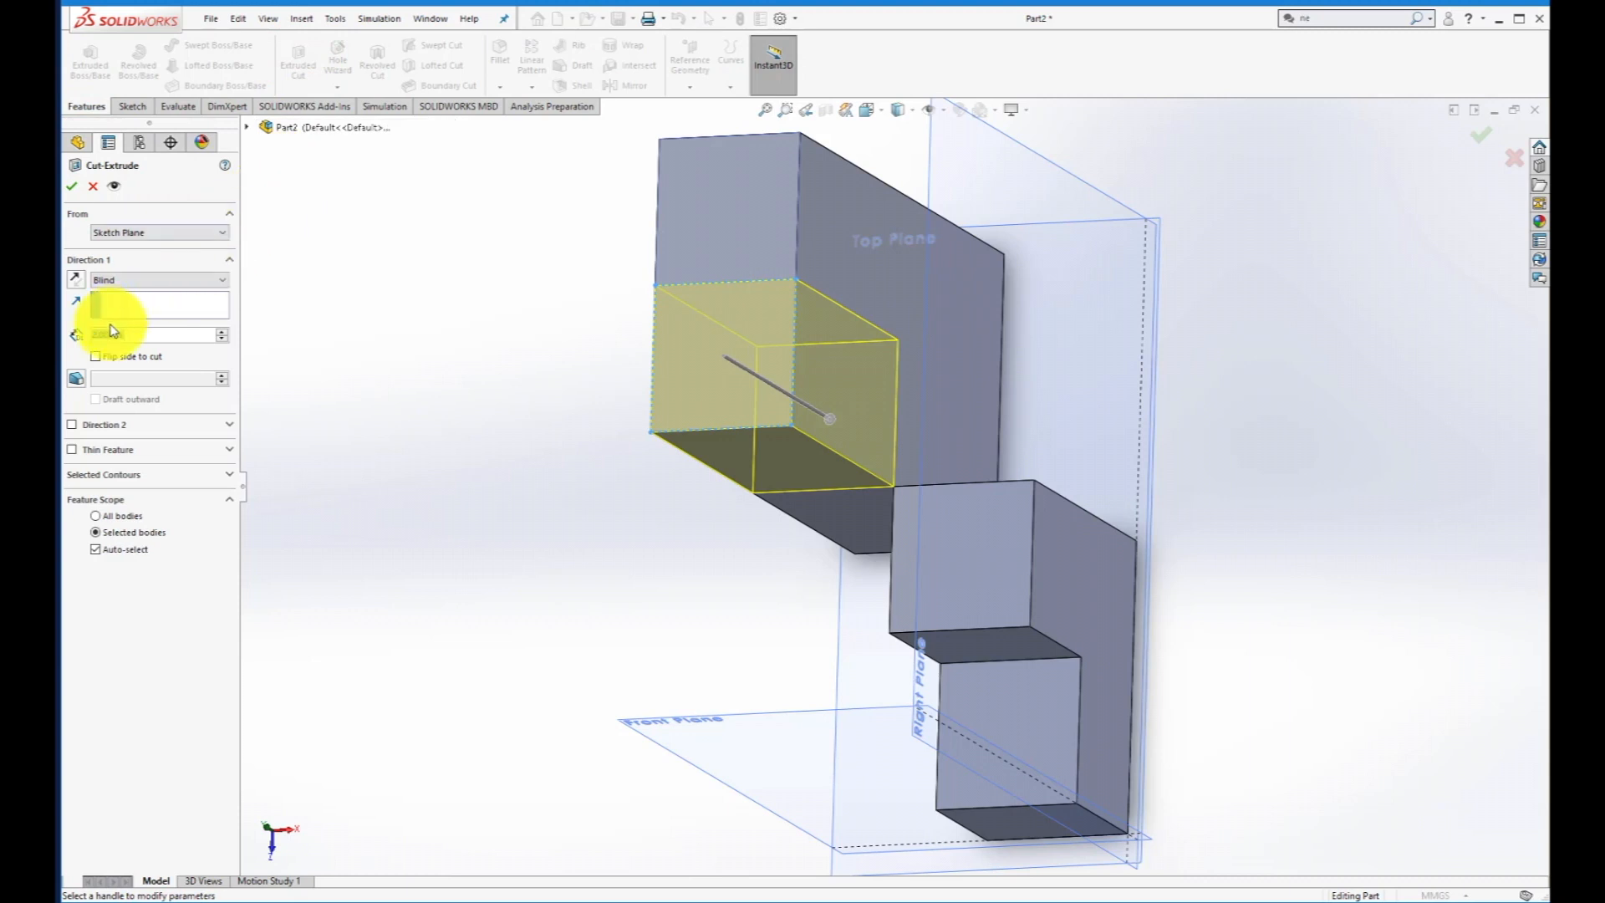
key("Return")
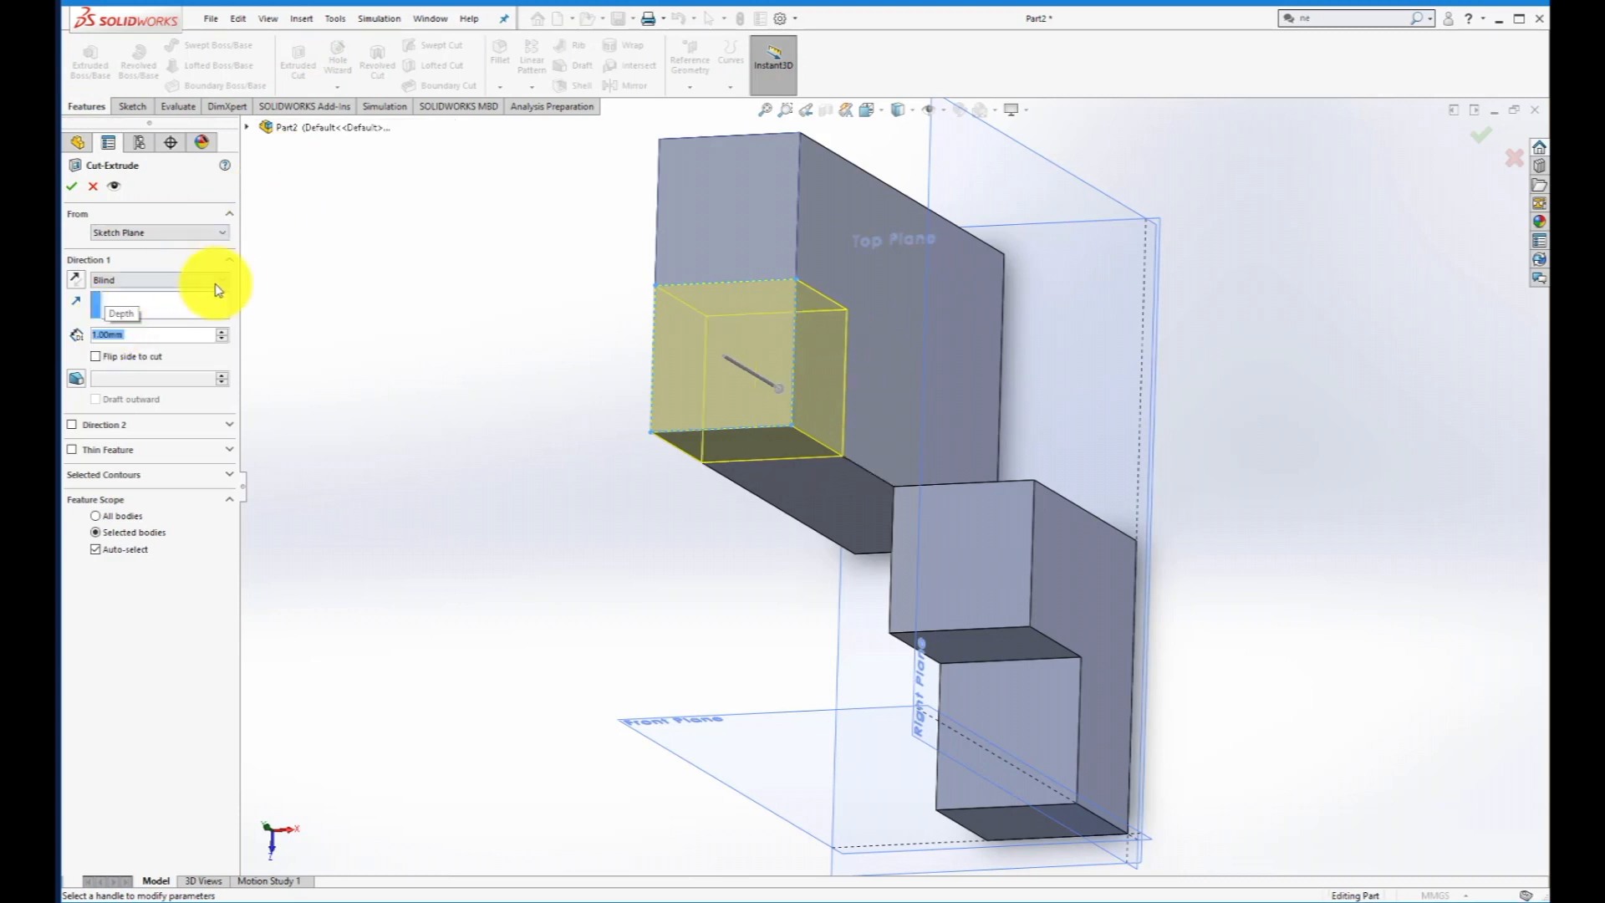
left_click(72, 188)
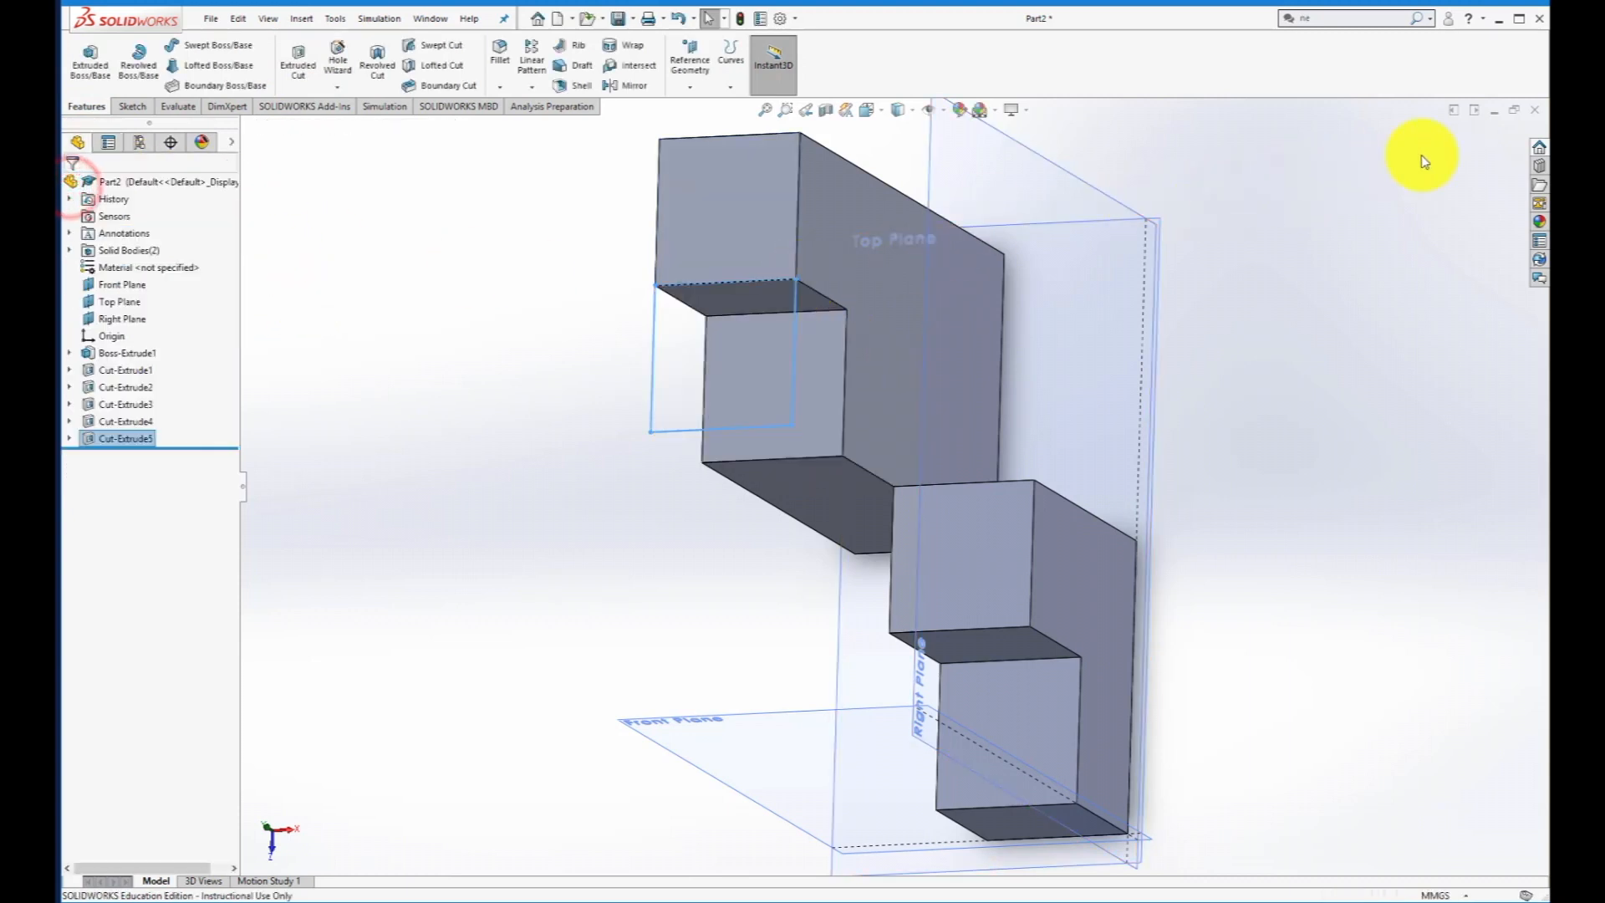
left_click(1320, 378)
Hide the reference planes and set the finished stepped block to the isometric view.
middle_click_drag(519, 591, 500, 483)
scroll(824, 567, "down", 2)
scroll(826, 564, "up", 5)
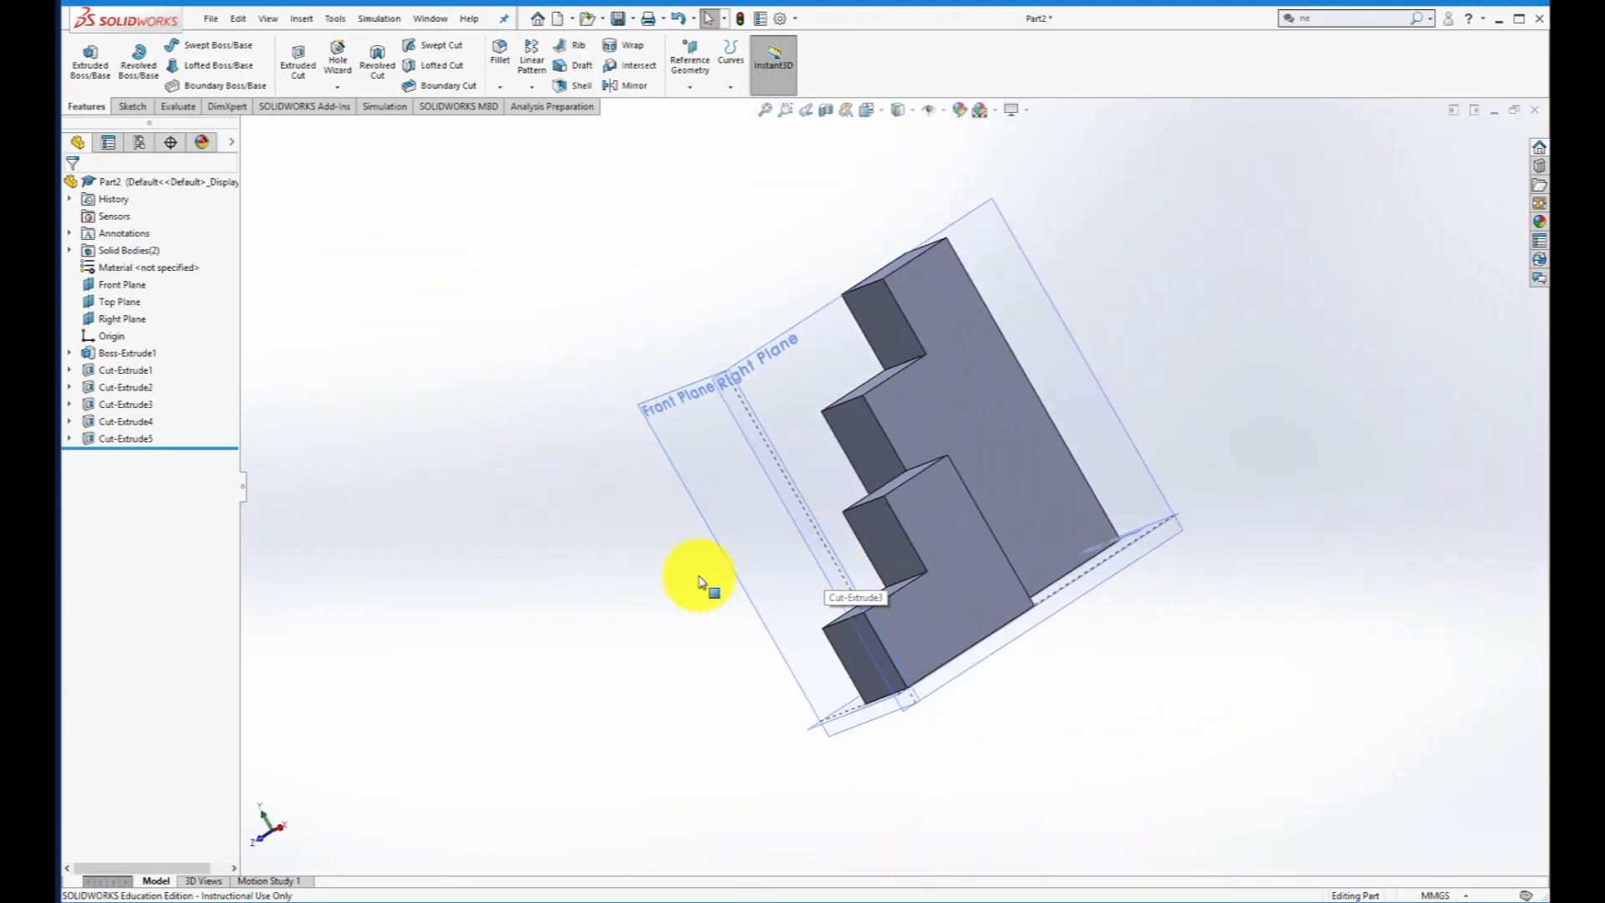
middle_click_drag(699, 577, 749, 623)
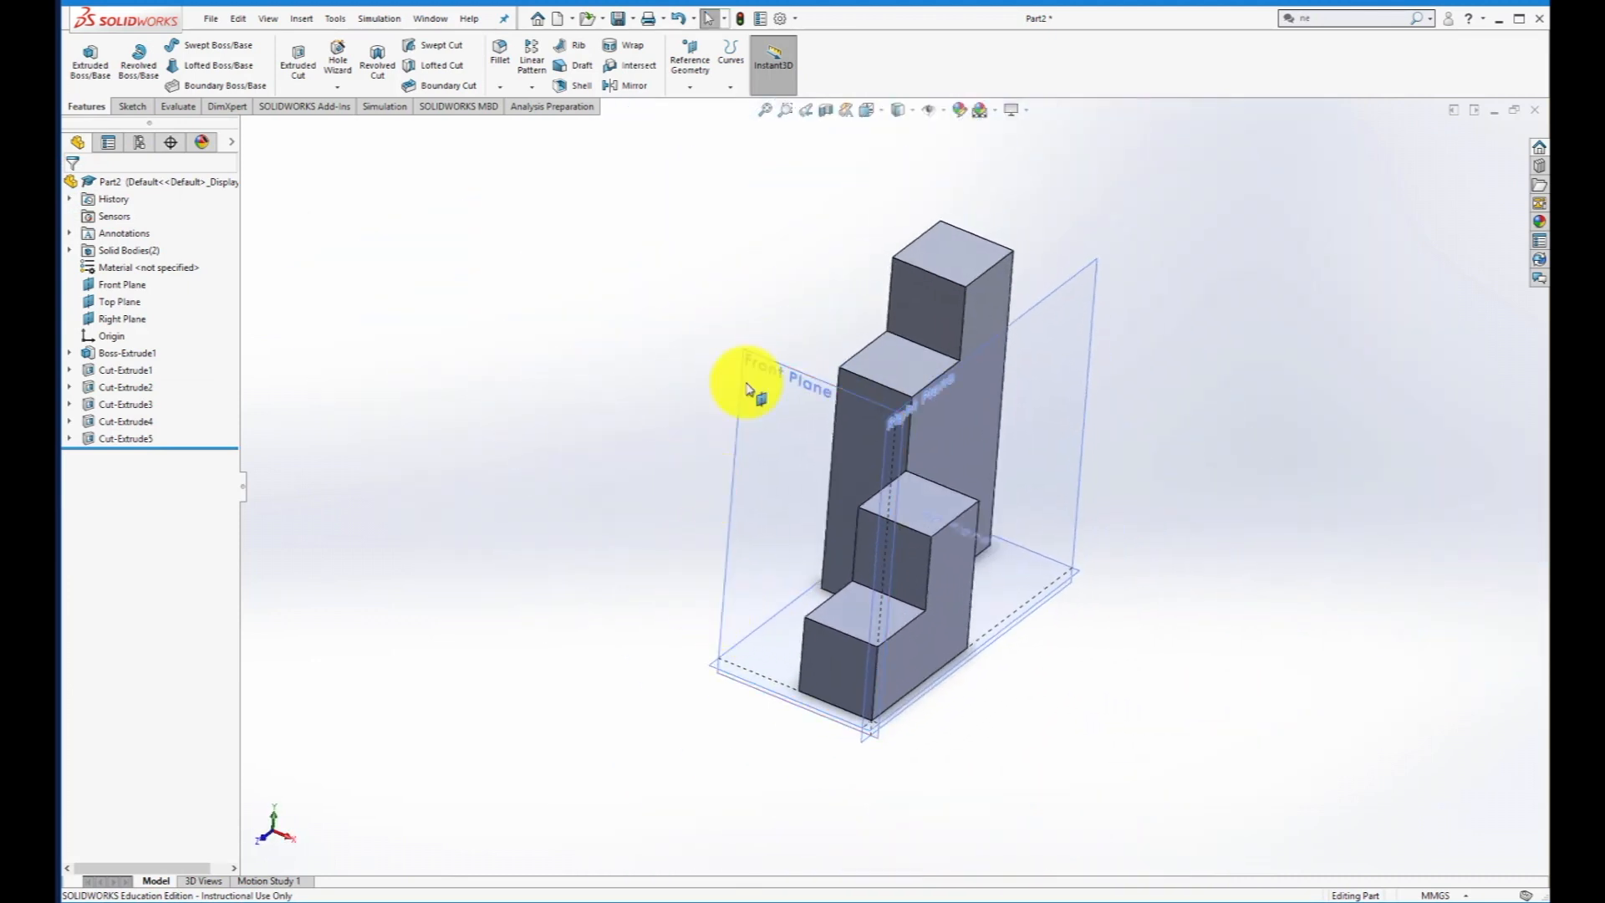
left_click(945, 114)
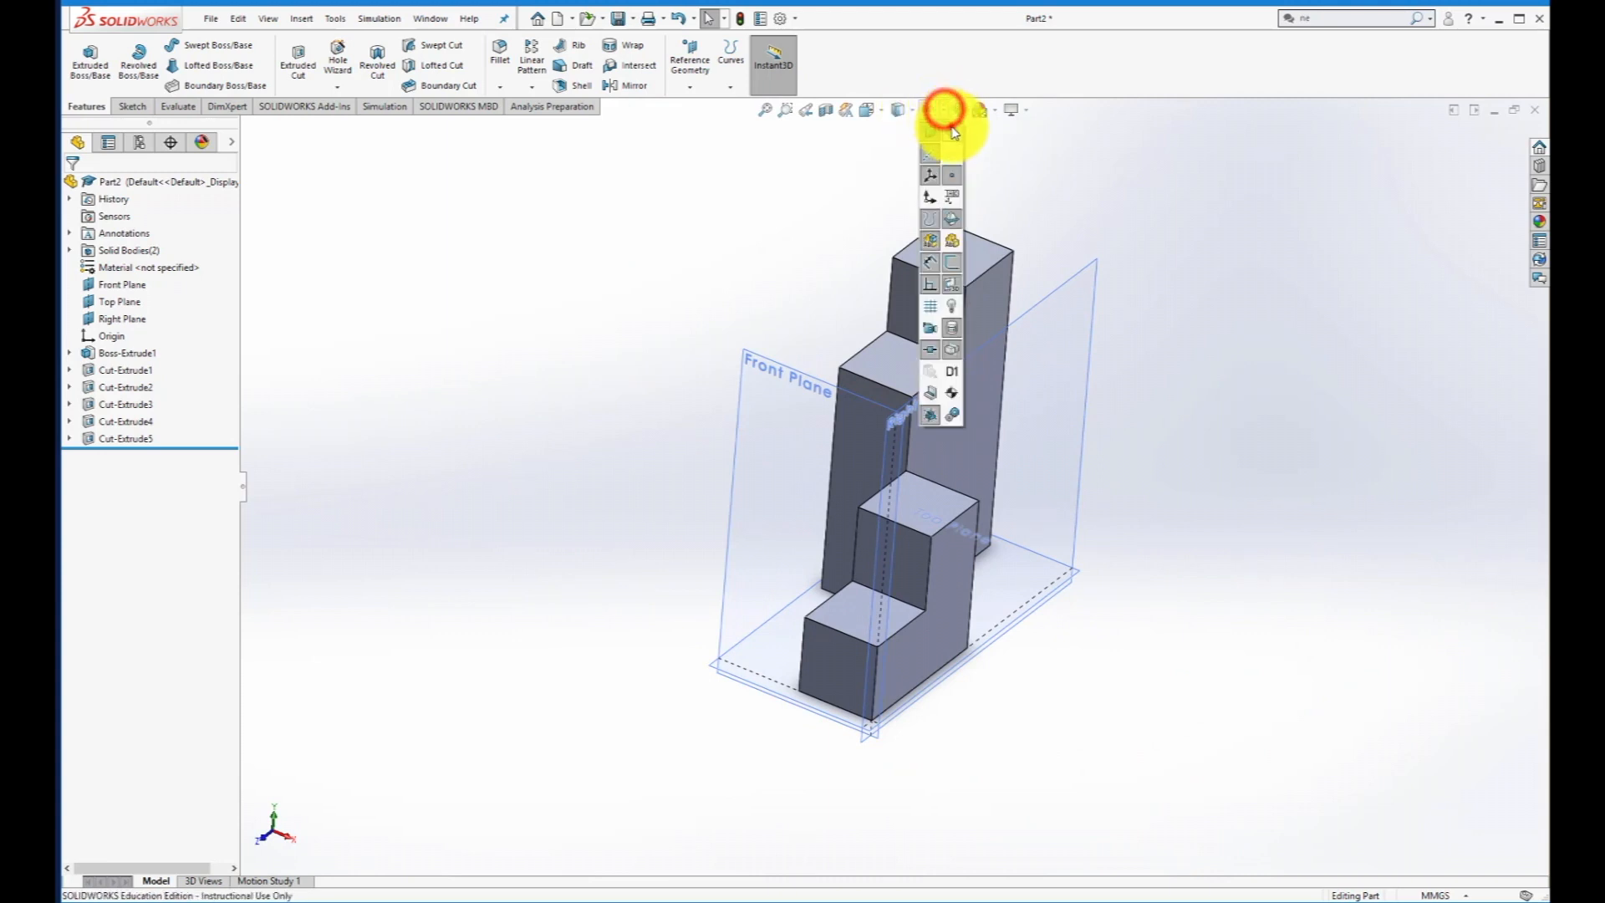
left_click(949, 129)
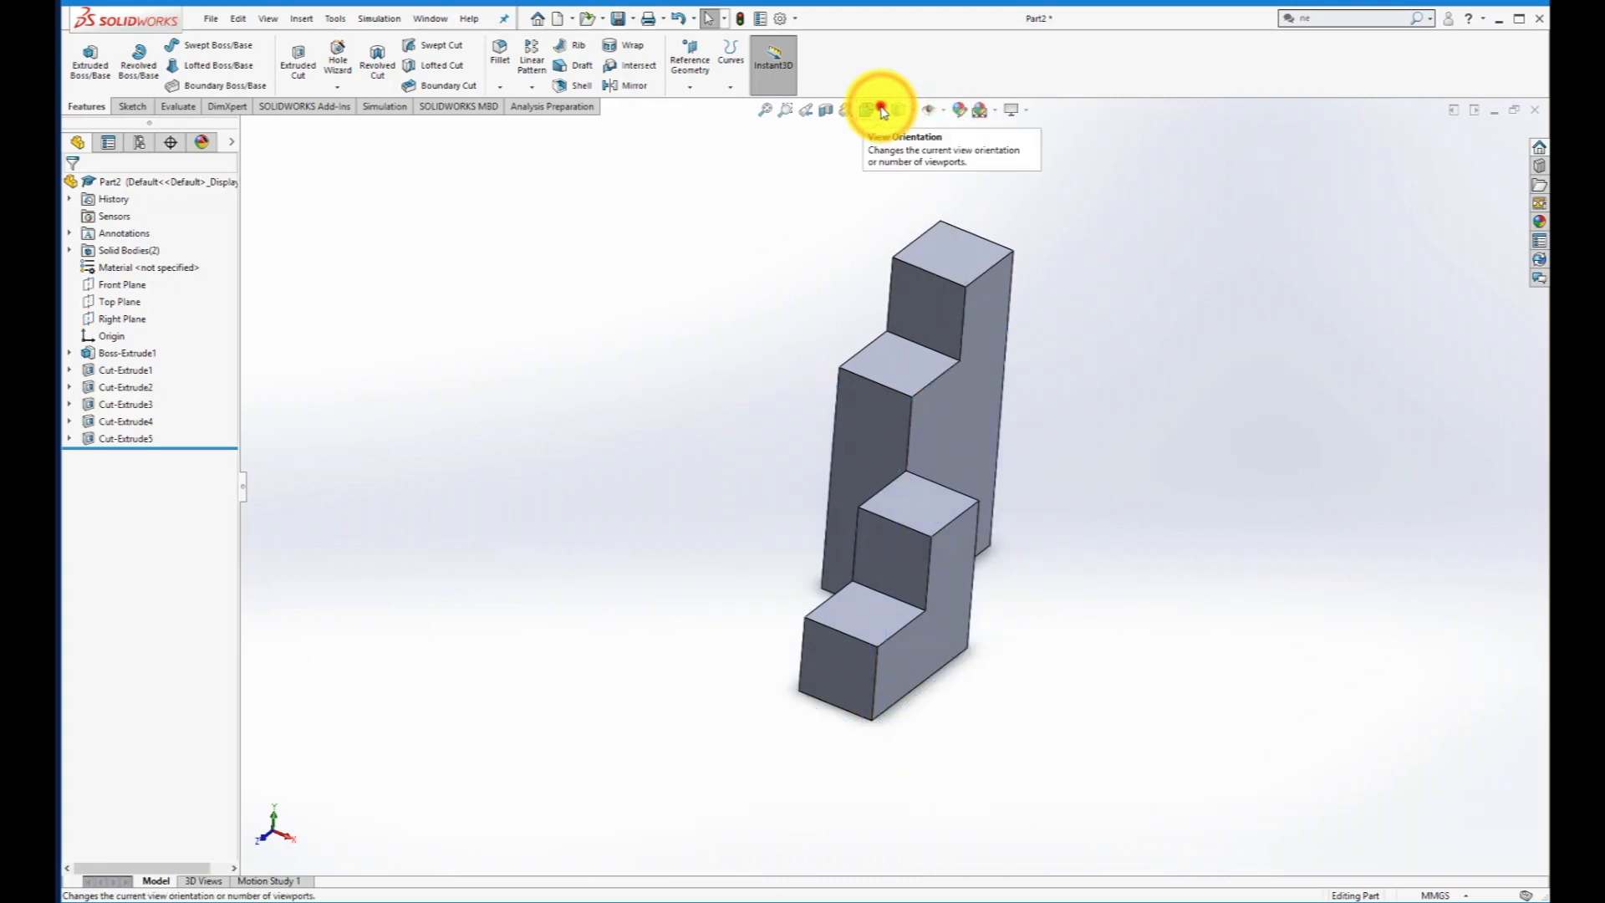
left_click(884, 112)
left_click(741, 580)
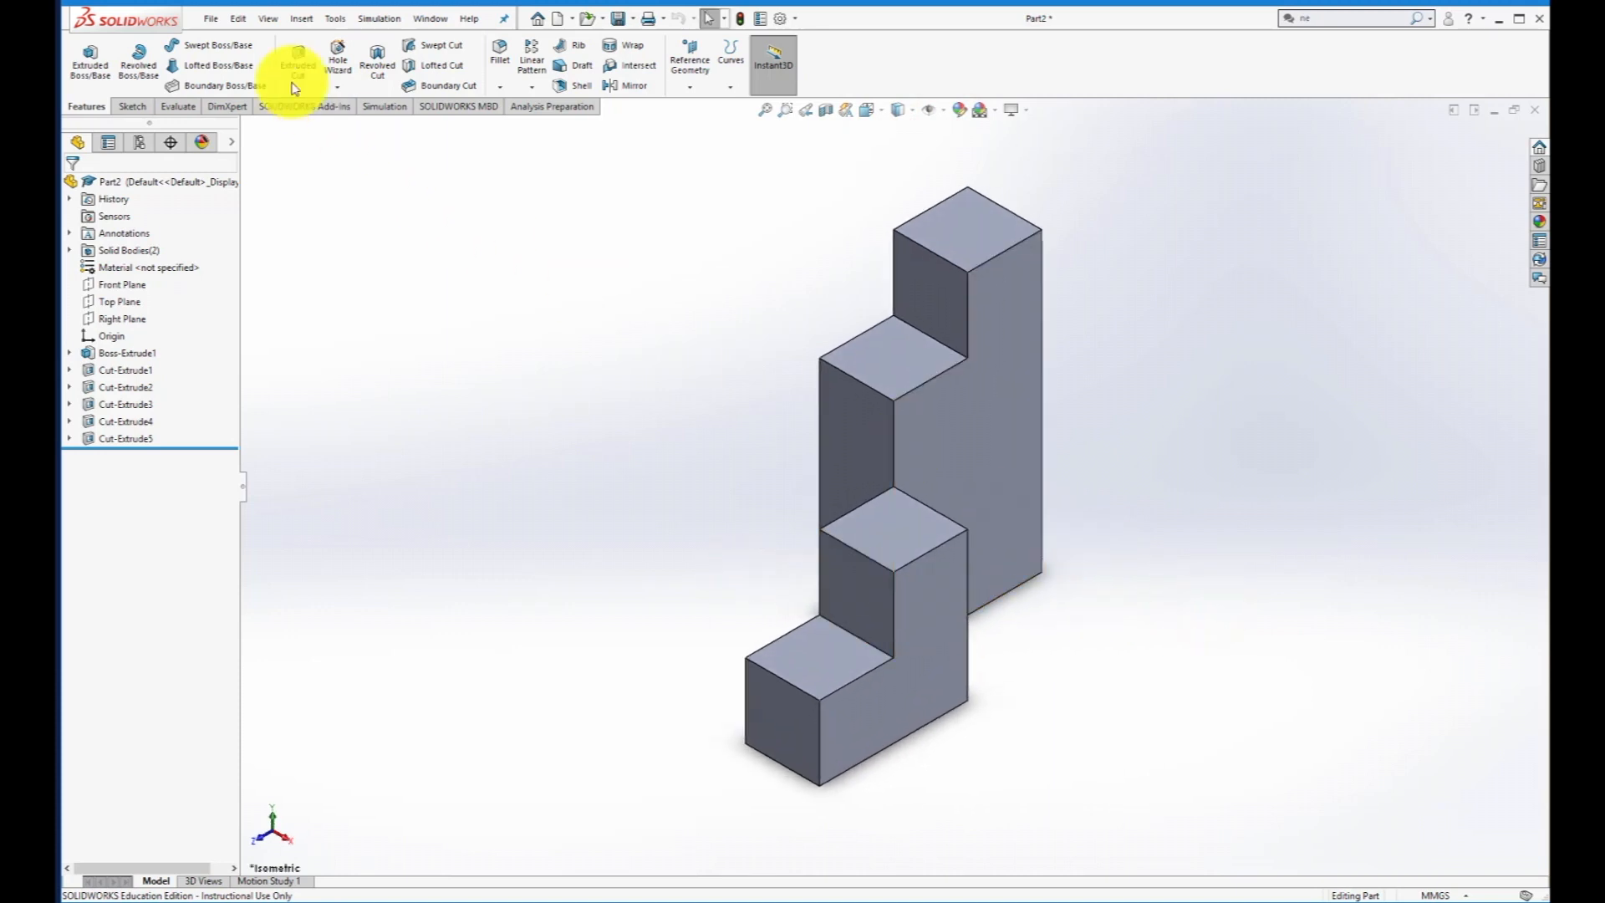
Save the part as V1e_SW in the SW Extrusions folder.
left_click(210, 18)
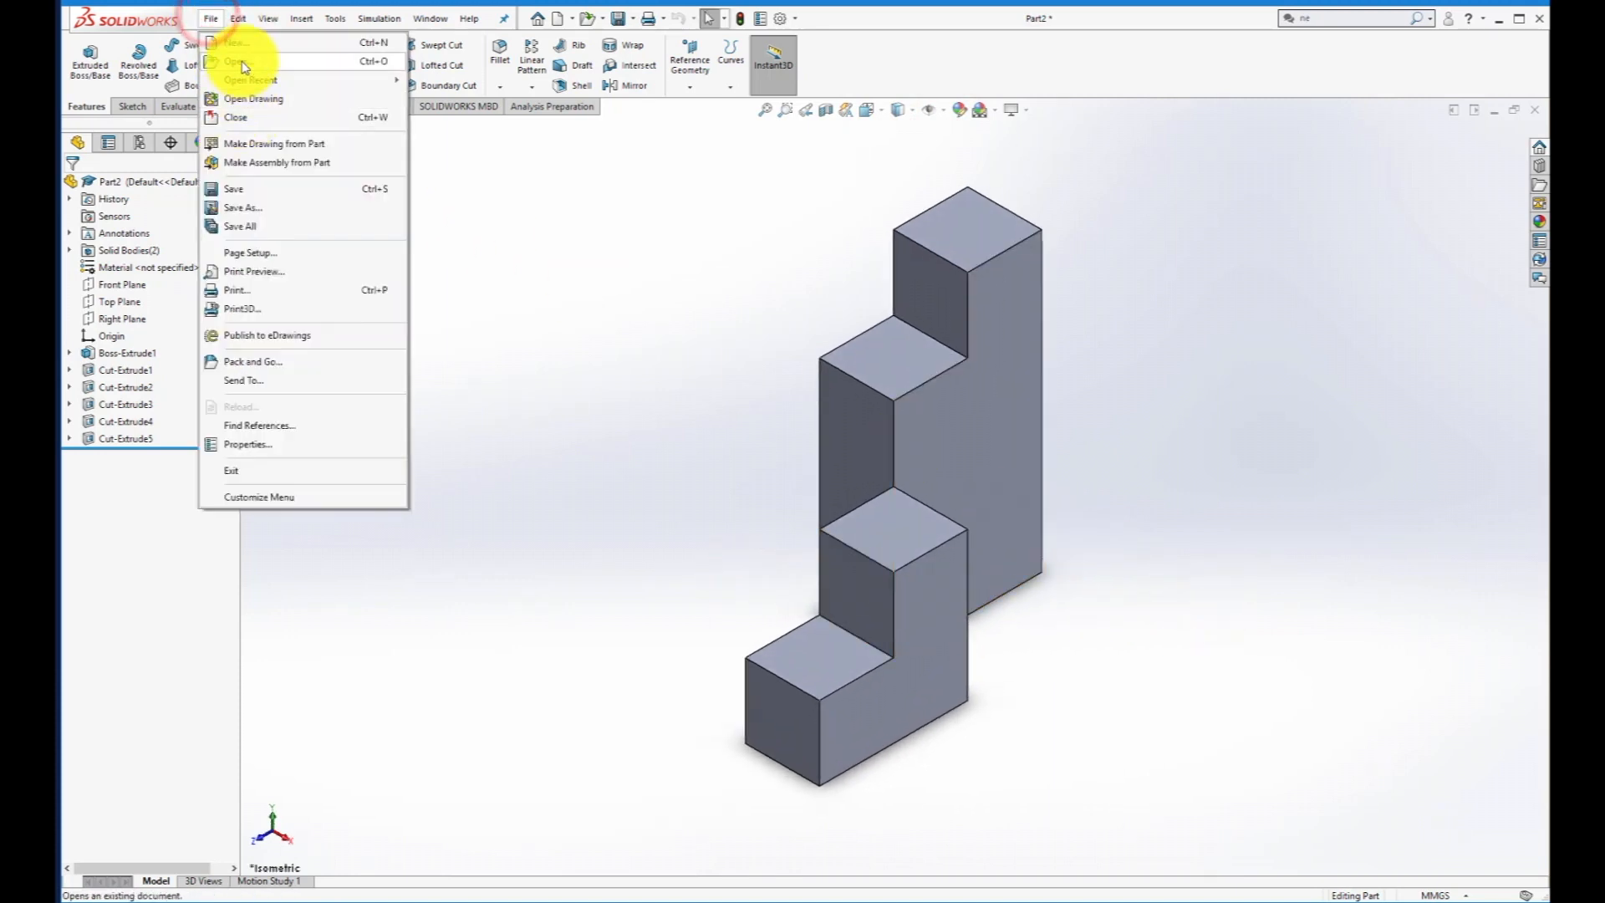
left_click(233, 189)
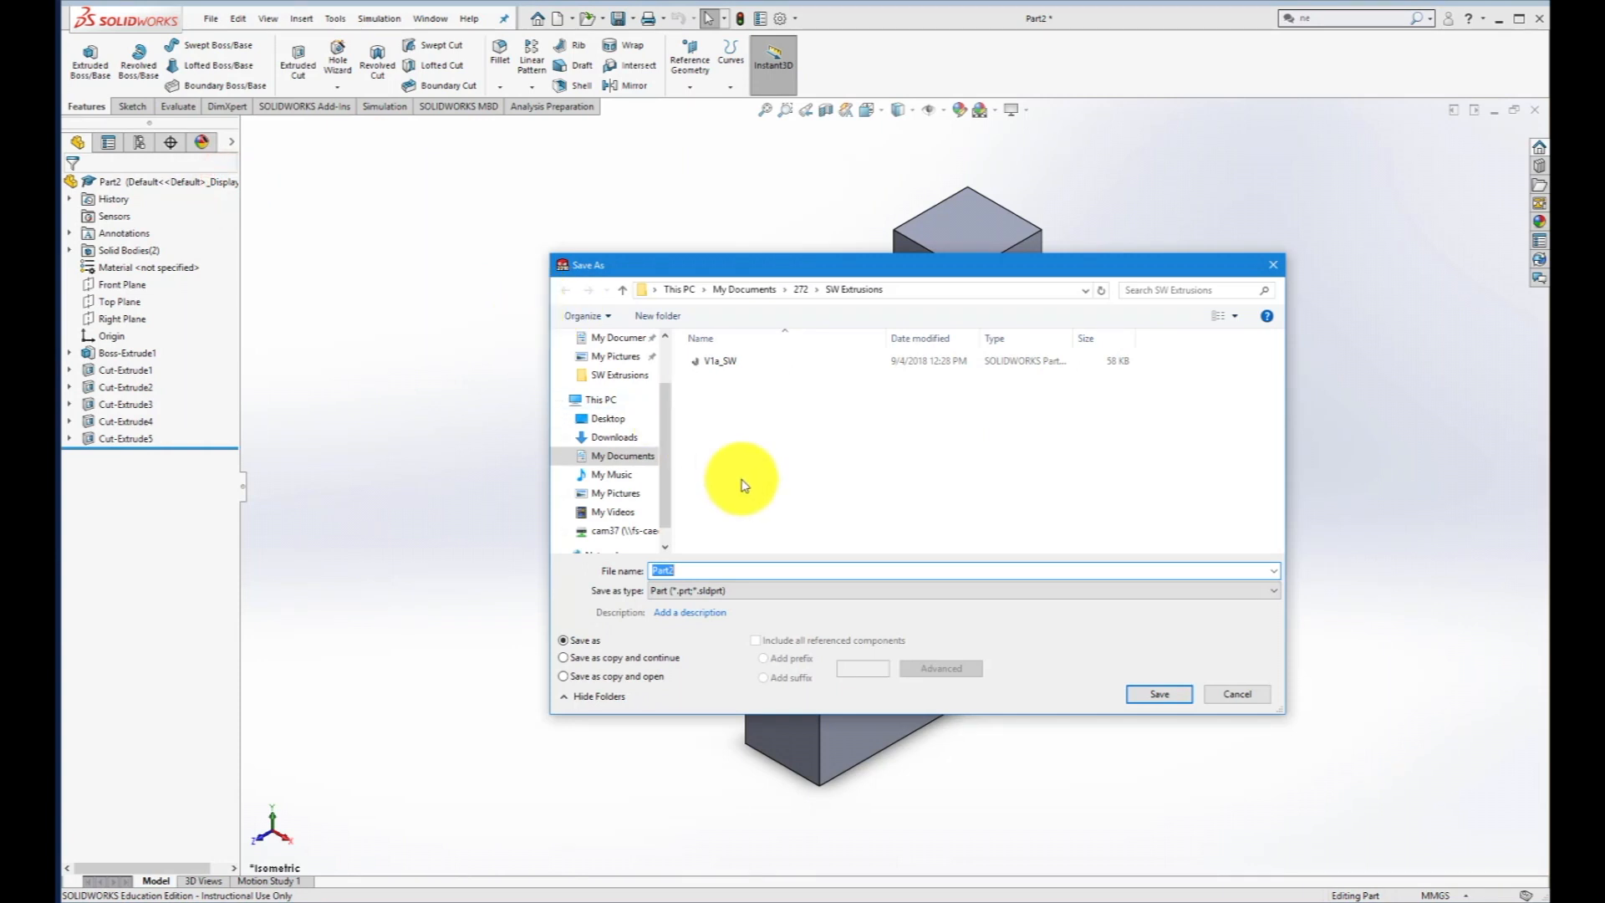
left_click(710, 361)
left_click(663, 572)
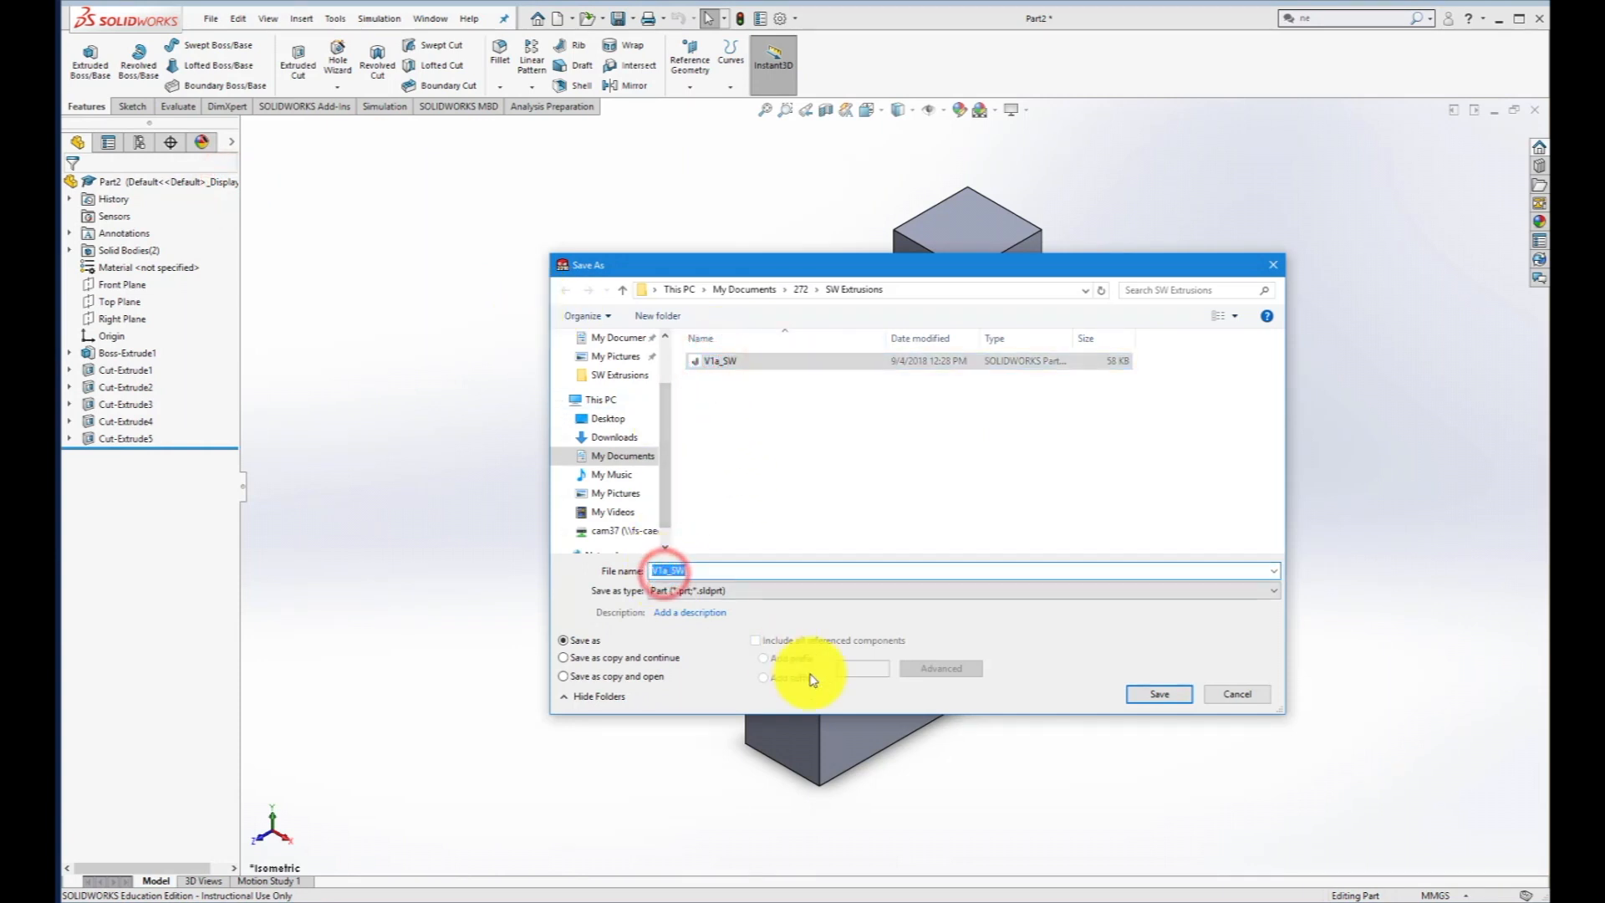
key("BackSpace")
type("e")
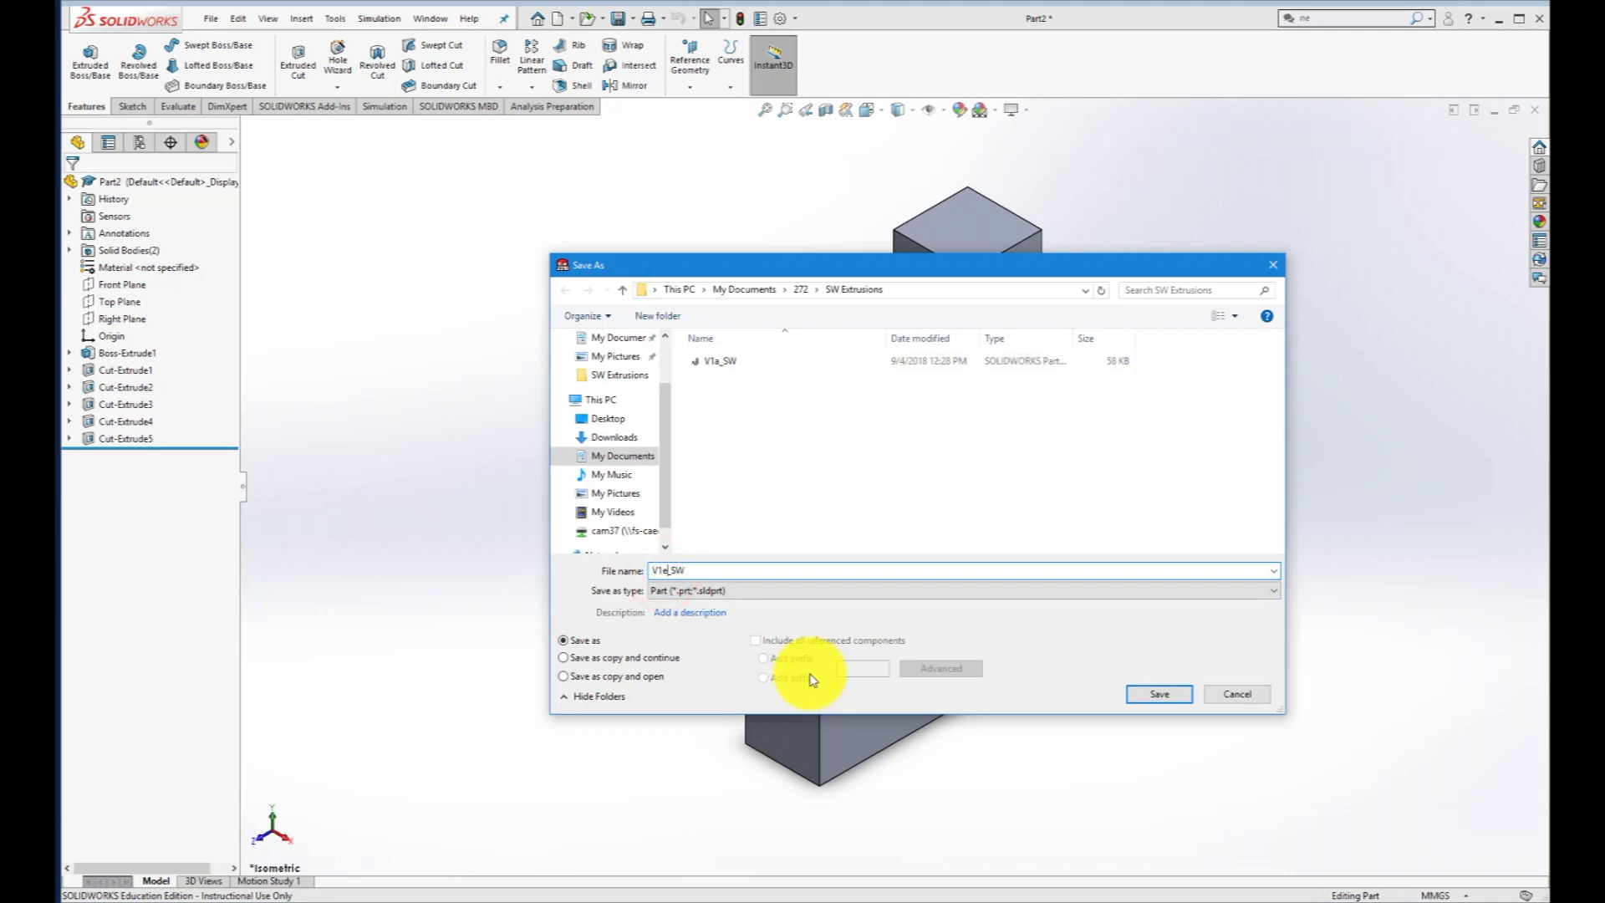
key("Return")
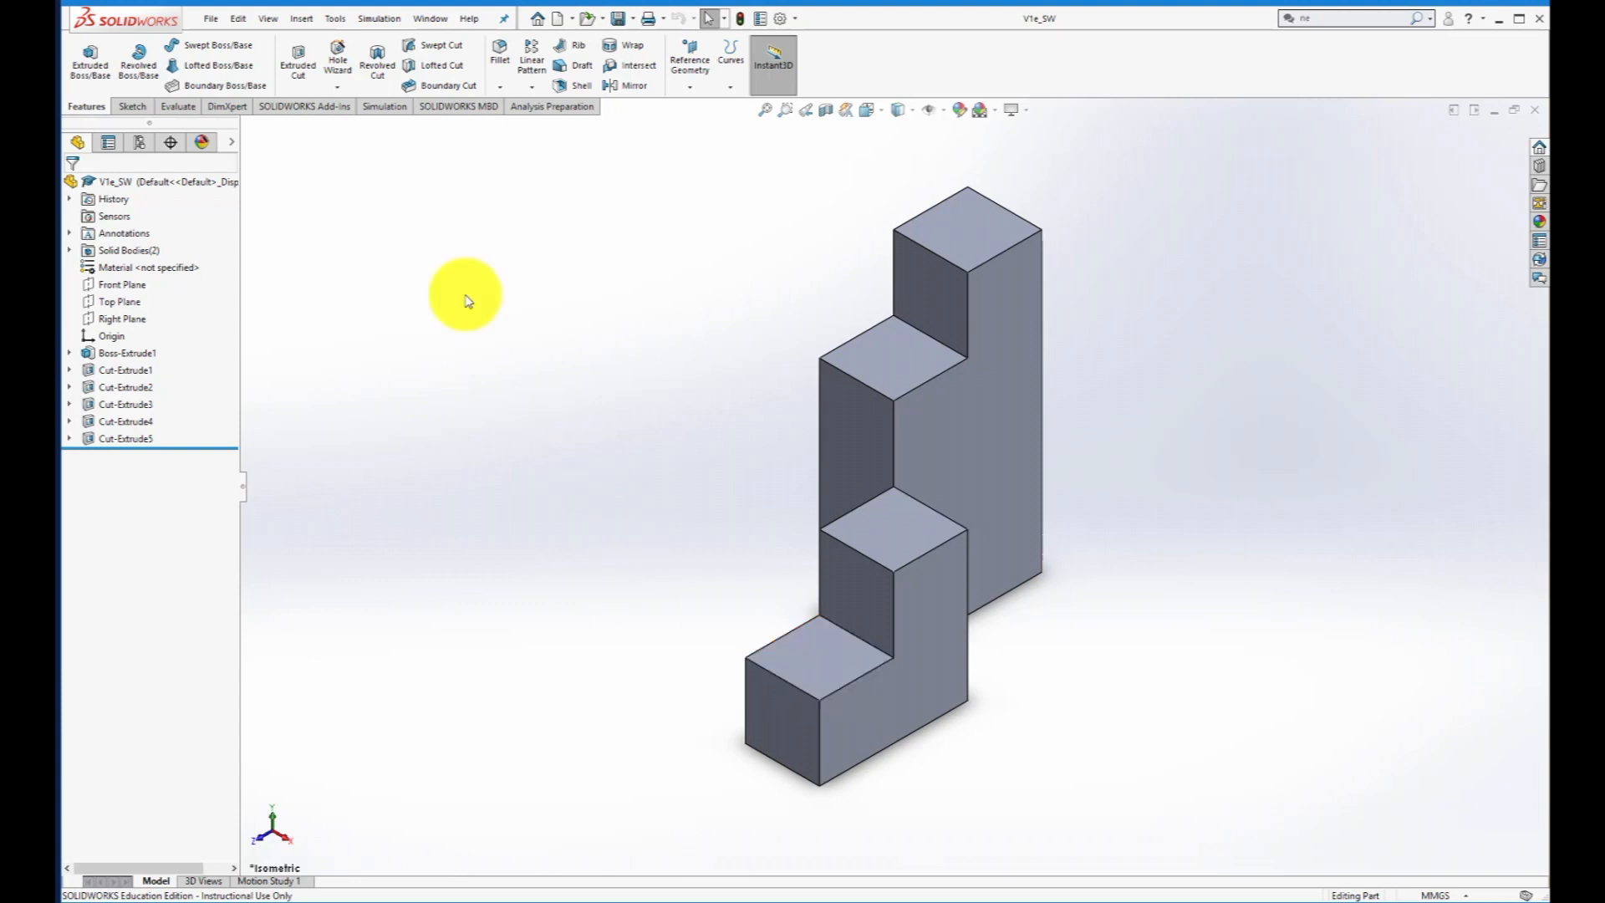
Create a new drawing on a standard B (ANSI) Landscape sheet with the sheet format displayed.
left_click(204, 17)
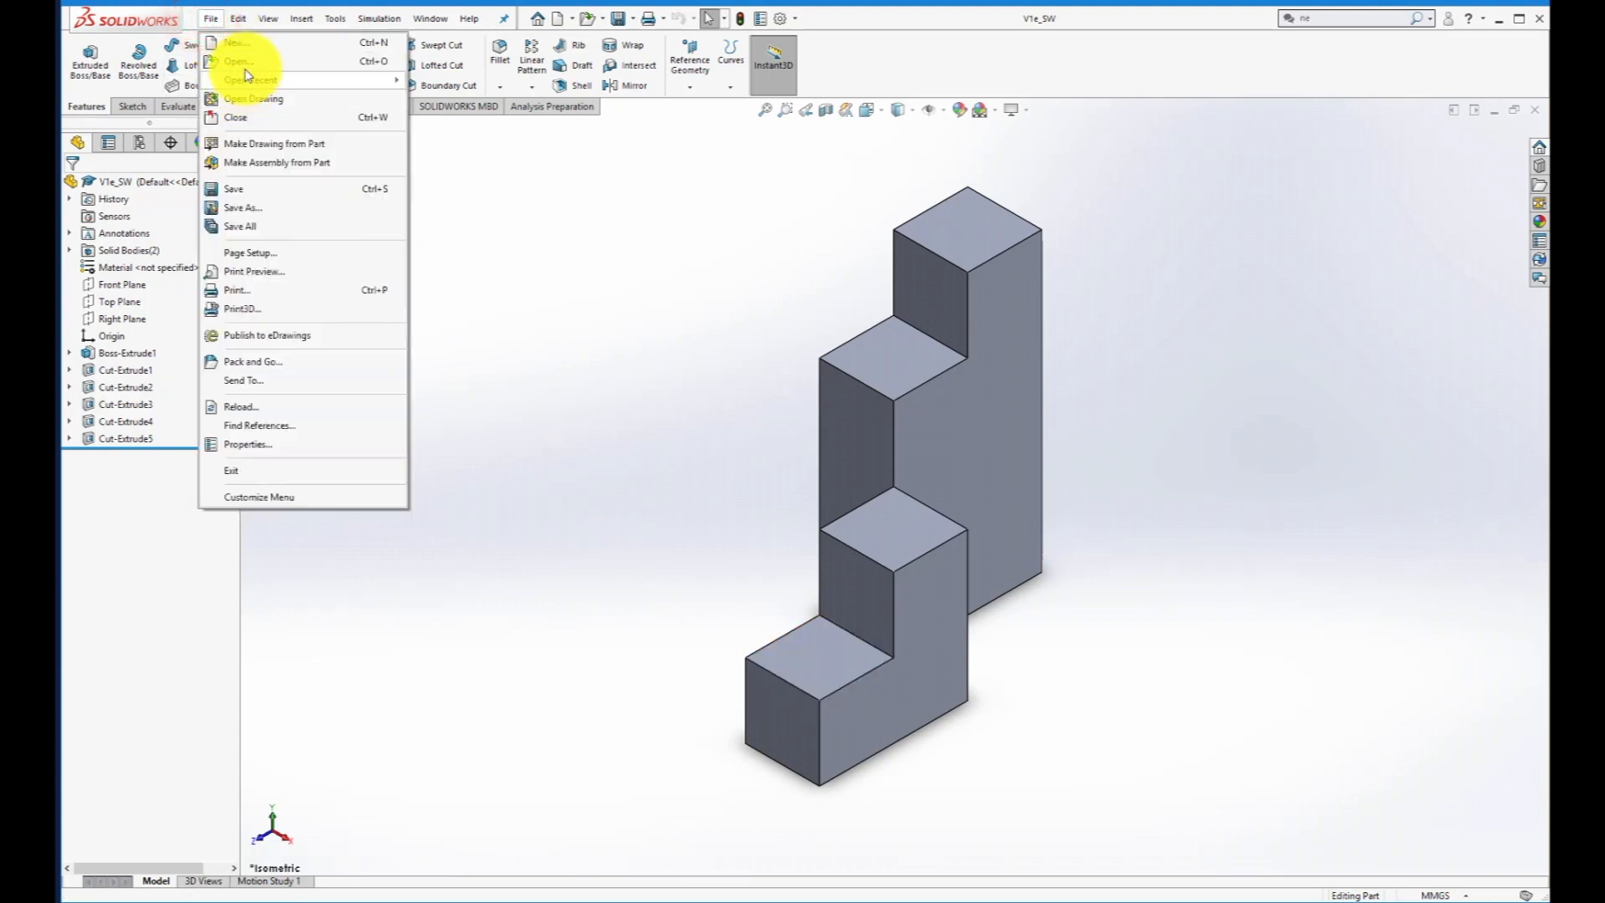
left_click(248, 44)
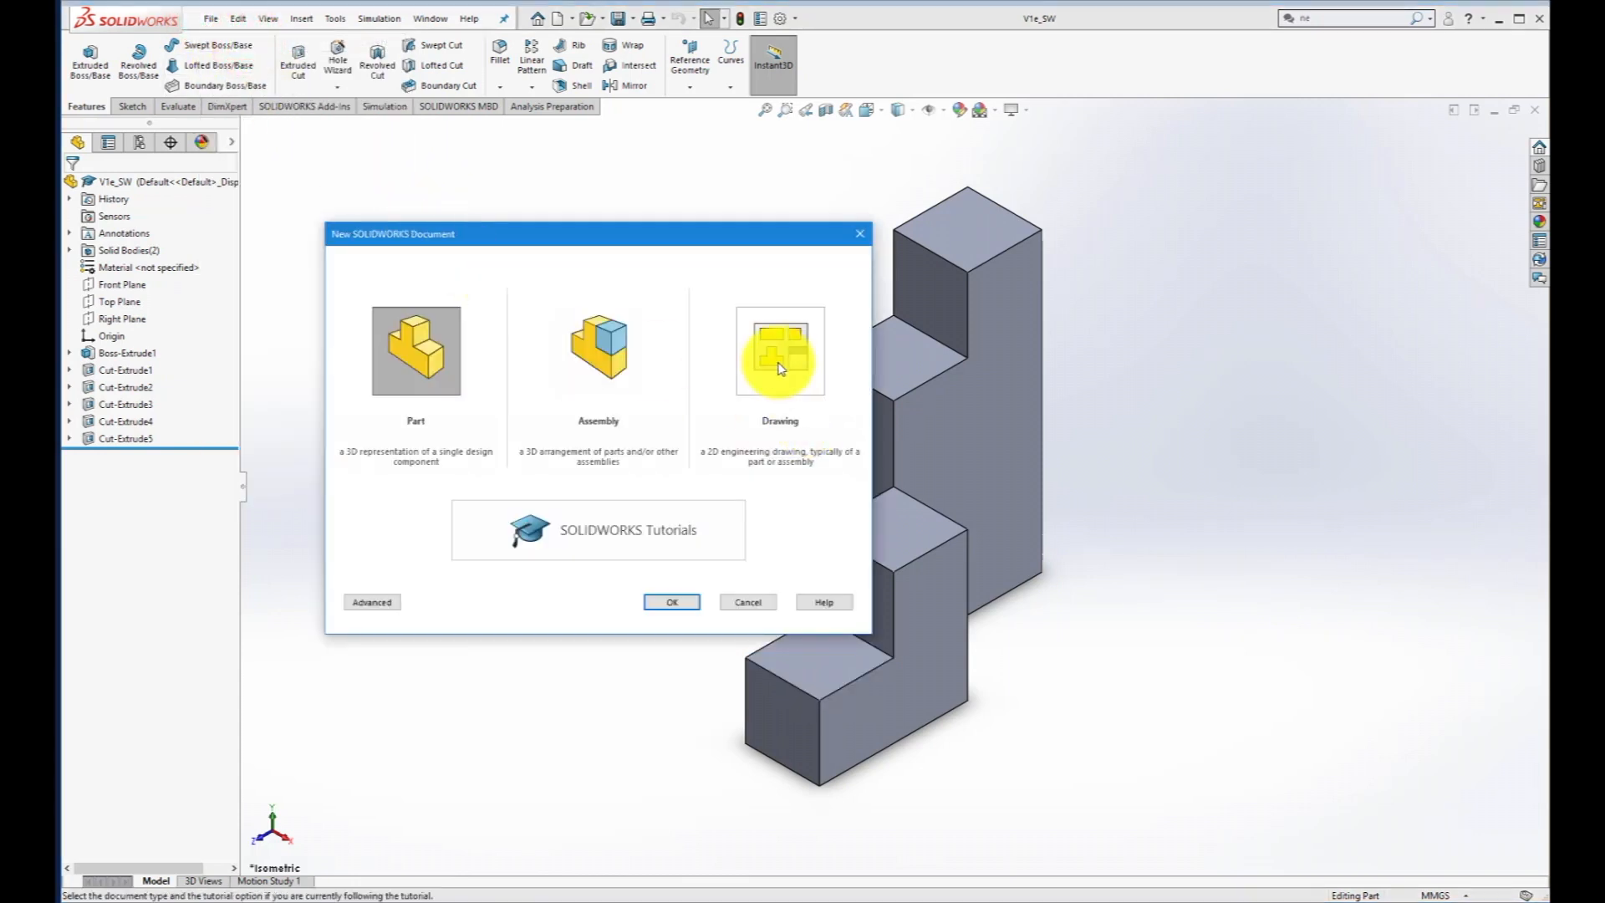
left_click(779, 355)
left_click(682, 611)
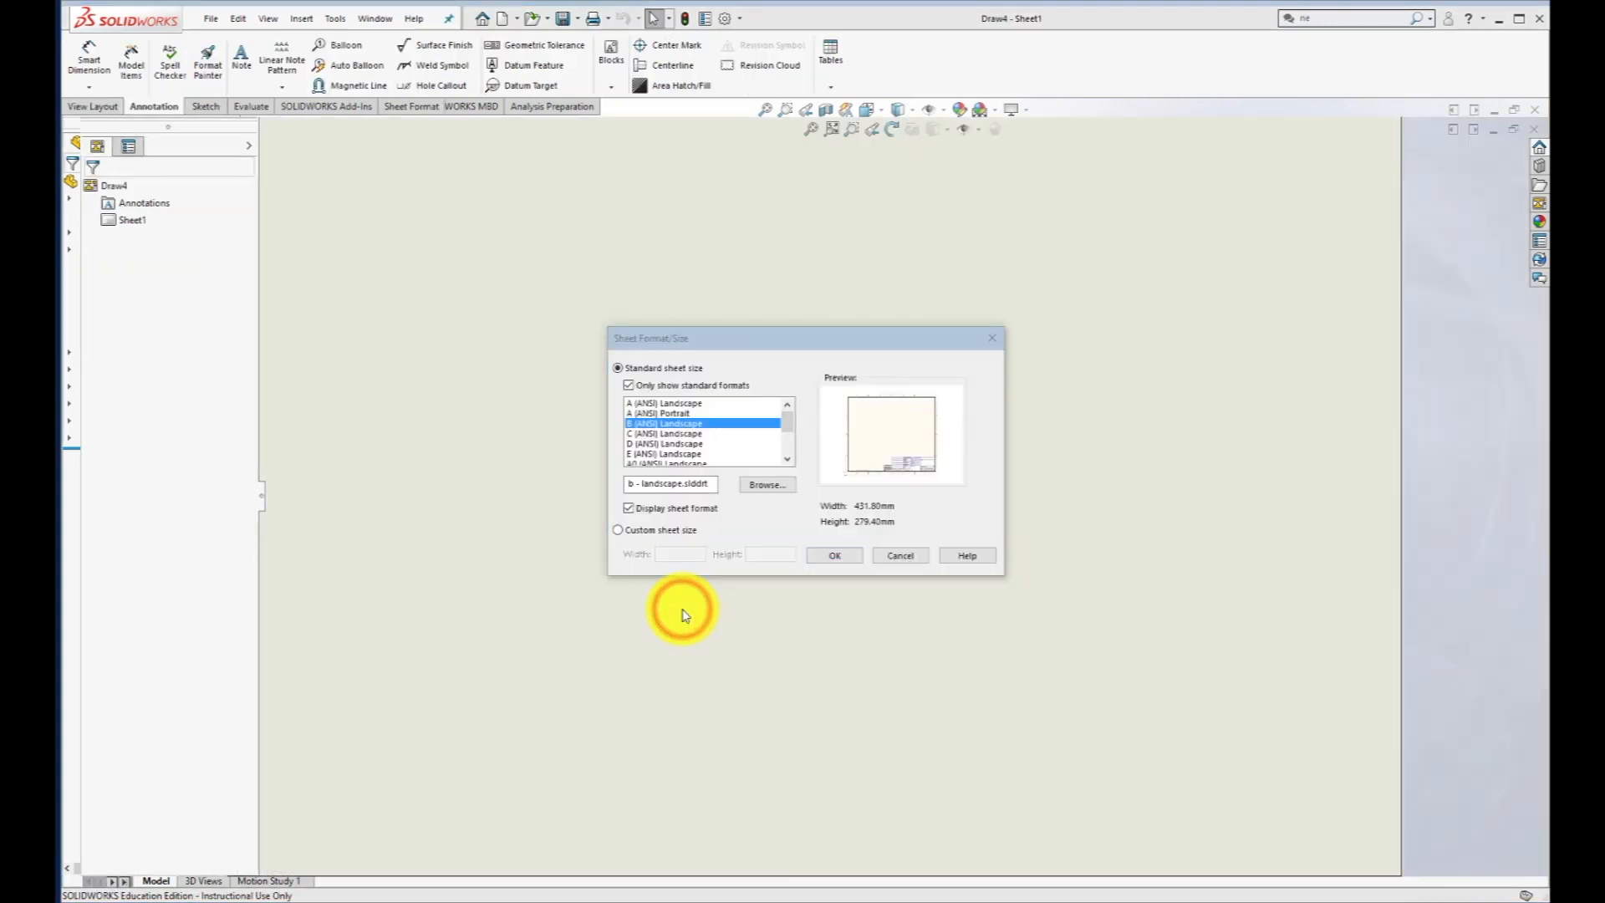
left_click(839, 555)
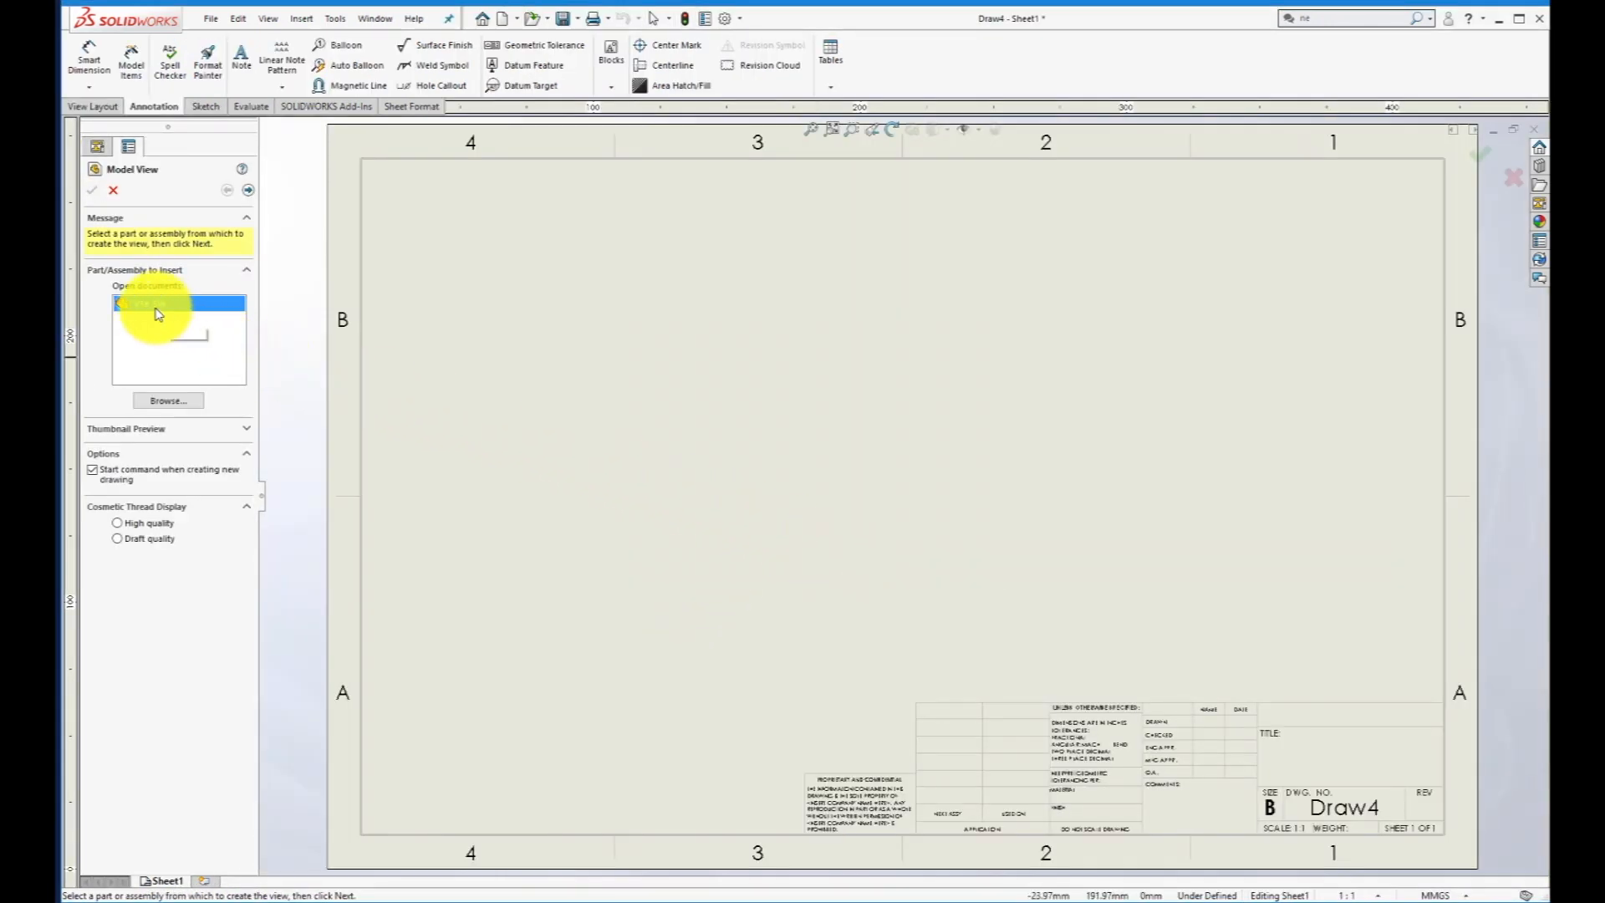
Insert multiple model views of V1e_SW on the sheet: top, front, right and isometric.
double_click(142, 305)
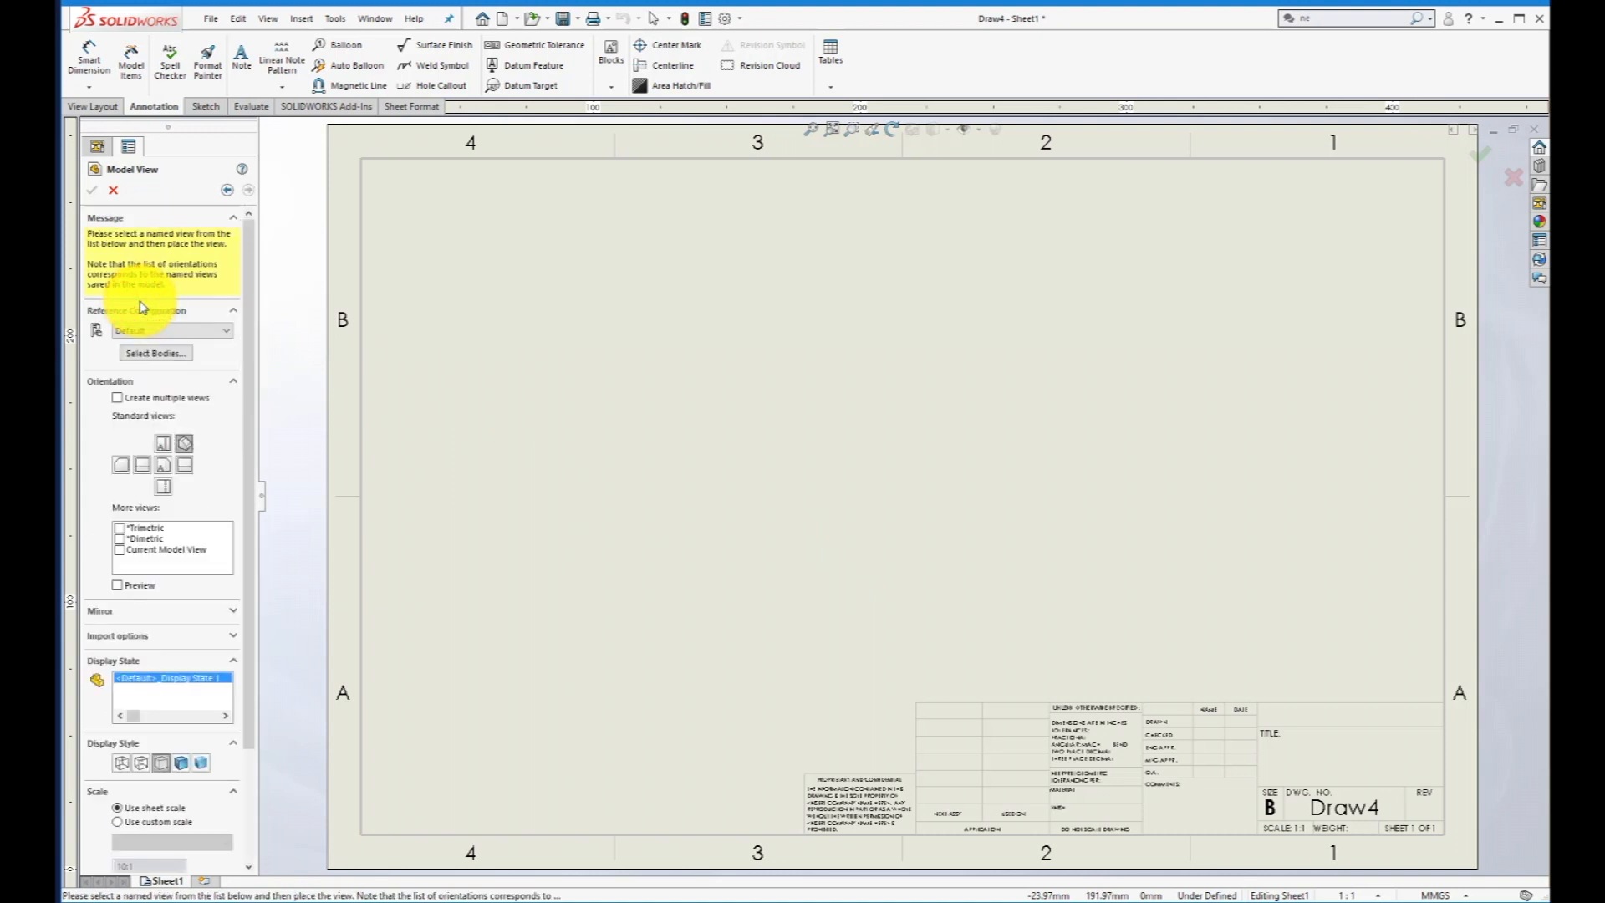
left_click(117, 398)
left_click(165, 462)
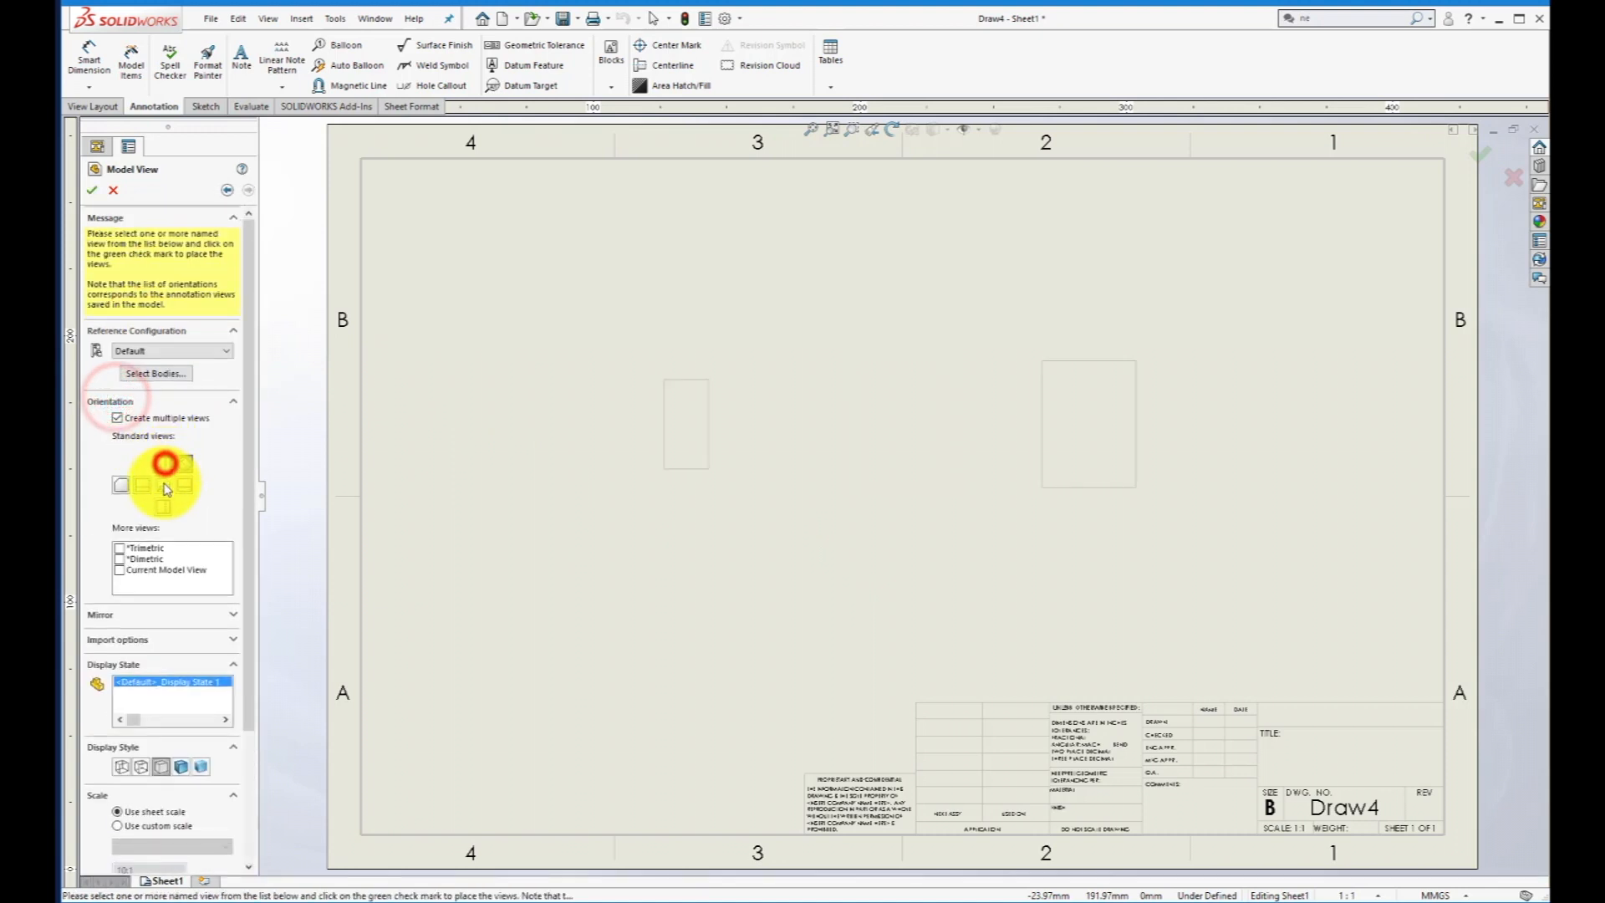
left_click(163, 485)
left_click(185, 485)
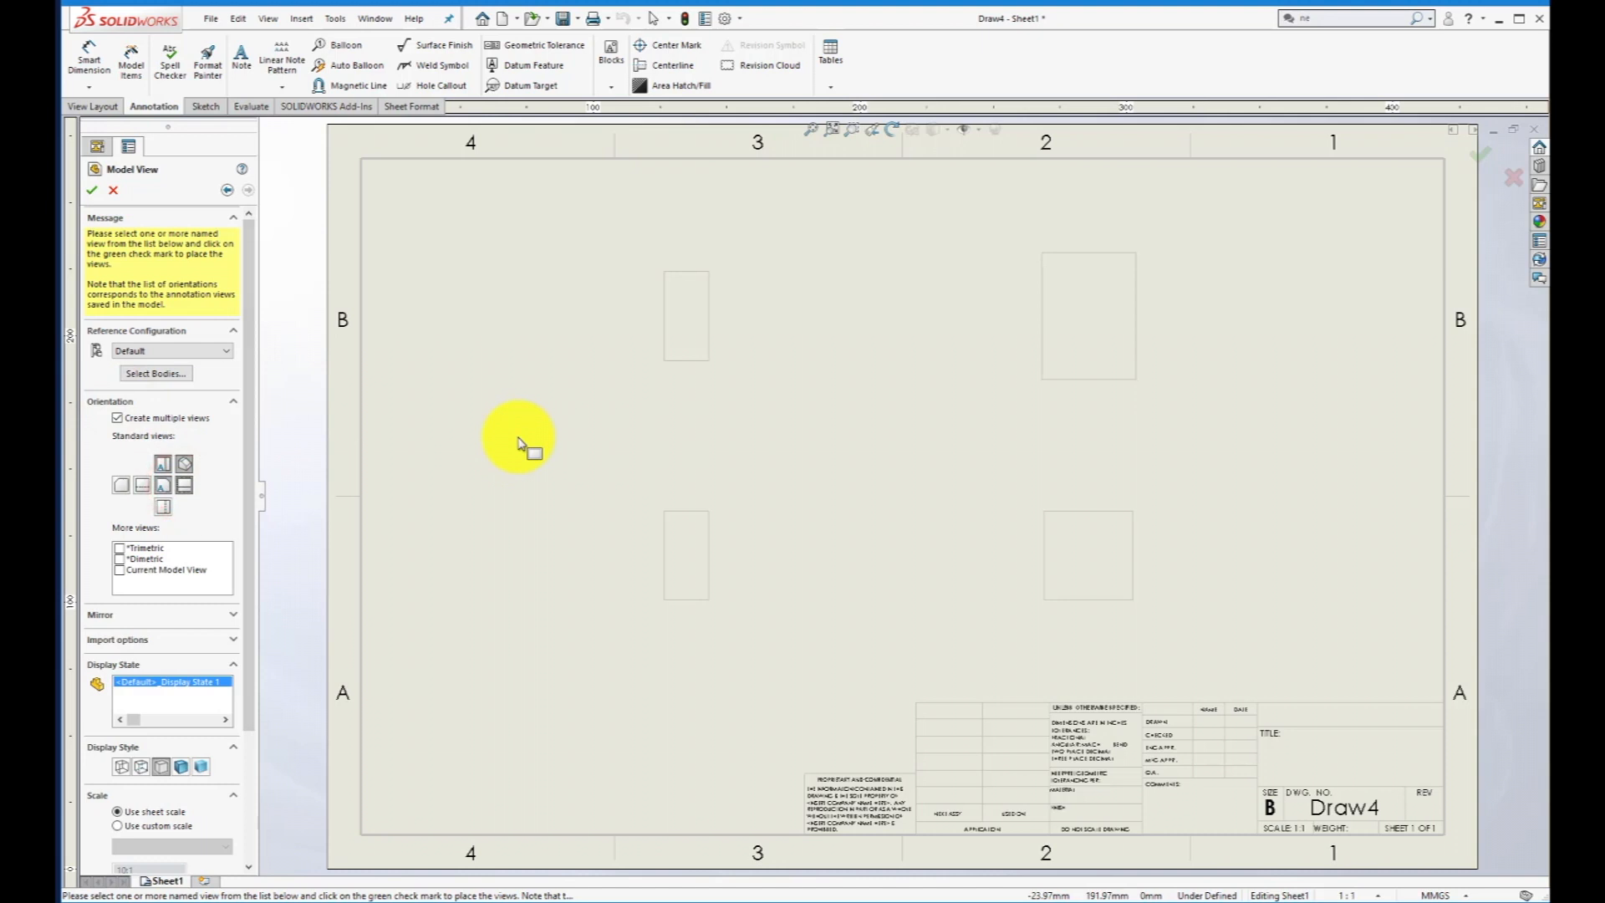
left_click(93, 190)
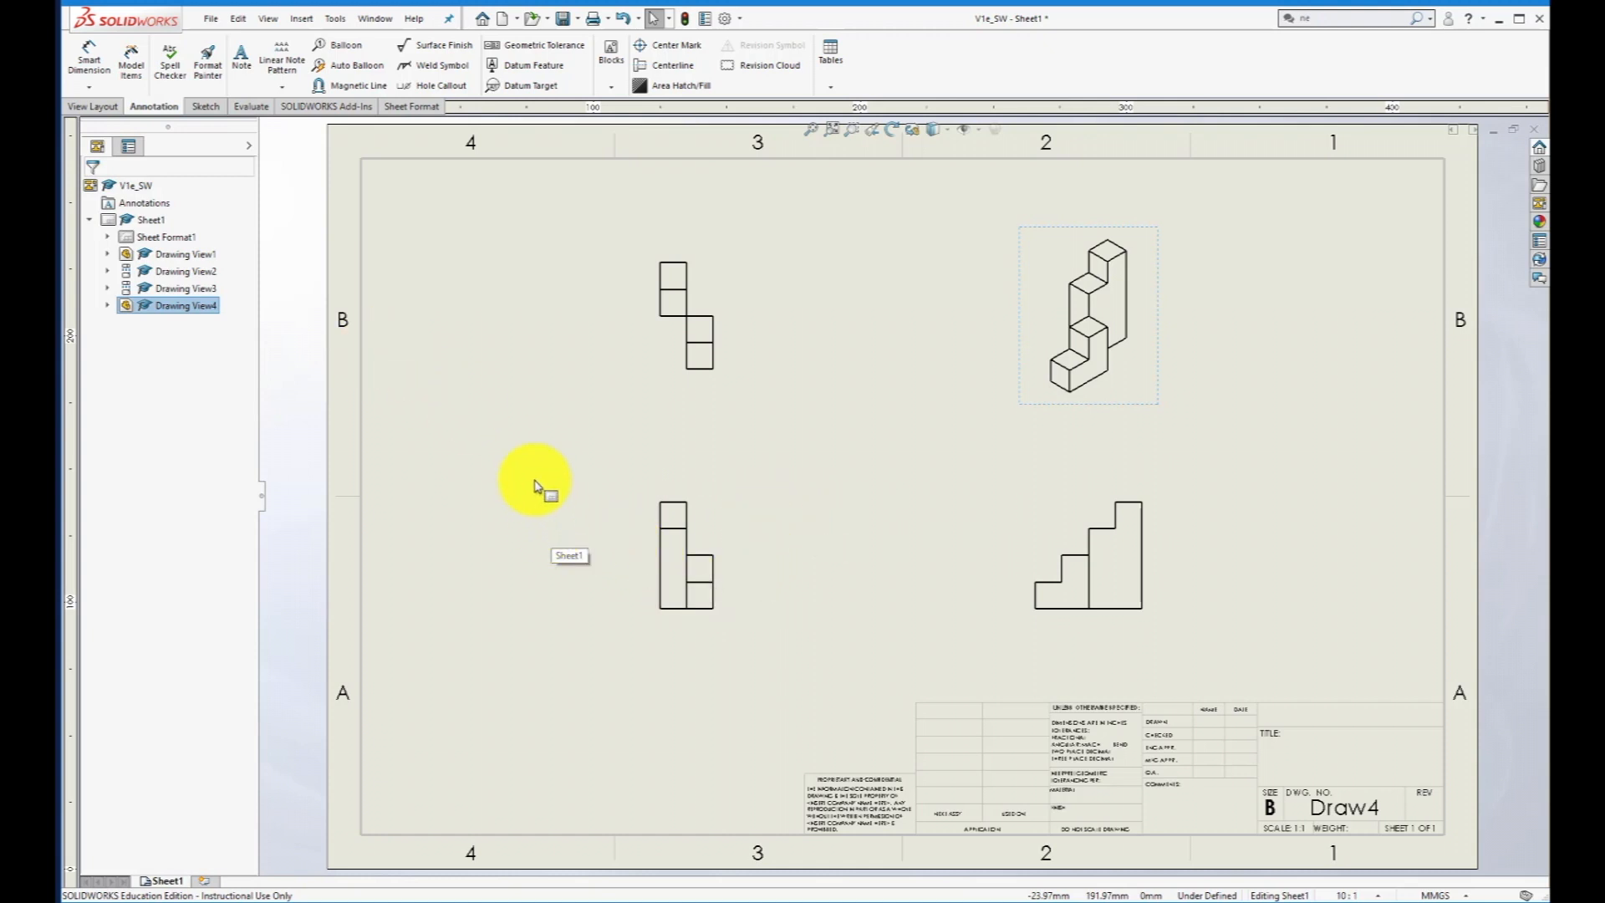
Dimension the right view's overall length and the distance from its left edge to its middle vertical line, below the view.
left_click(94, 57)
left_click(1036, 595)
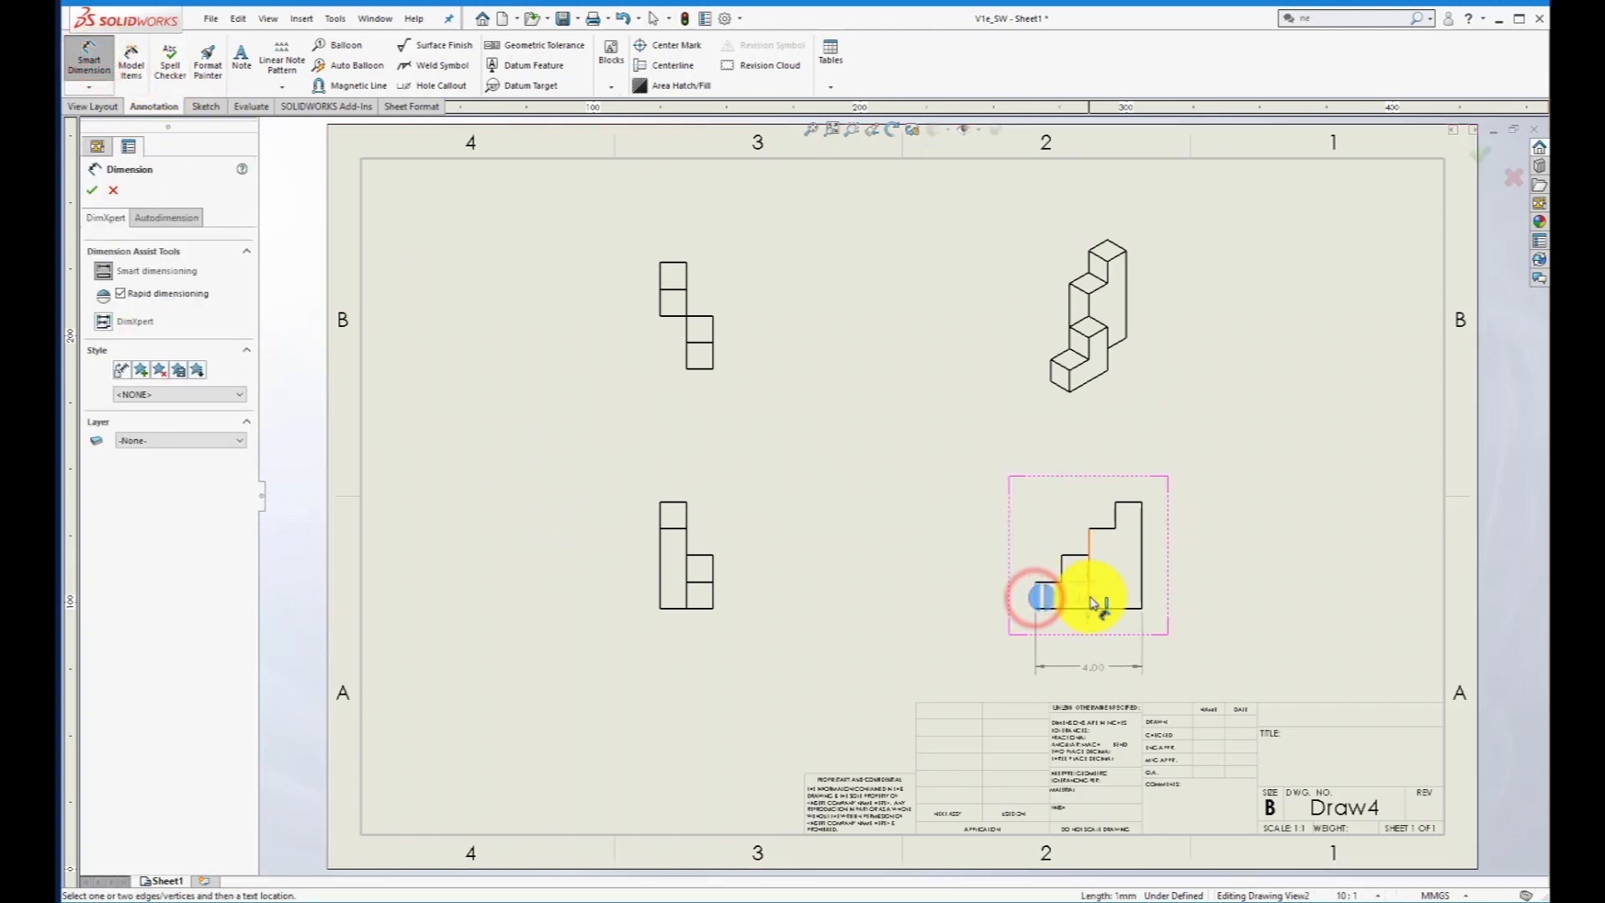
left_click(1089, 590)
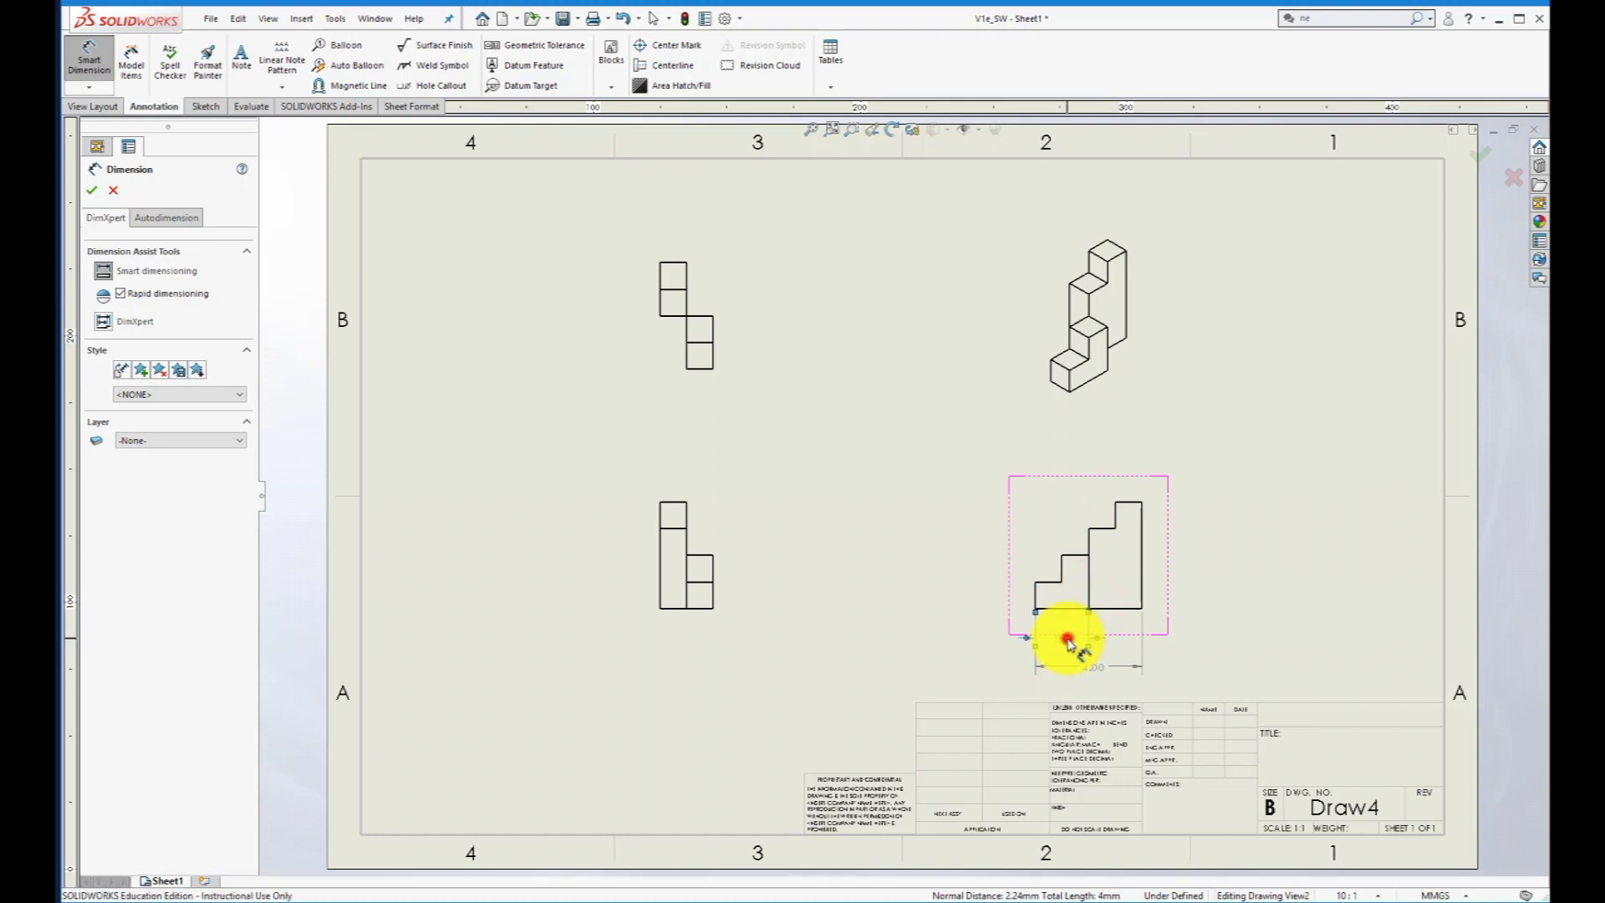
left_click(1065, 639)
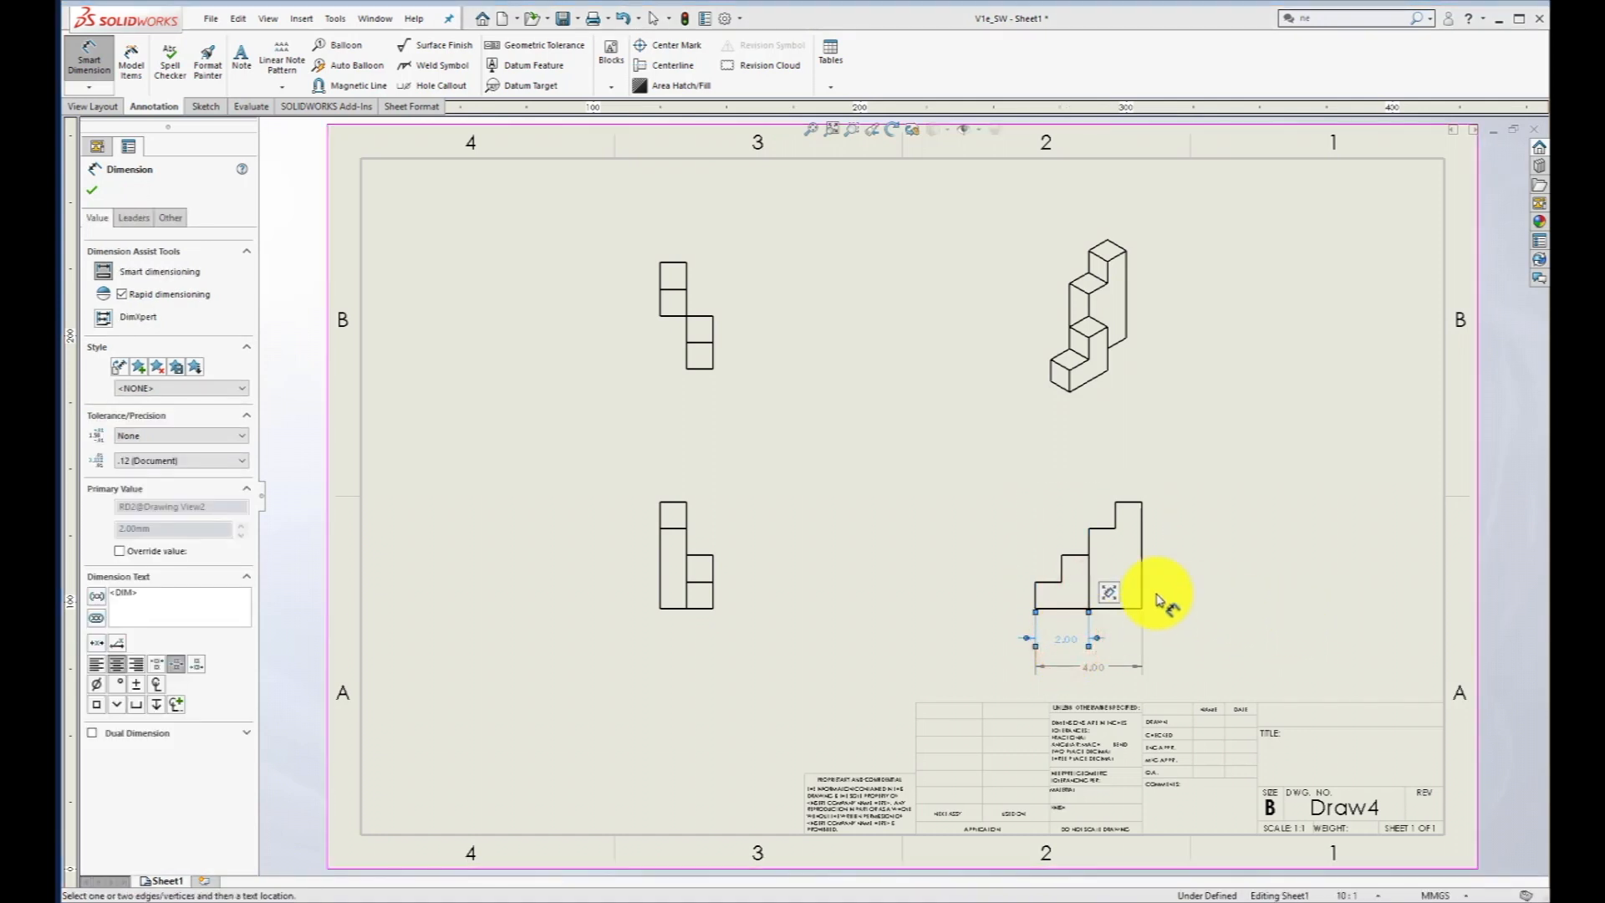
left_click(93, 191)
Dimension the distances from the right view's left edge to the second and third step edges, stacking both dimensions above the view.
left_click(89, 58)
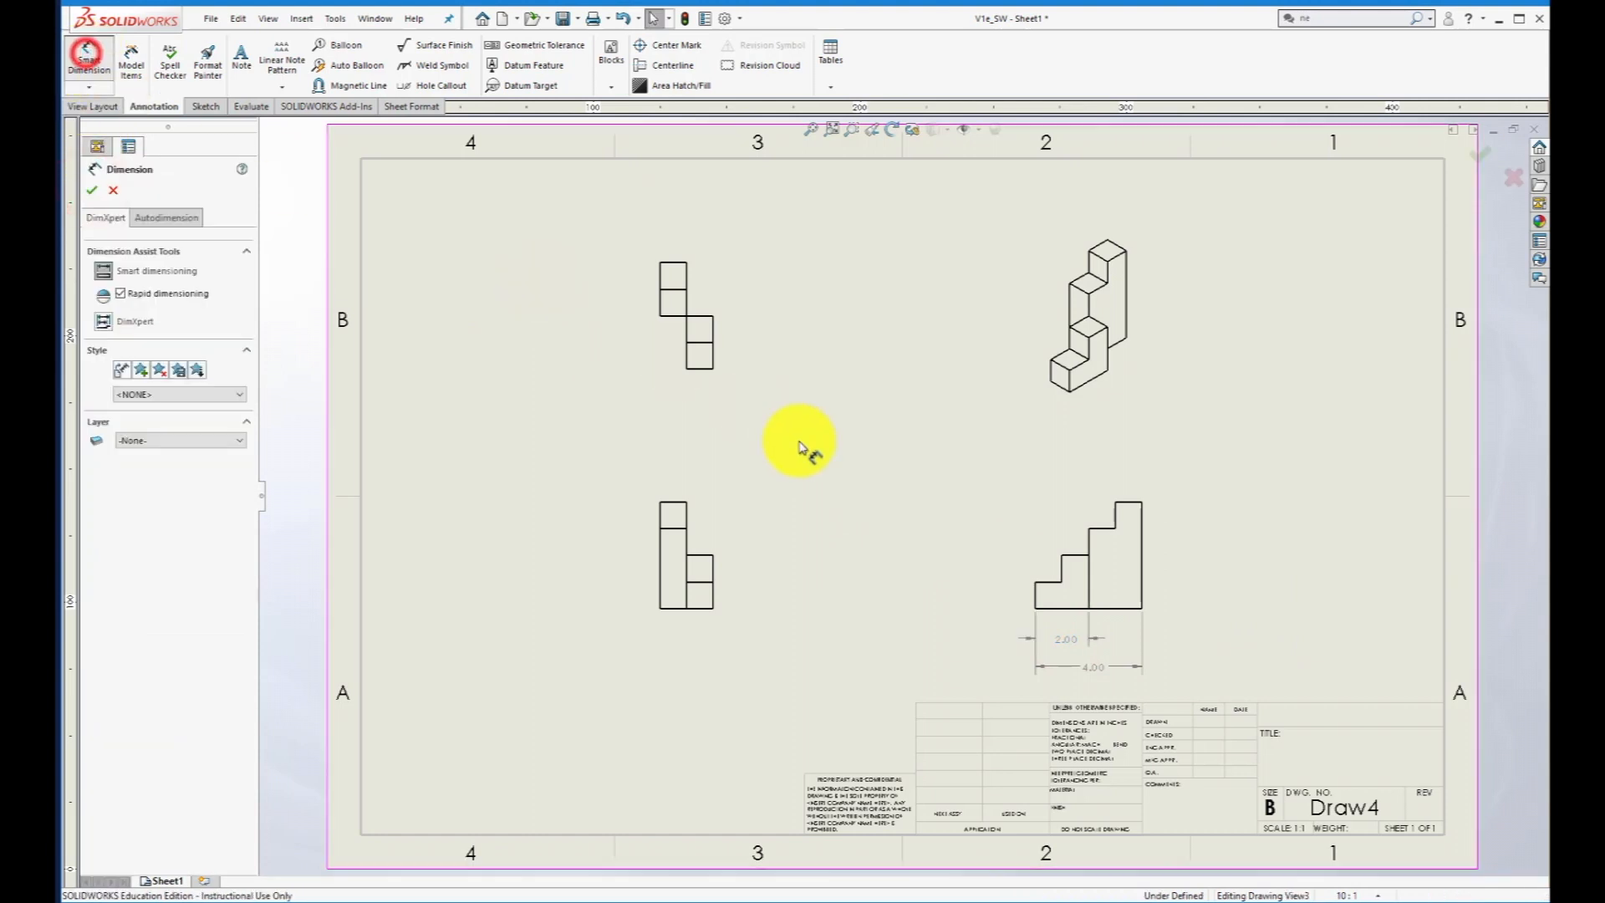
left_click(1035, 592)
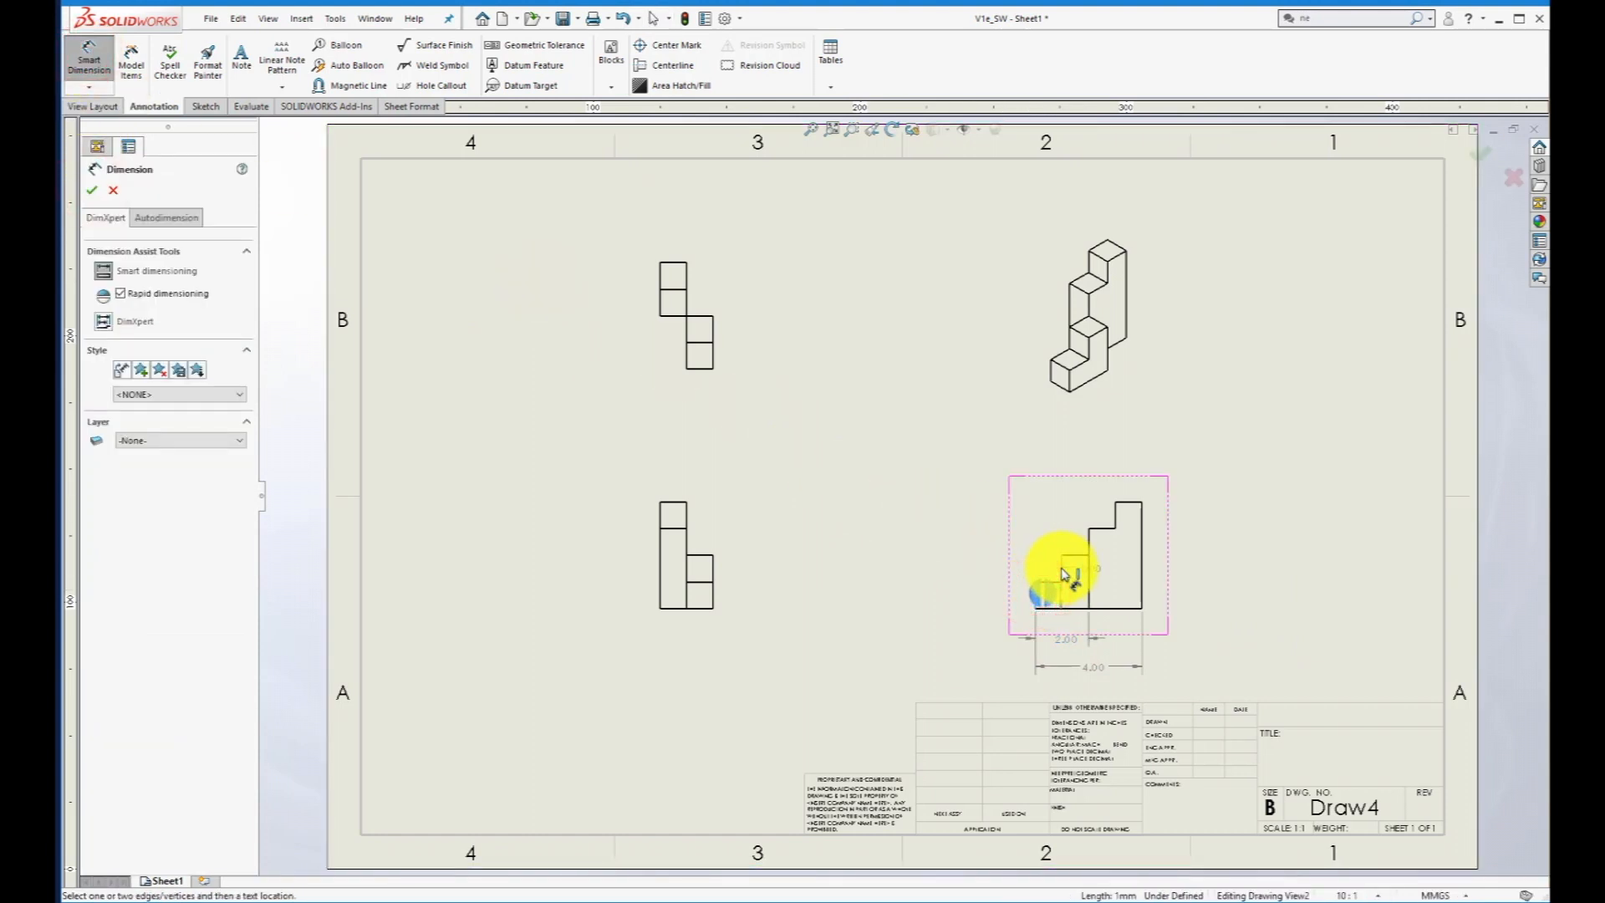
left_click(1060, 562)
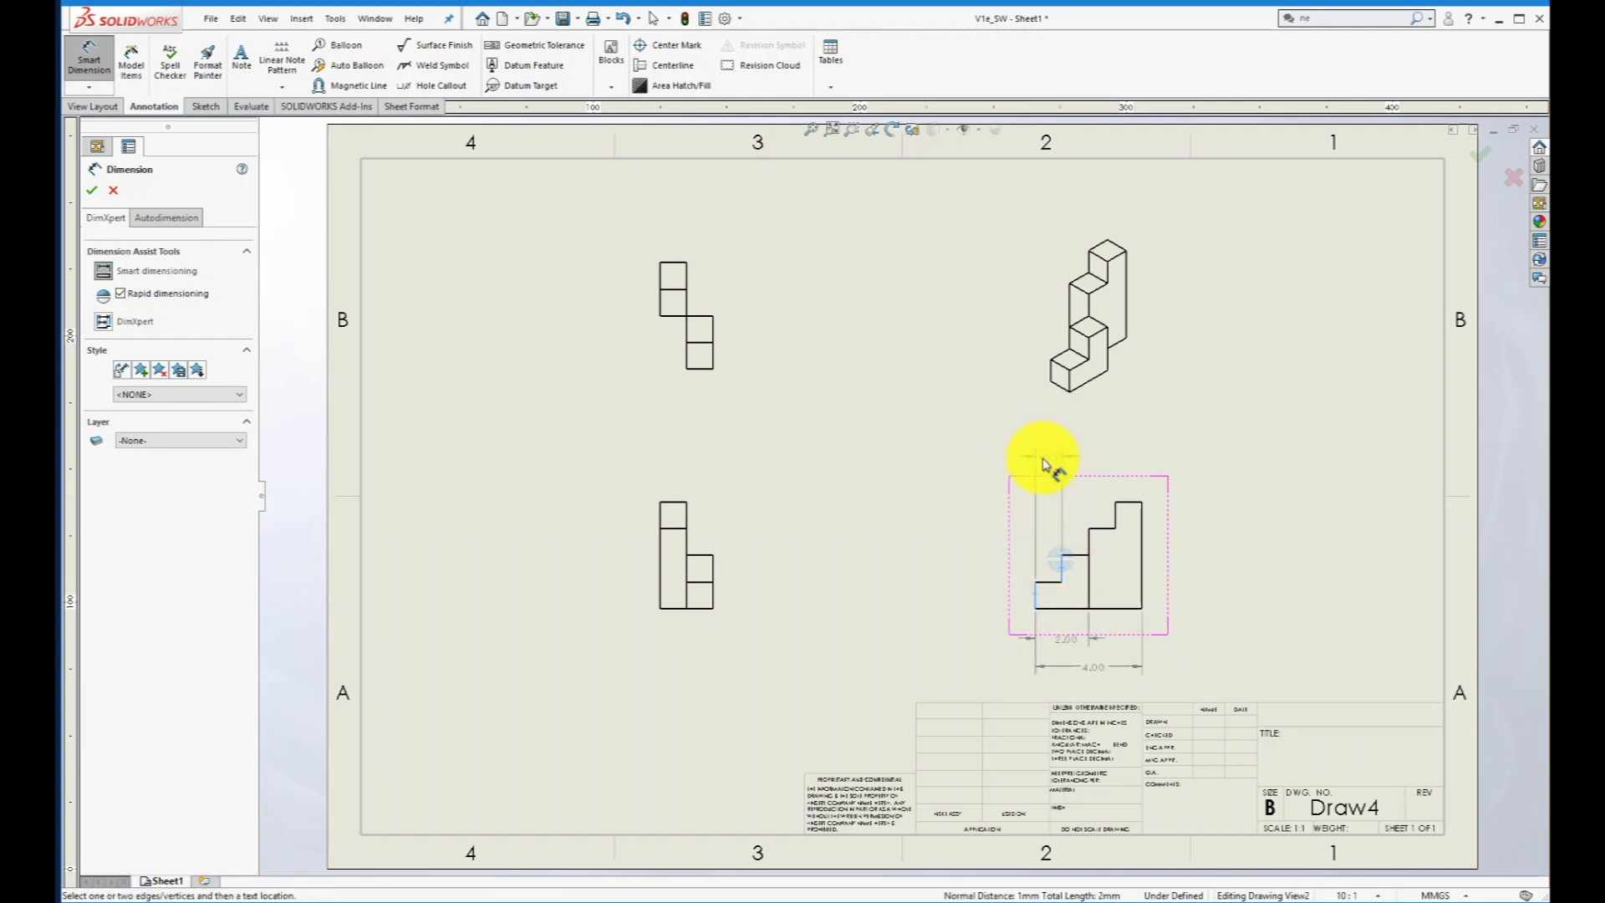
left_click(1002, 480)
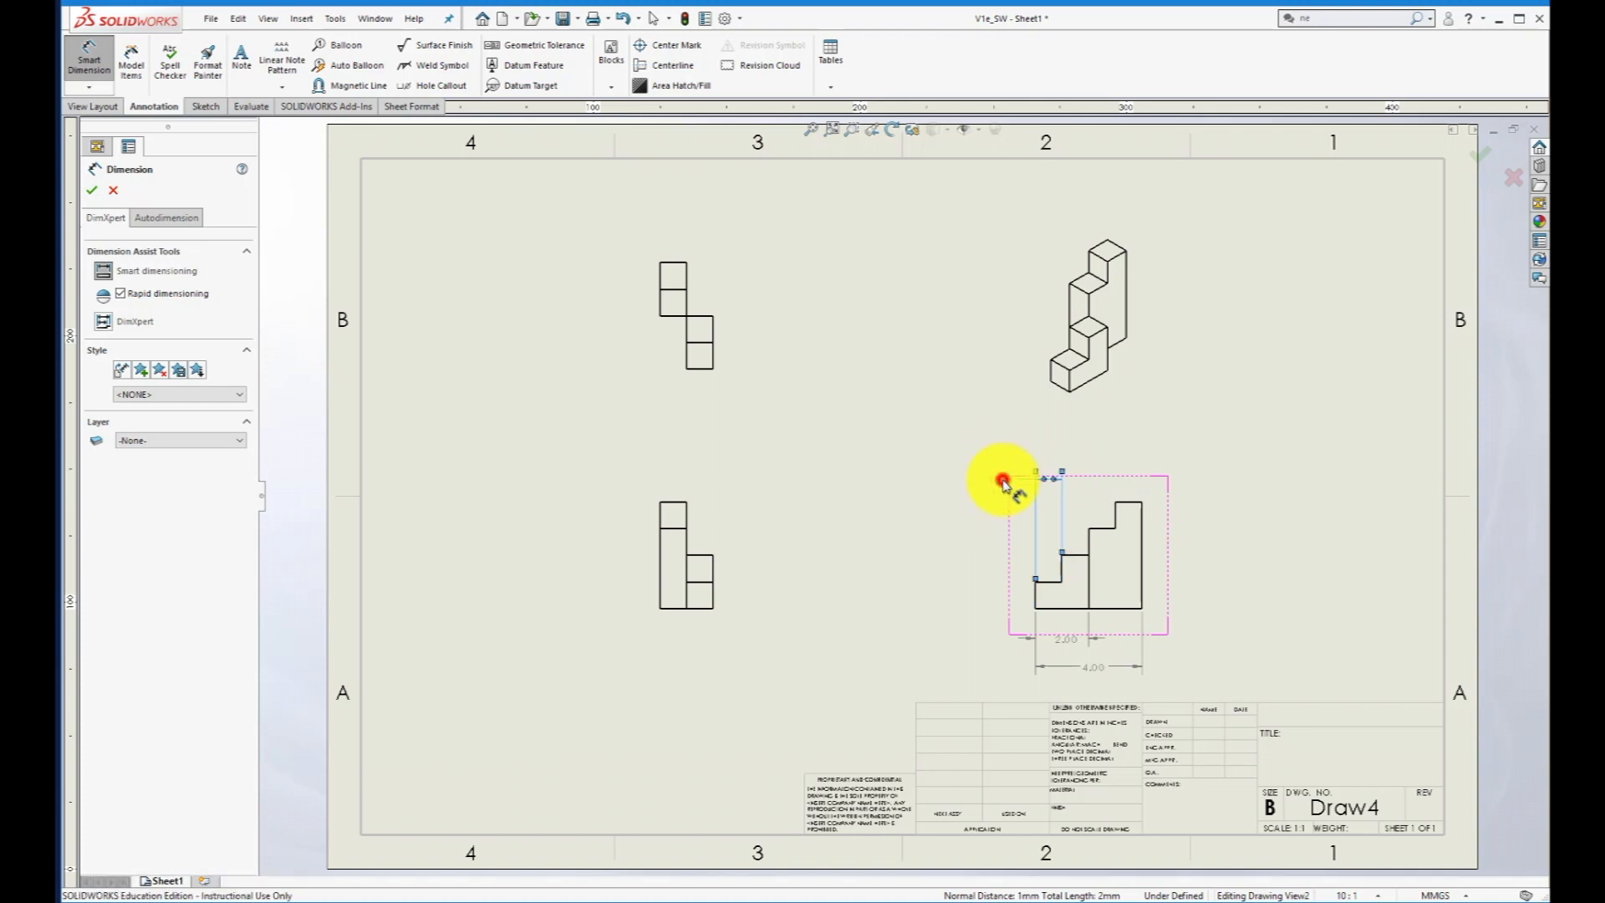
left_click(1035, 599)
left_click(1087, 541)
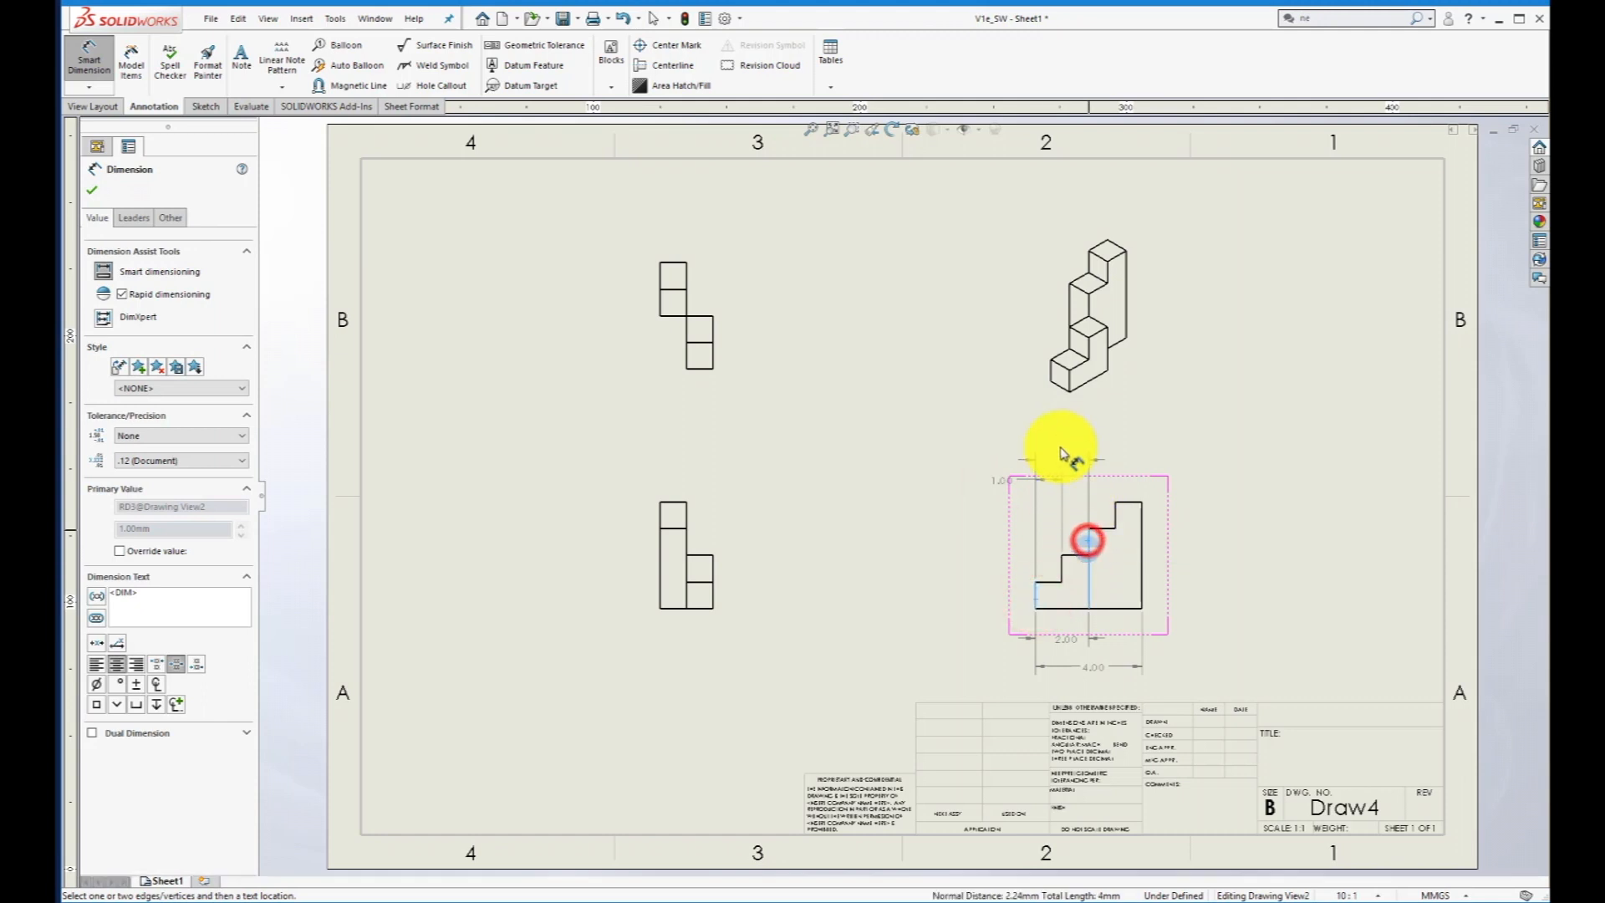
left_click(1003, 461)
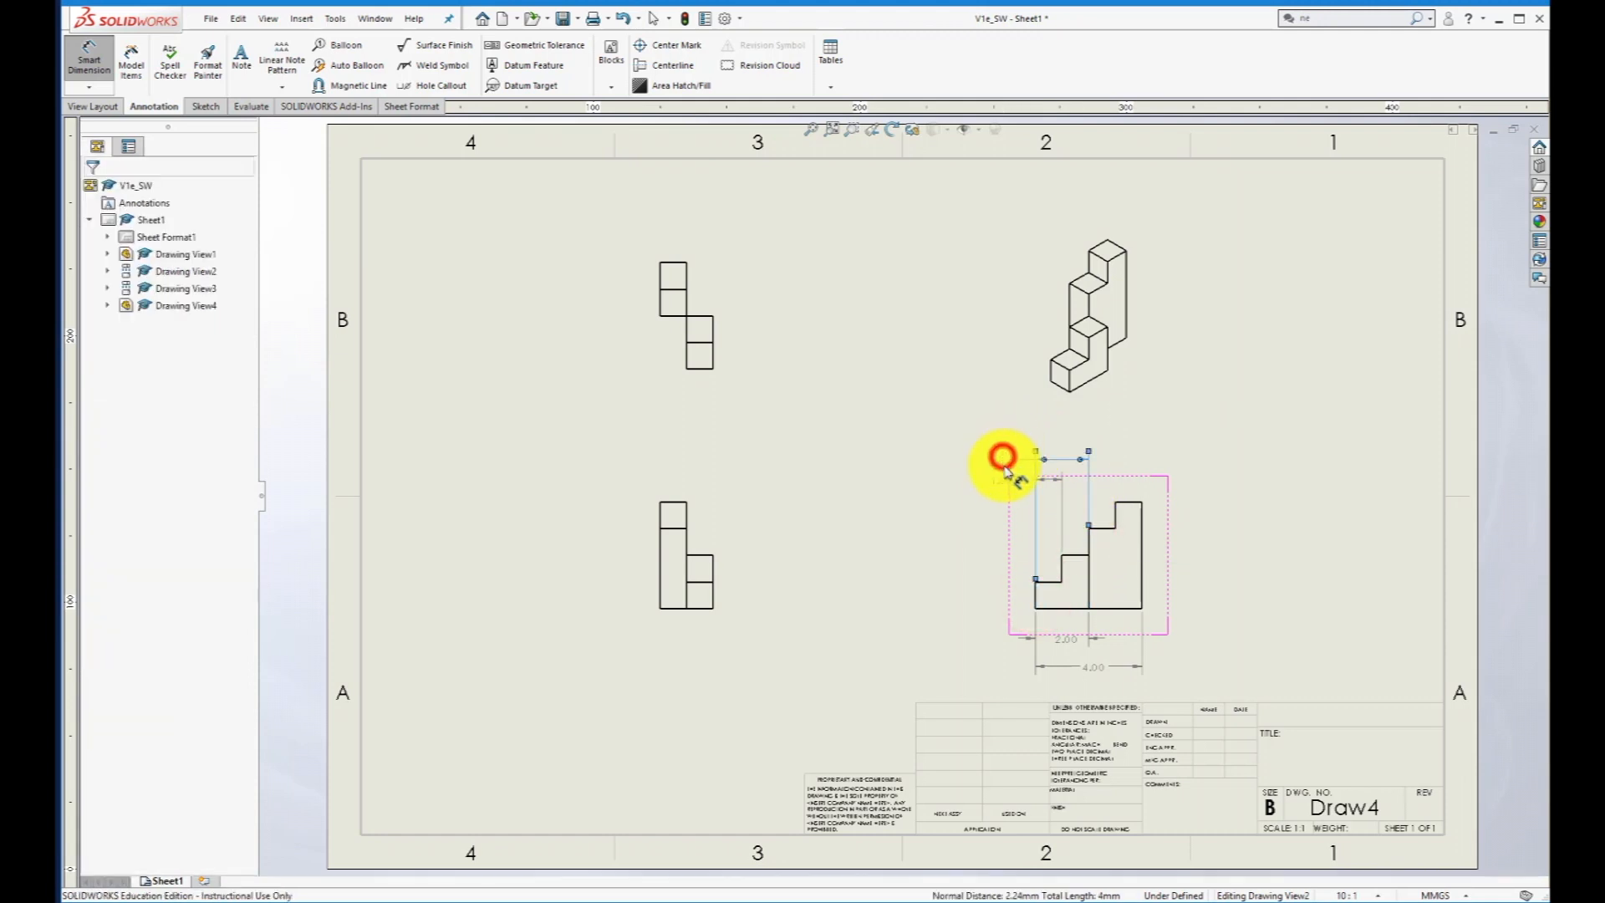
Dimension the distances from the right view's left edge to its topmost step edge and to its right edge, stacked above the view.
left_click(1034, 597)
left_click(1116, 512)
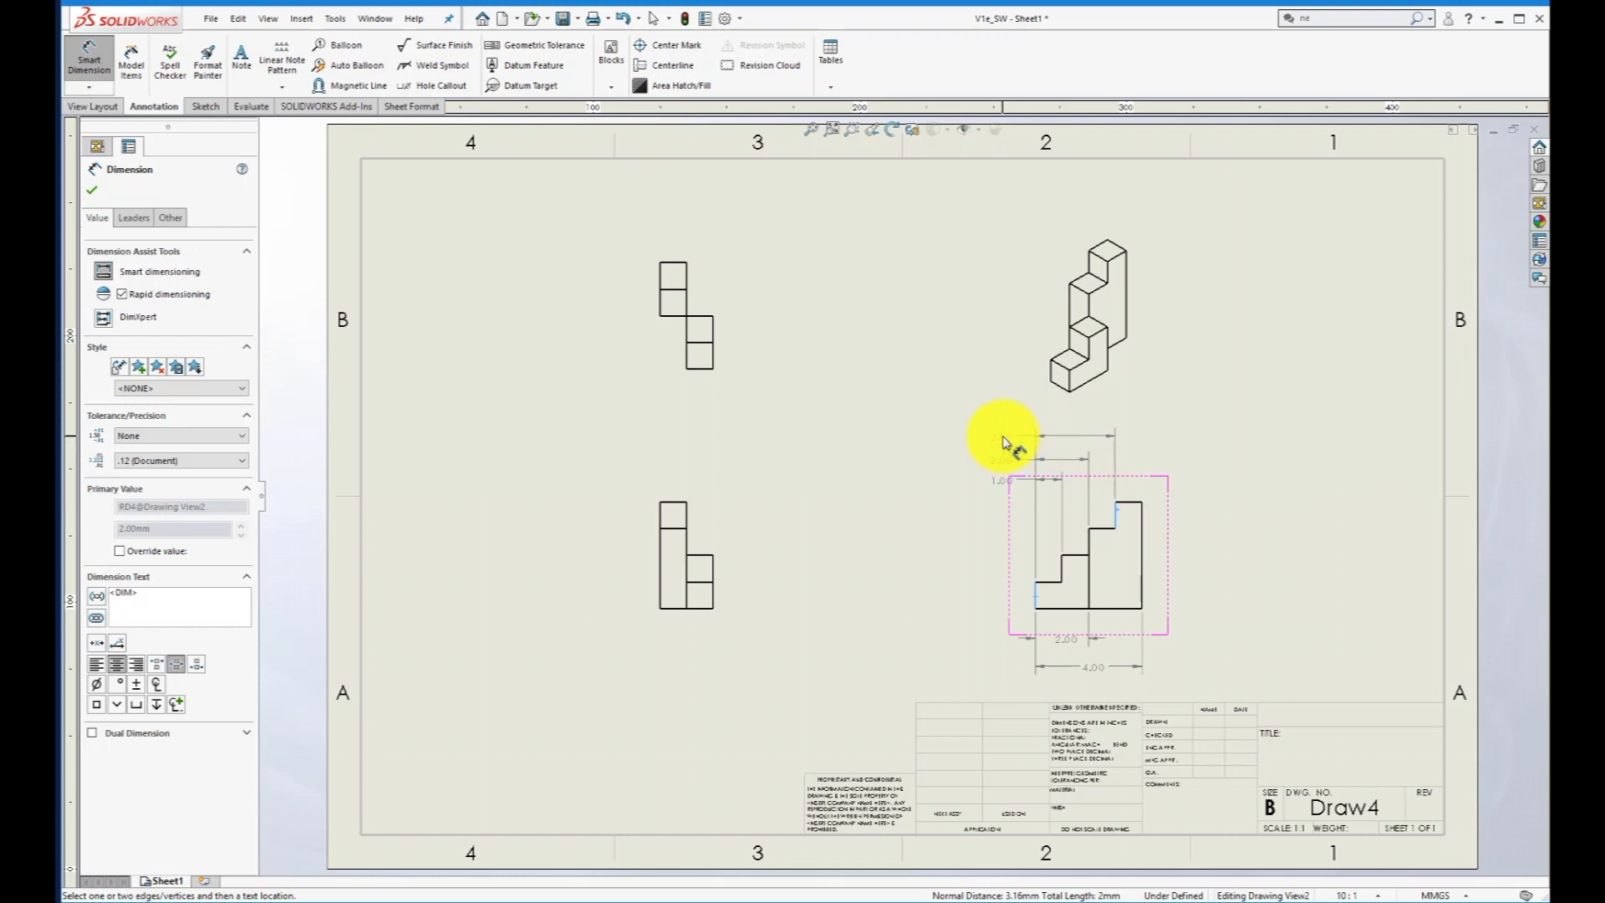
left_click(1004, 436)
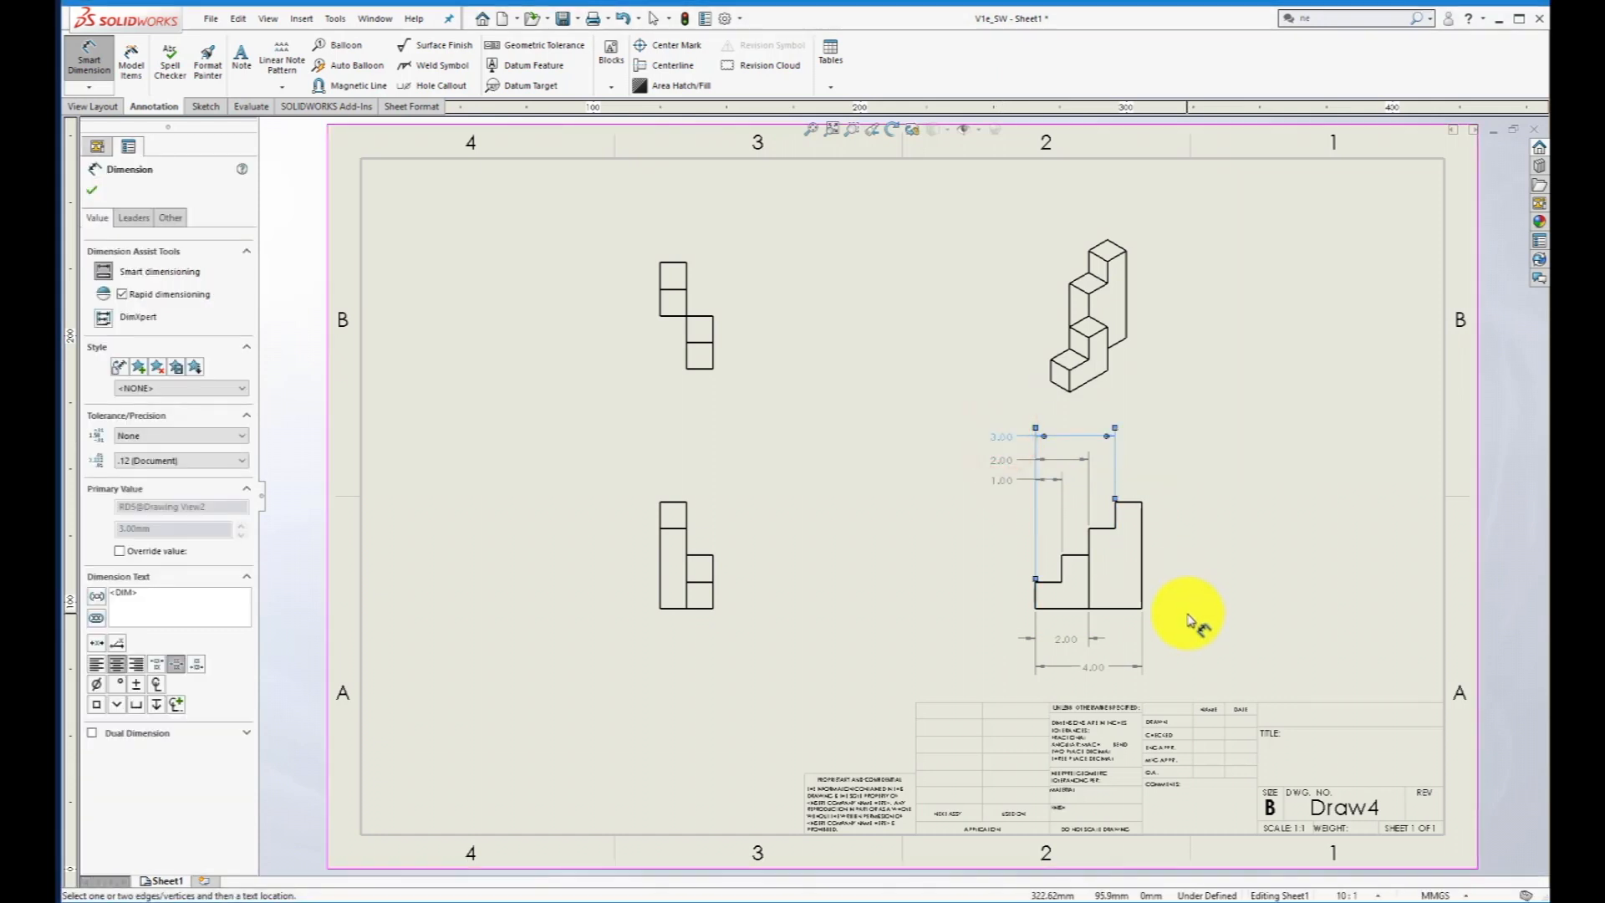
left_click(1036, 600)
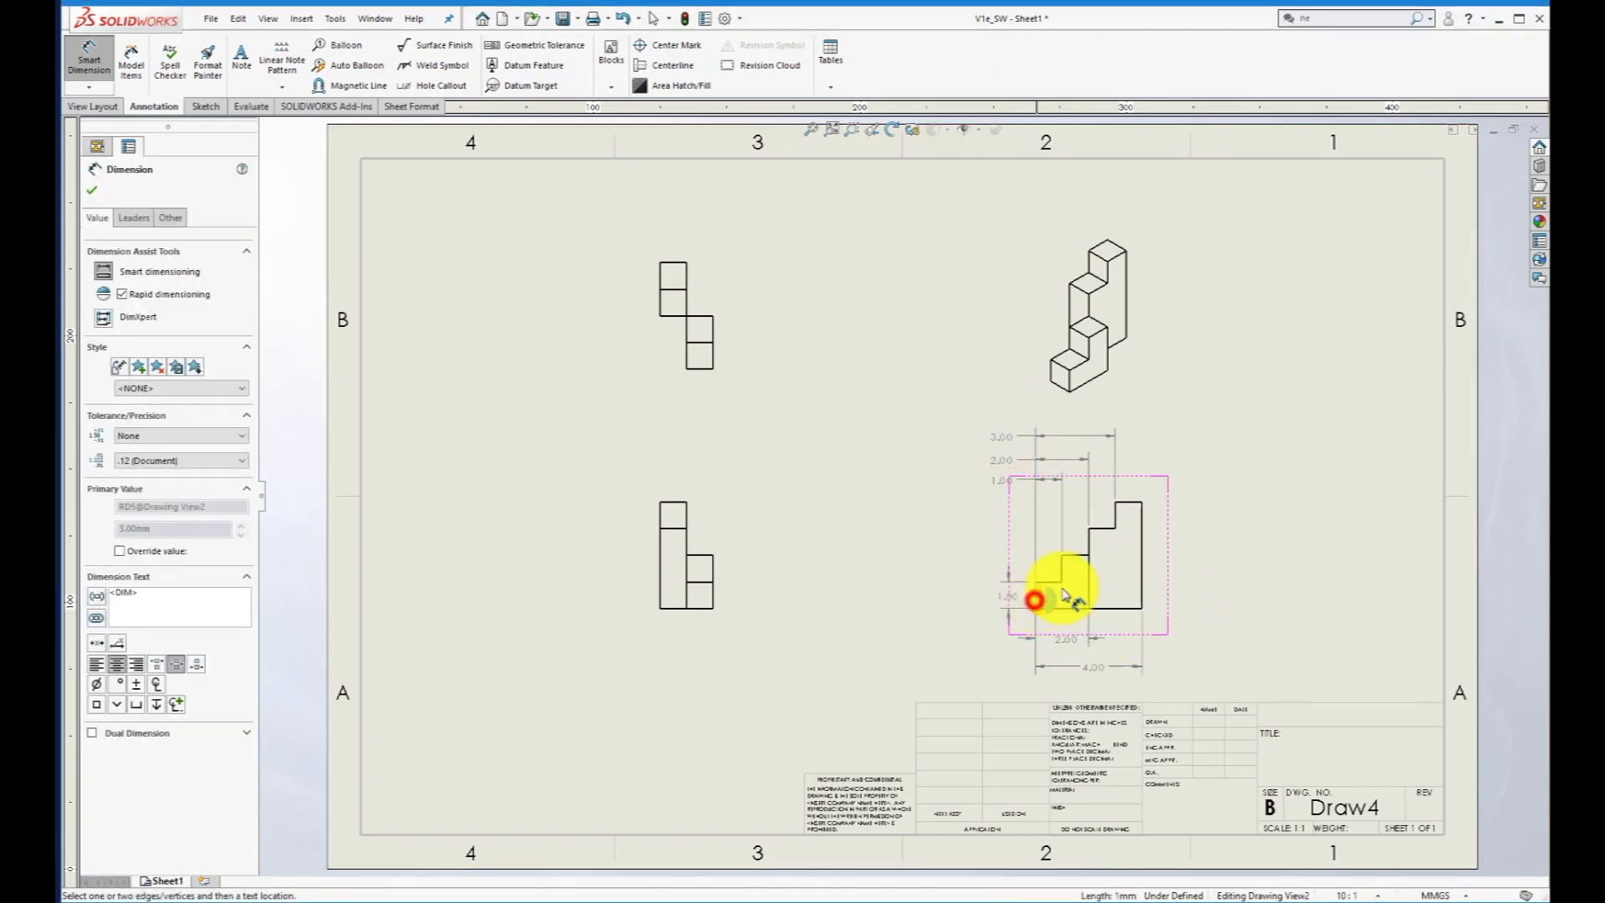
left_click(1142, 555)
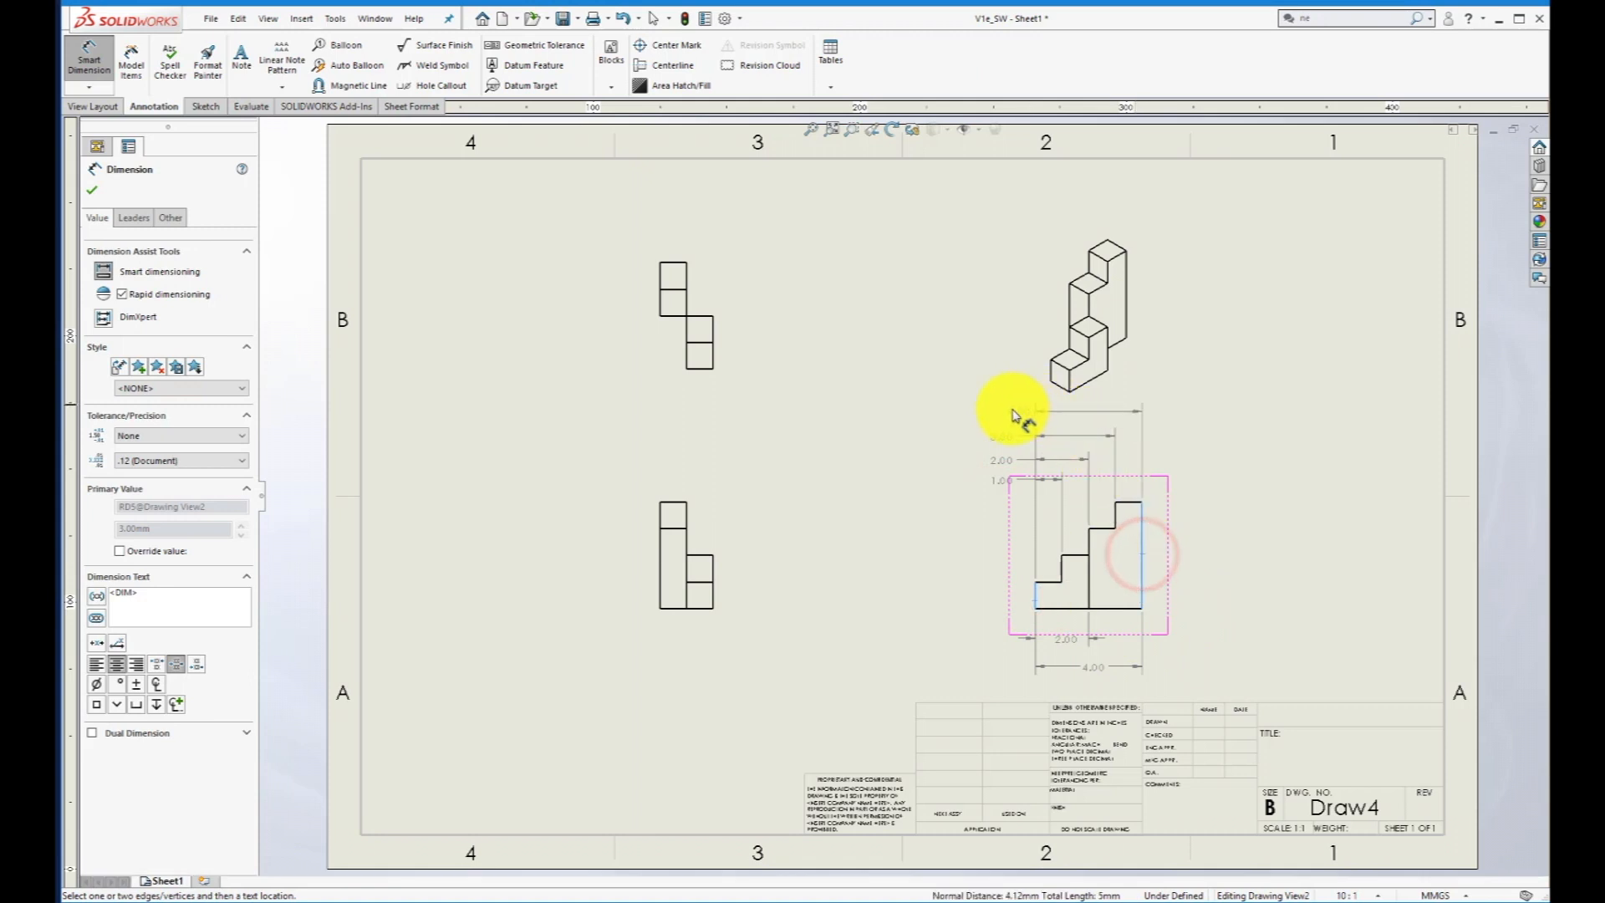
left_click(1007, 419)
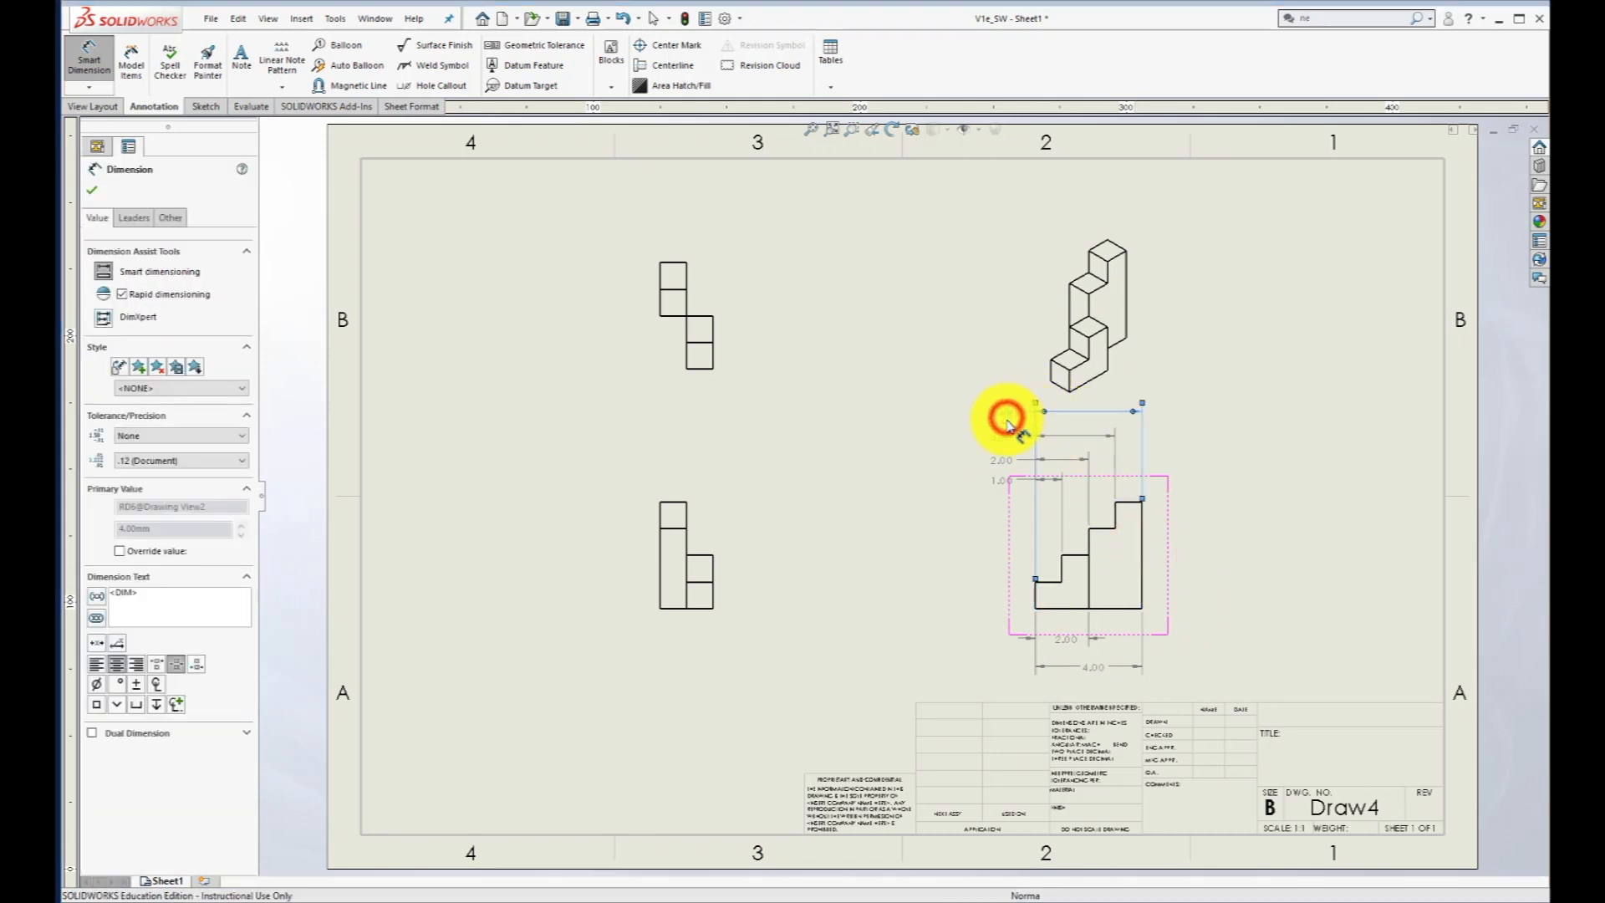
left_click(92, 189)
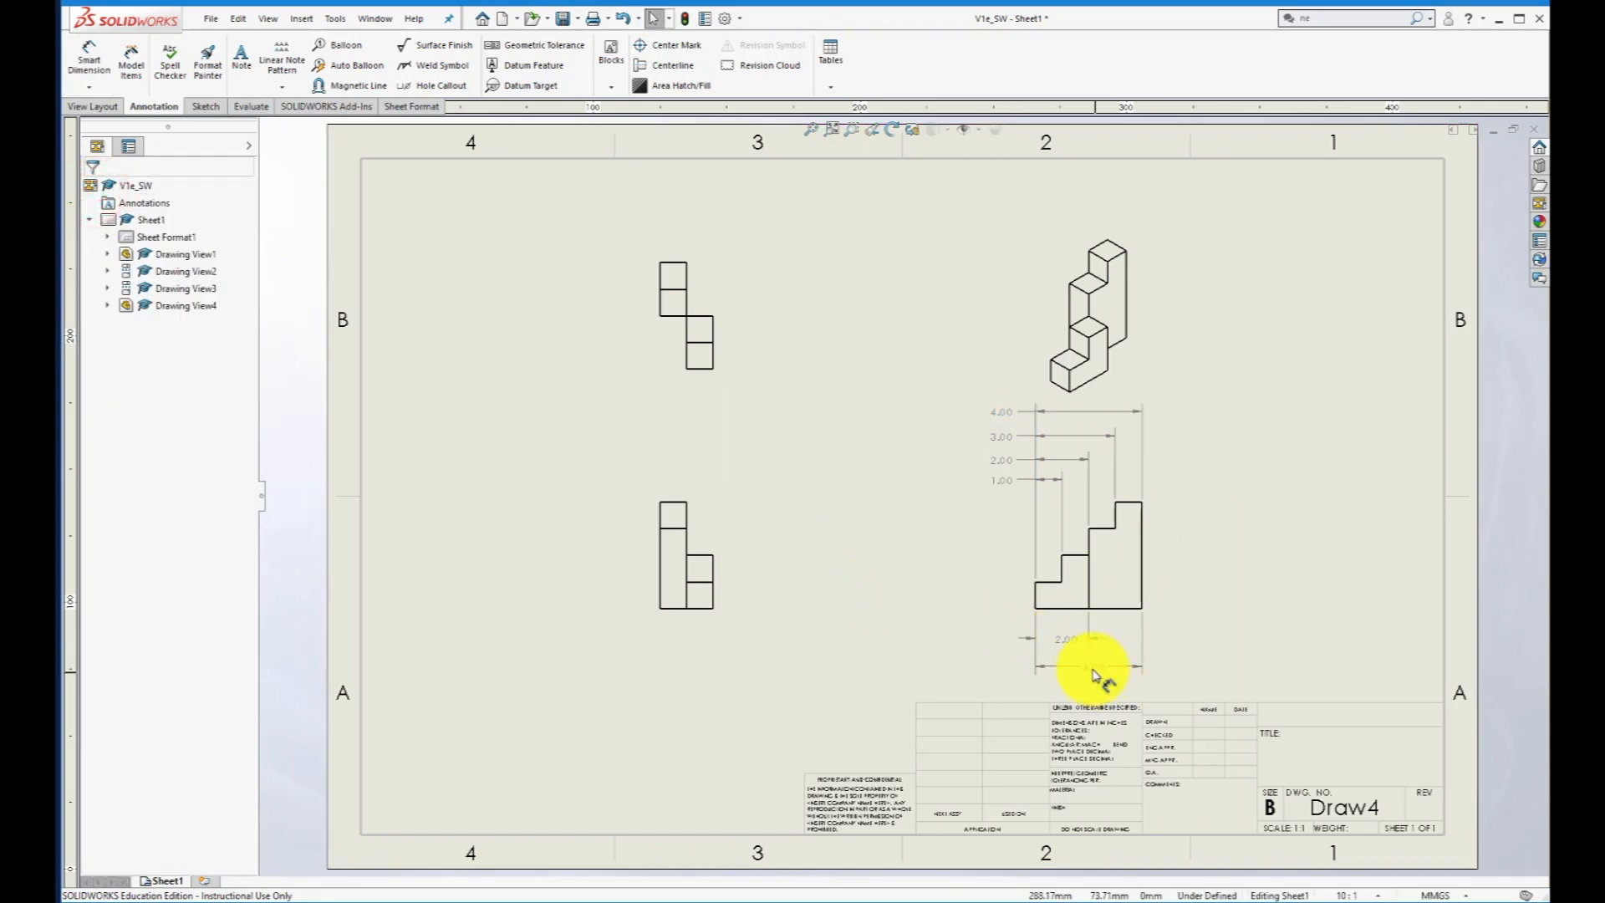
Delete the overall length dimension and the middle-line dimension below the right view.
key("Delete")
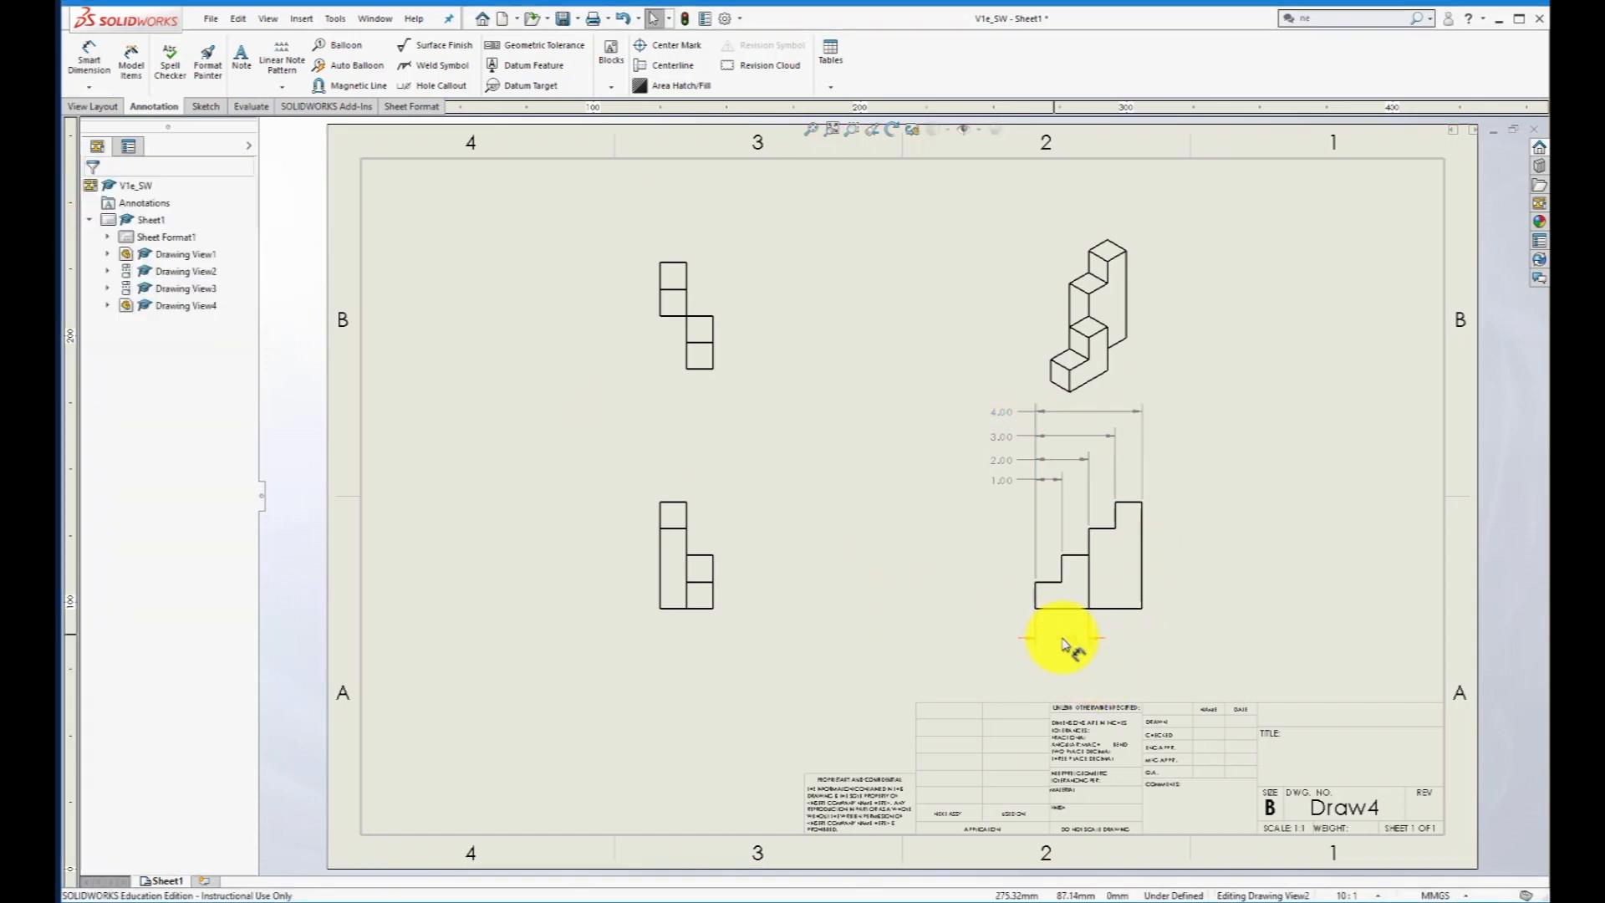
left_click(1063, 638)
key("Delete")
left_click(1088, 673)
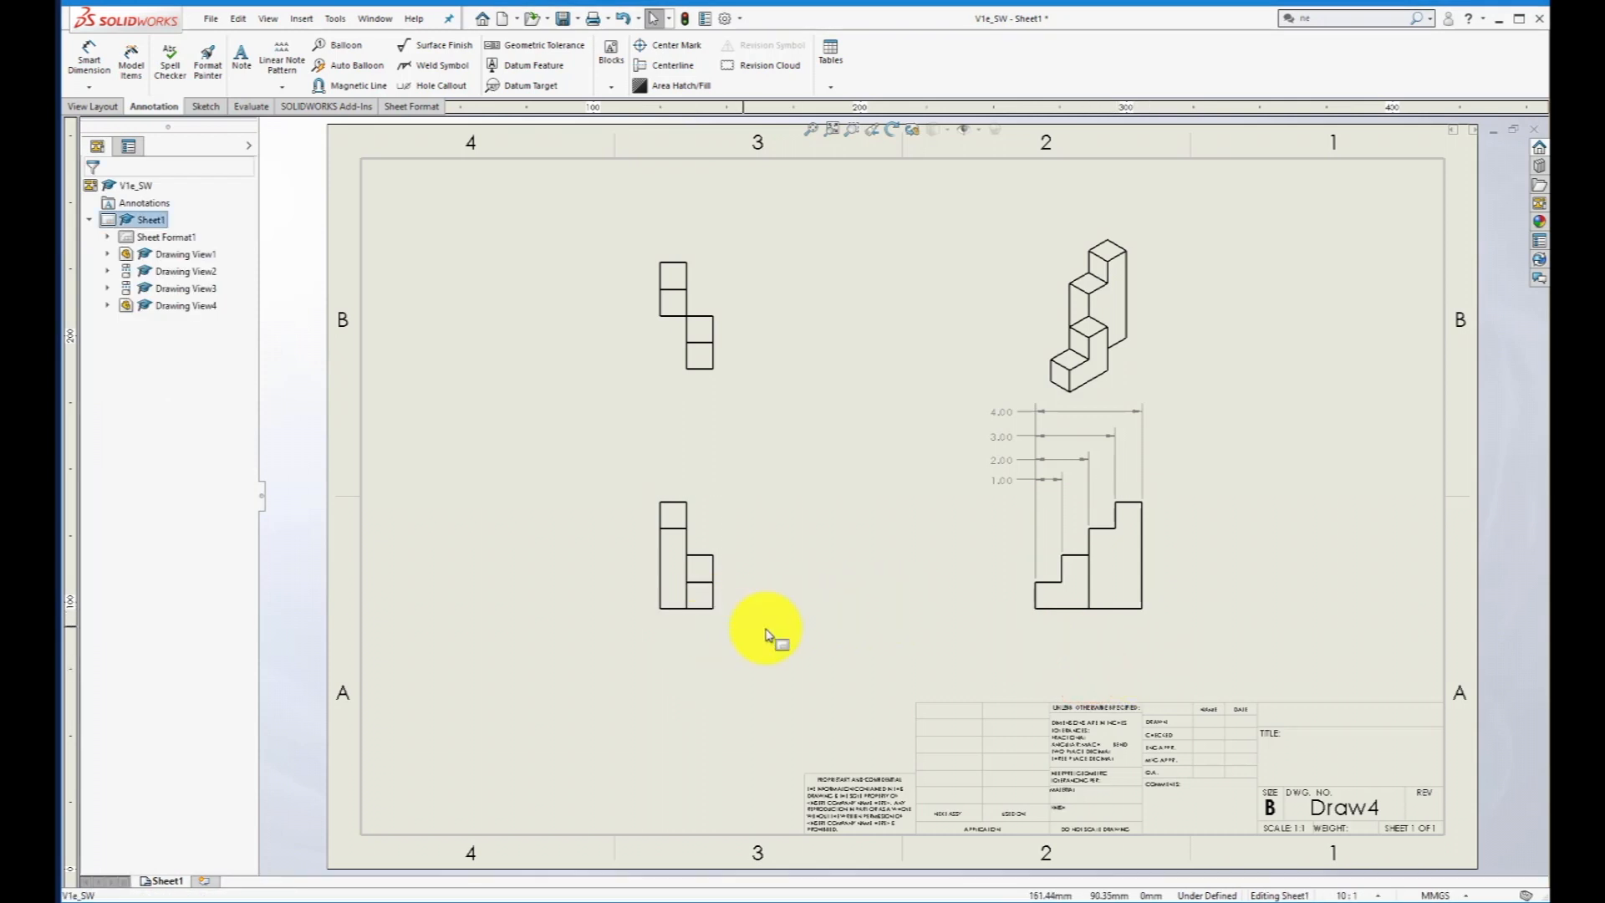
Space out the views by lowering the front view, moving the isometric view right and bringing the right view closer to the front view.
left_click_drag(704, 628, 696, 659)
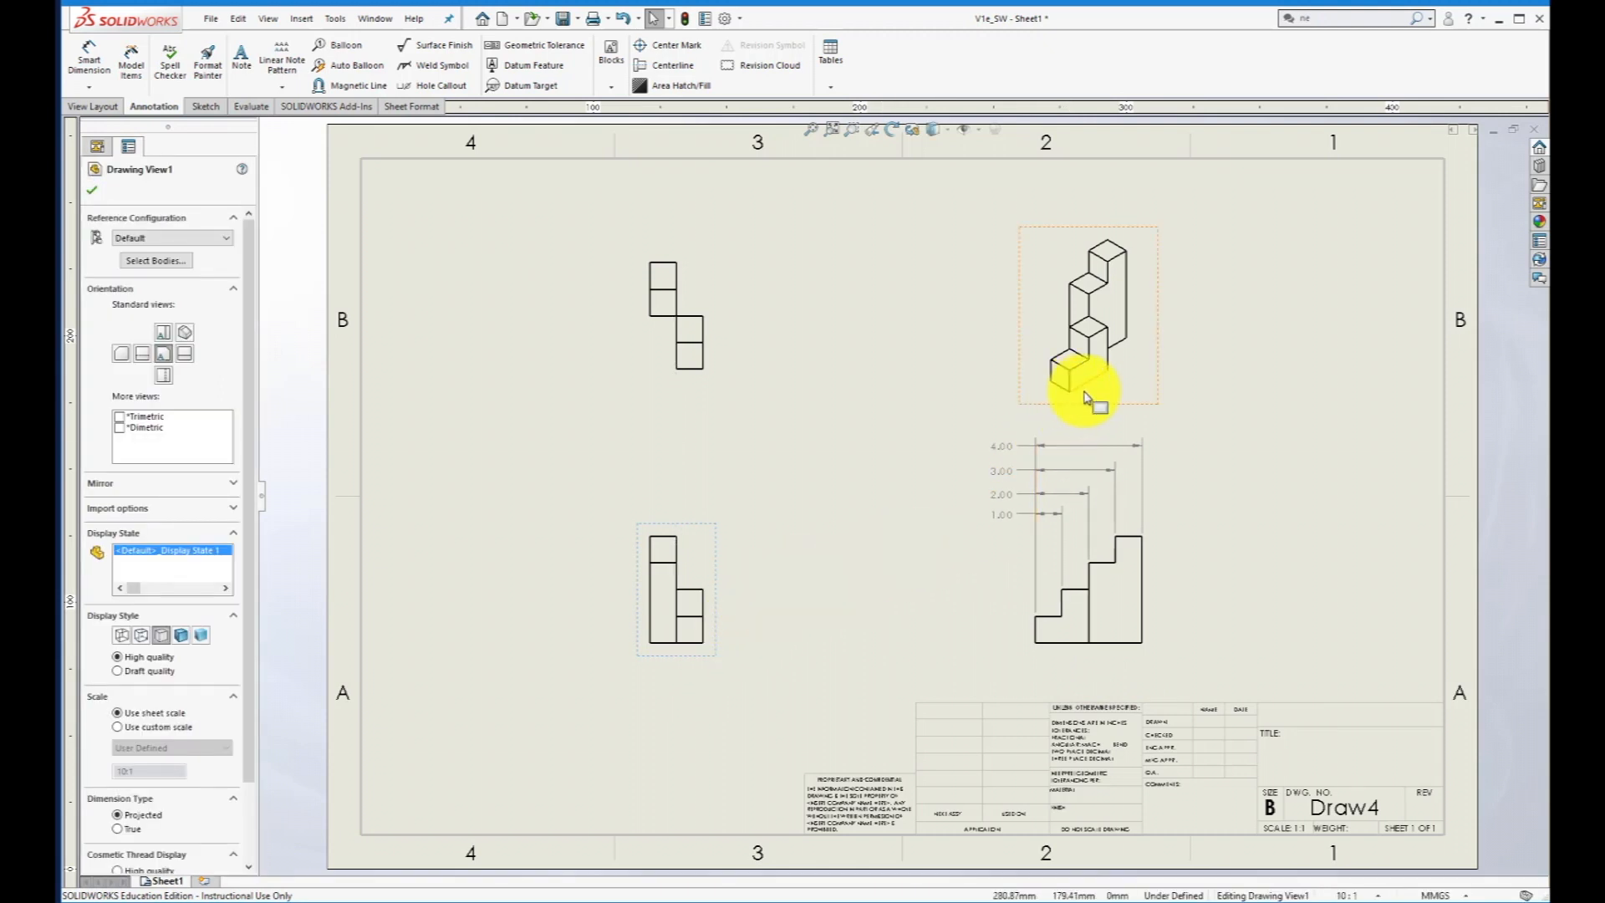
left_click_drag(1103, 411, 1292, 392)
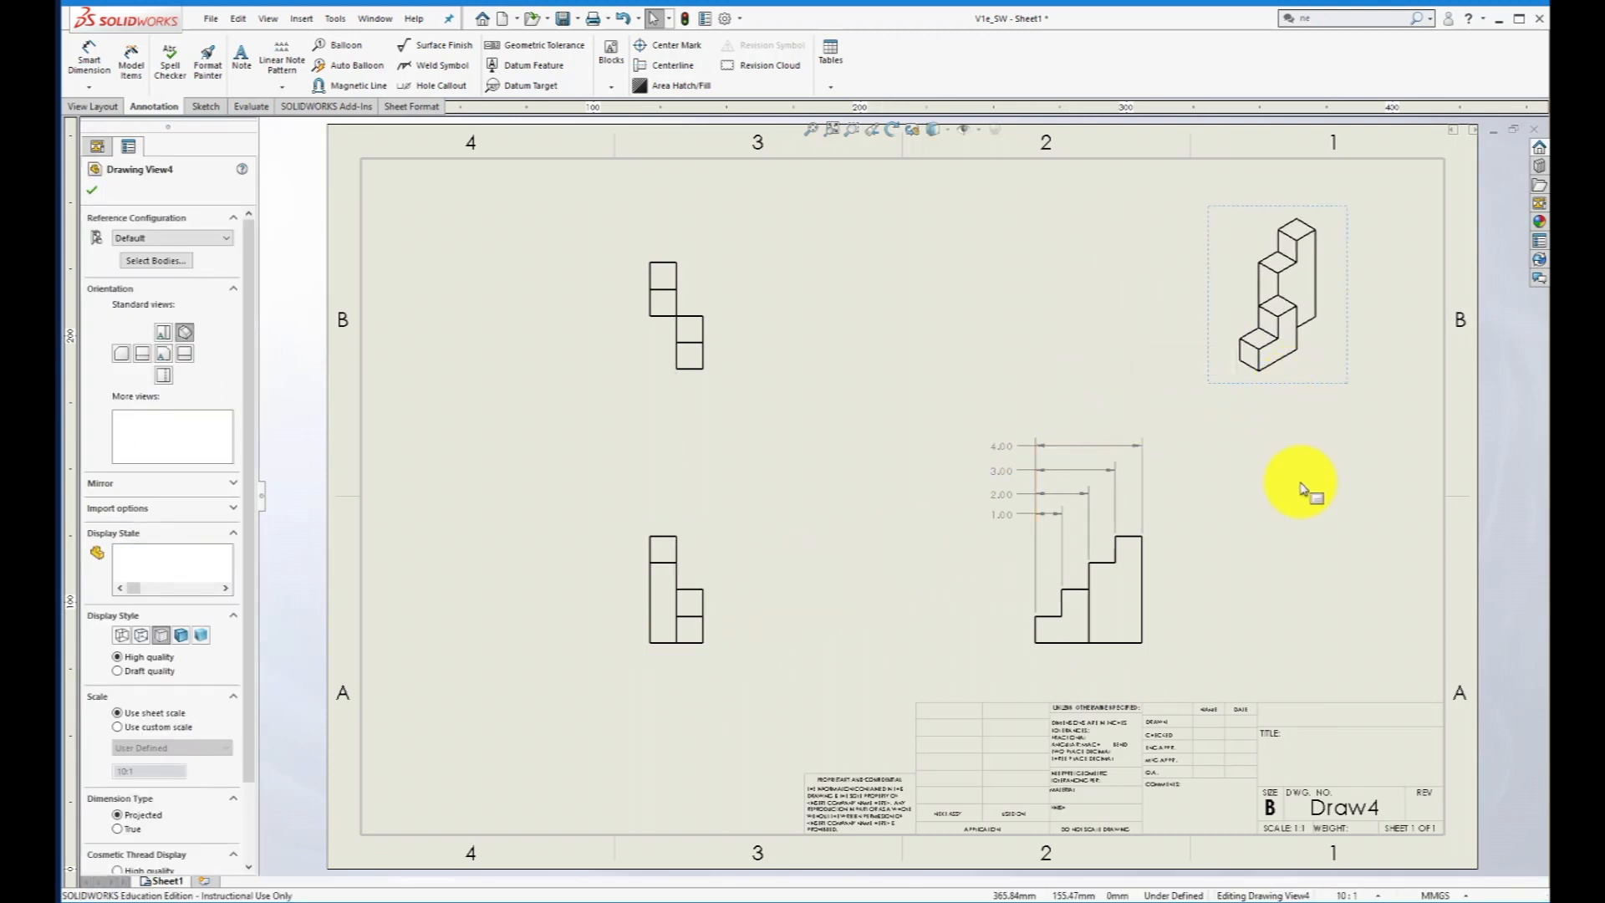
left_click_drag(1021, 647, 904, 646)
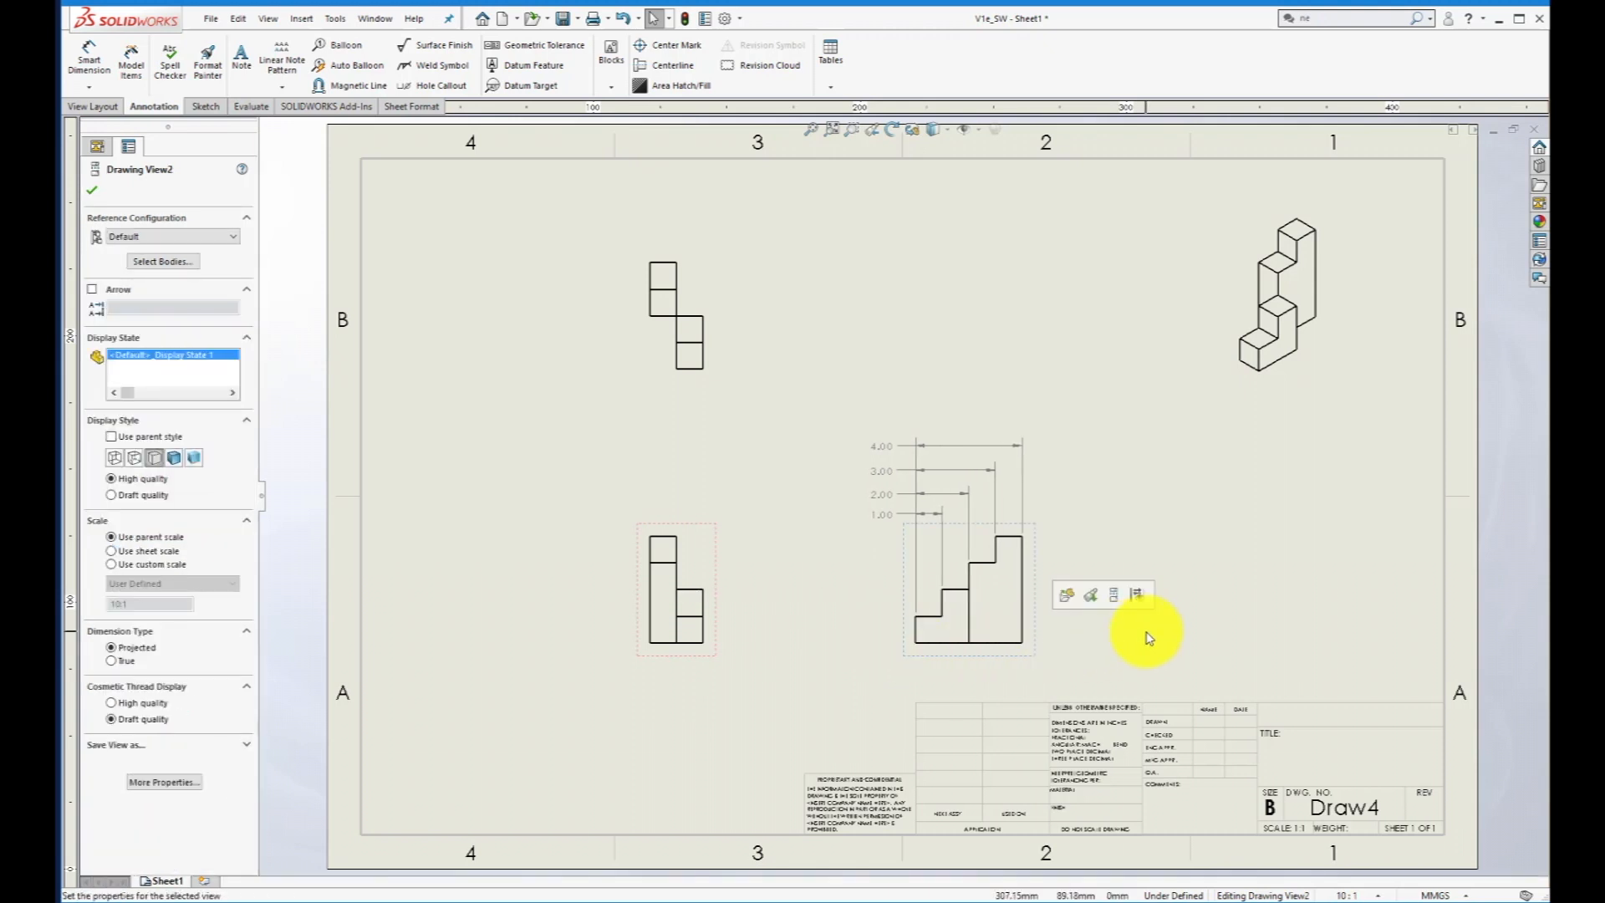
left_click(1156, 531)
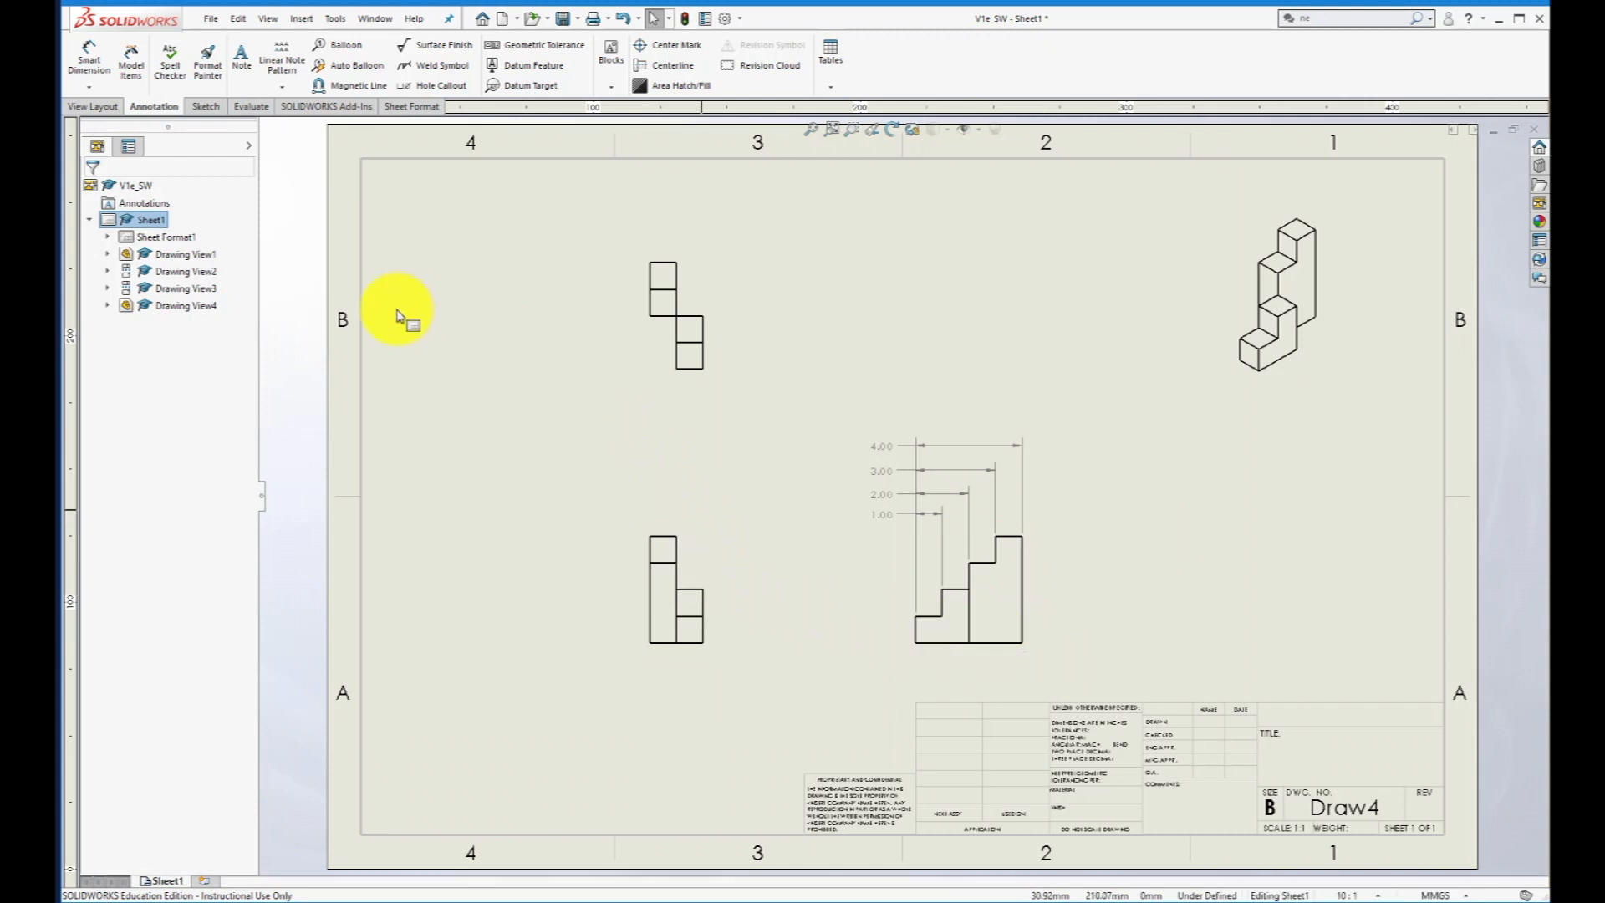
Dimension the front view's lower-step width and overall width from its right edge, stacked below the view.
left_click(89, 57)
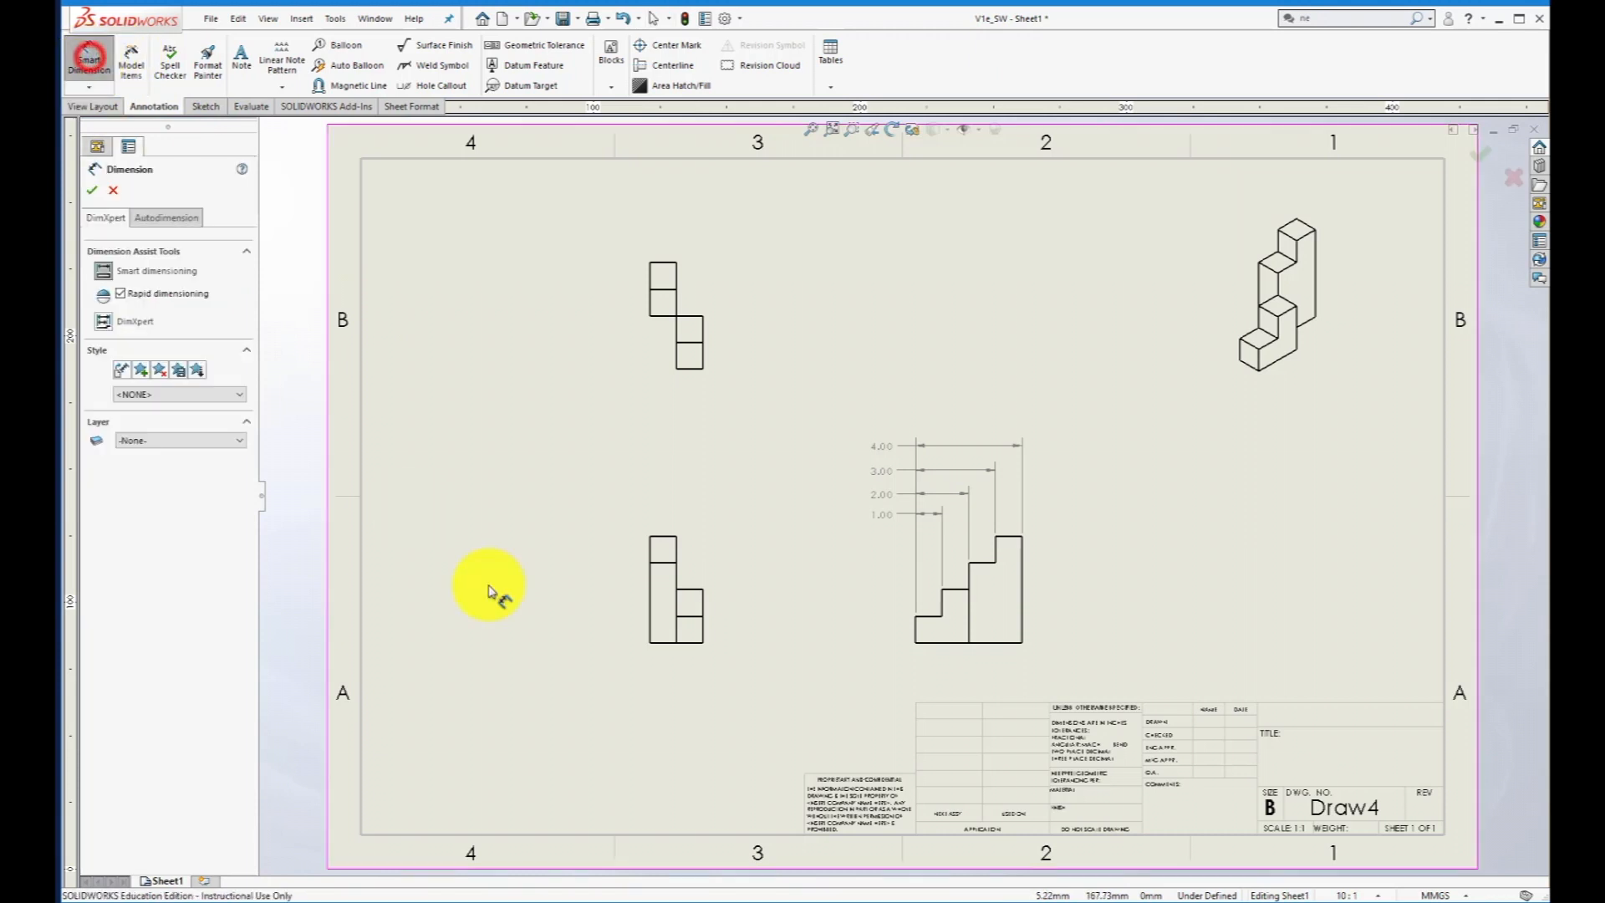
left_click(702, 633)
left_click(677, 631)
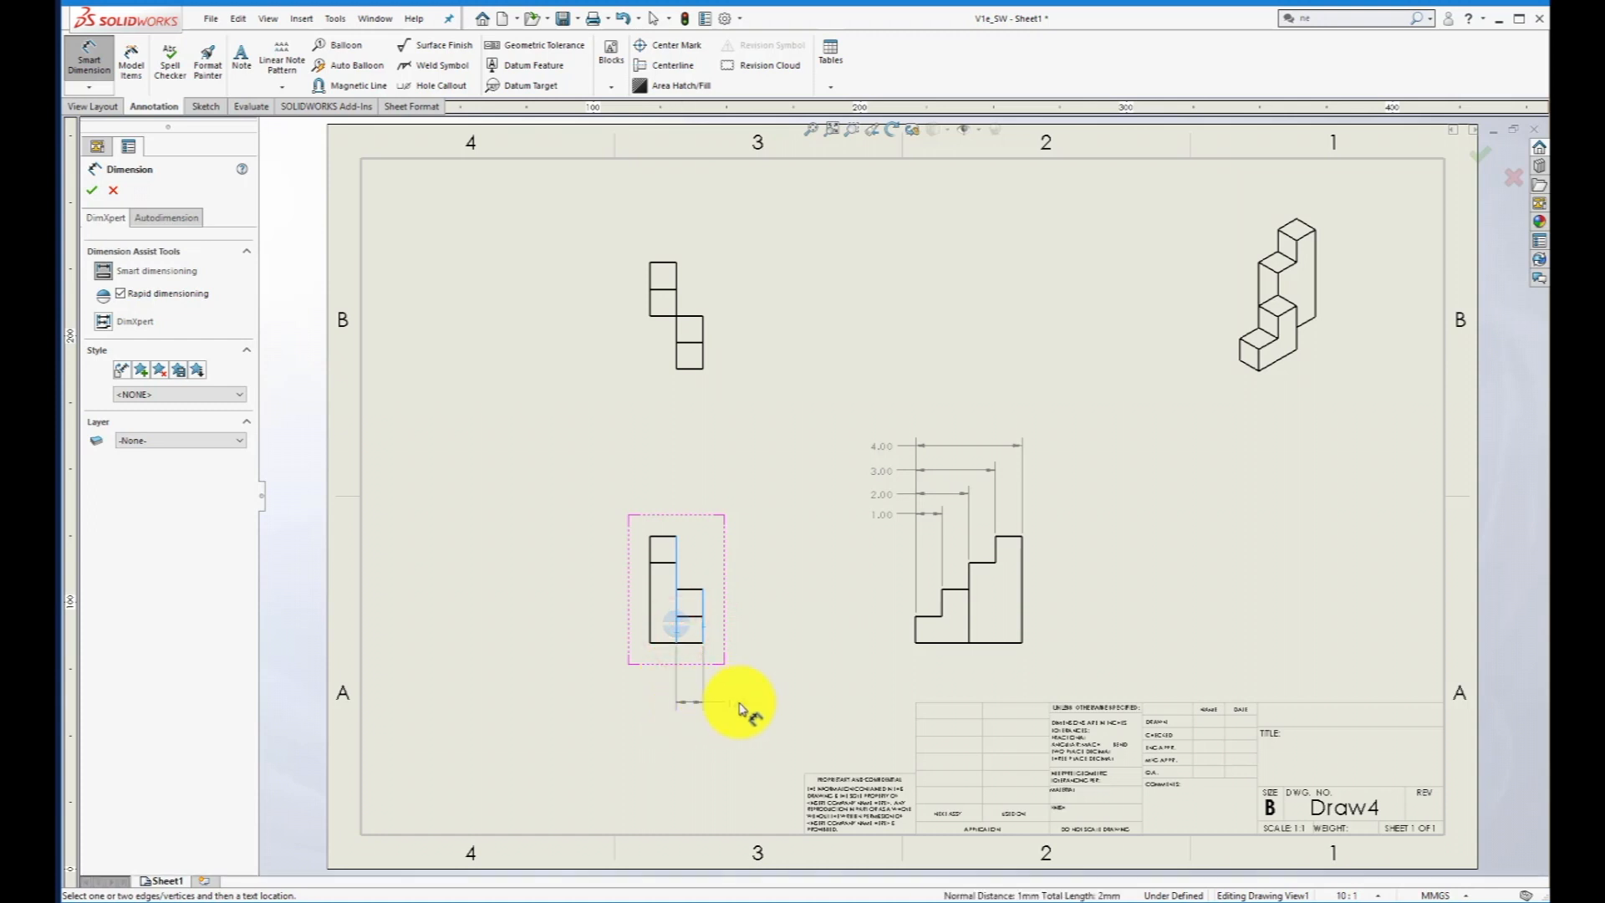
left_click(742, 707)
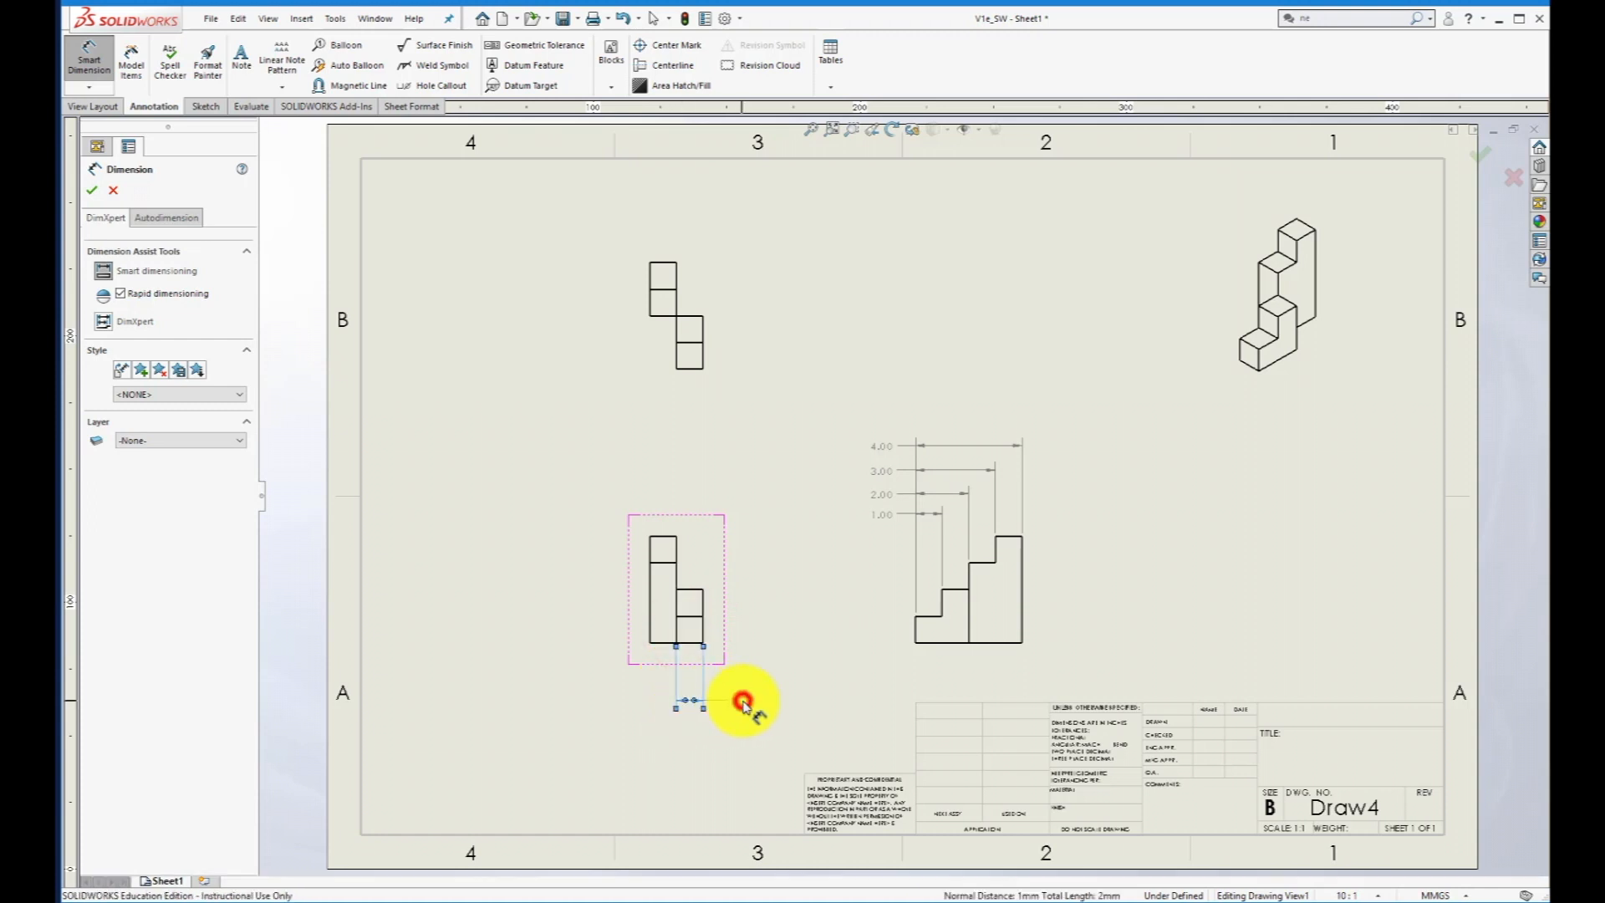
left_click(702, 627)
left_click(650, 625)
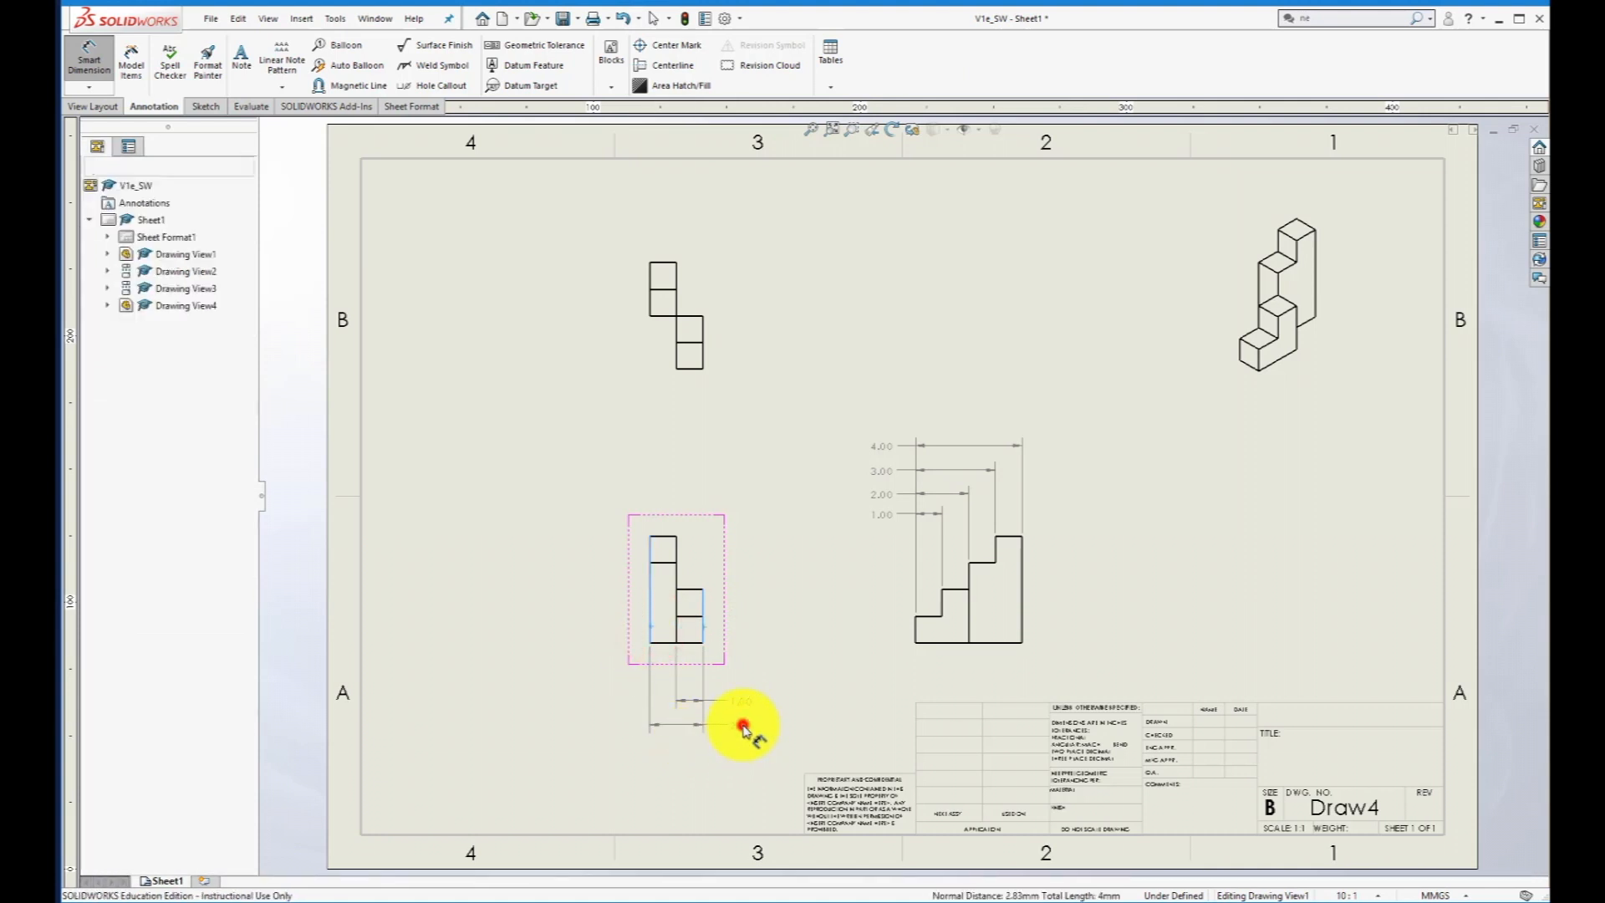
left_click(742, 726)
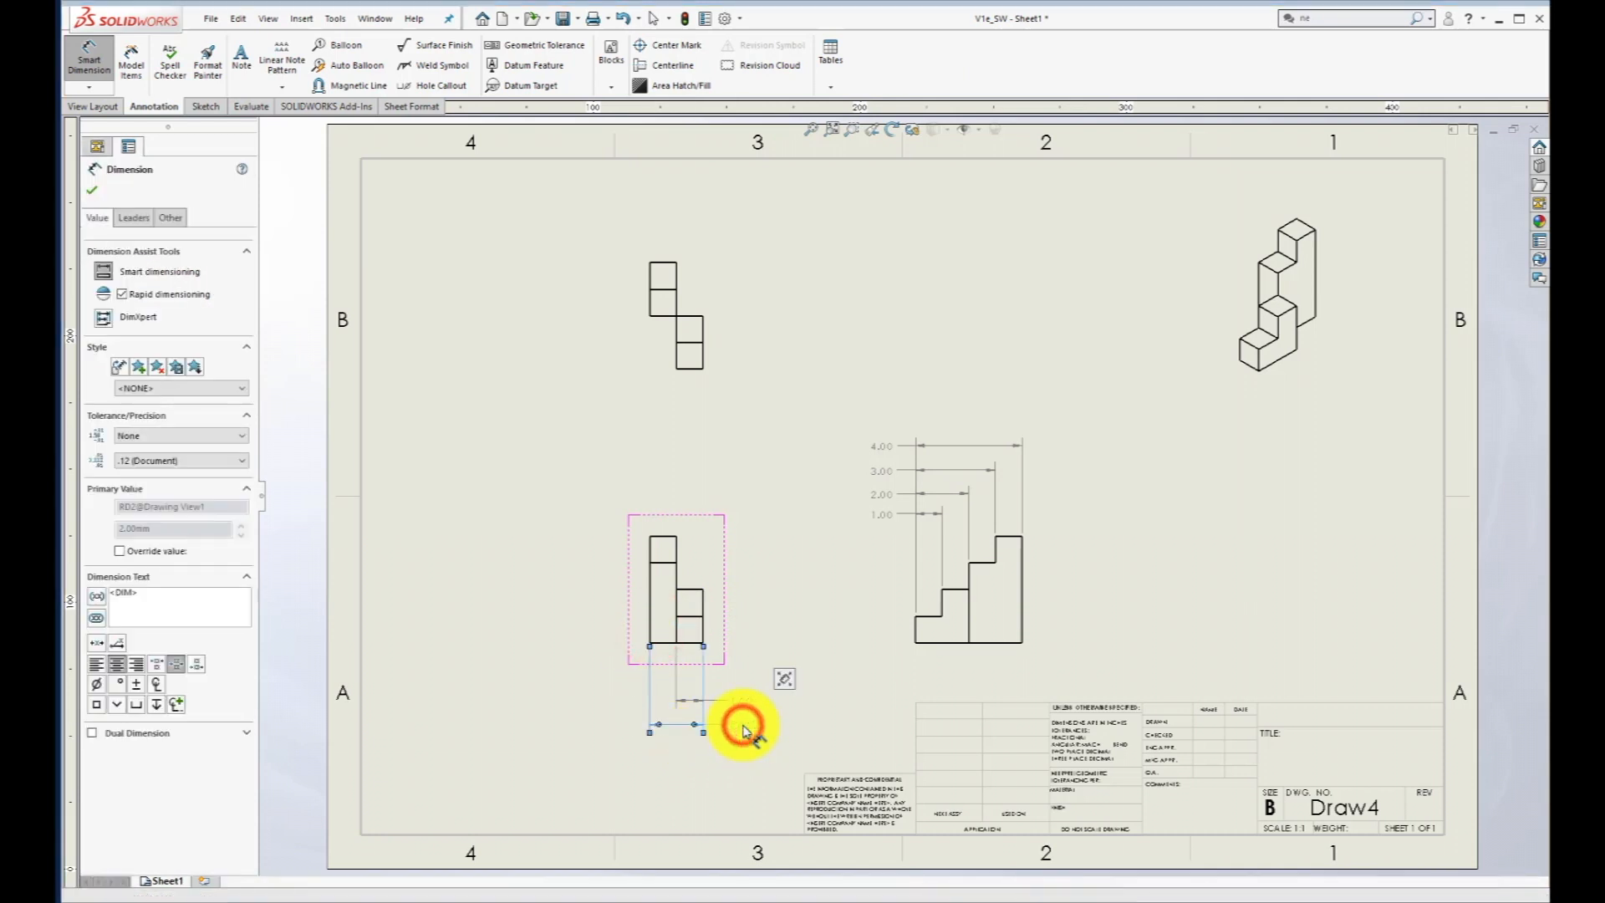
Dimension the first and second step heights from the front view's bottom edge, placing them between the front and right views.
left_click(688, 641)
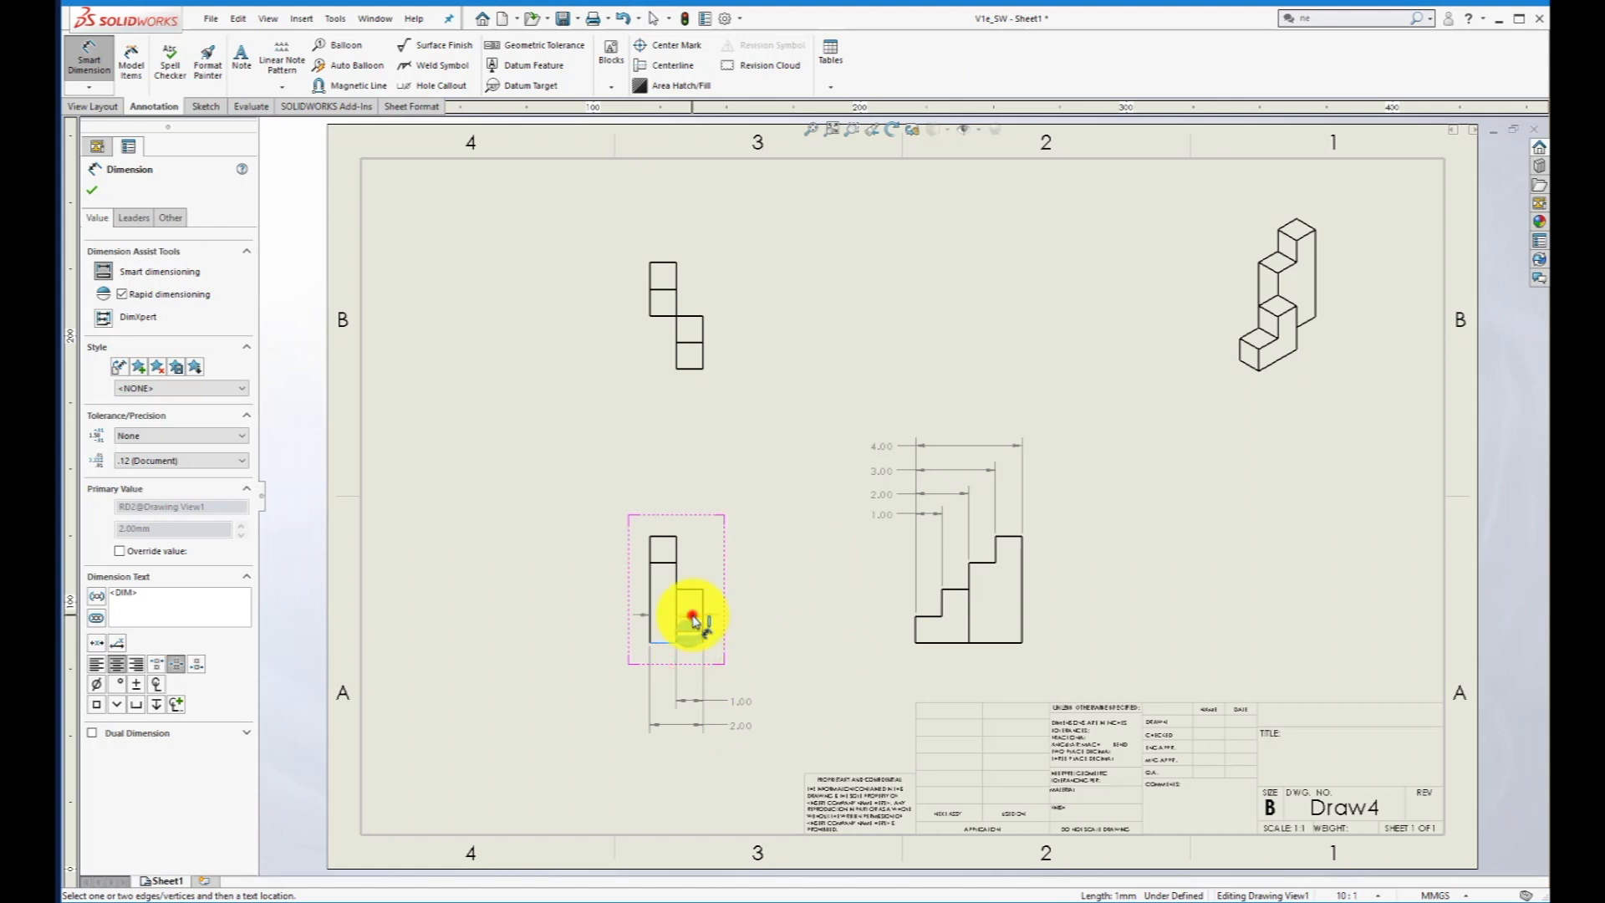
left_click(692, 617)
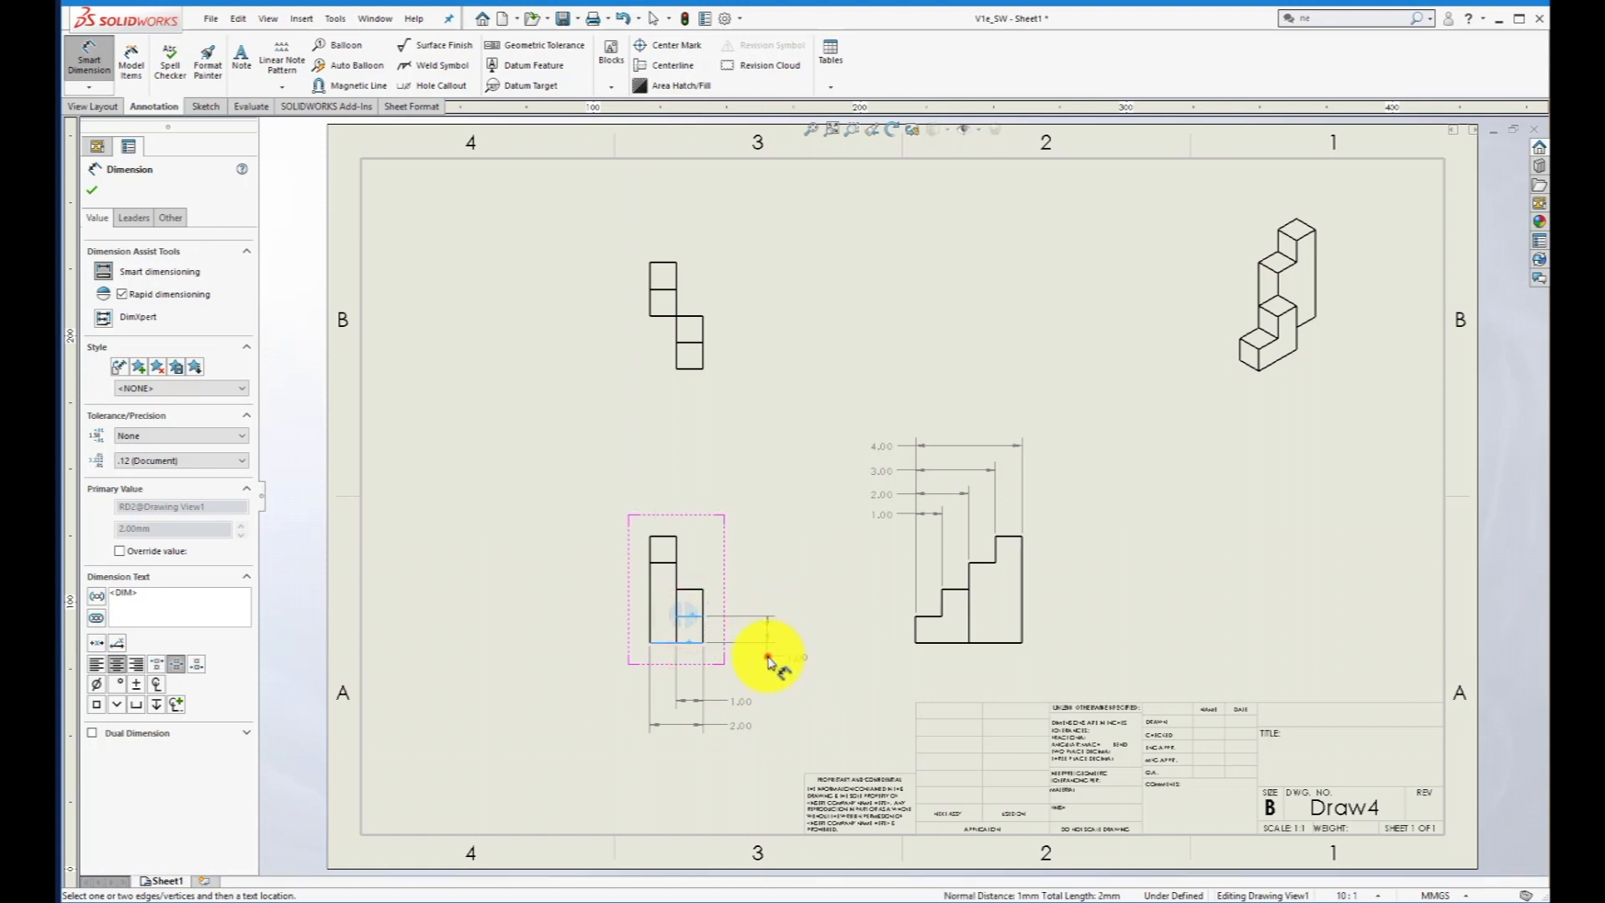
left_click(767, 656)
left_click(690, 641)
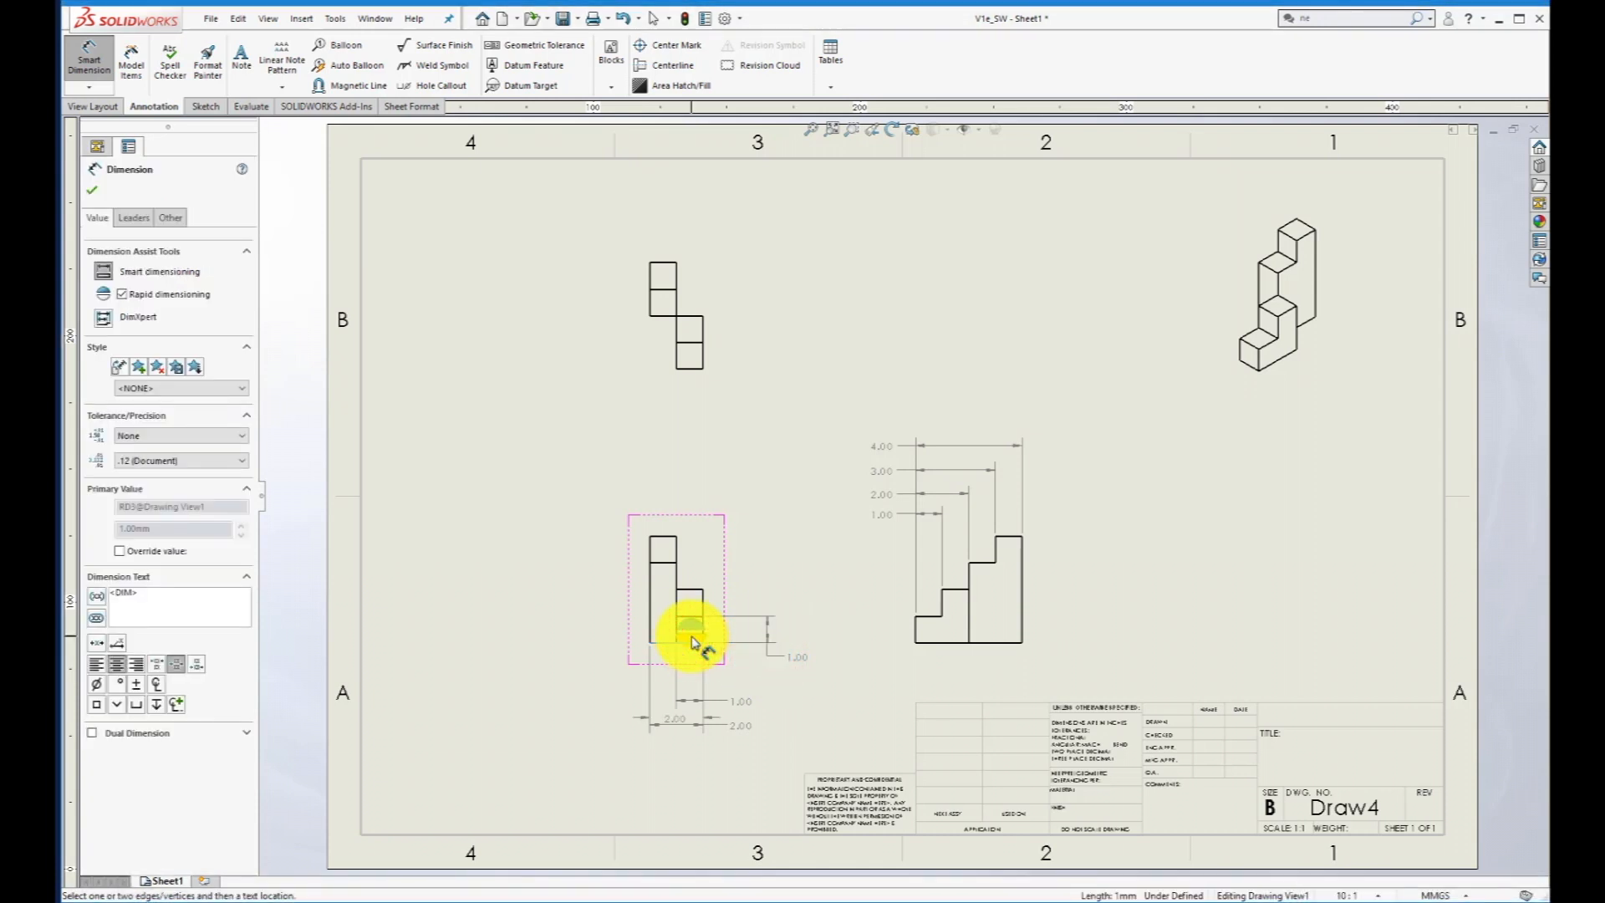
left_click(696, 590)
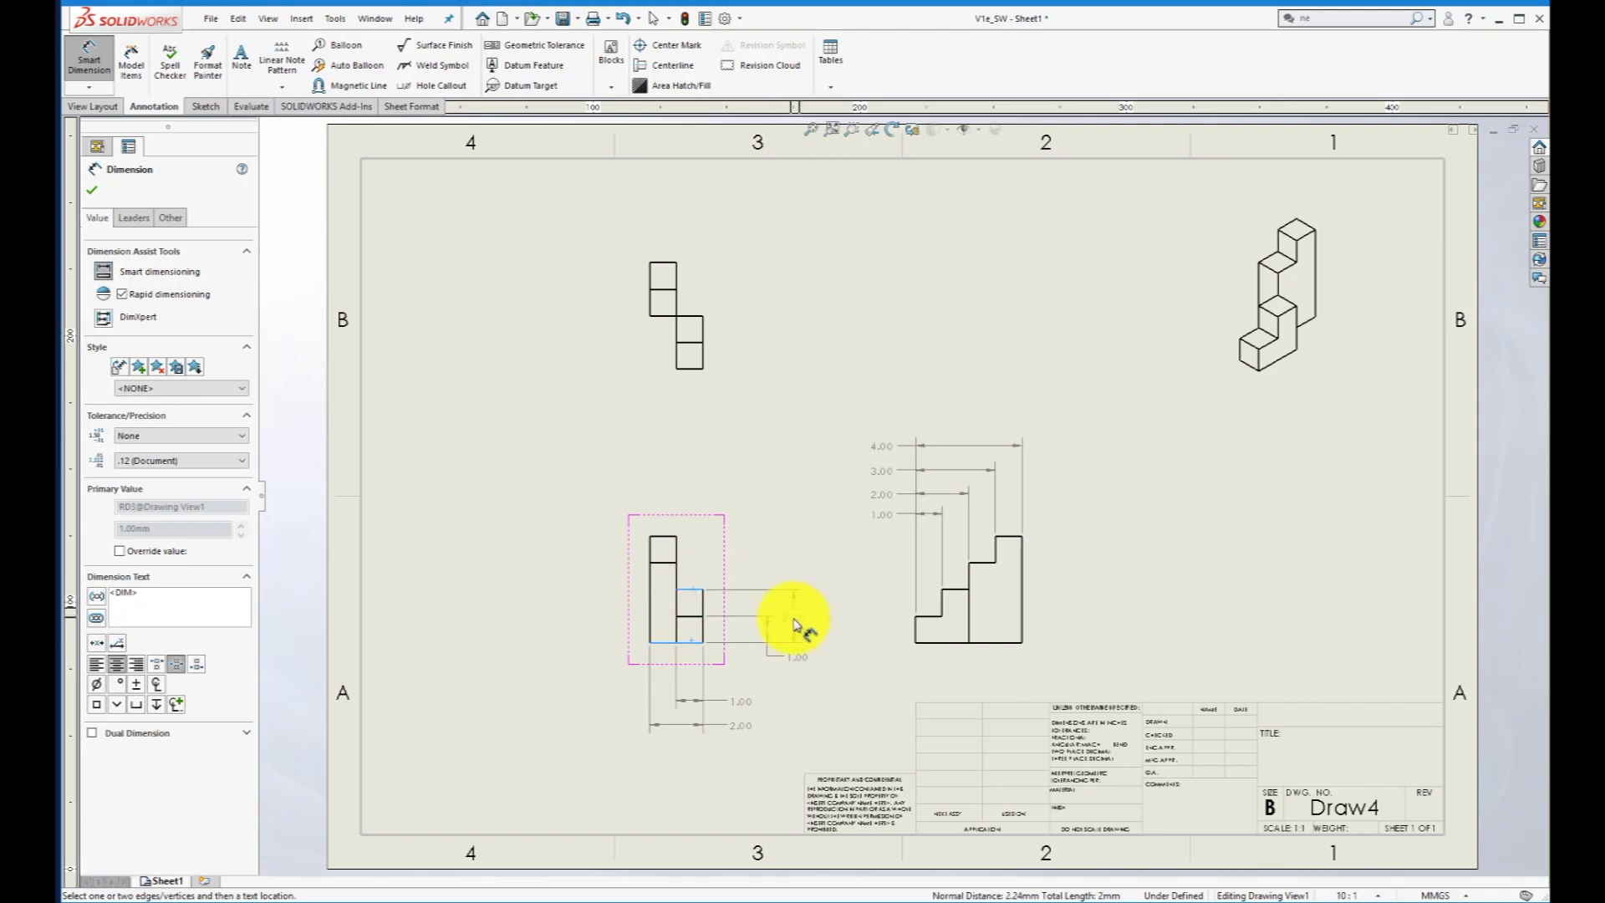
left_click(800, 618)
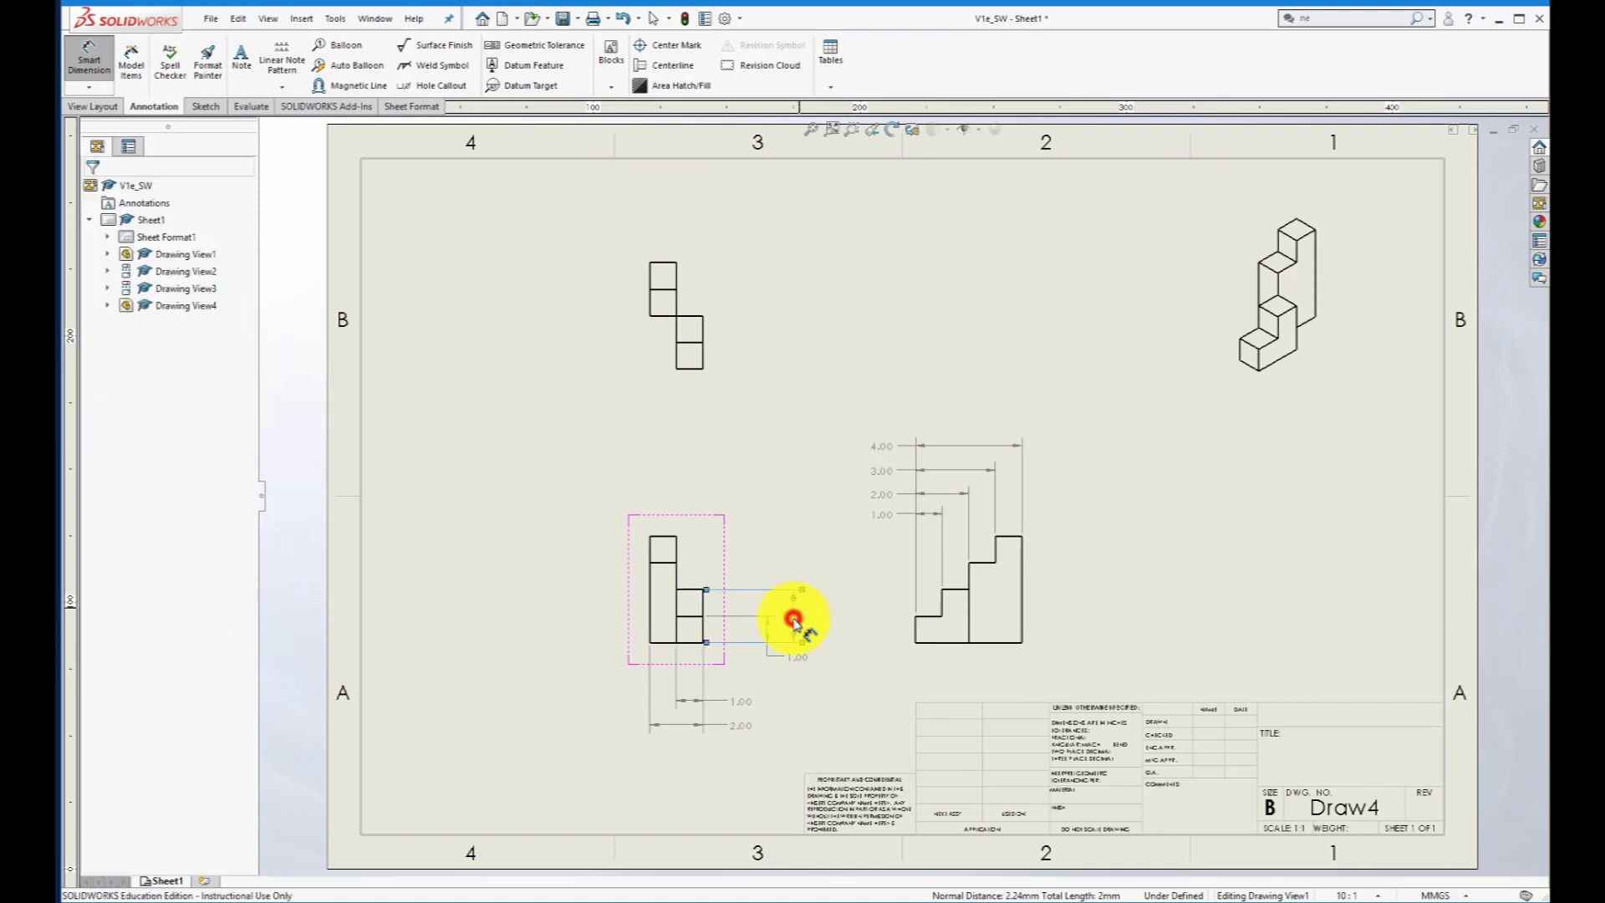
Dimension the front view's third step height and overall height from its bottom edge, stacked outside the two shorter height dimensions.
left_click(686, 642)
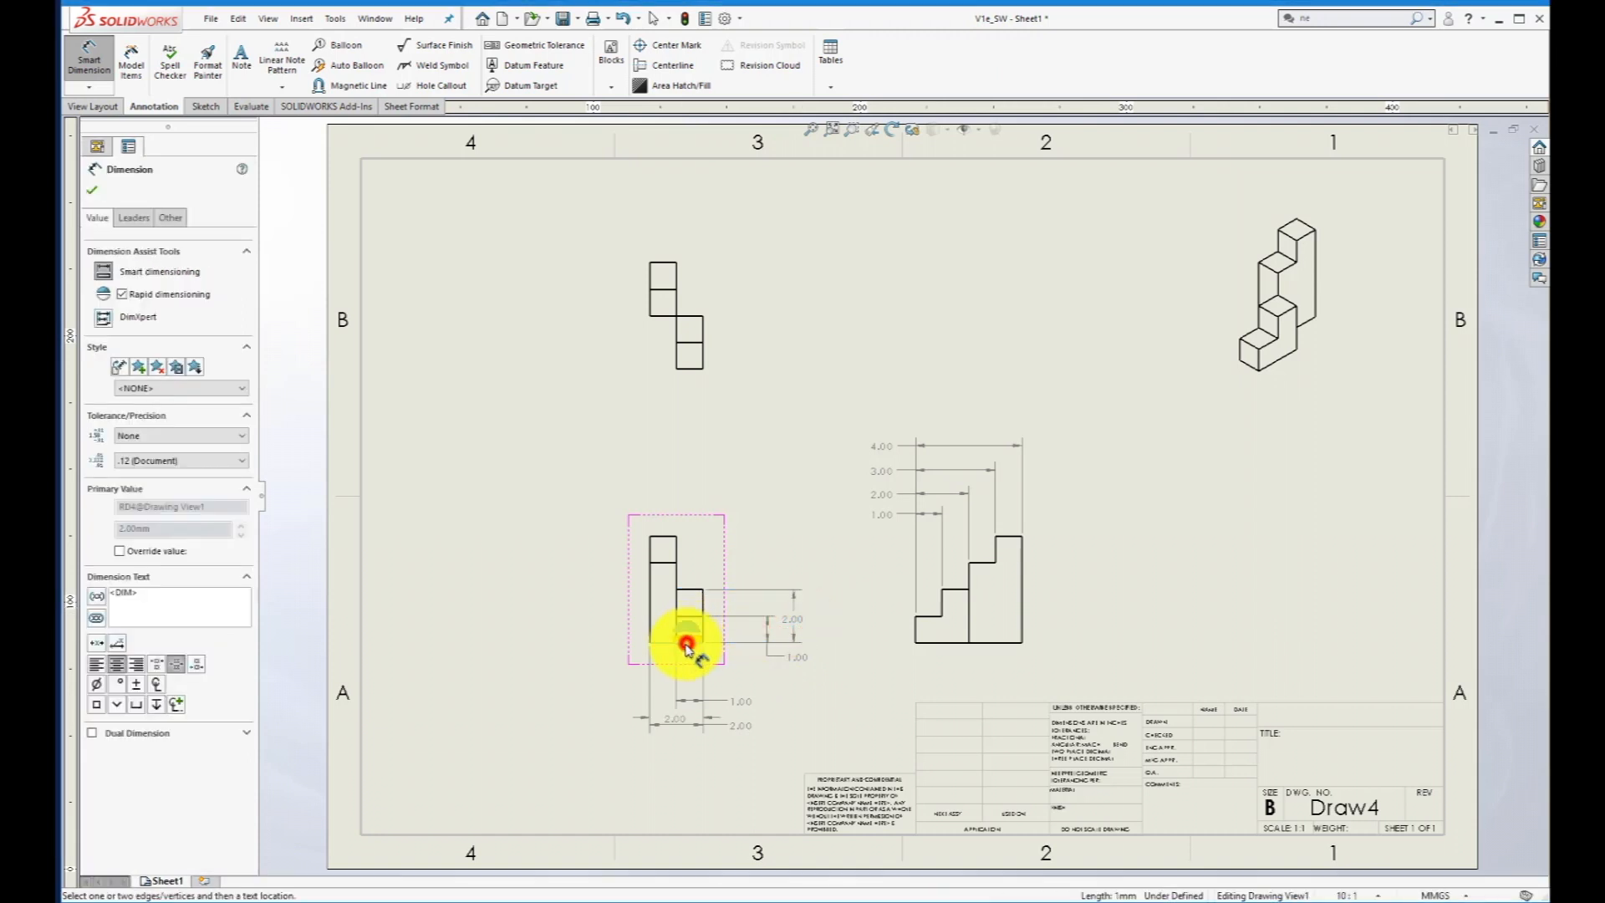
left_click(663, 562)
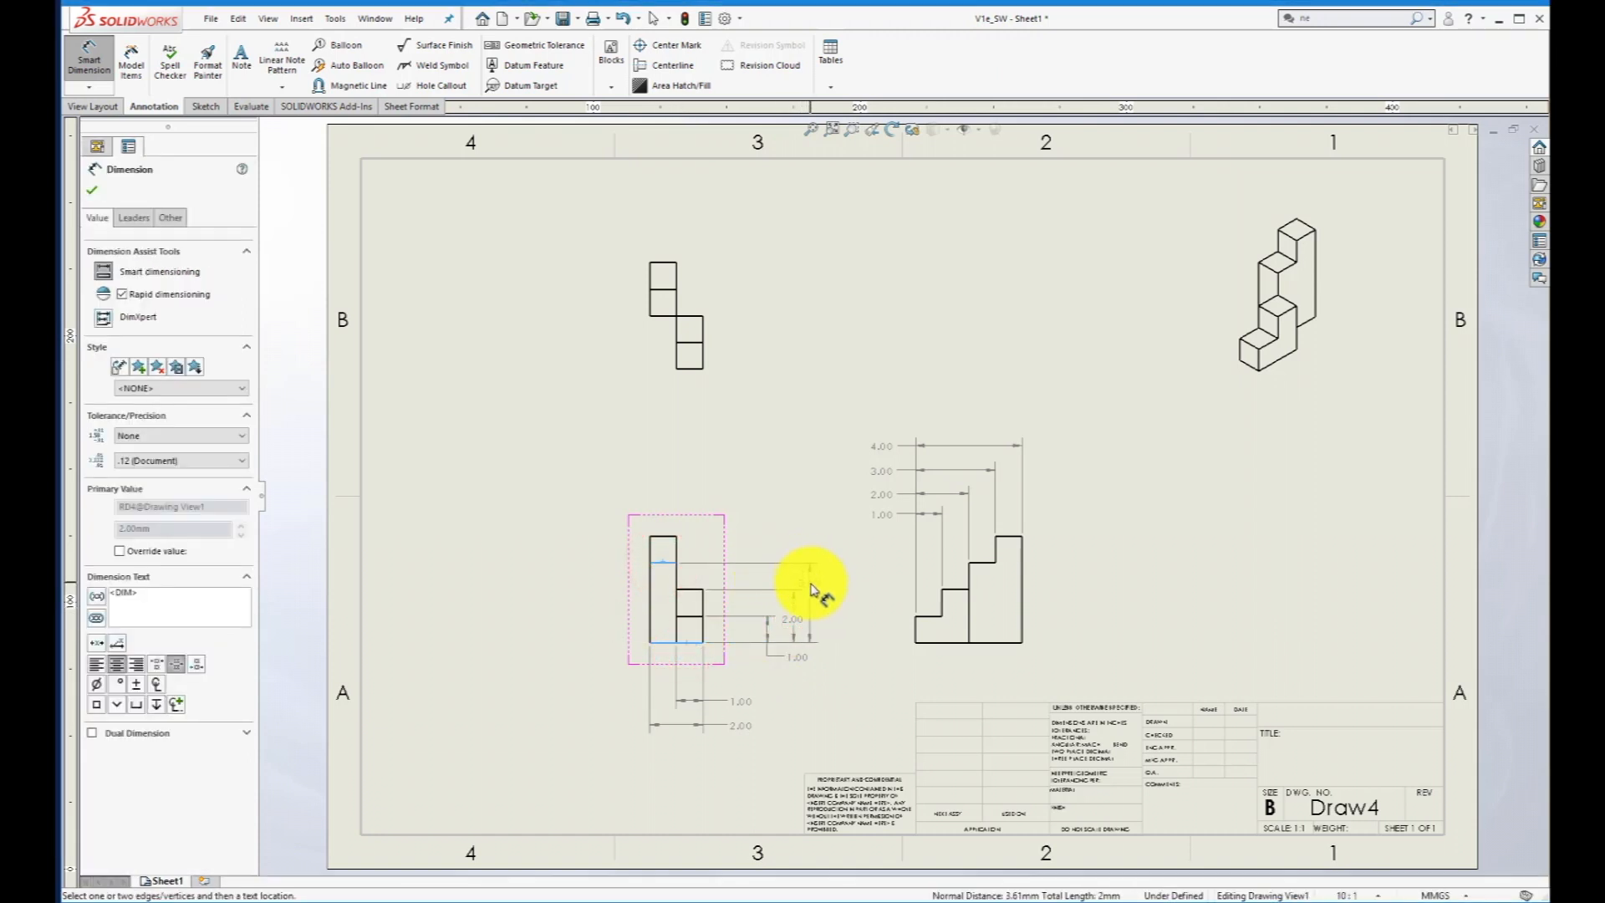
left_click(821, 616)
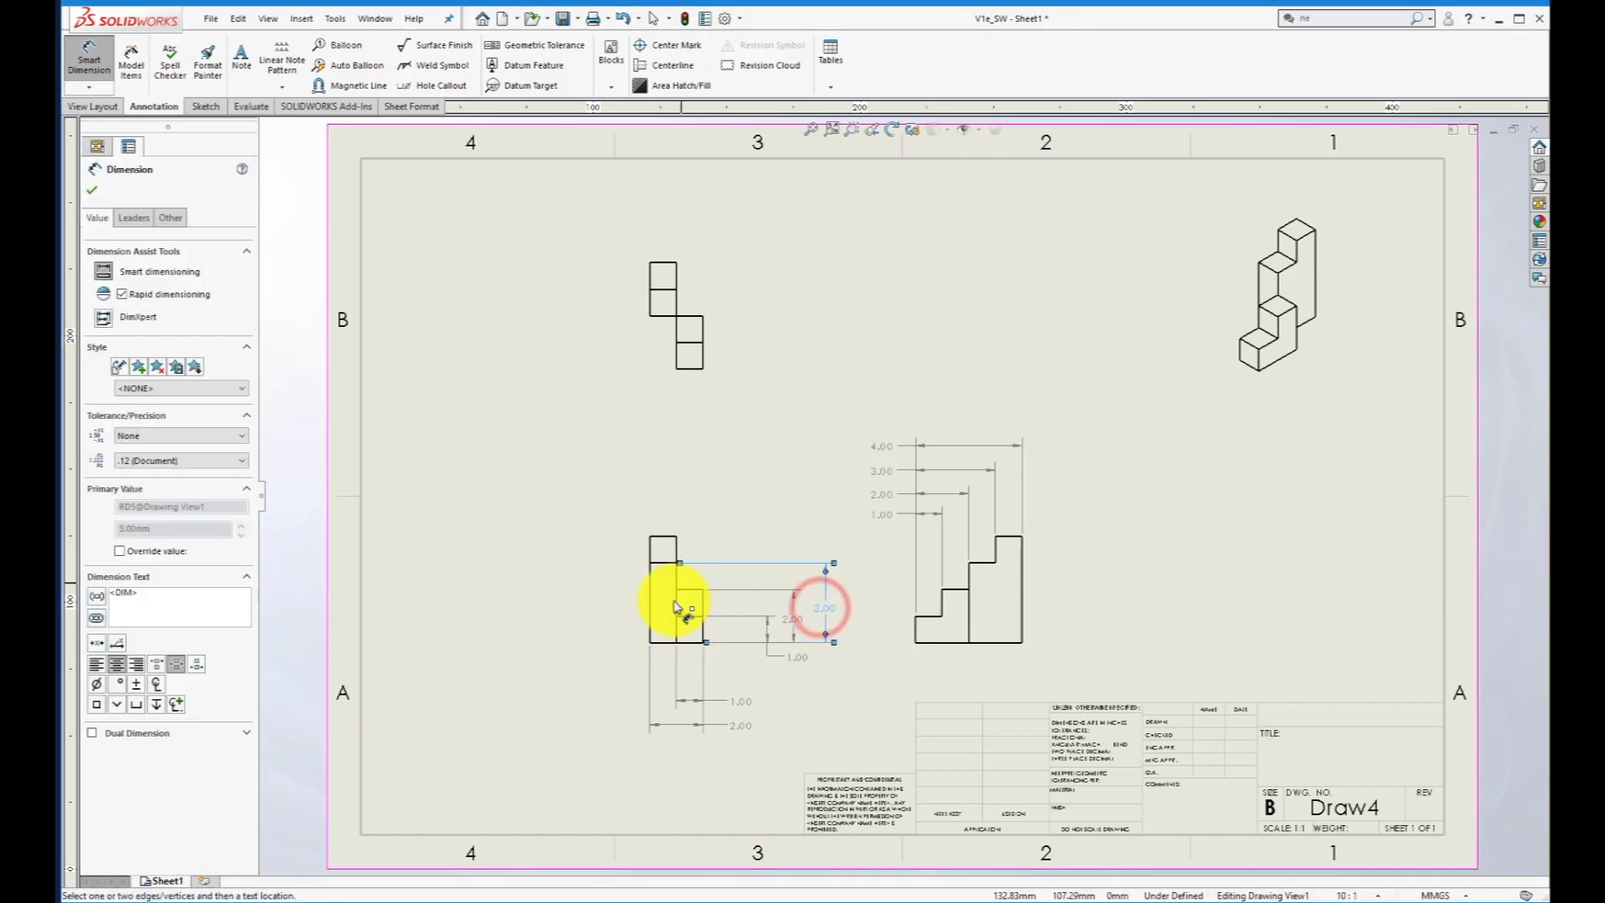
left_click(666, 643)
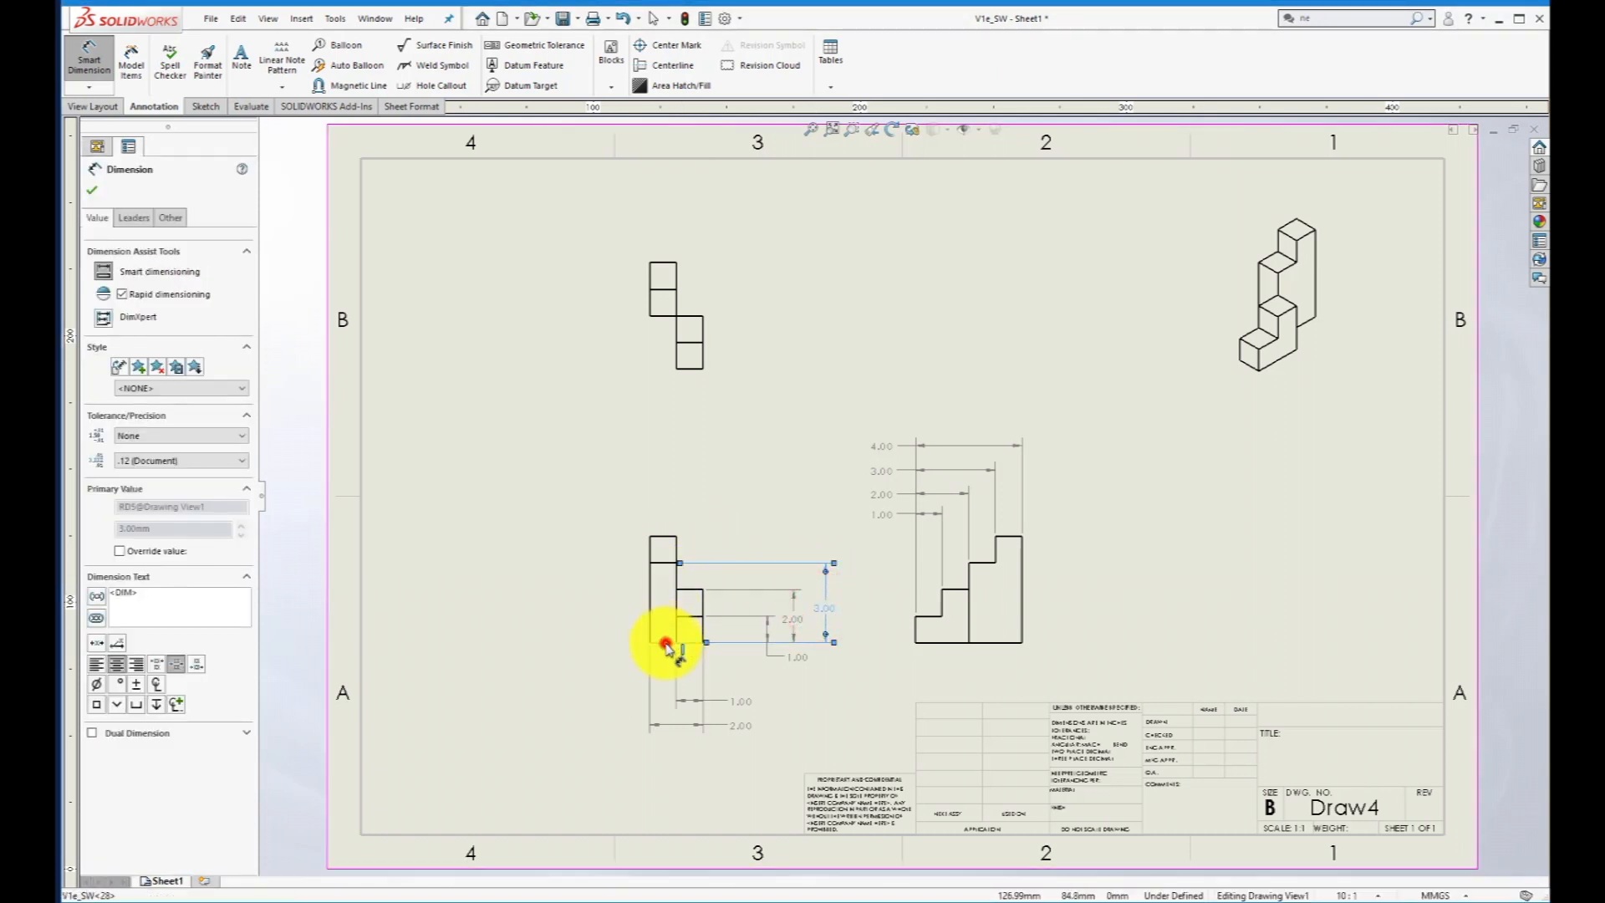
left_click(666, 535)
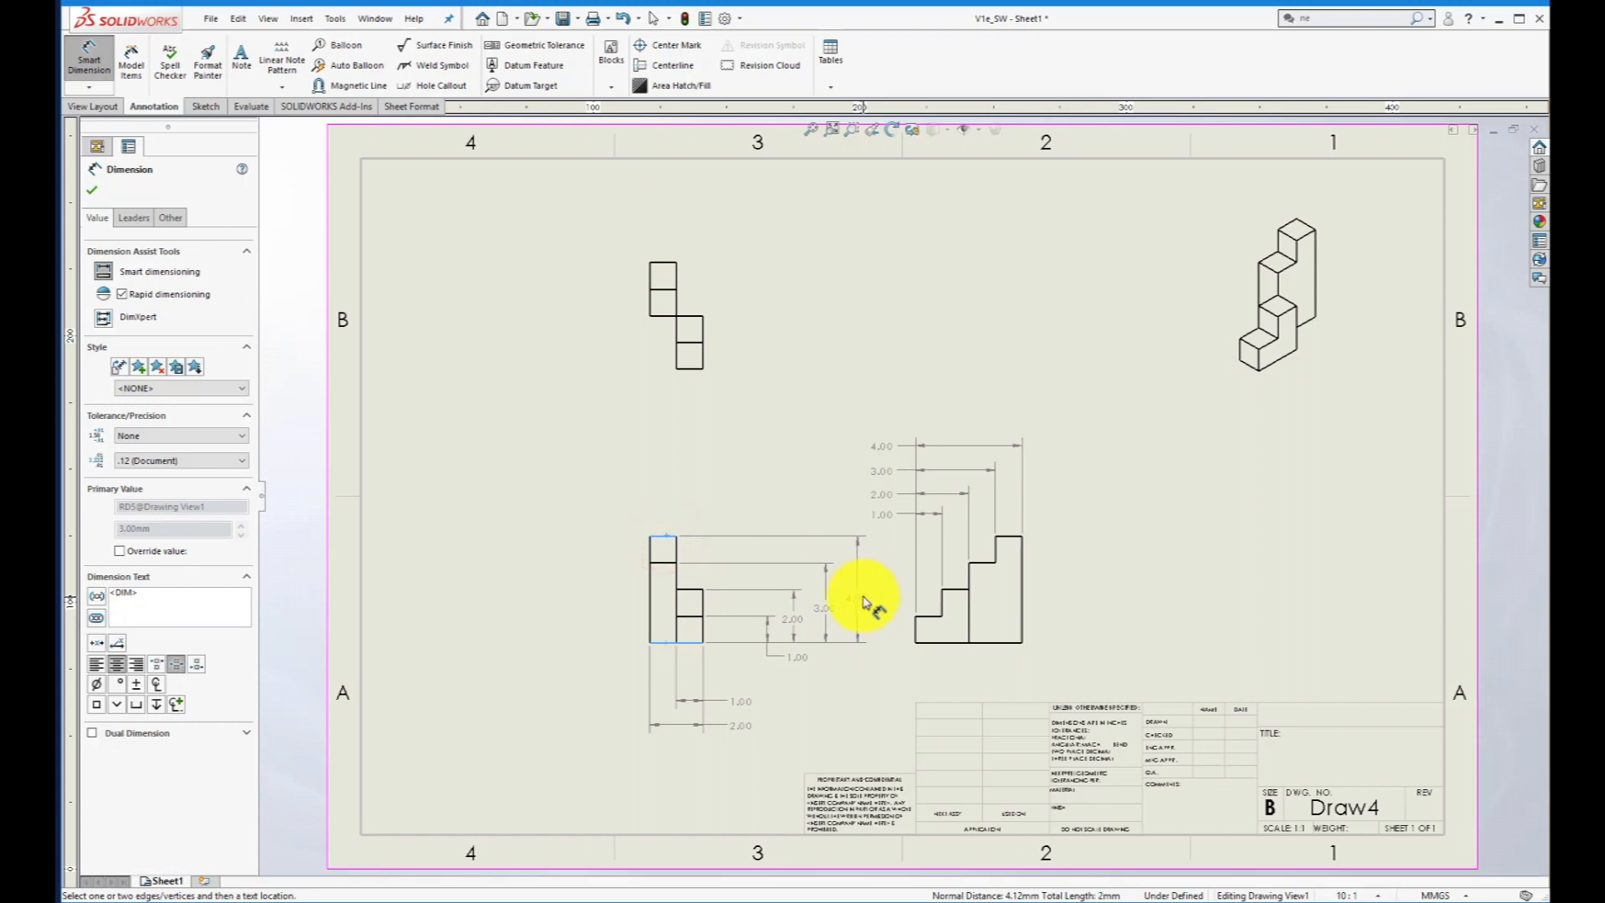
left_click(865, 599)
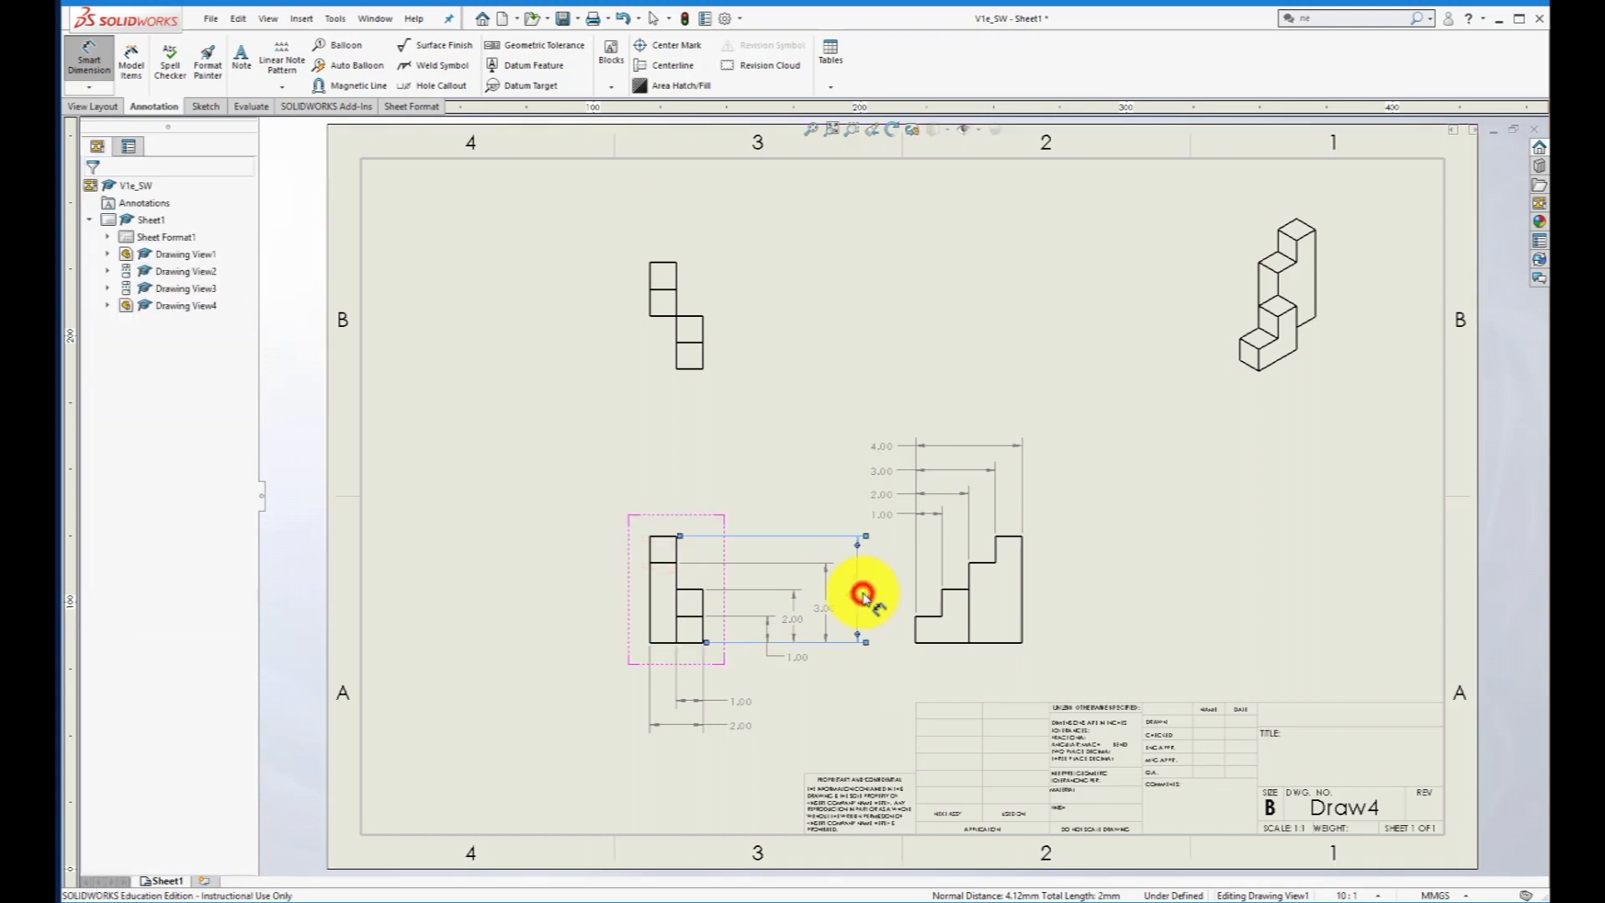
left_click(658, 666)
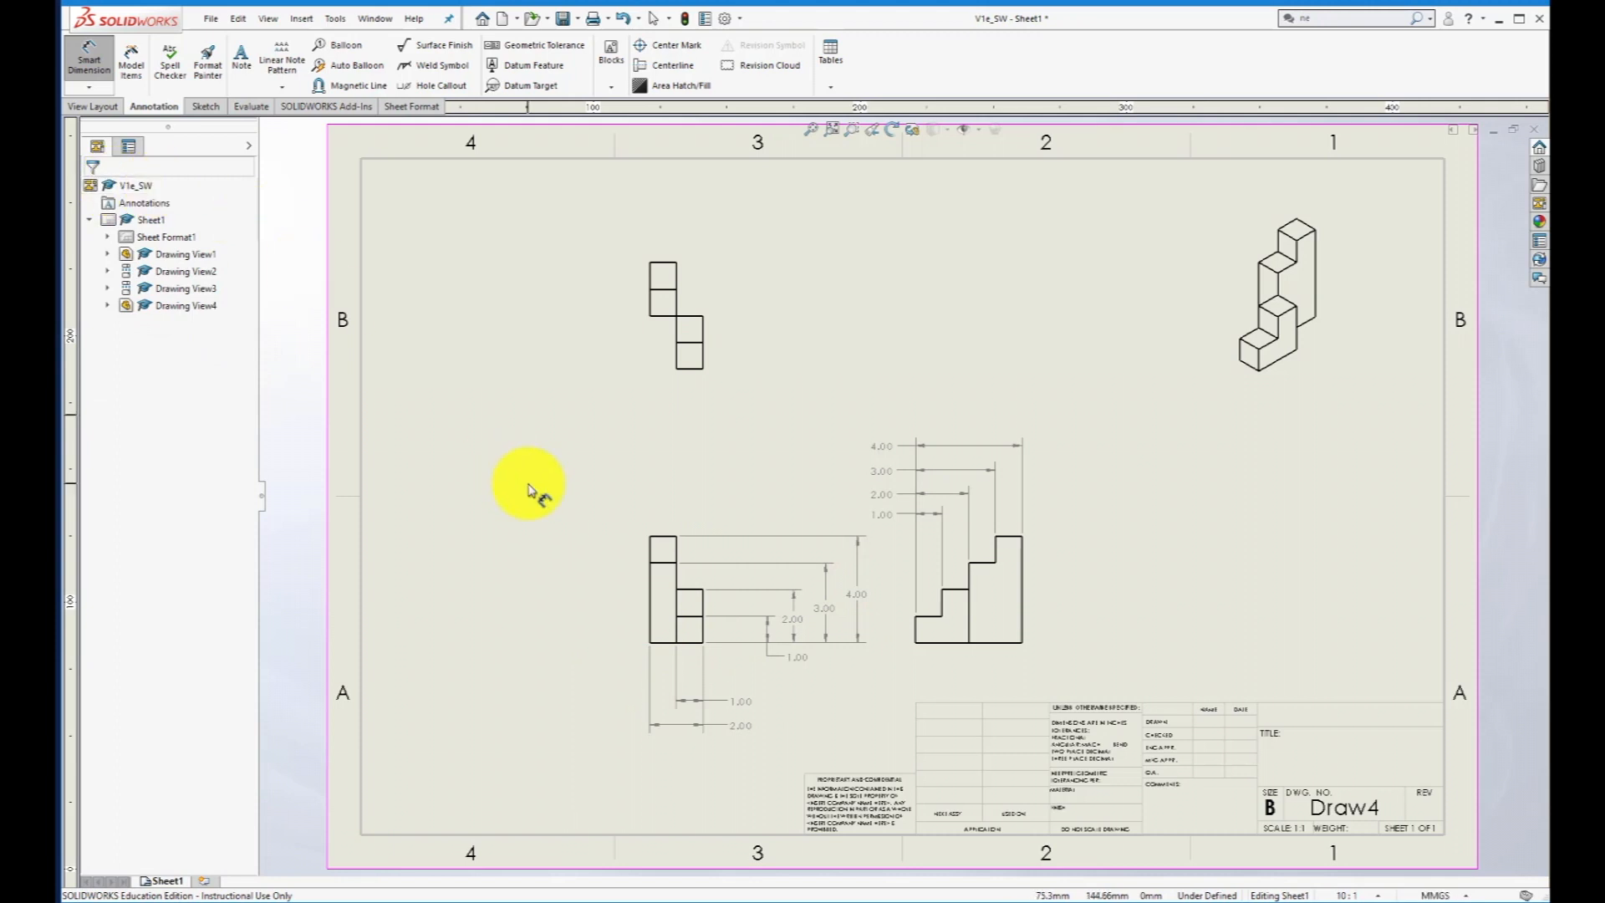
key("Escape")
Move the front view up and to the left, away from the title block and the right view.
left_click(502, 600)
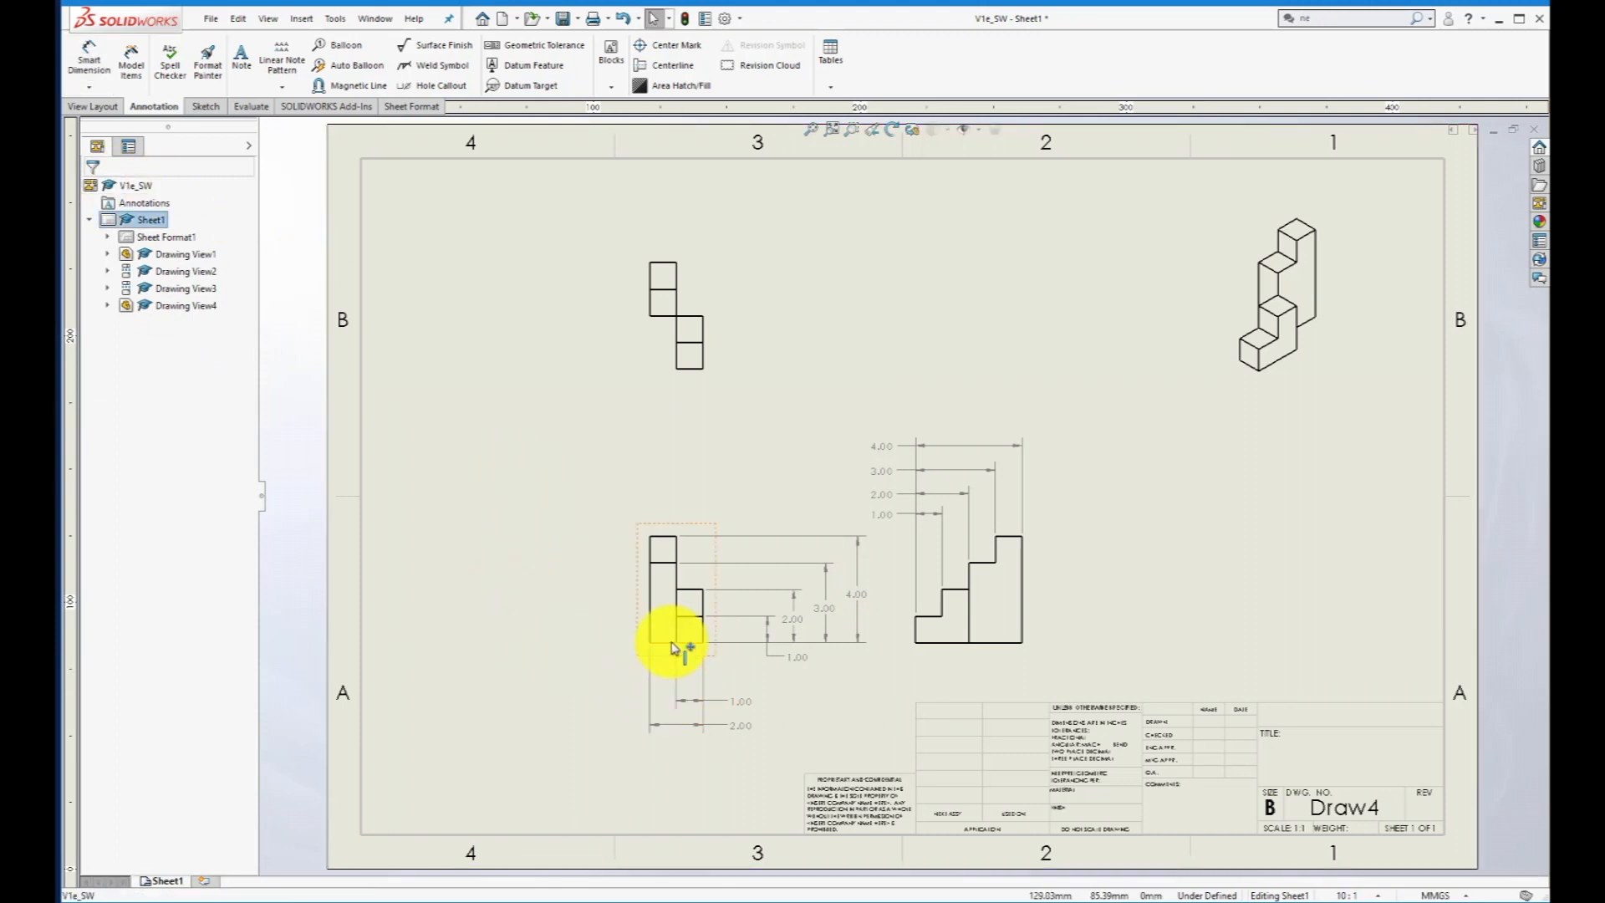
mouse_move(666, 661)
left_mouse_down()
mouse_move(596, 666)
mouse_move(605, 610)
left_mouse_up()
left_click(694, 689)
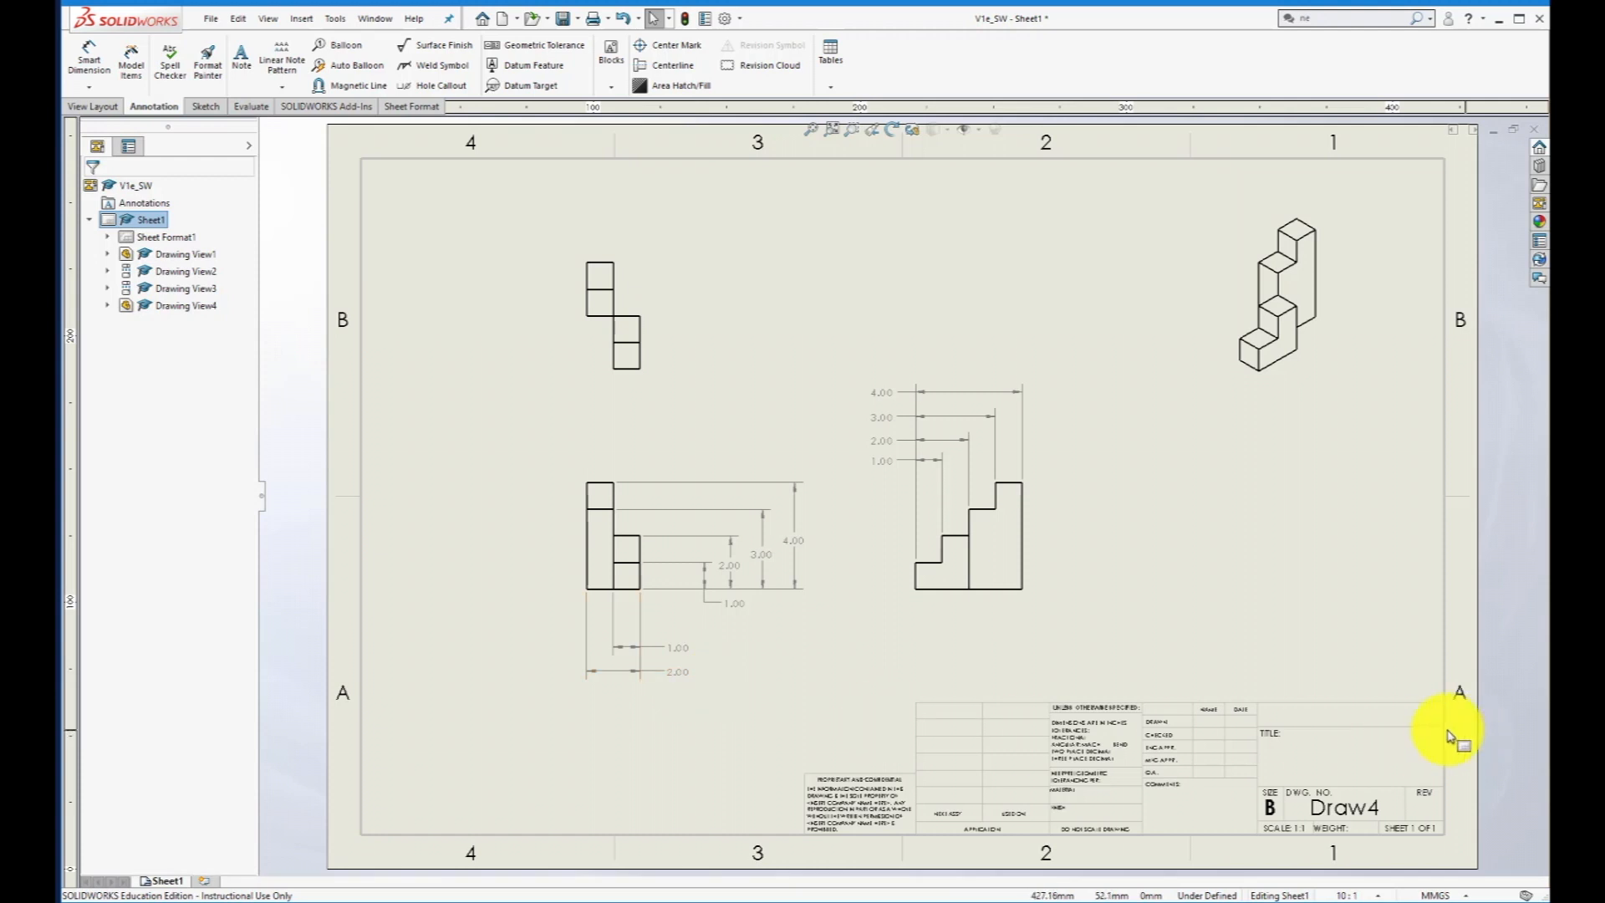
Open the sheet format for editing and set the title block's material to AL 6061 TS.
right_click(159, 237)
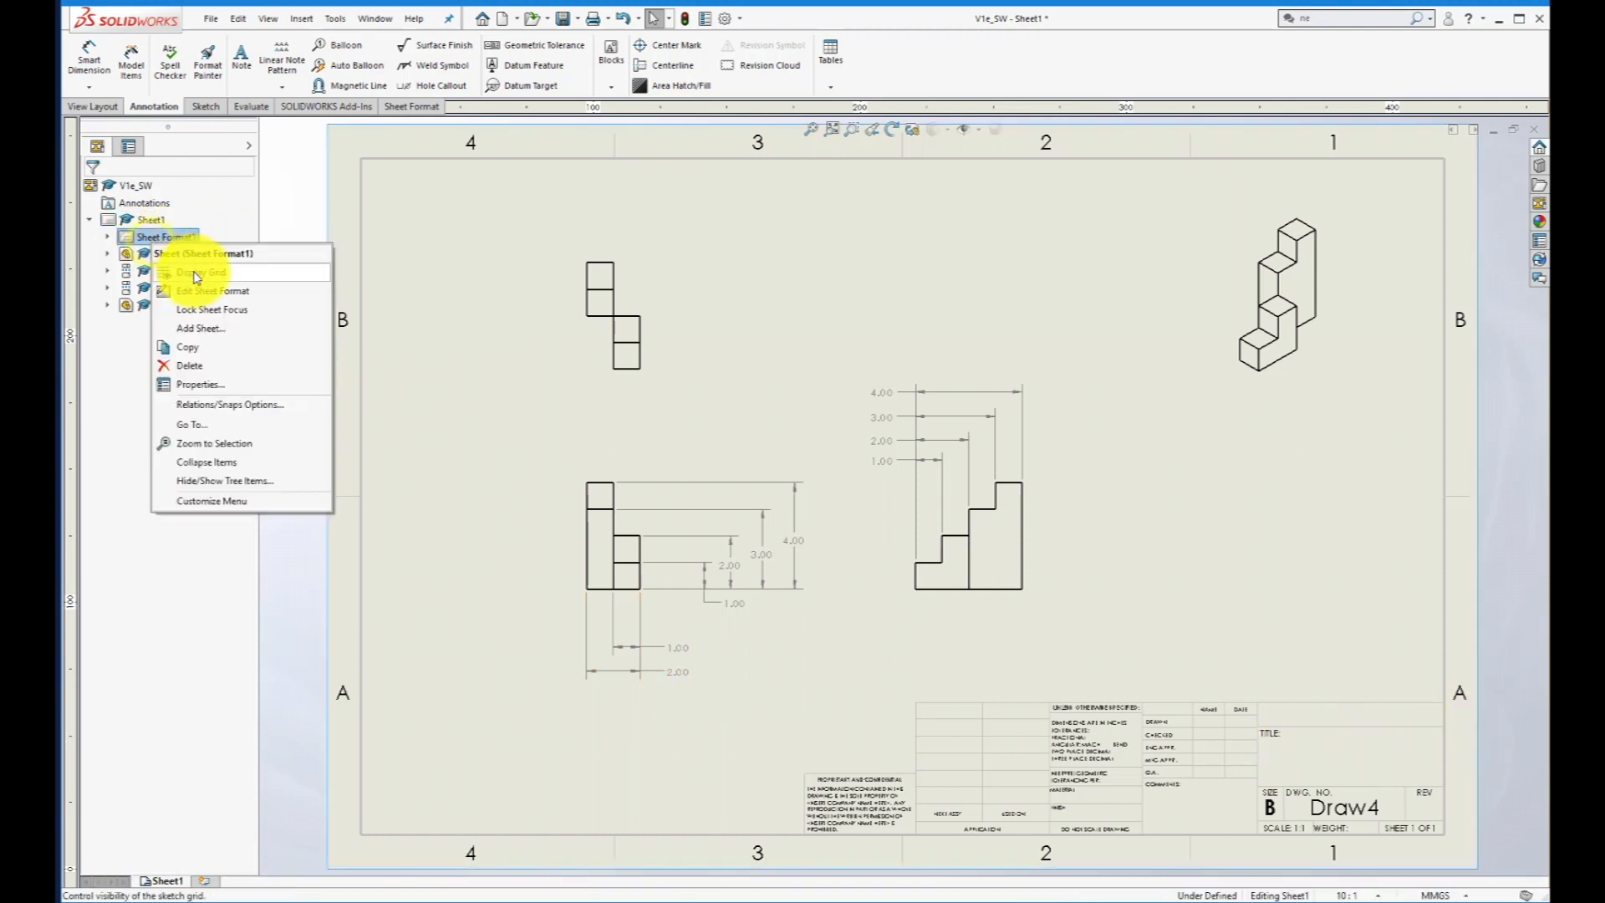
left_click(196, 294)
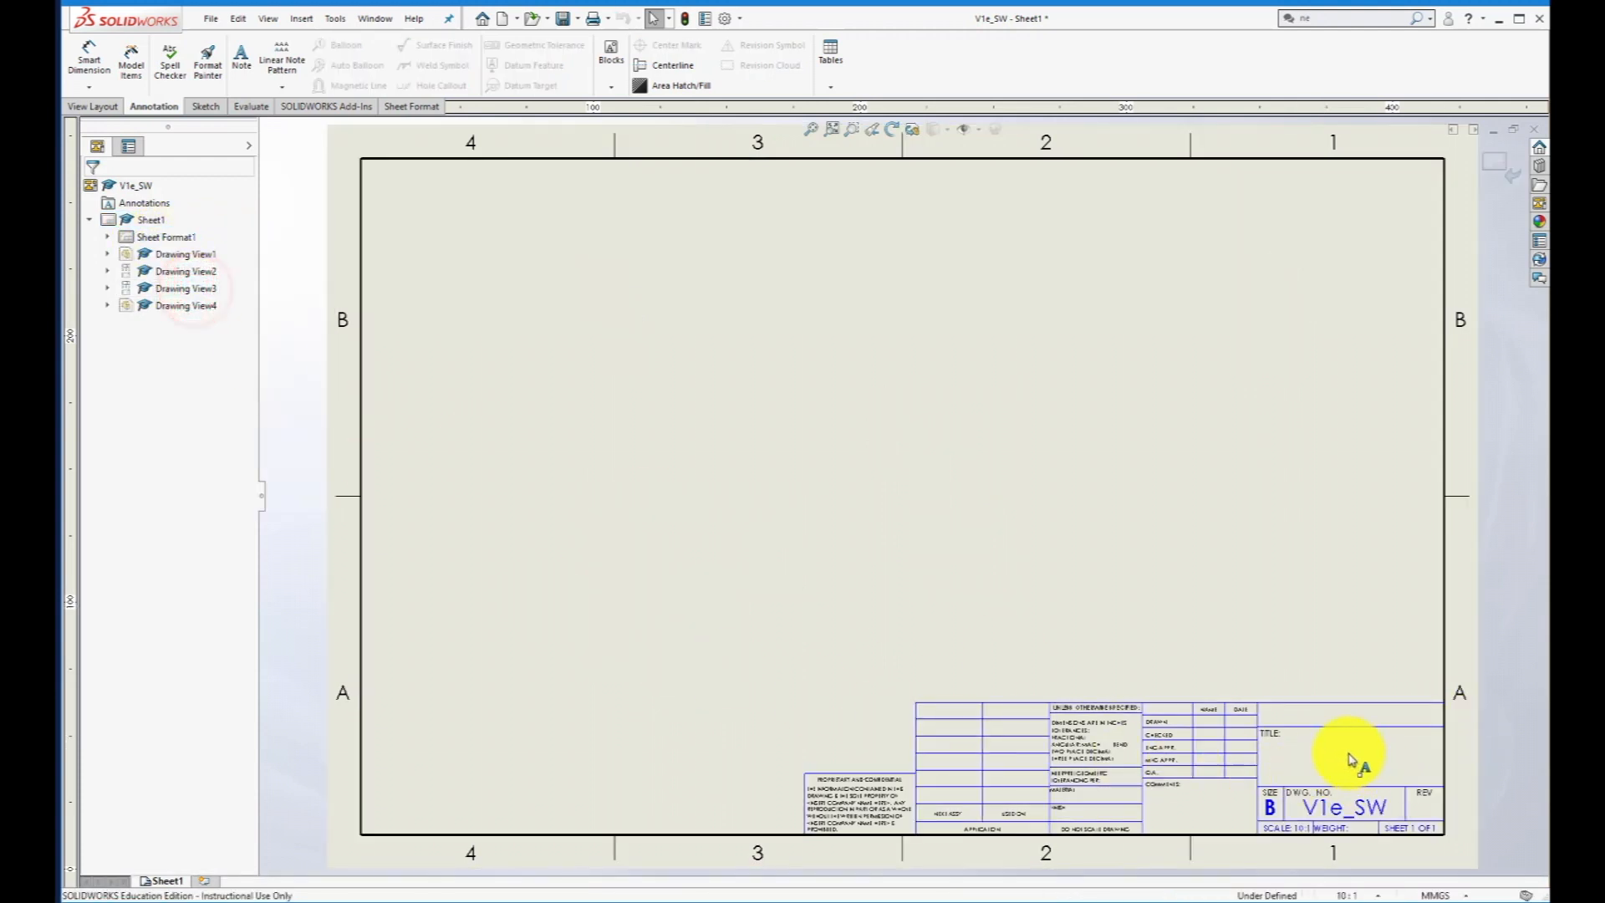
scroll(1094, 776, "up", 5)
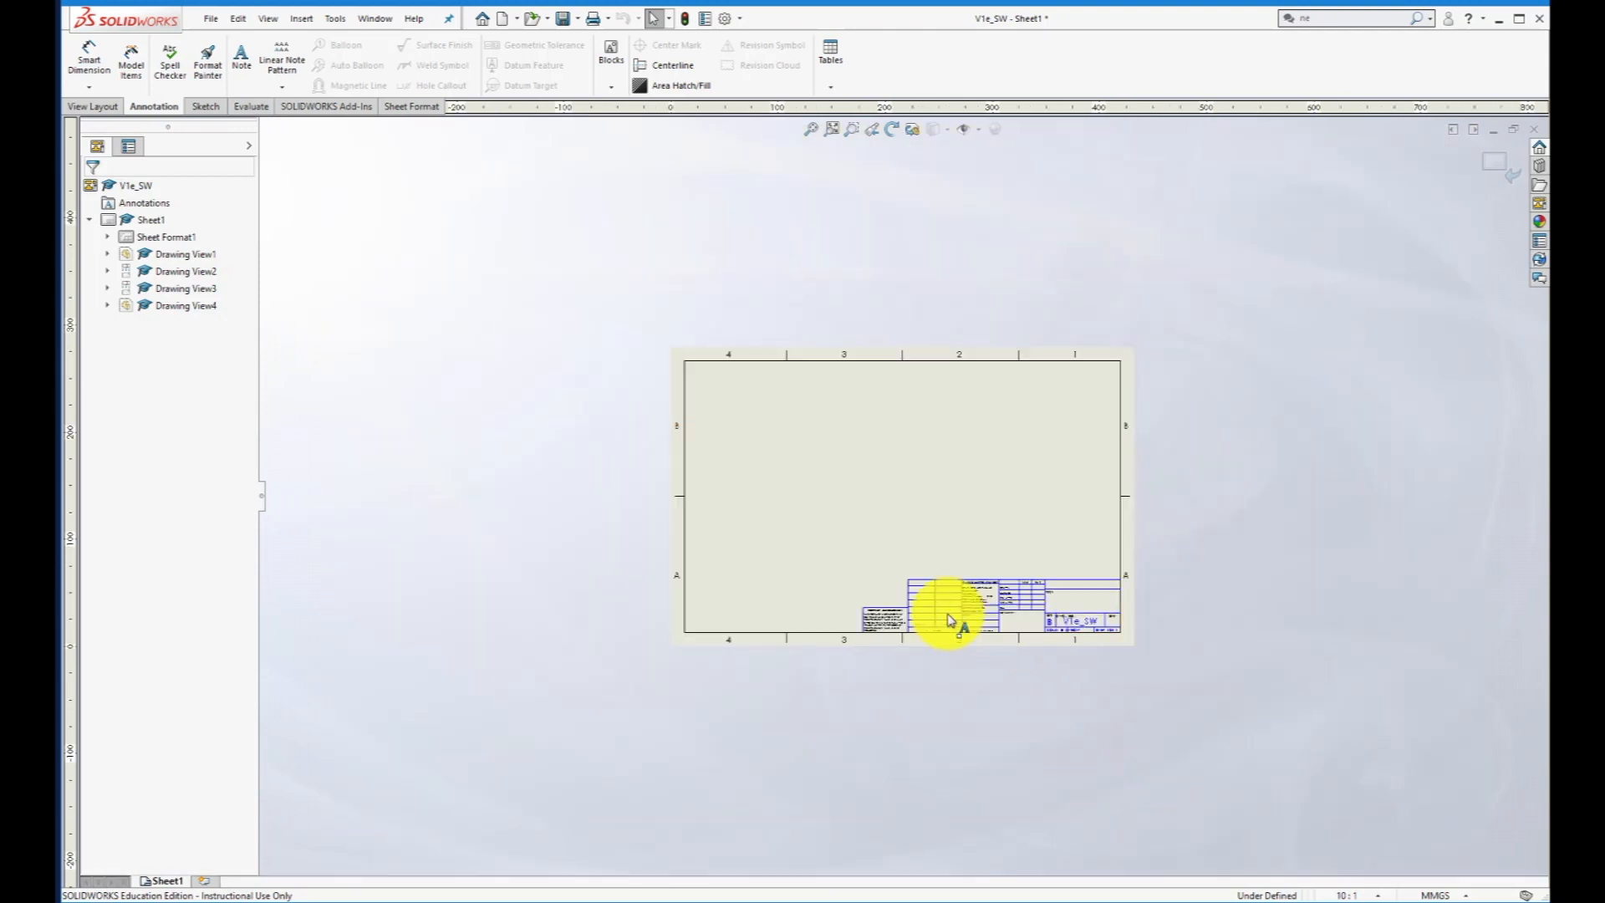
scroll(948, 619, "down", 2)
scroll(949, 550, "down", 6)
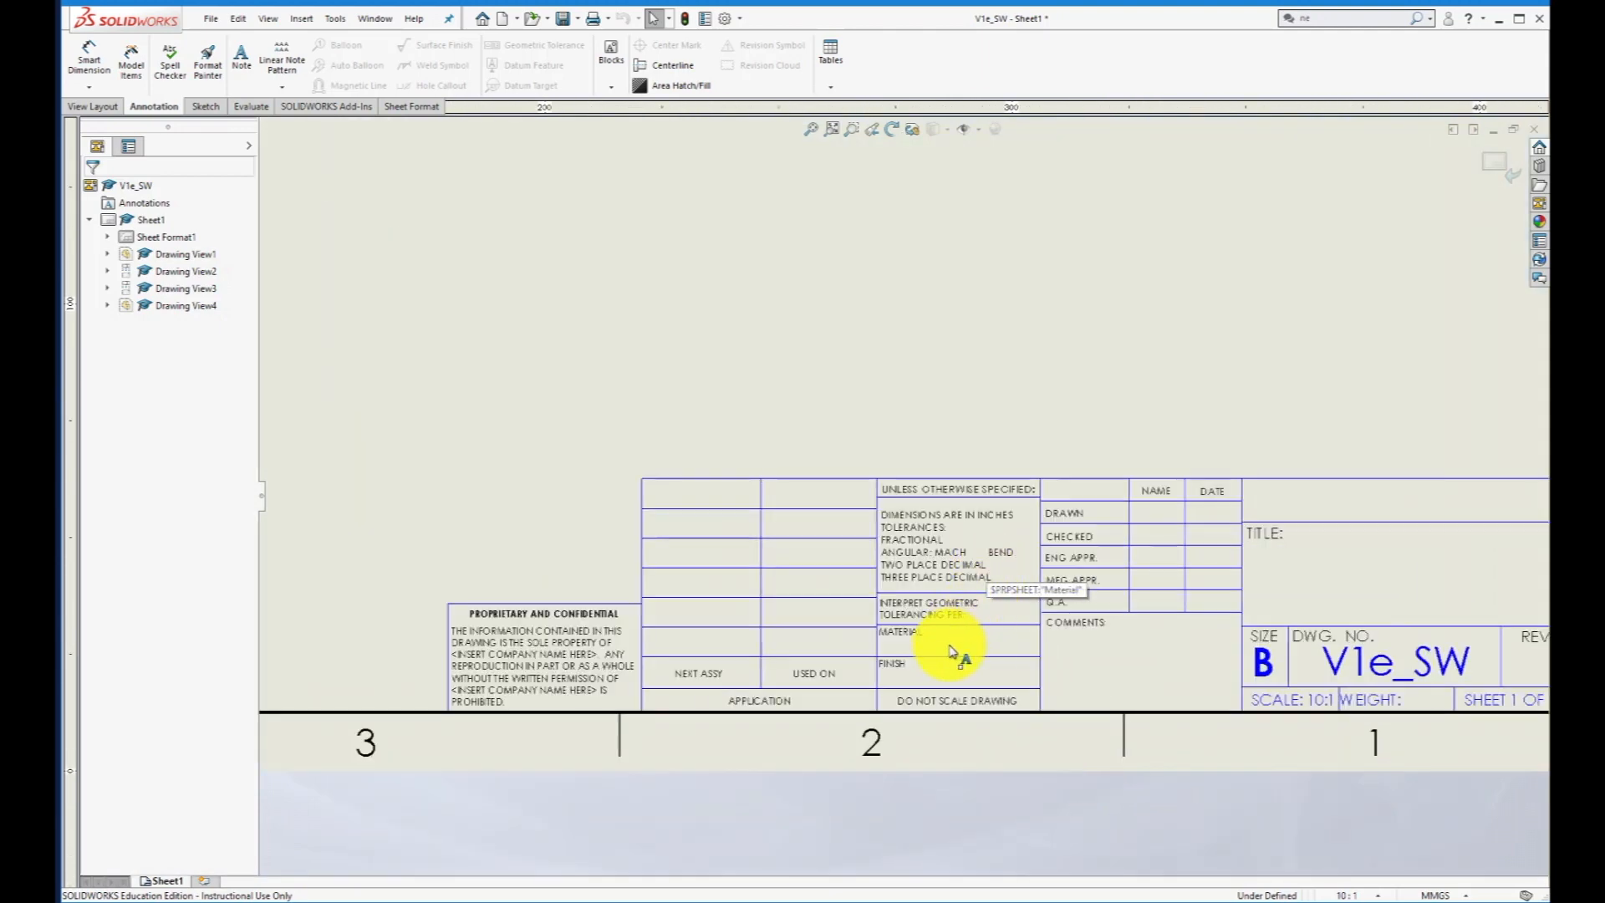
left_click(949, 645)
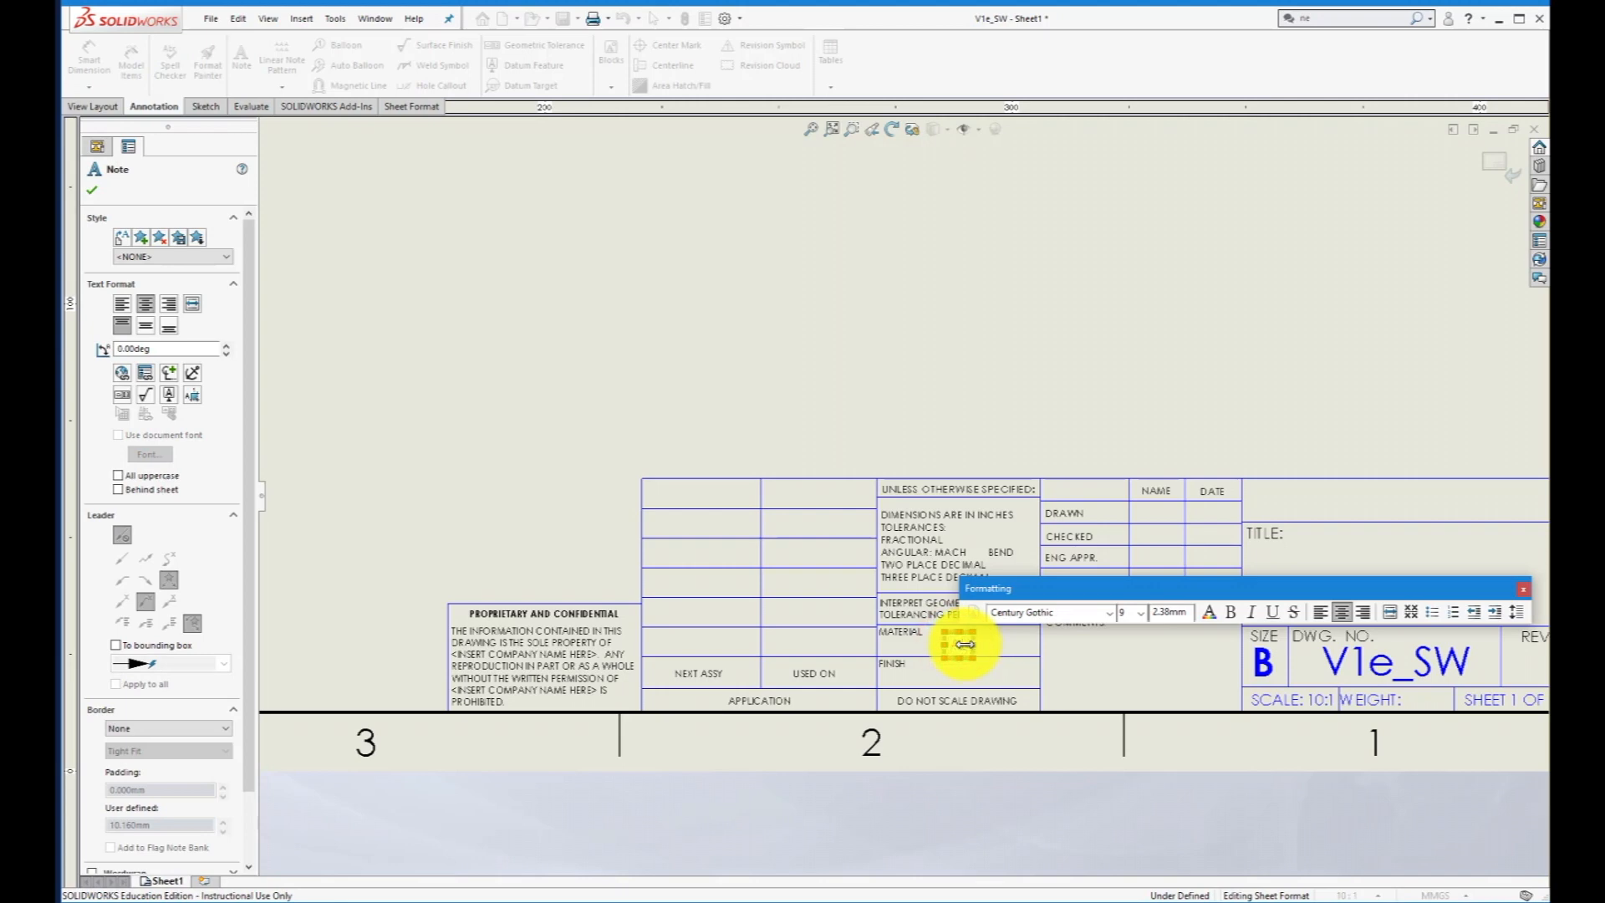
type("AL 606")
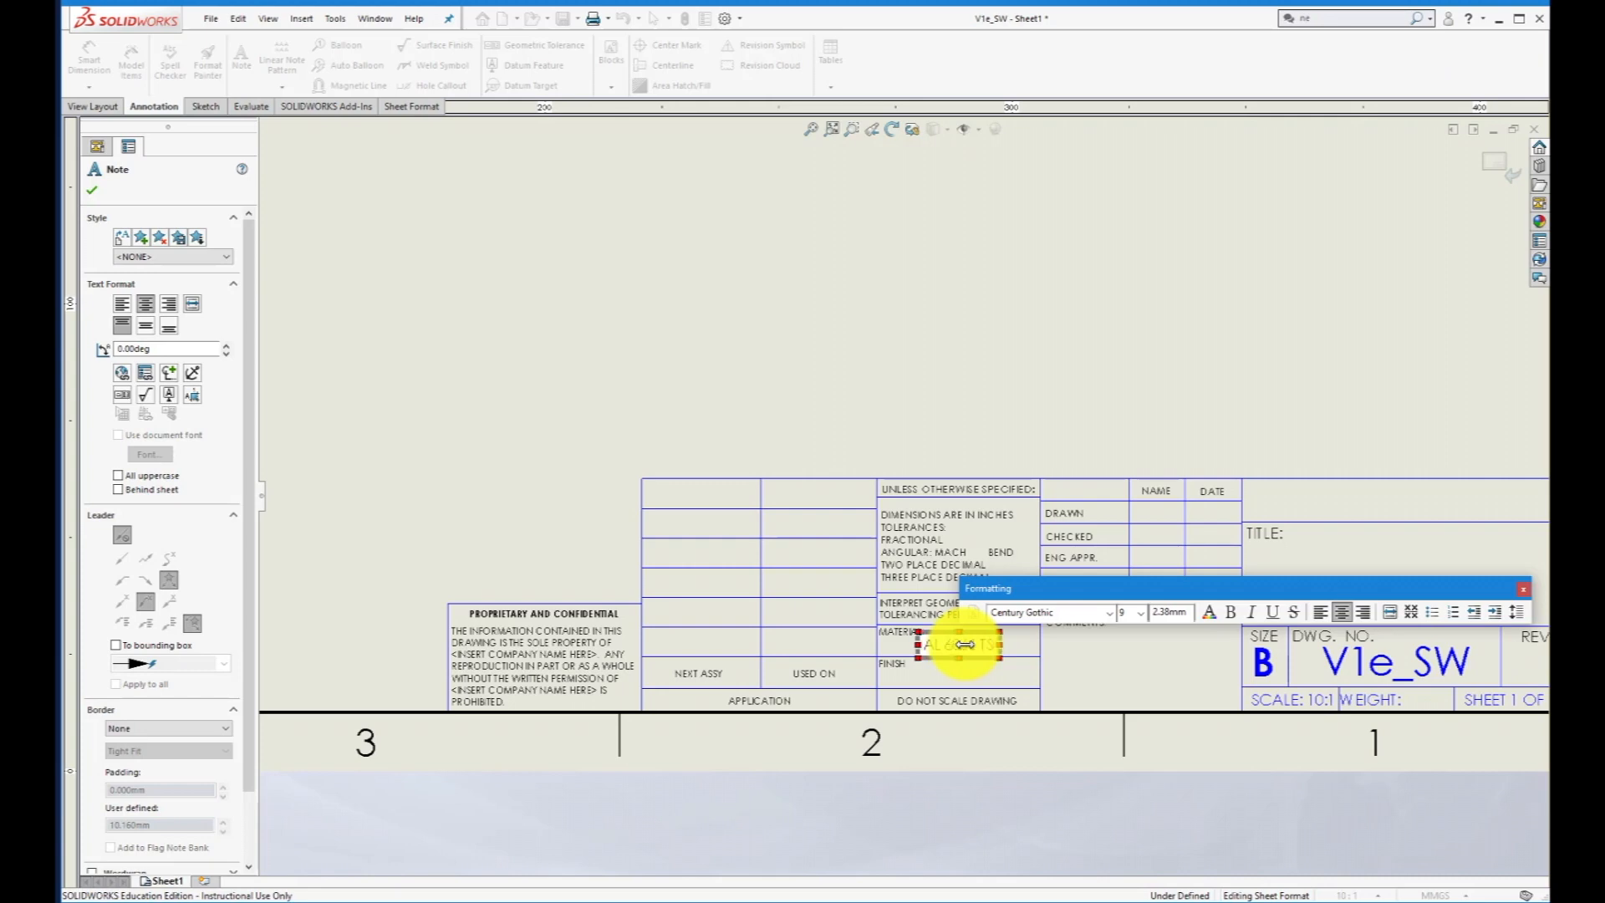
type("1 TS")
left_click(976, 362)
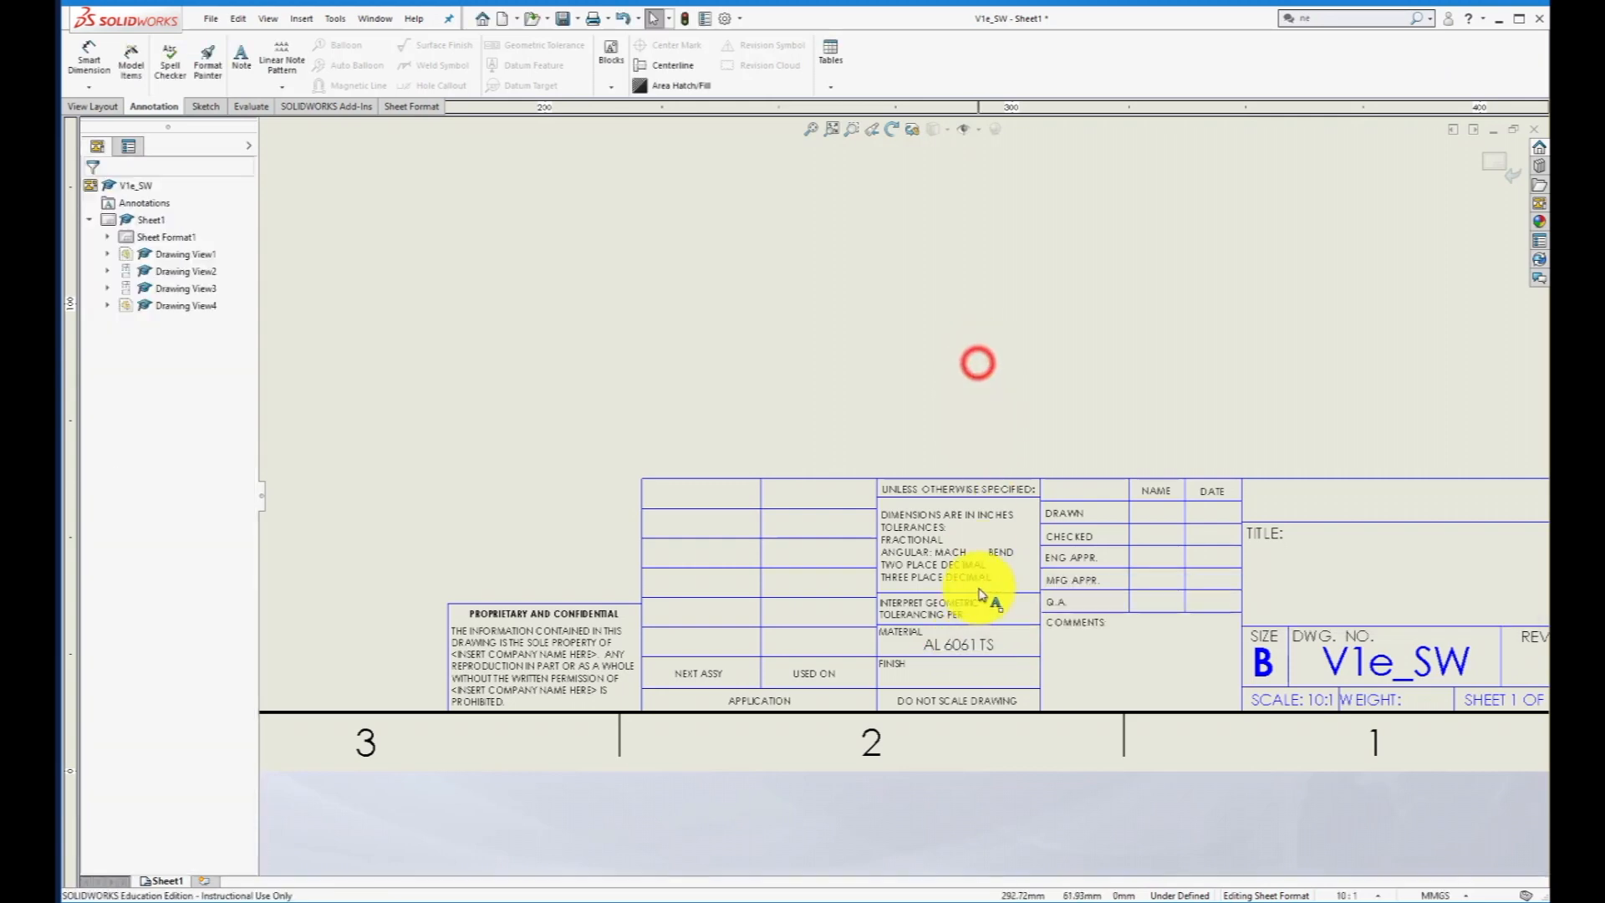
Set the title block's finish to Polished.
left_click(957, 677)
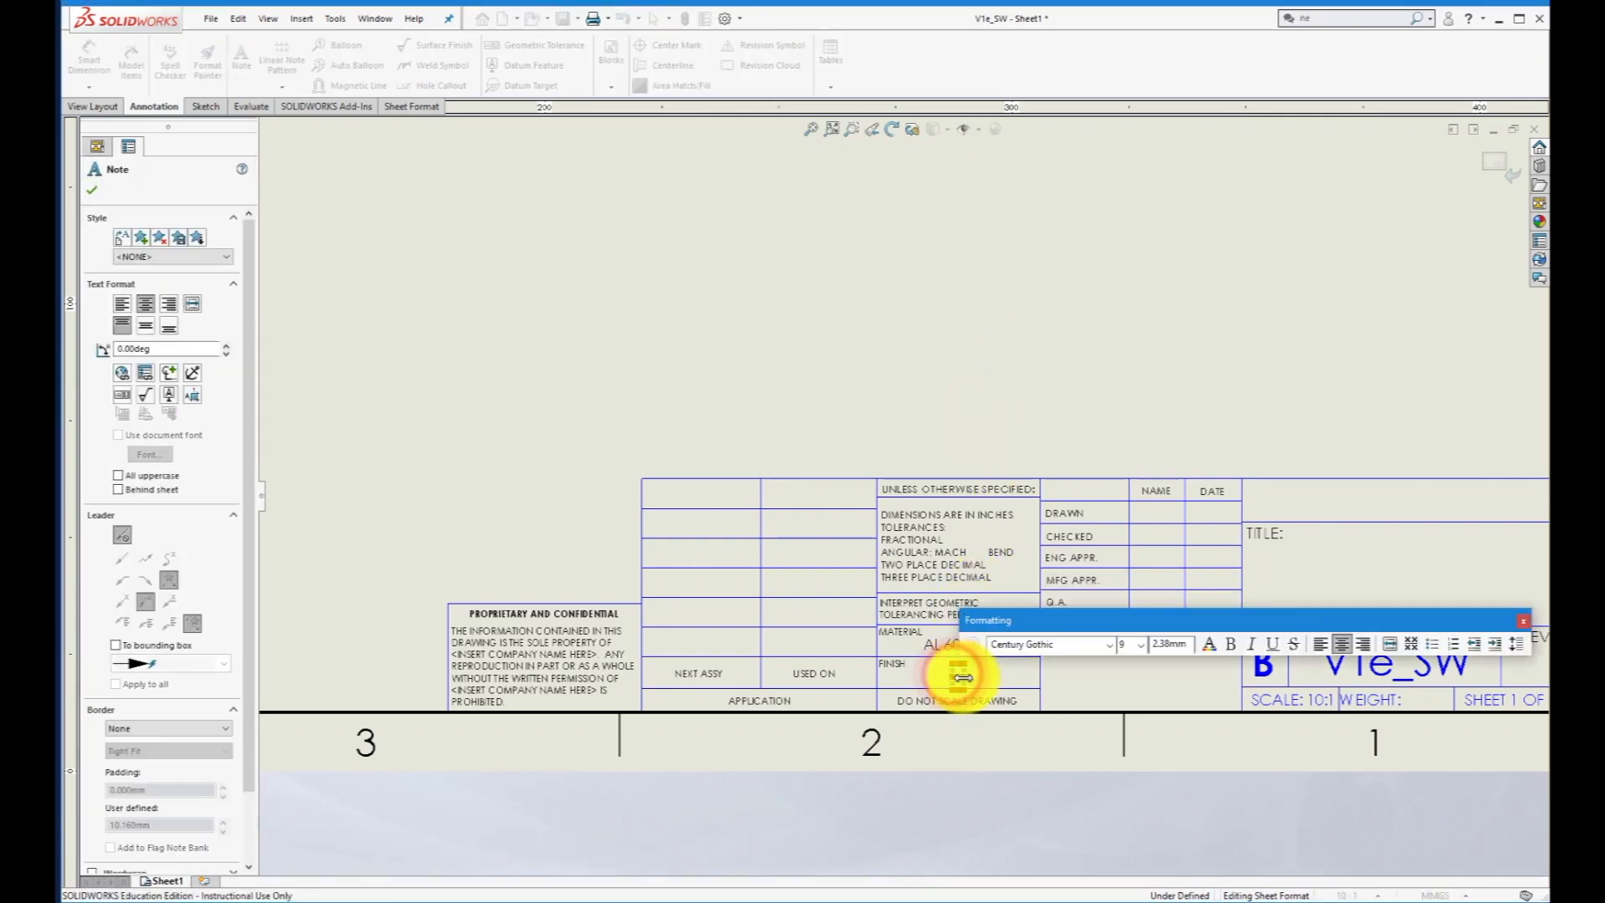
type("P")
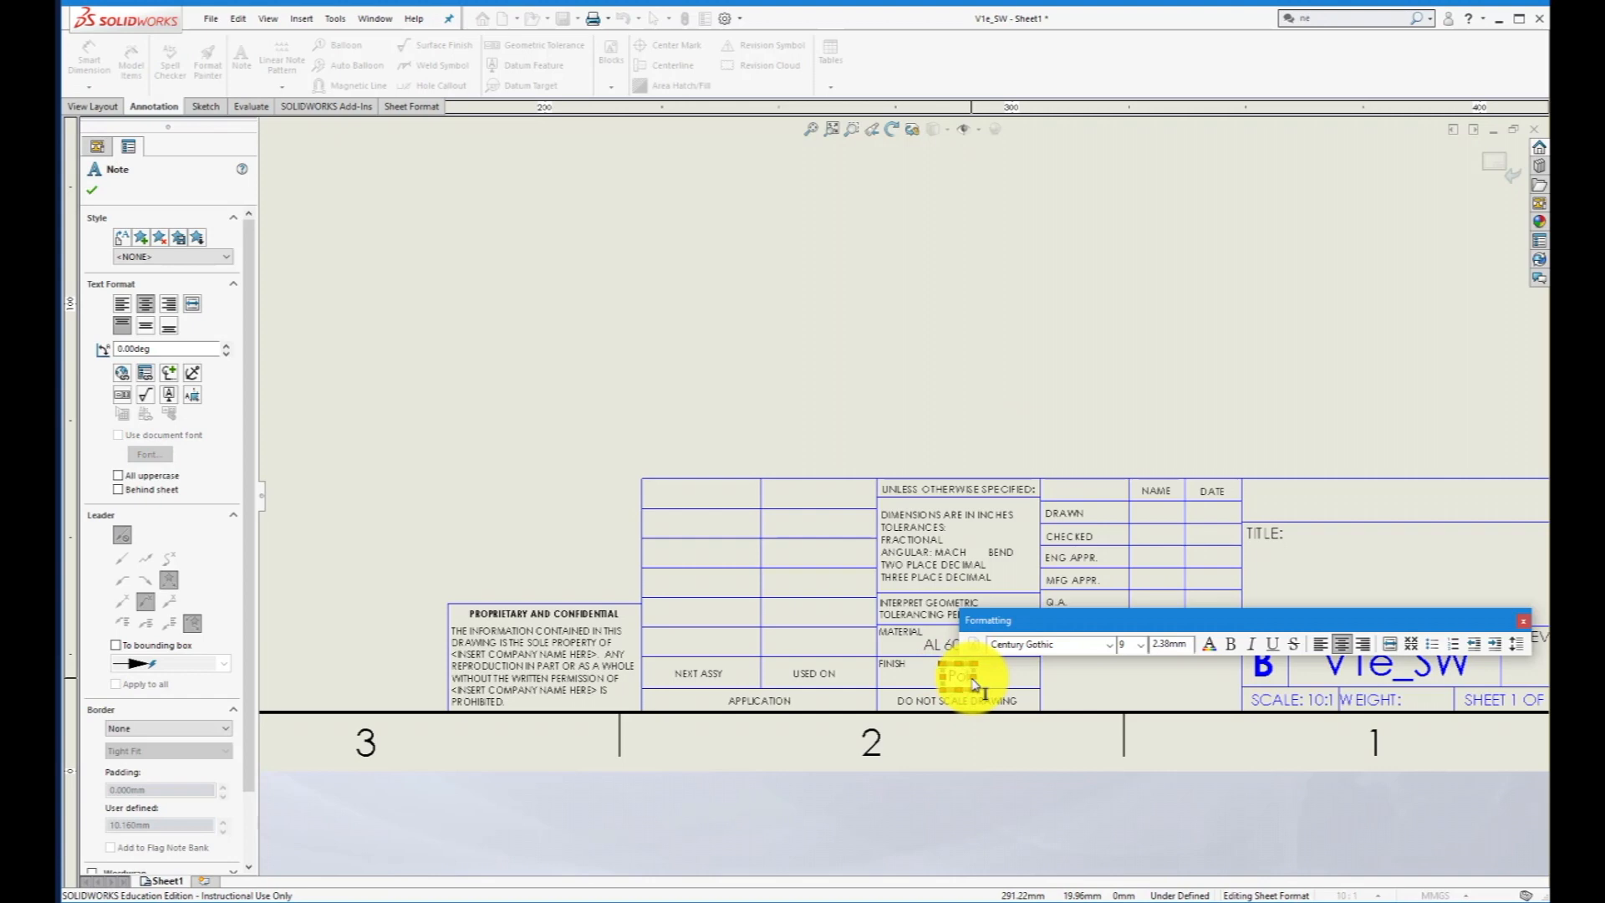
type("olished")
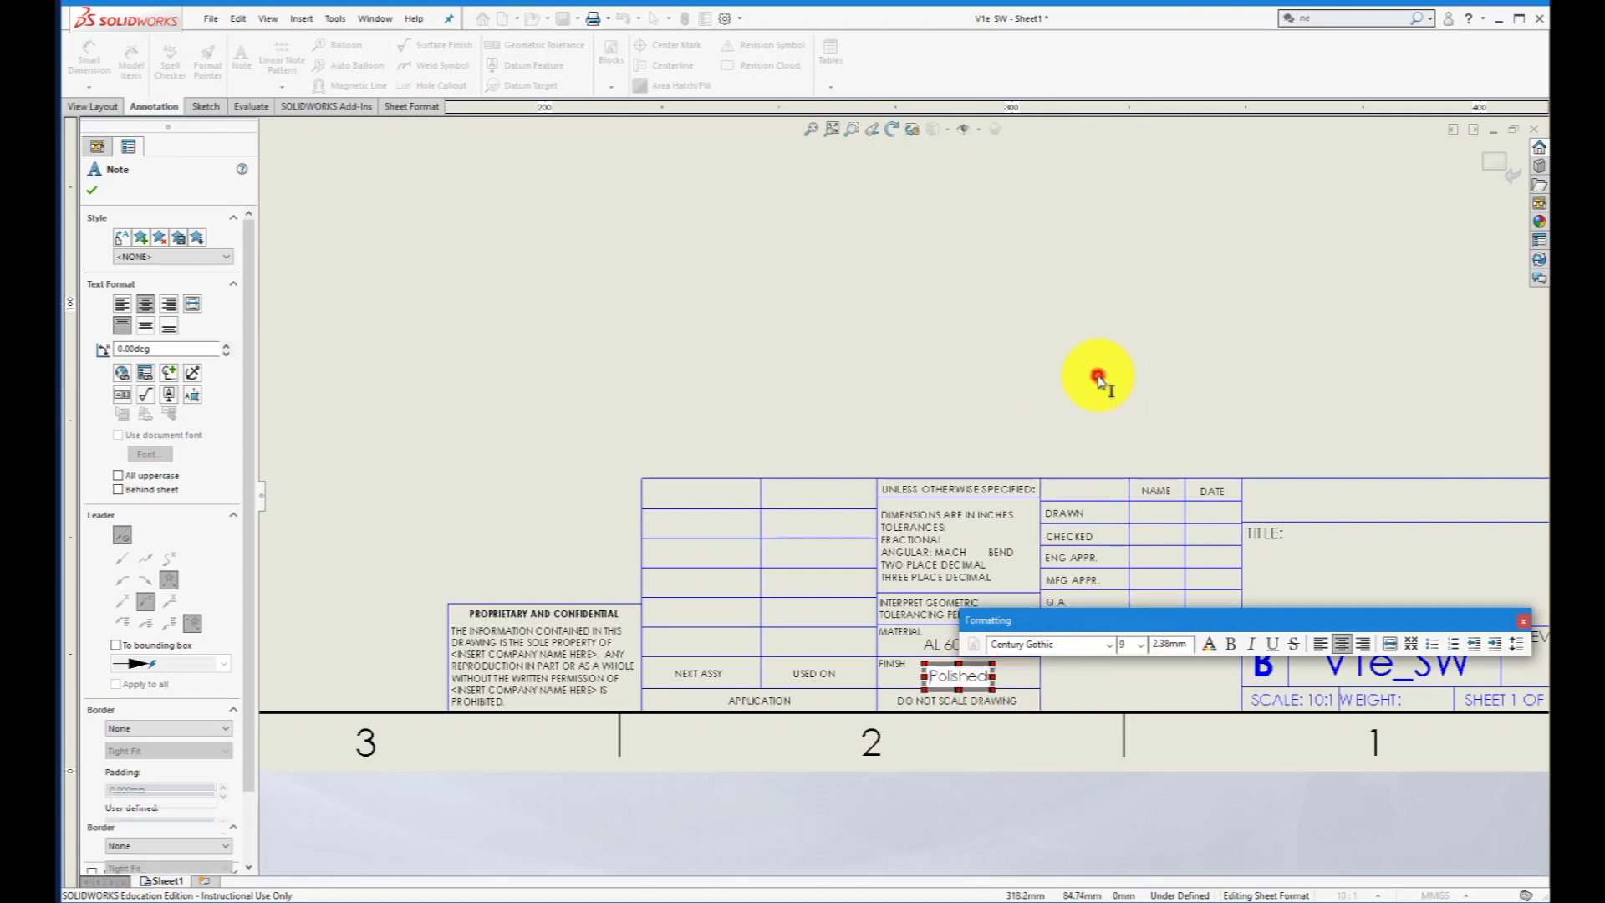
left_click(1097, 375)
Fill in the title block's DRAWN row with the drafter's last name and the date 4/9/18.
left_click(1158, 516)
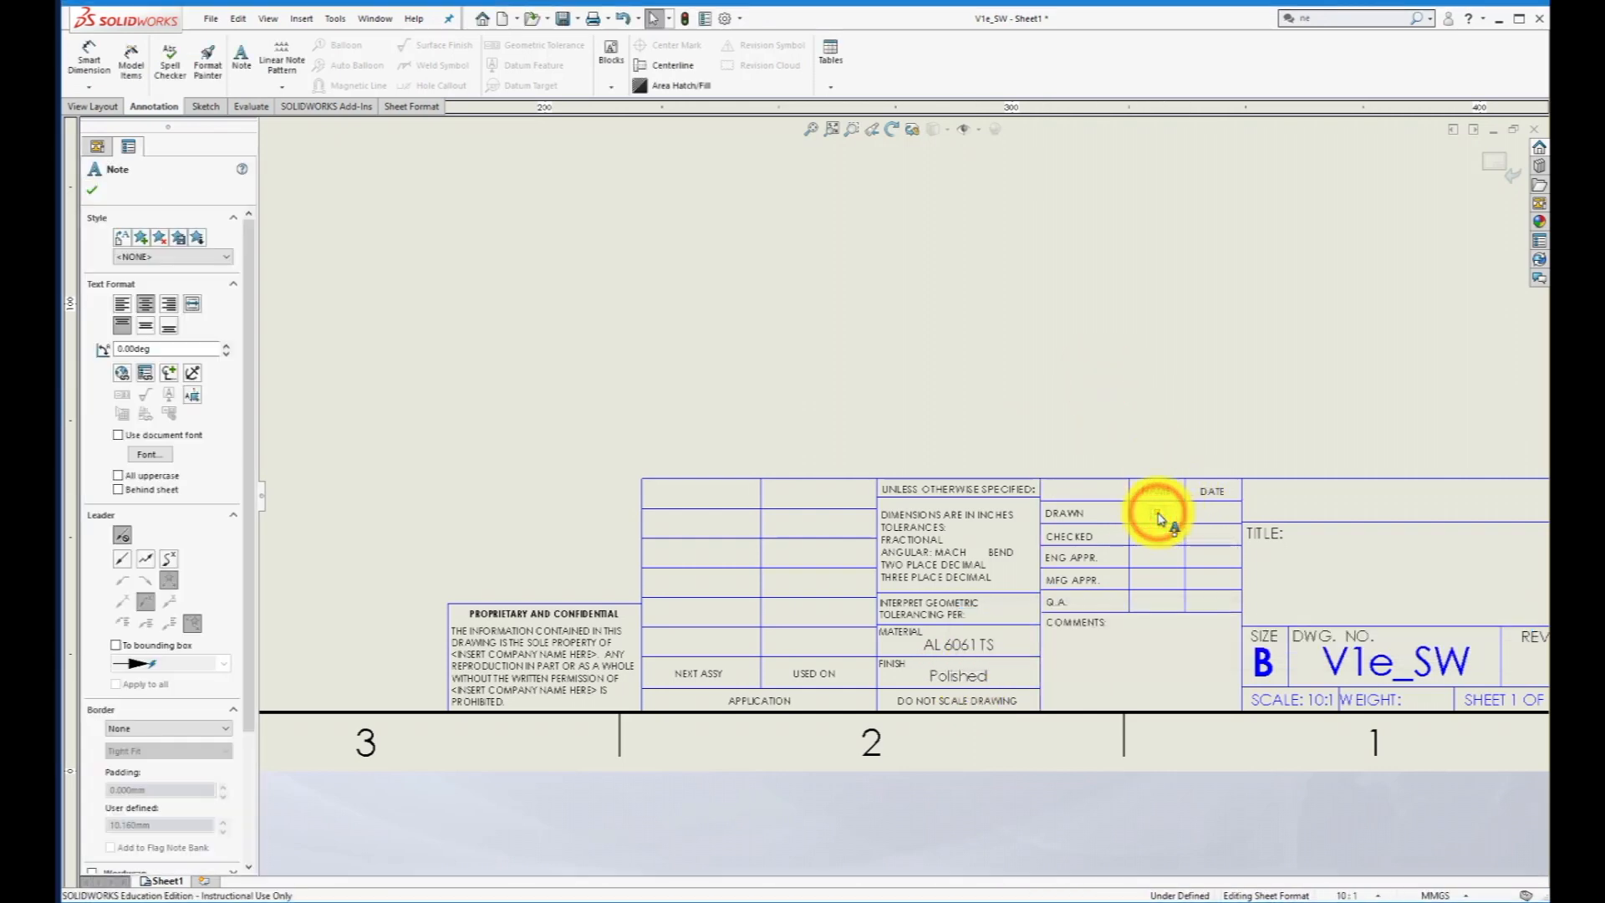
left_click(1156, 511)
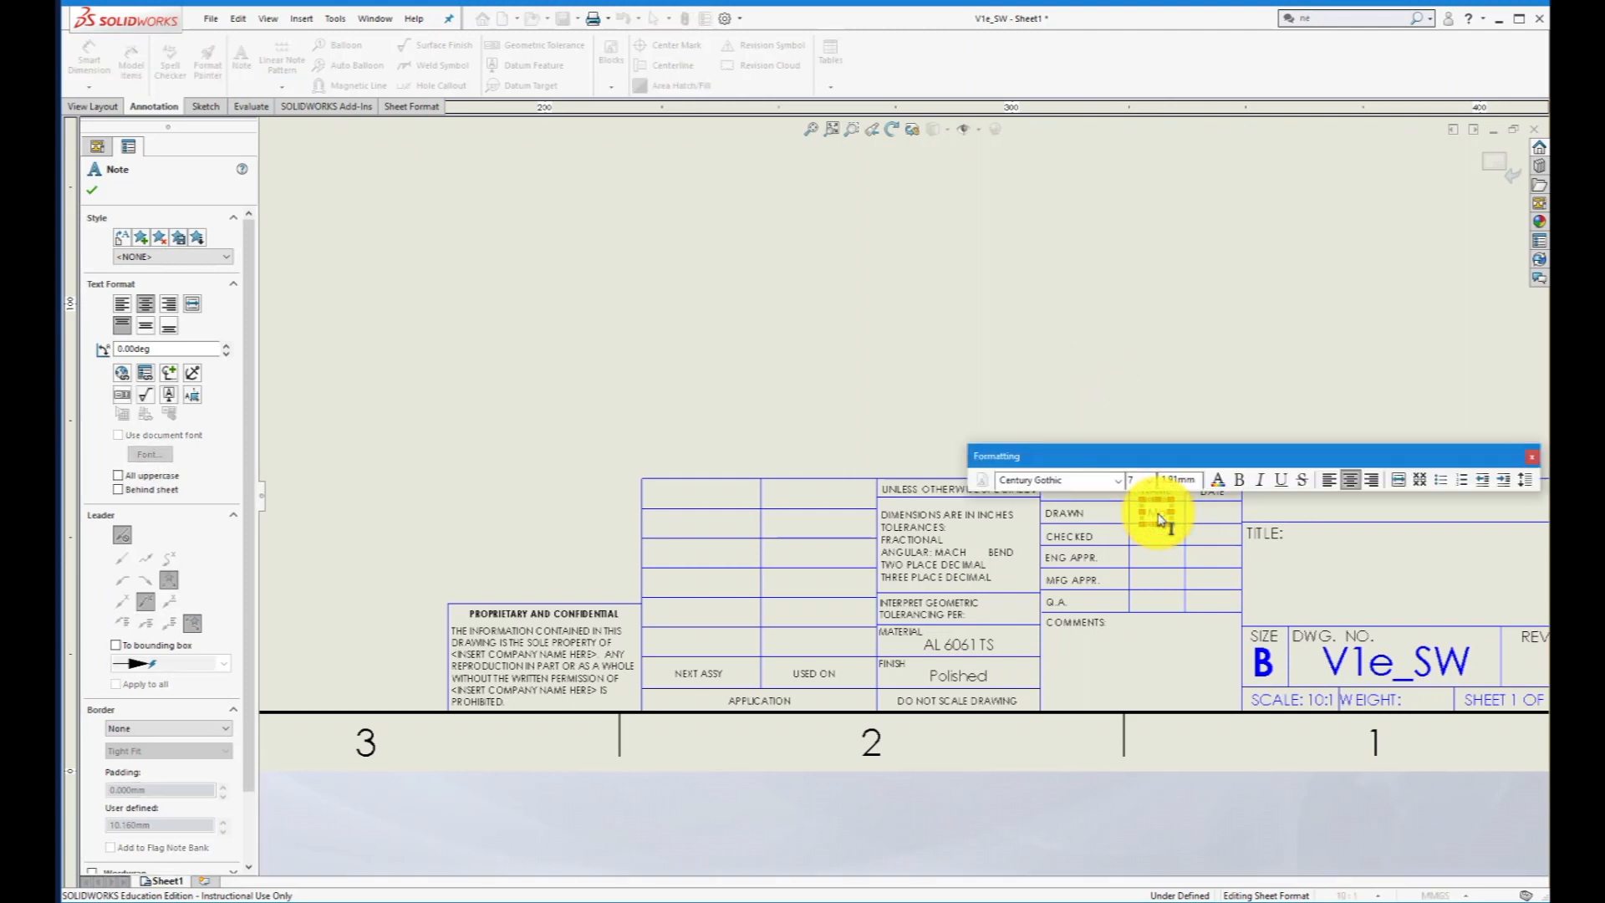
left_click(1210, 518)
left_click(1210, 519)
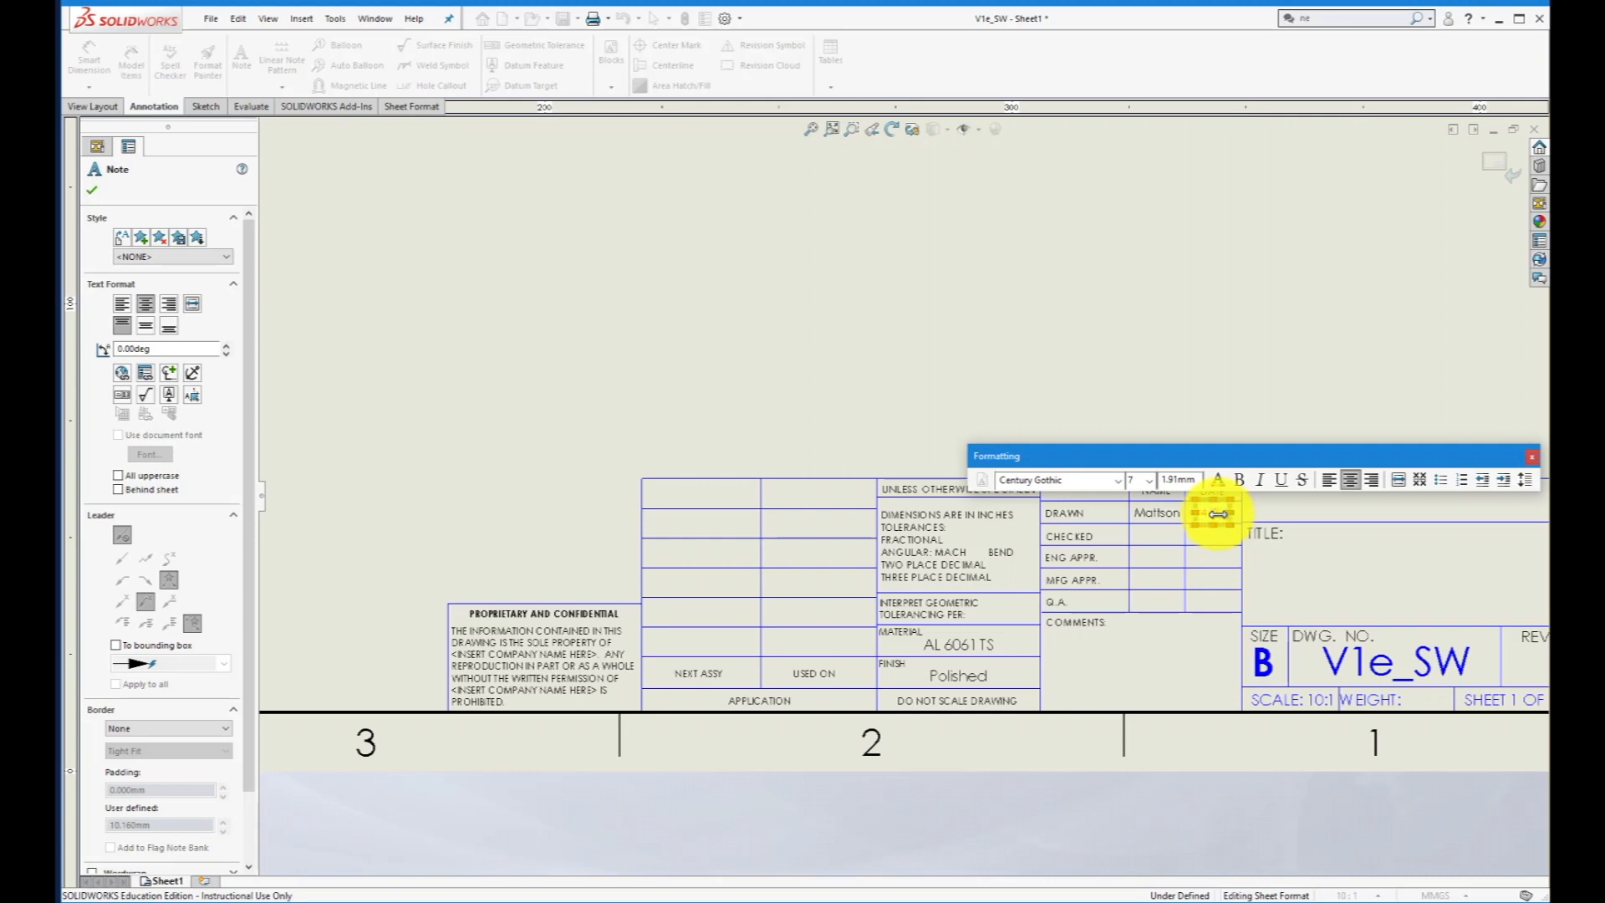
left_click(1235, 368)
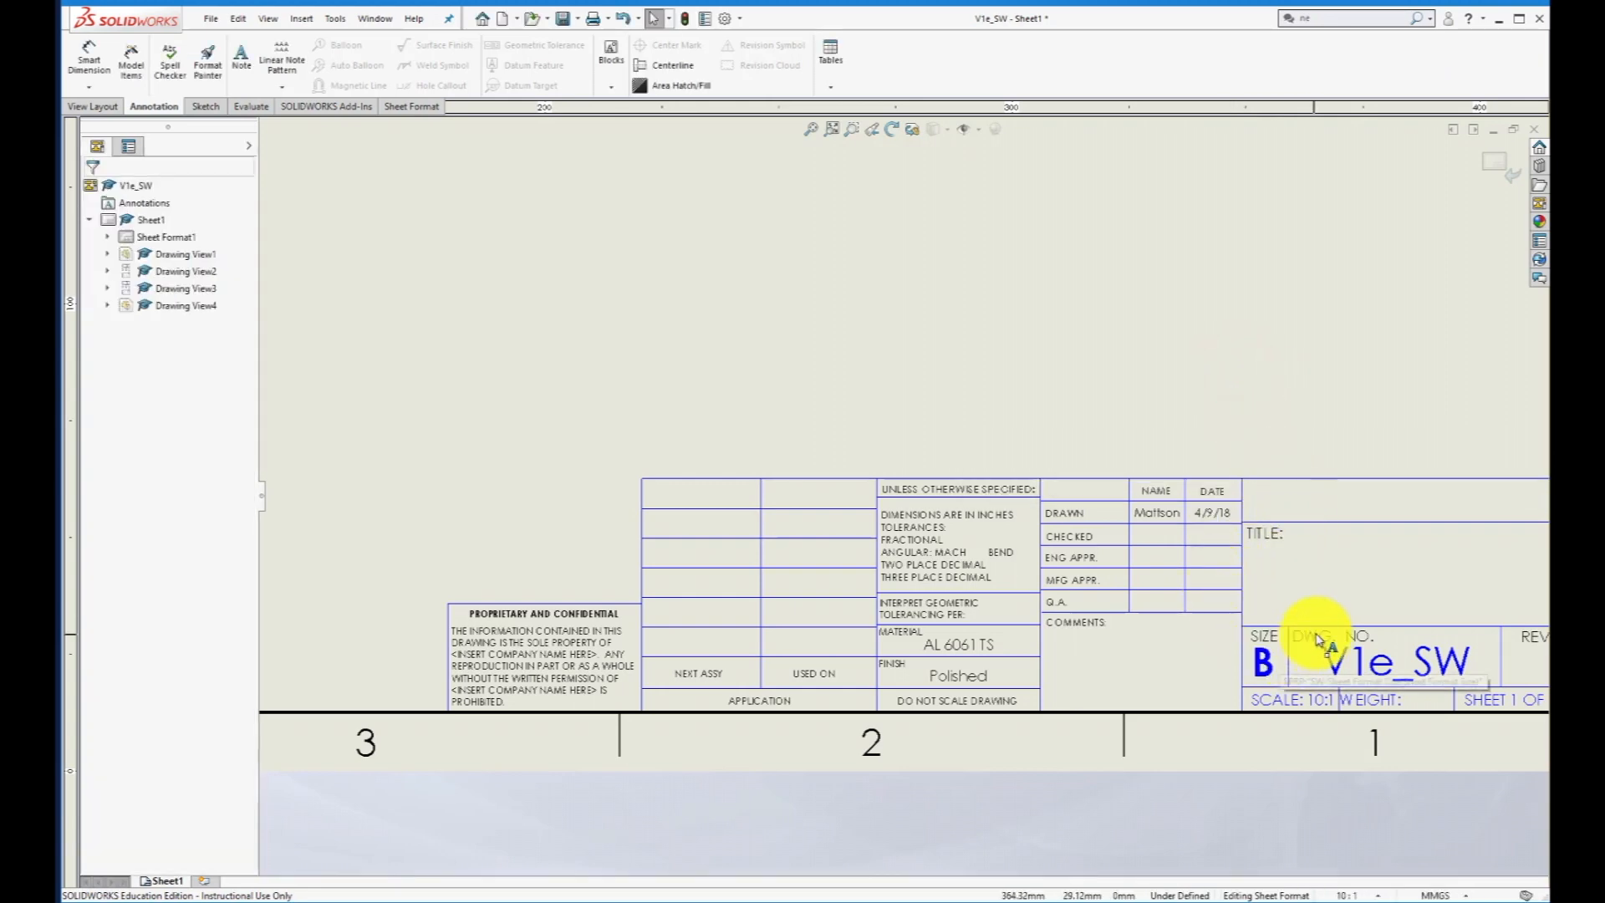
Set the drawing title in the title block to "Part E, V1".
scroll(1329, 630, "up", 3)
scroll(1086, 526, "down", 5)
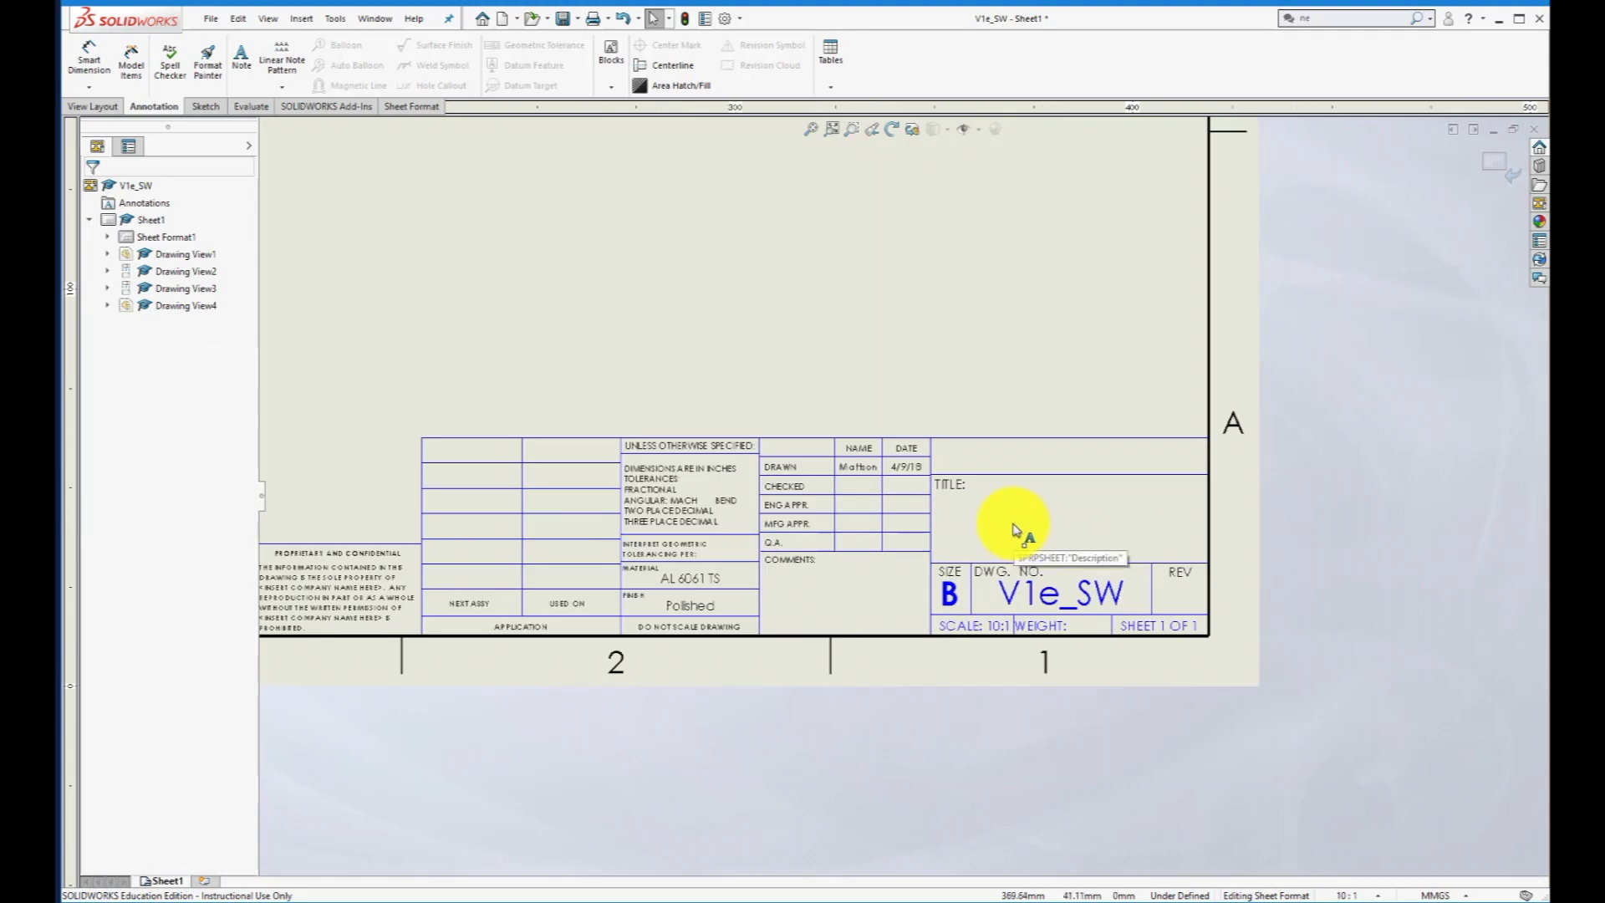
left_click(1058, 517)
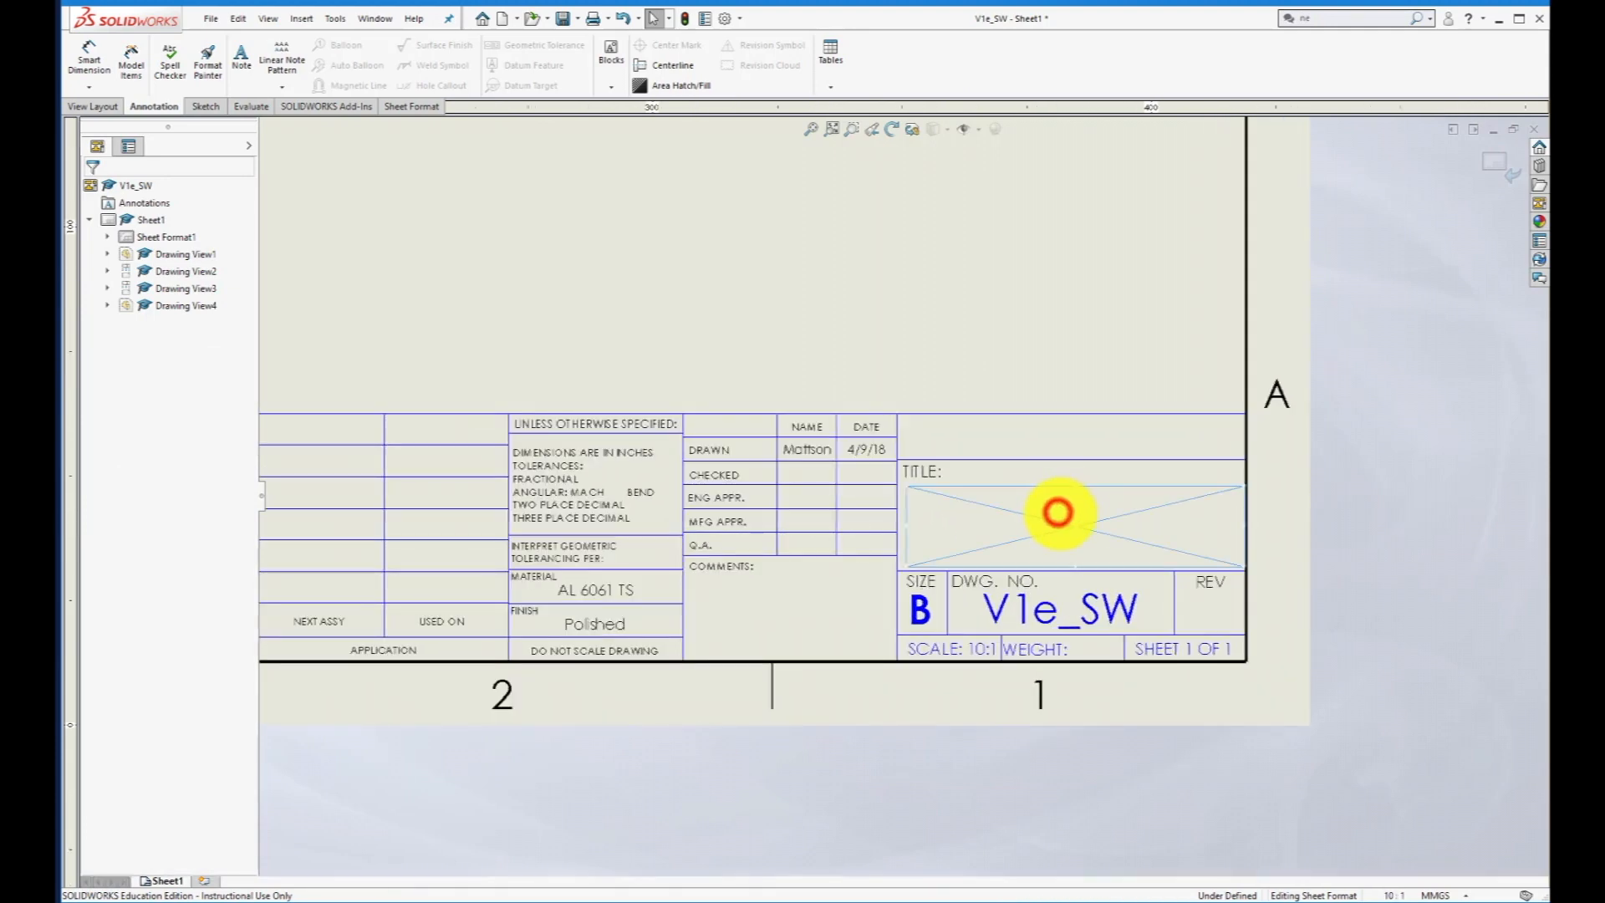
double_click(1070, 524)
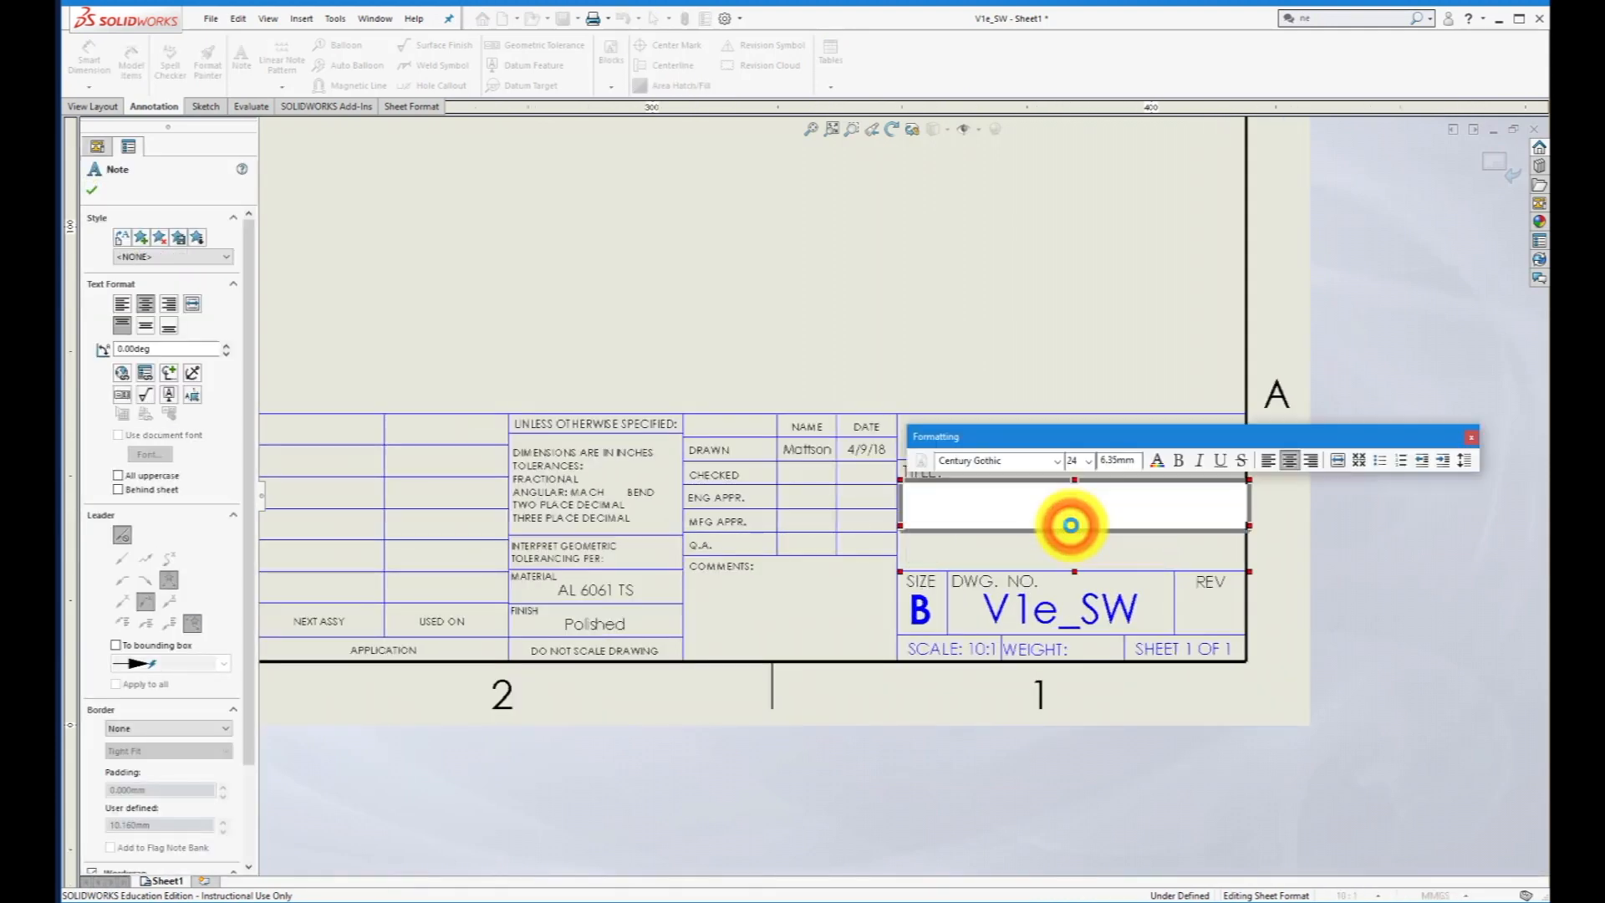
type("Part E")
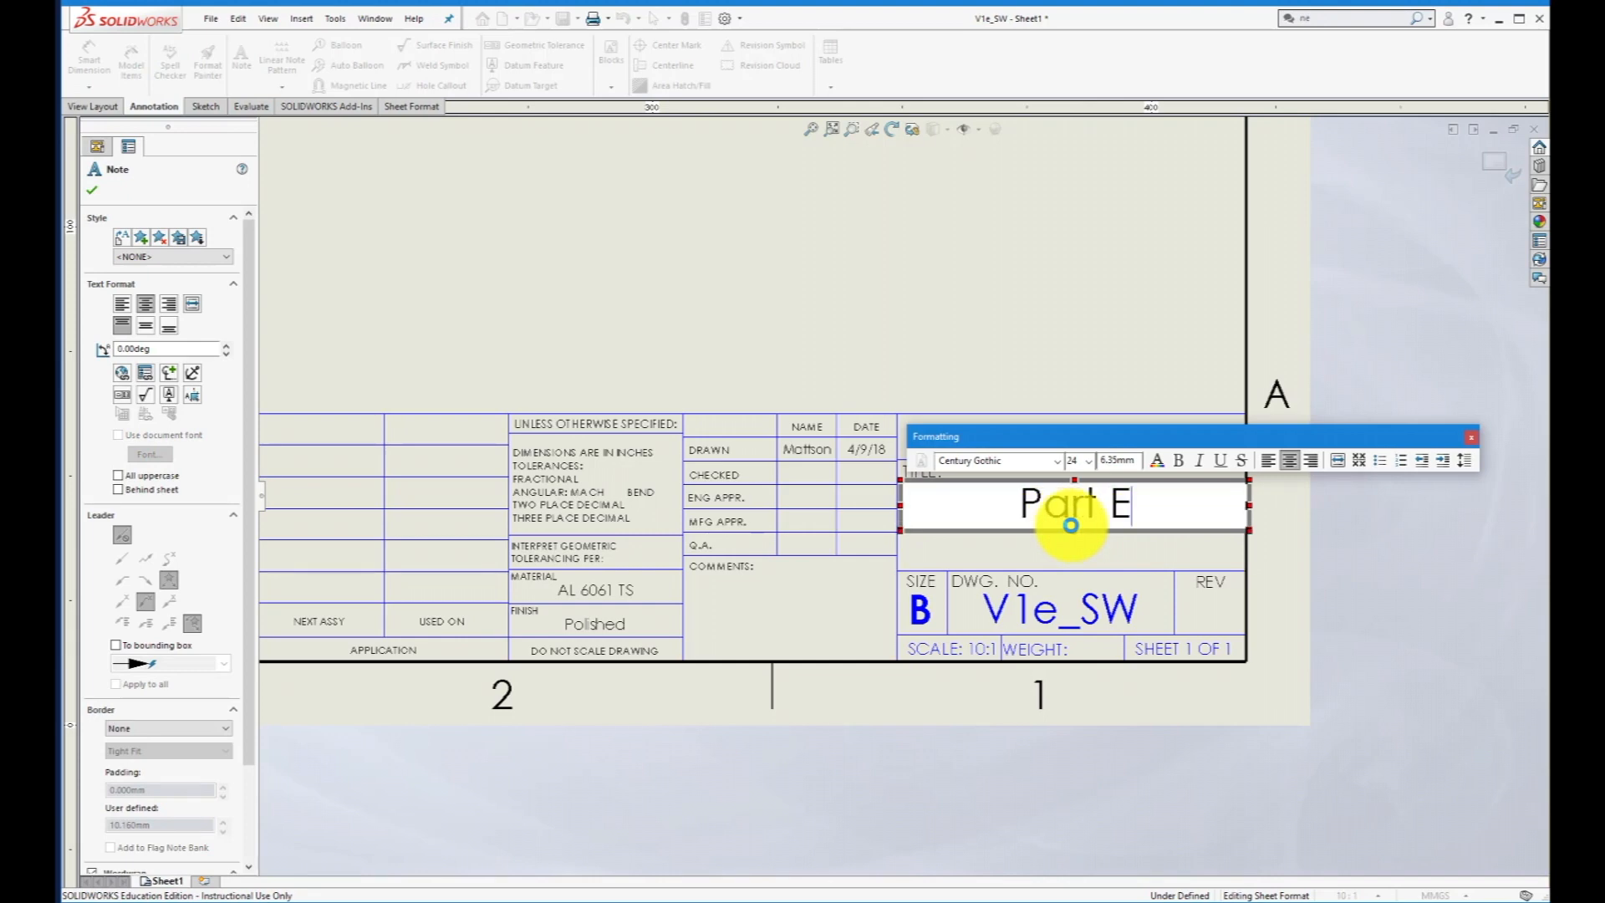
type(", V1")
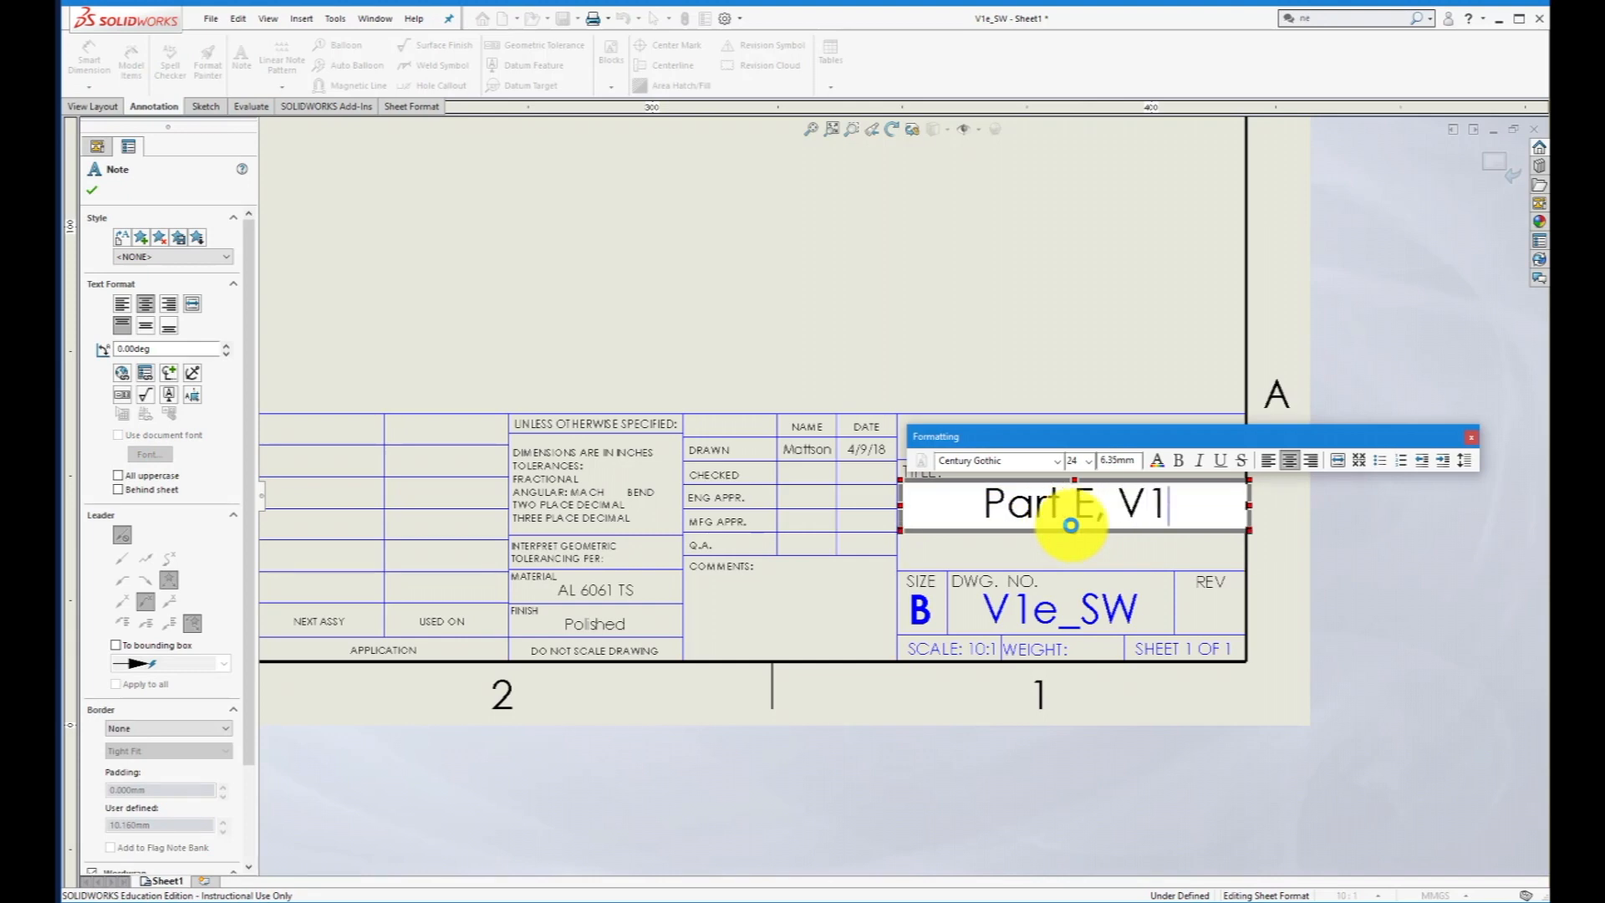
left_click(1369, 547)
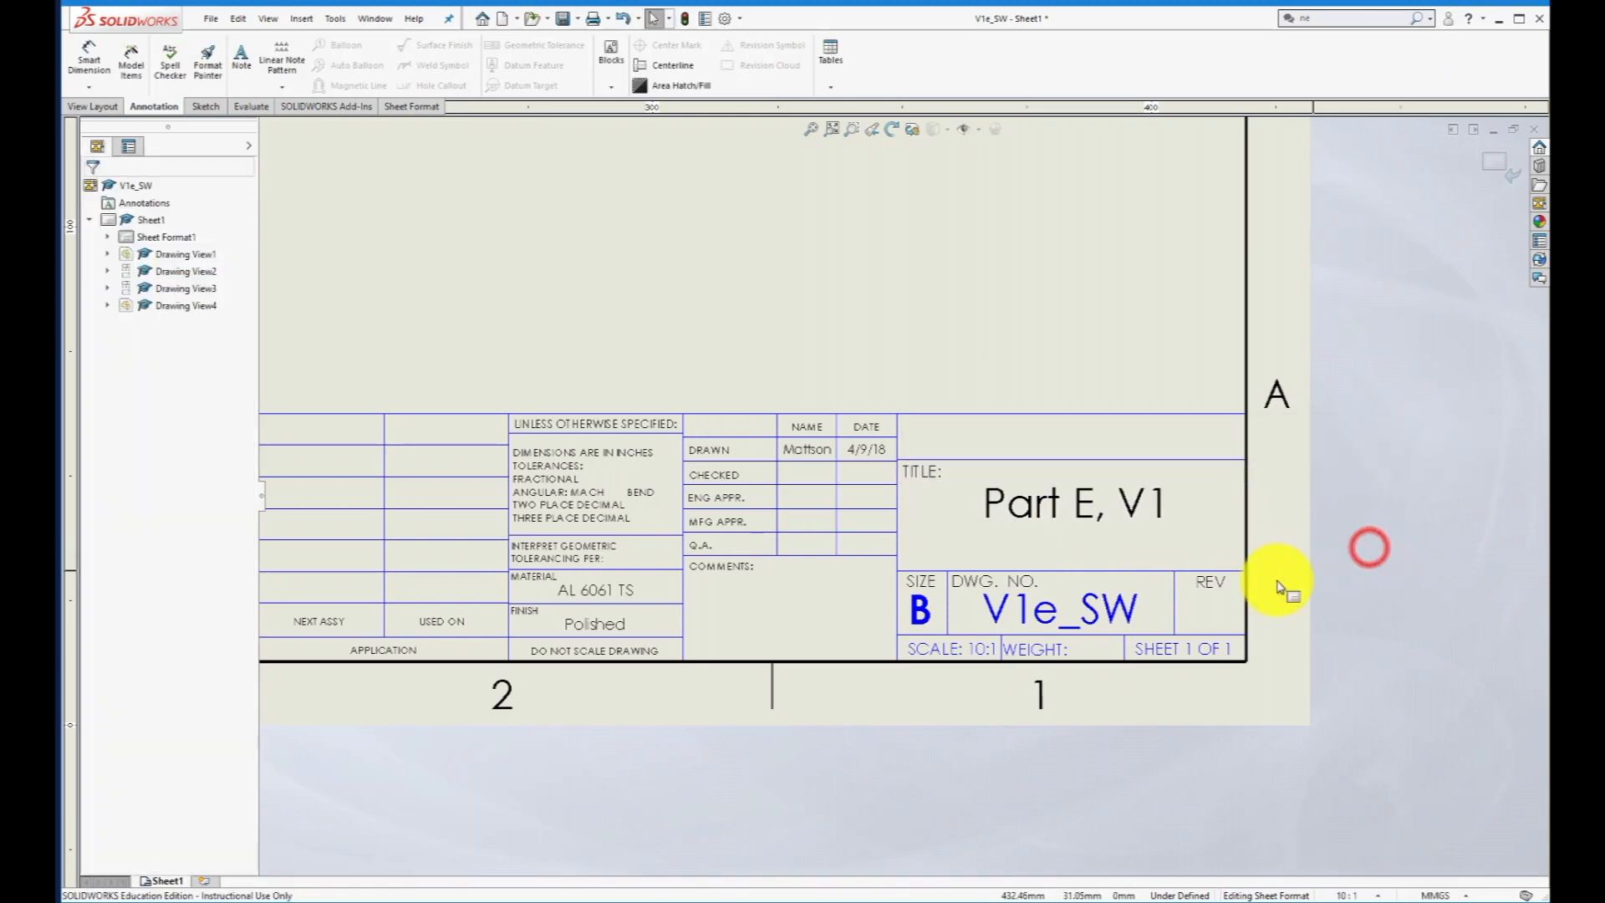
Set the title block's revision to A and leave sheet format editing to return to the drawing sheet.
left_click(1209, 619)
left_click(1214, 613)
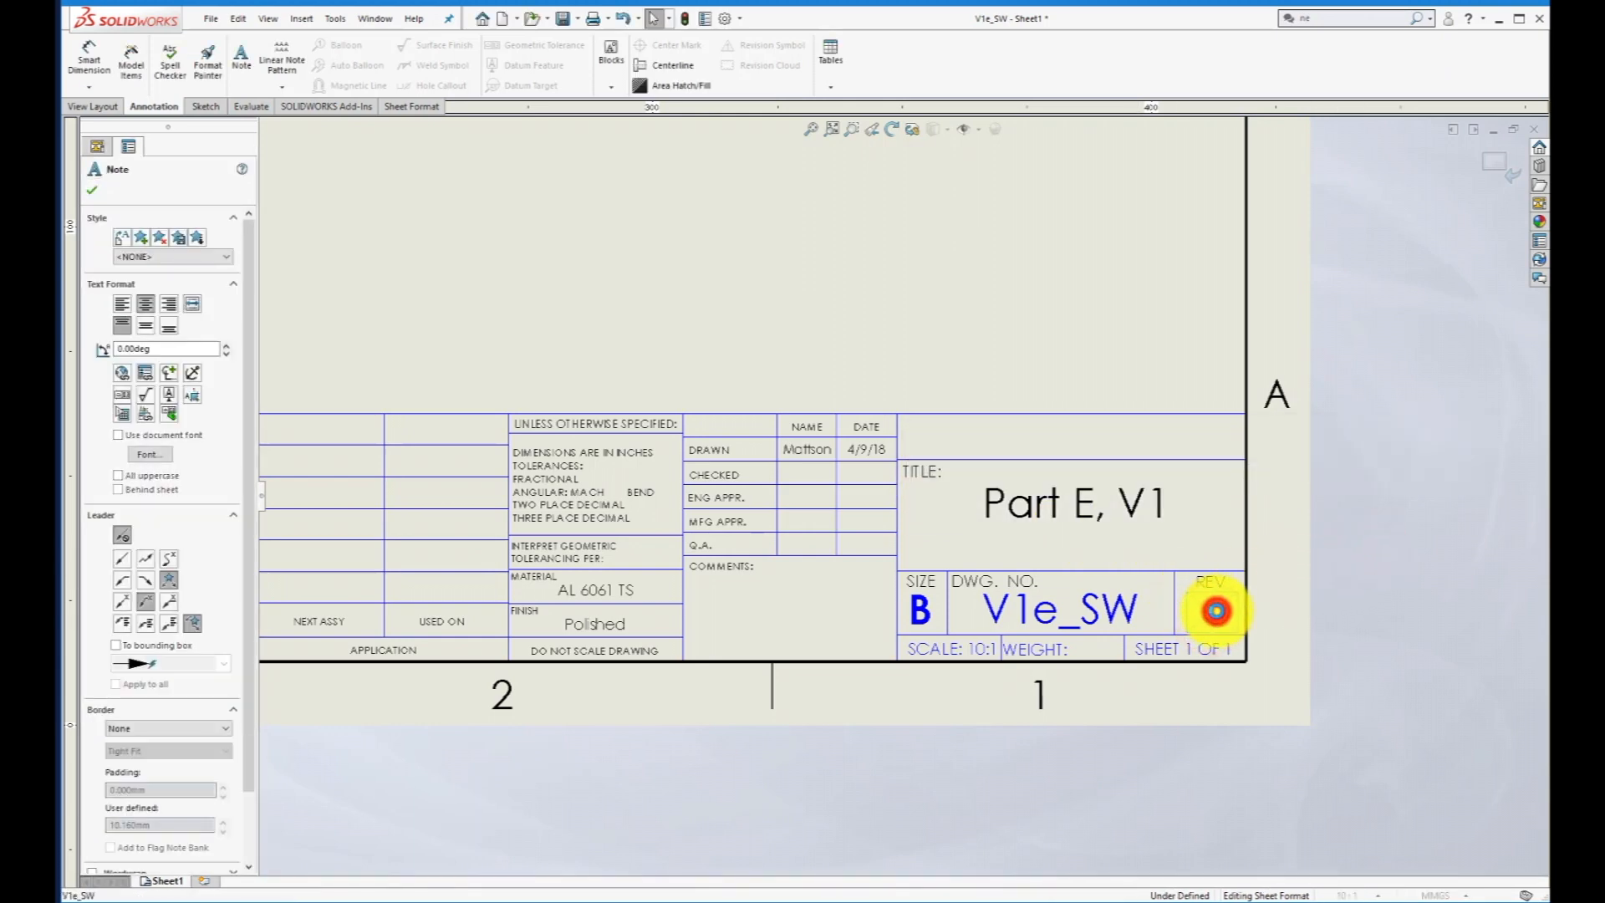
left_click(1403, 629)
scroll(926, 421, "up", 5)
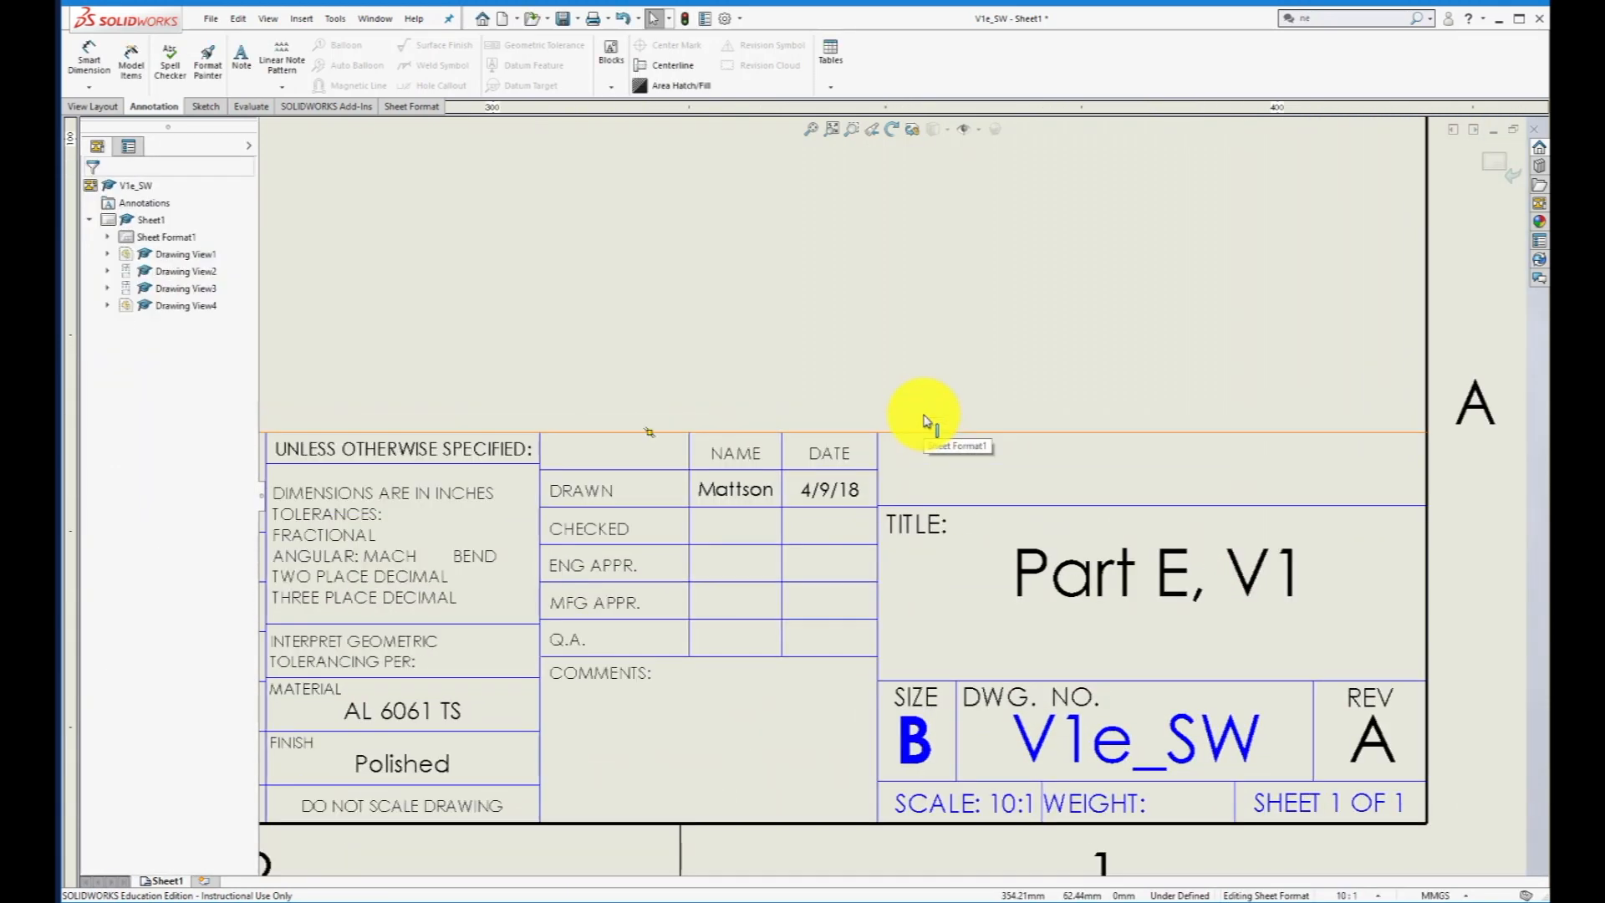
scroll(926, 421, "up", 2)
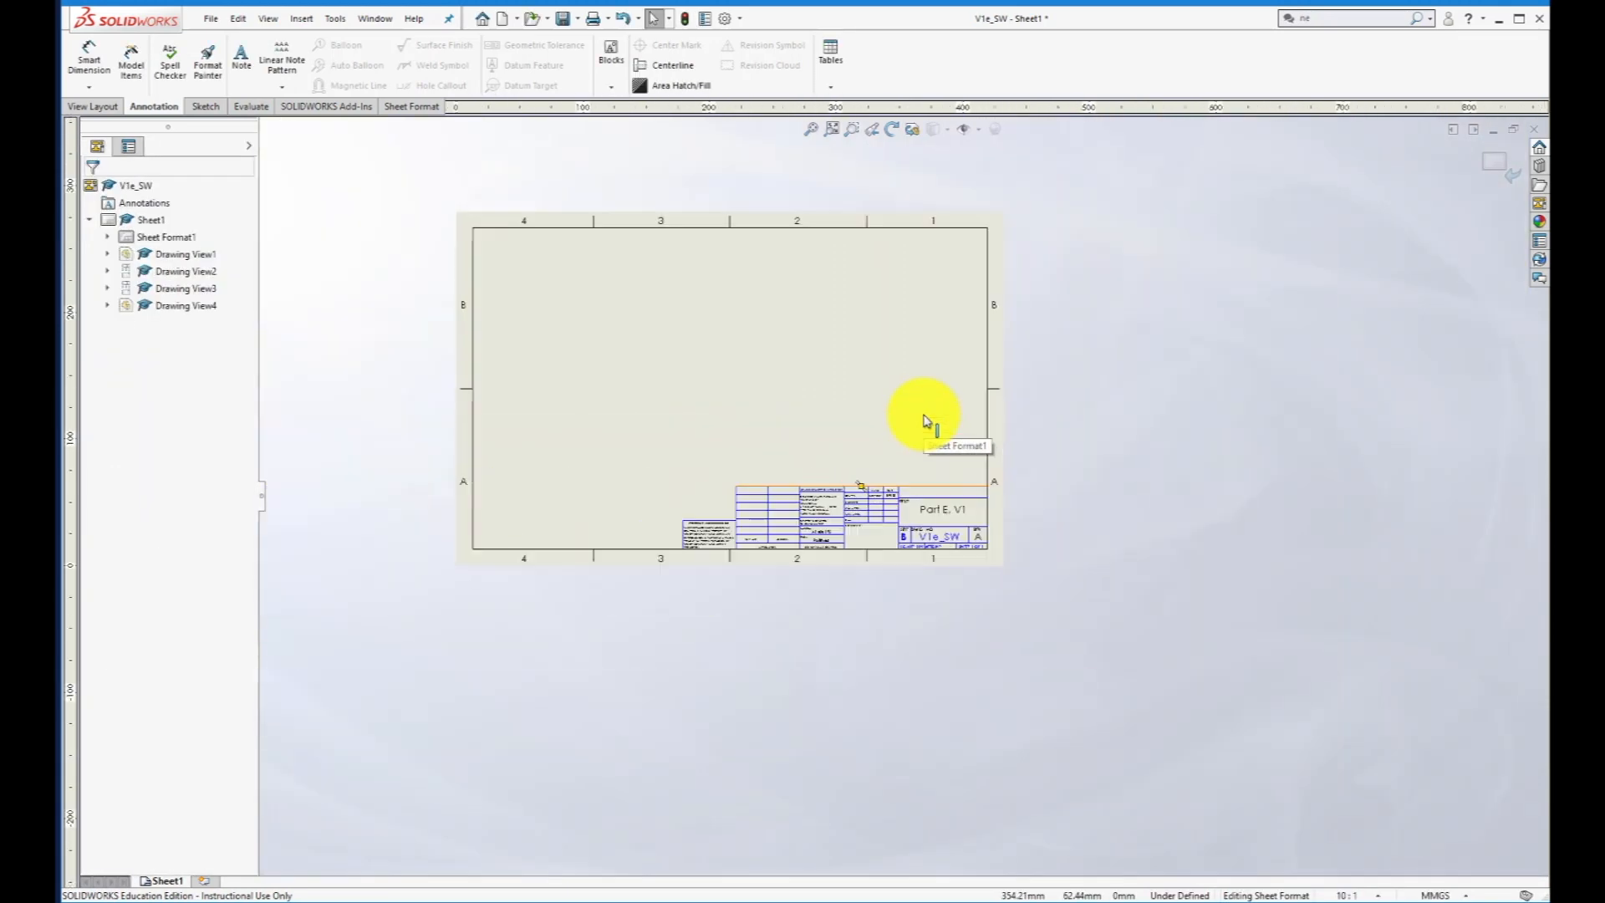
scroll(926, 421, "down", 4)
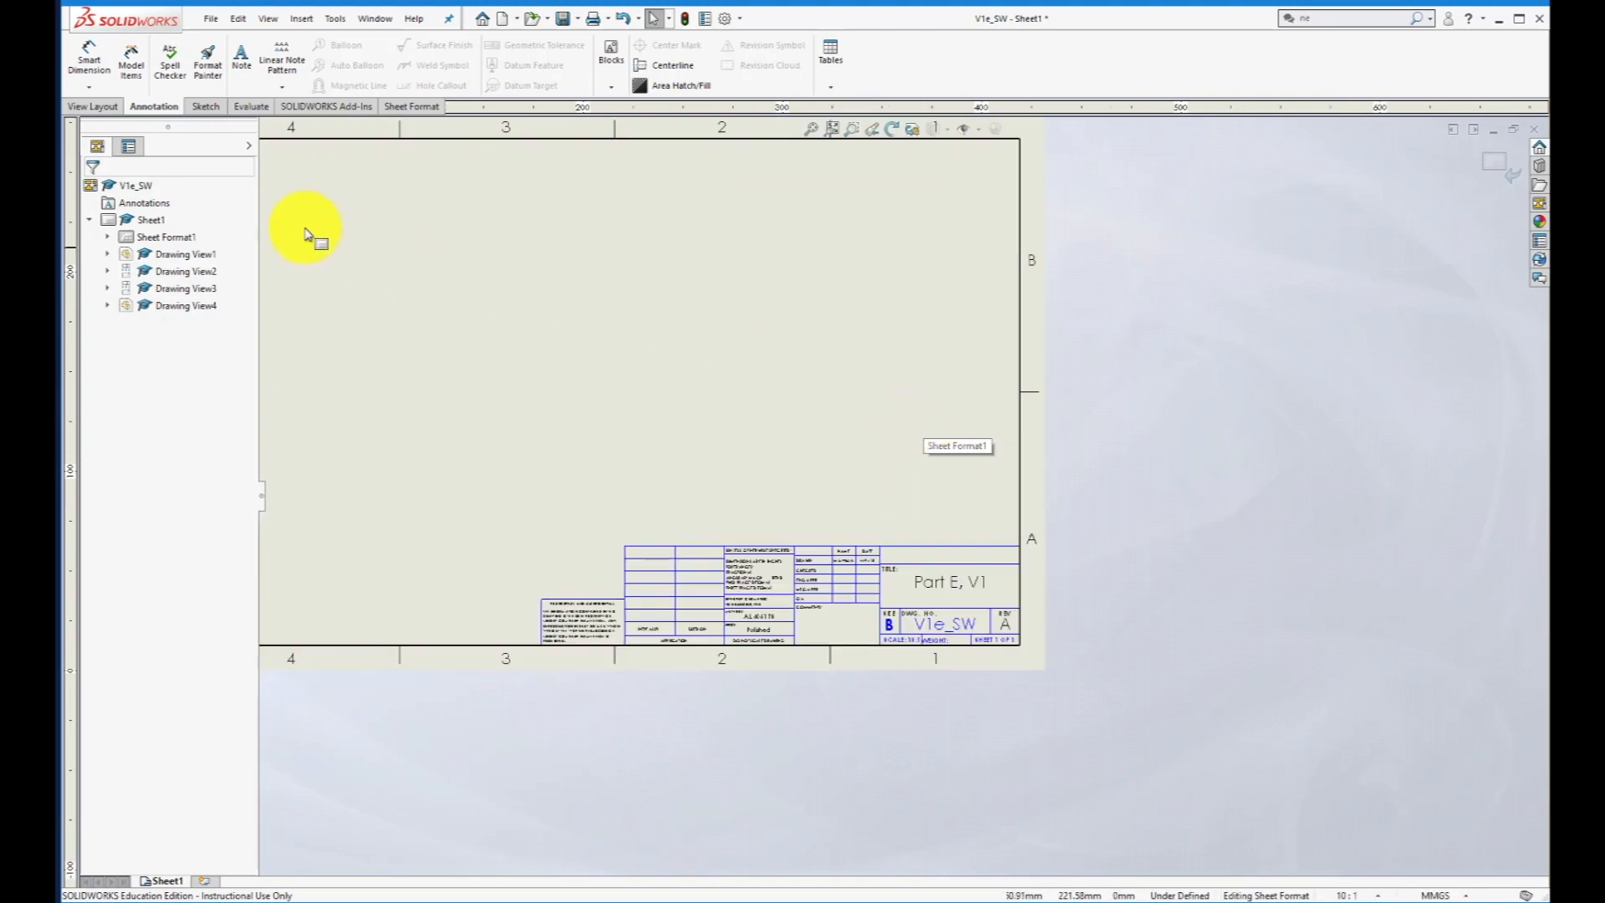
left_click(1499, 168)
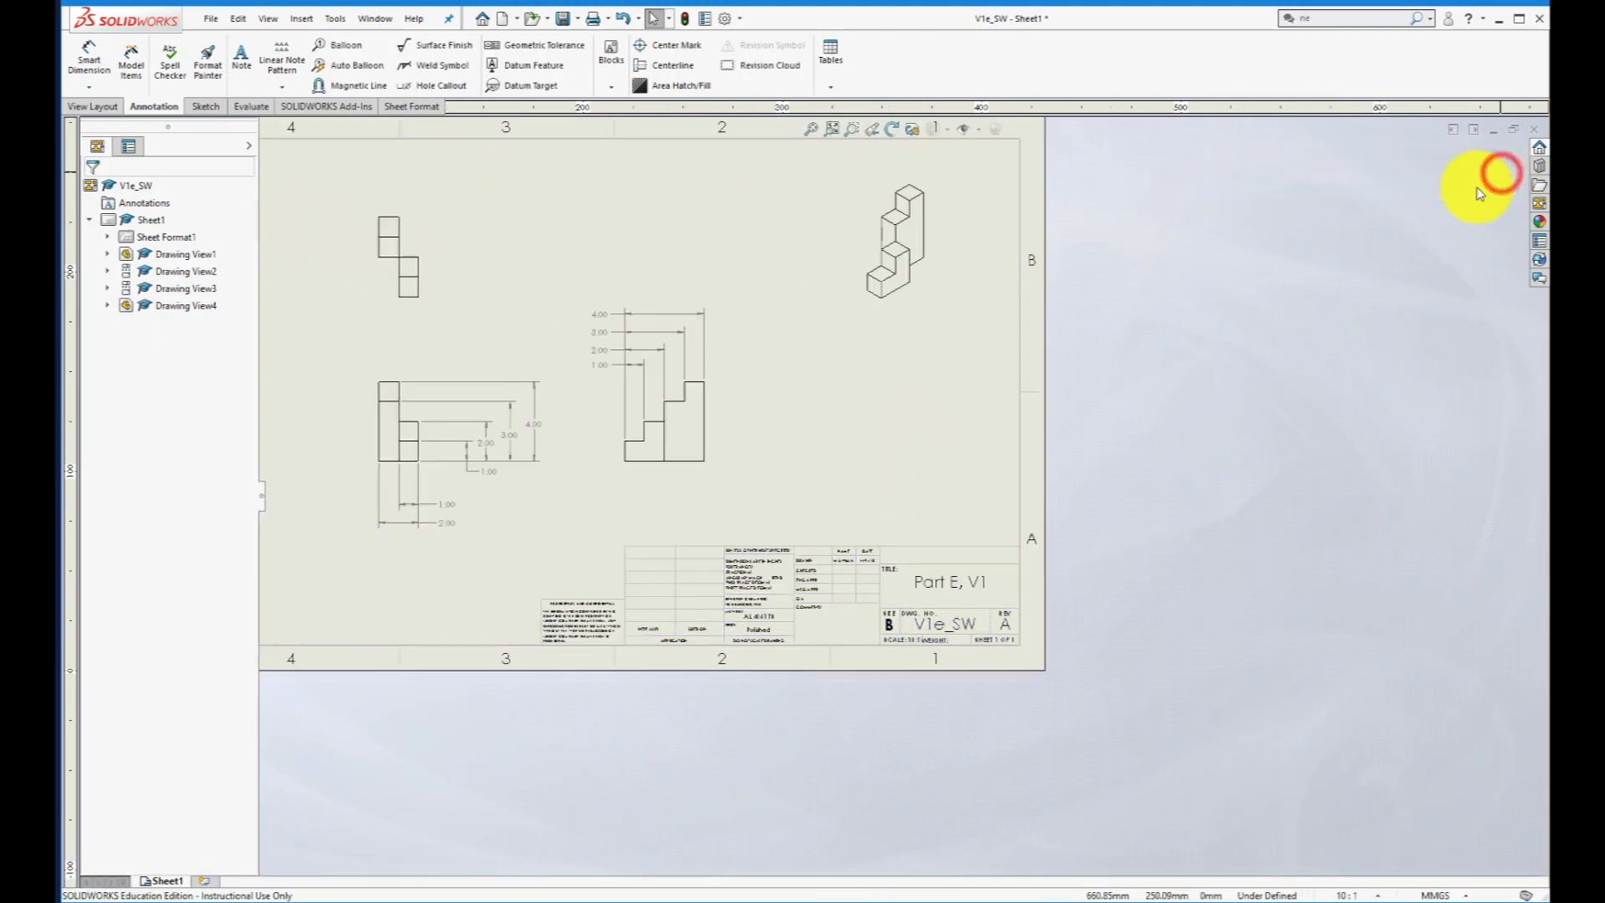
Add a note below the isometric view headed "Notes:" with numbered item 1, "This part is to be machined in separate pieces".
left_click(242, 56)
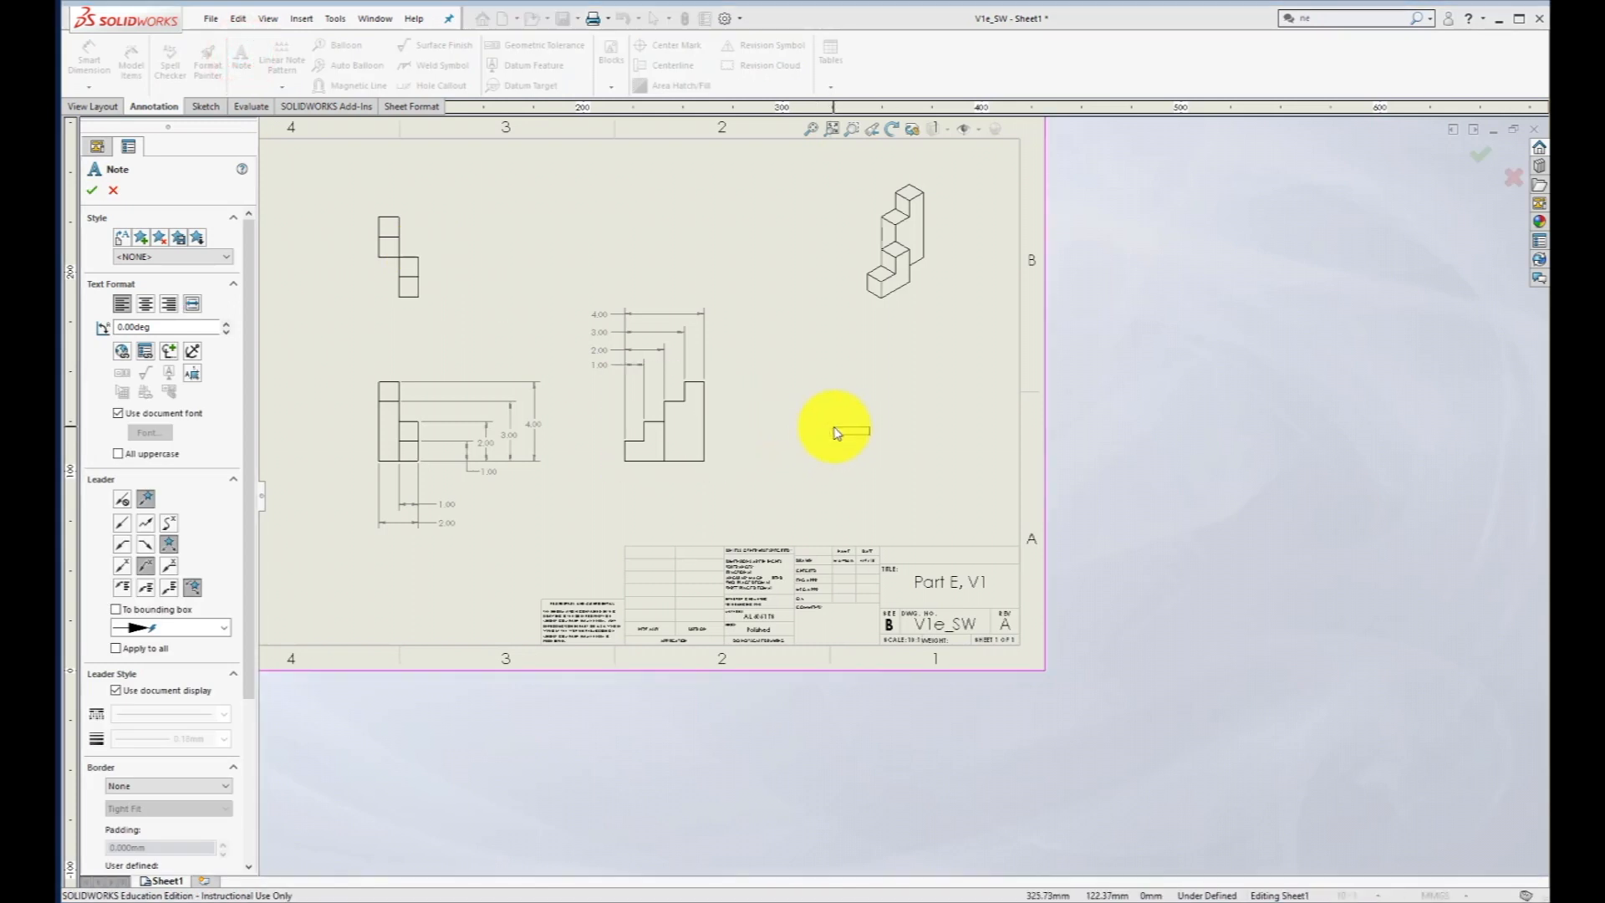
left_click(829, 436)
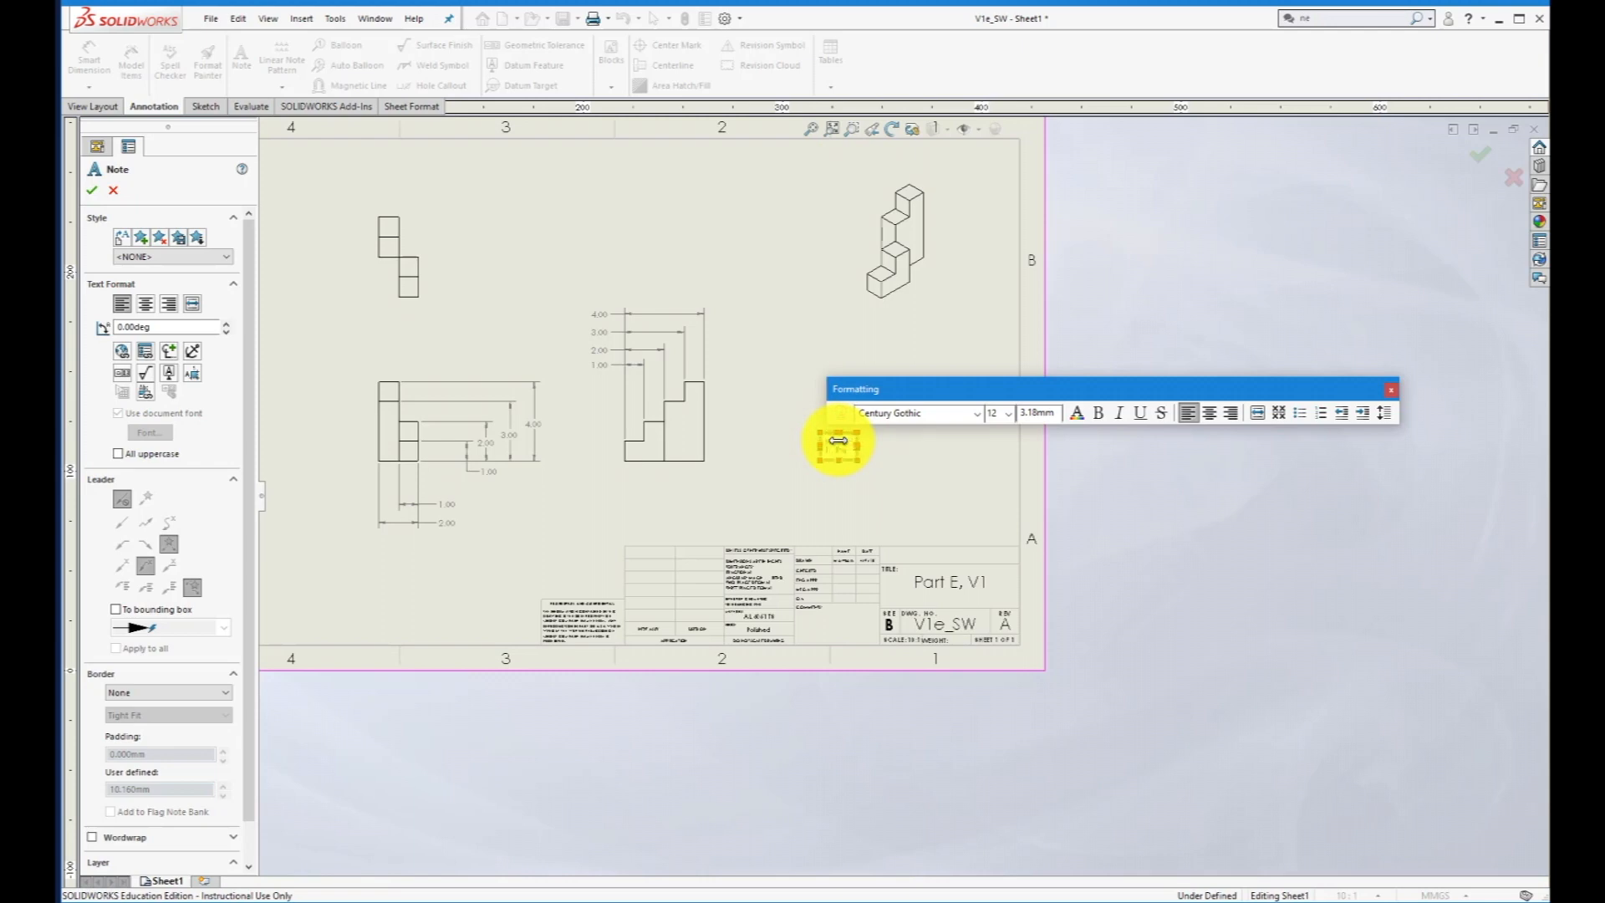
type("e part is to be machined")
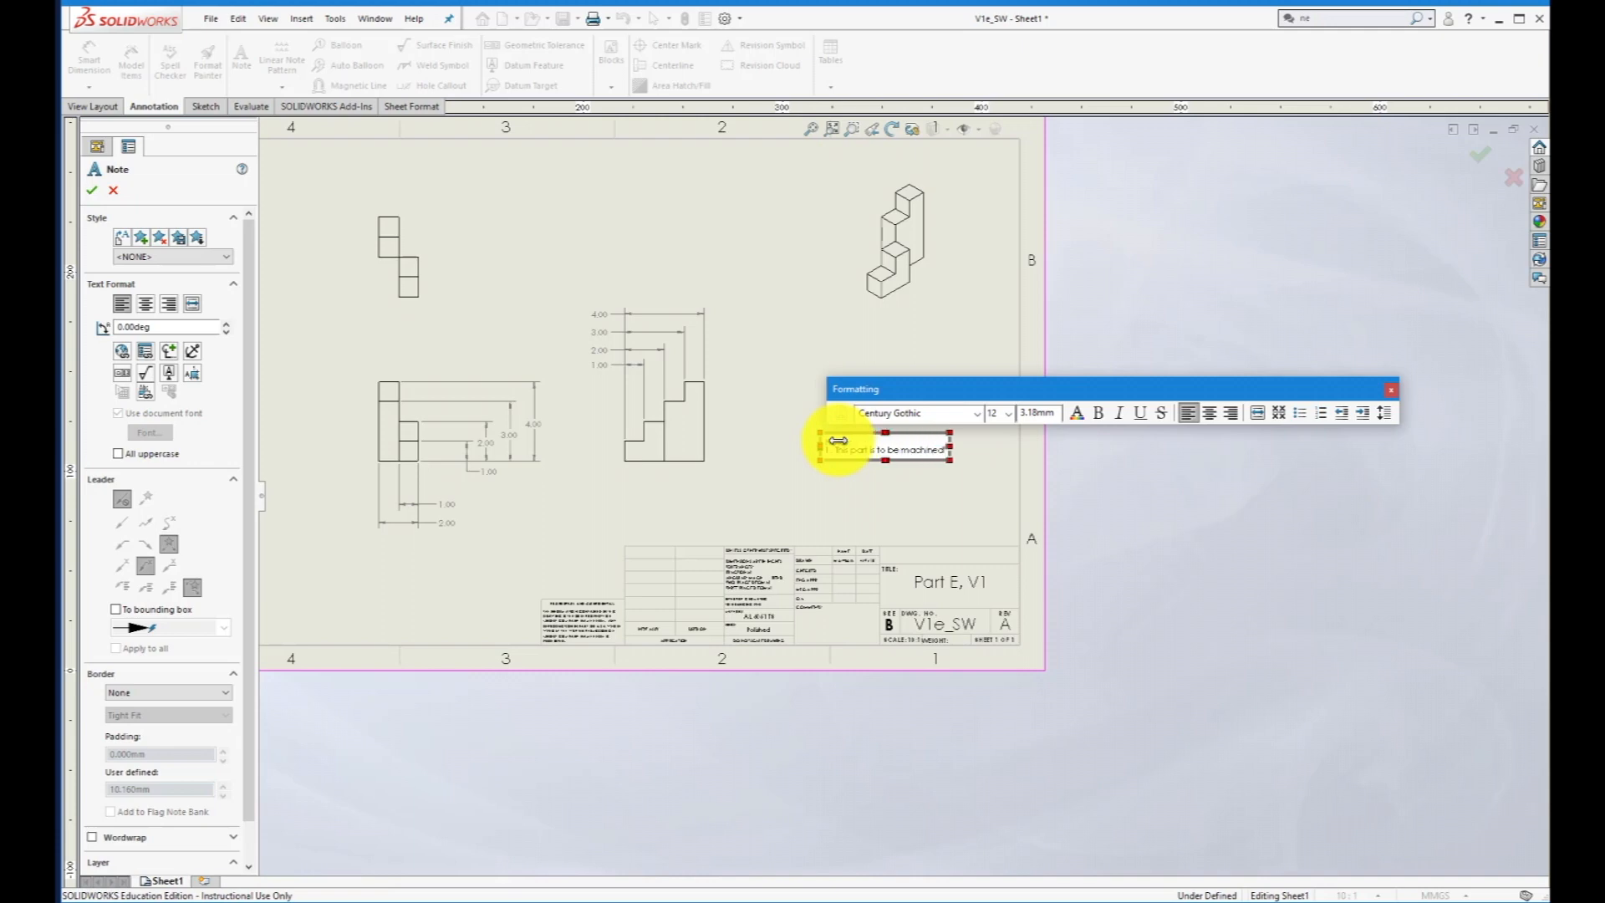
type("in separate p")
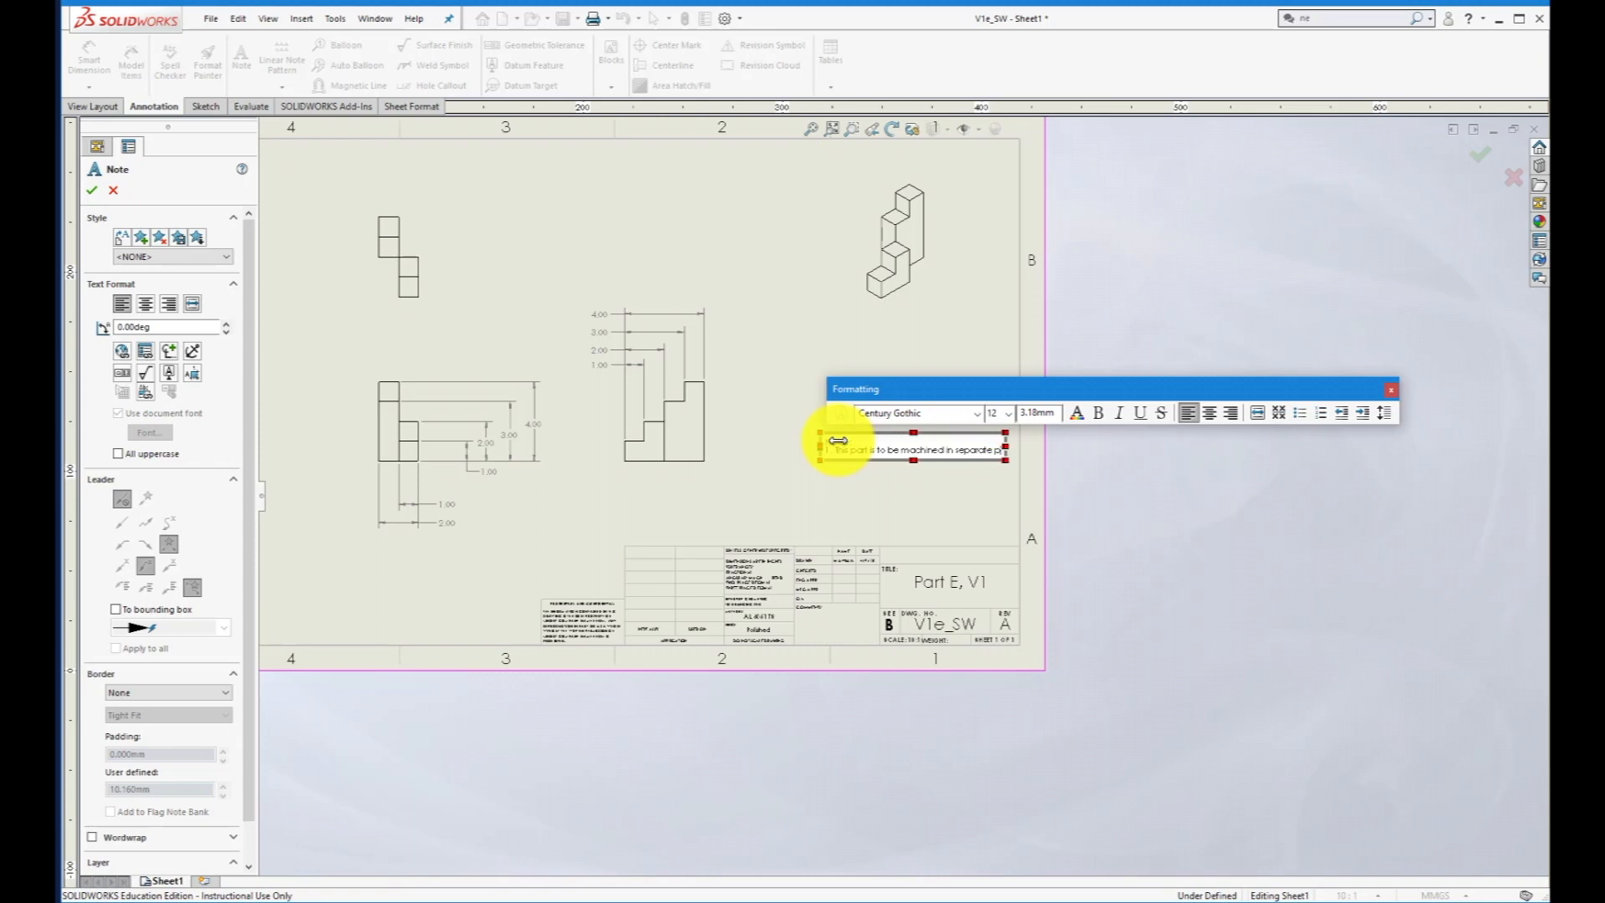
type("eices")
key("BackSpace")
key("BackSpace")
key("BackSpace")
key("BackSpace")
key("Return")
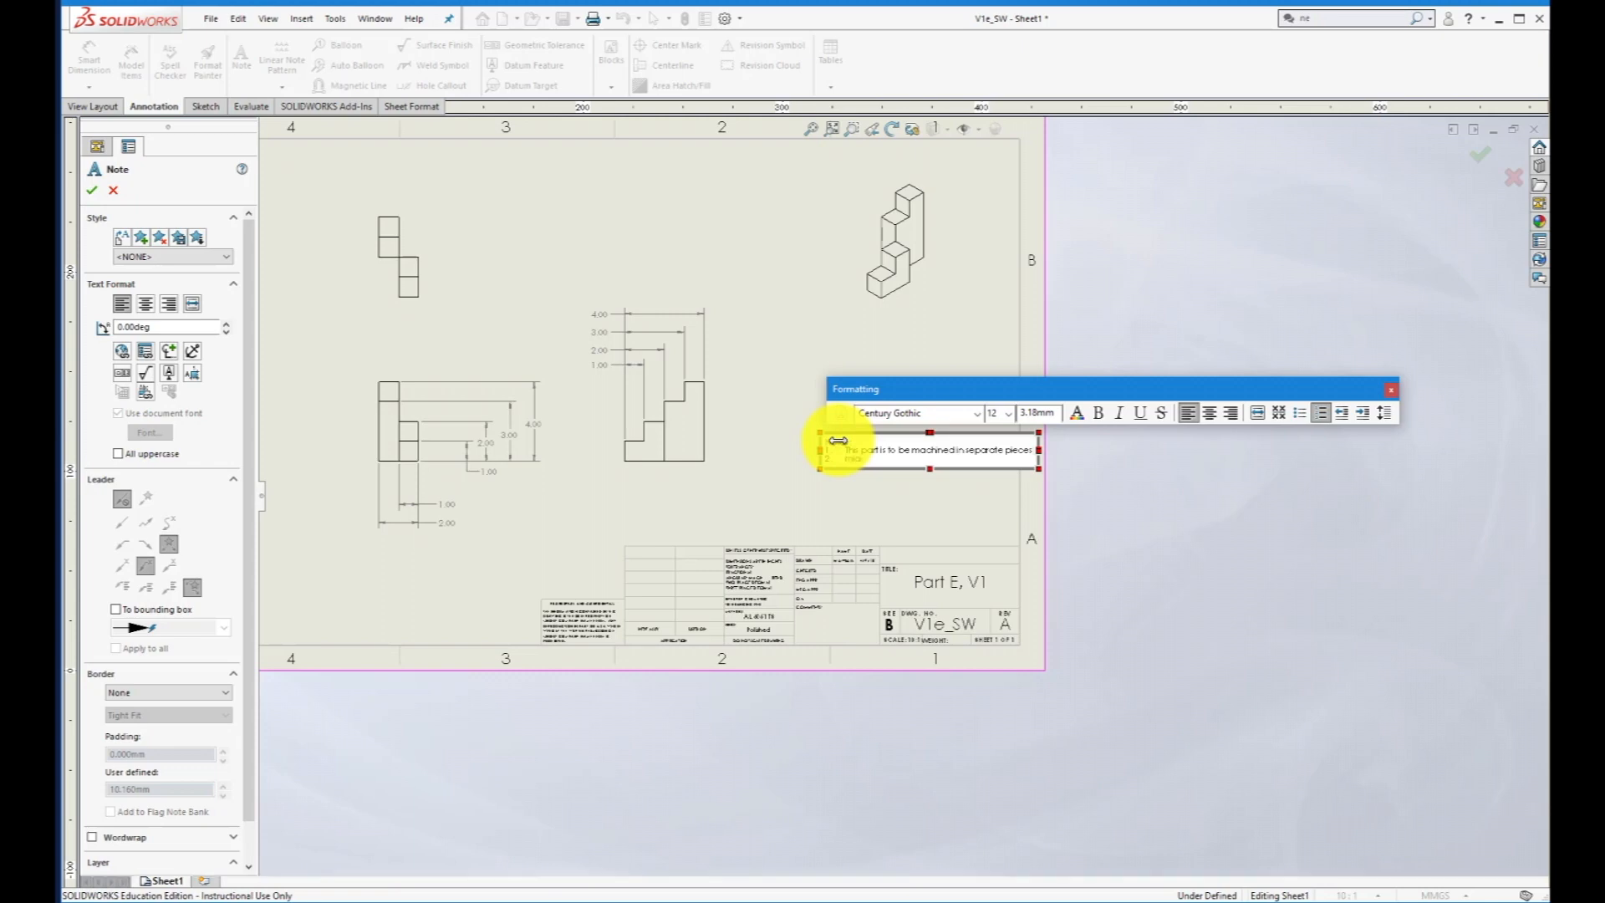
type("miasdlfkjf;")
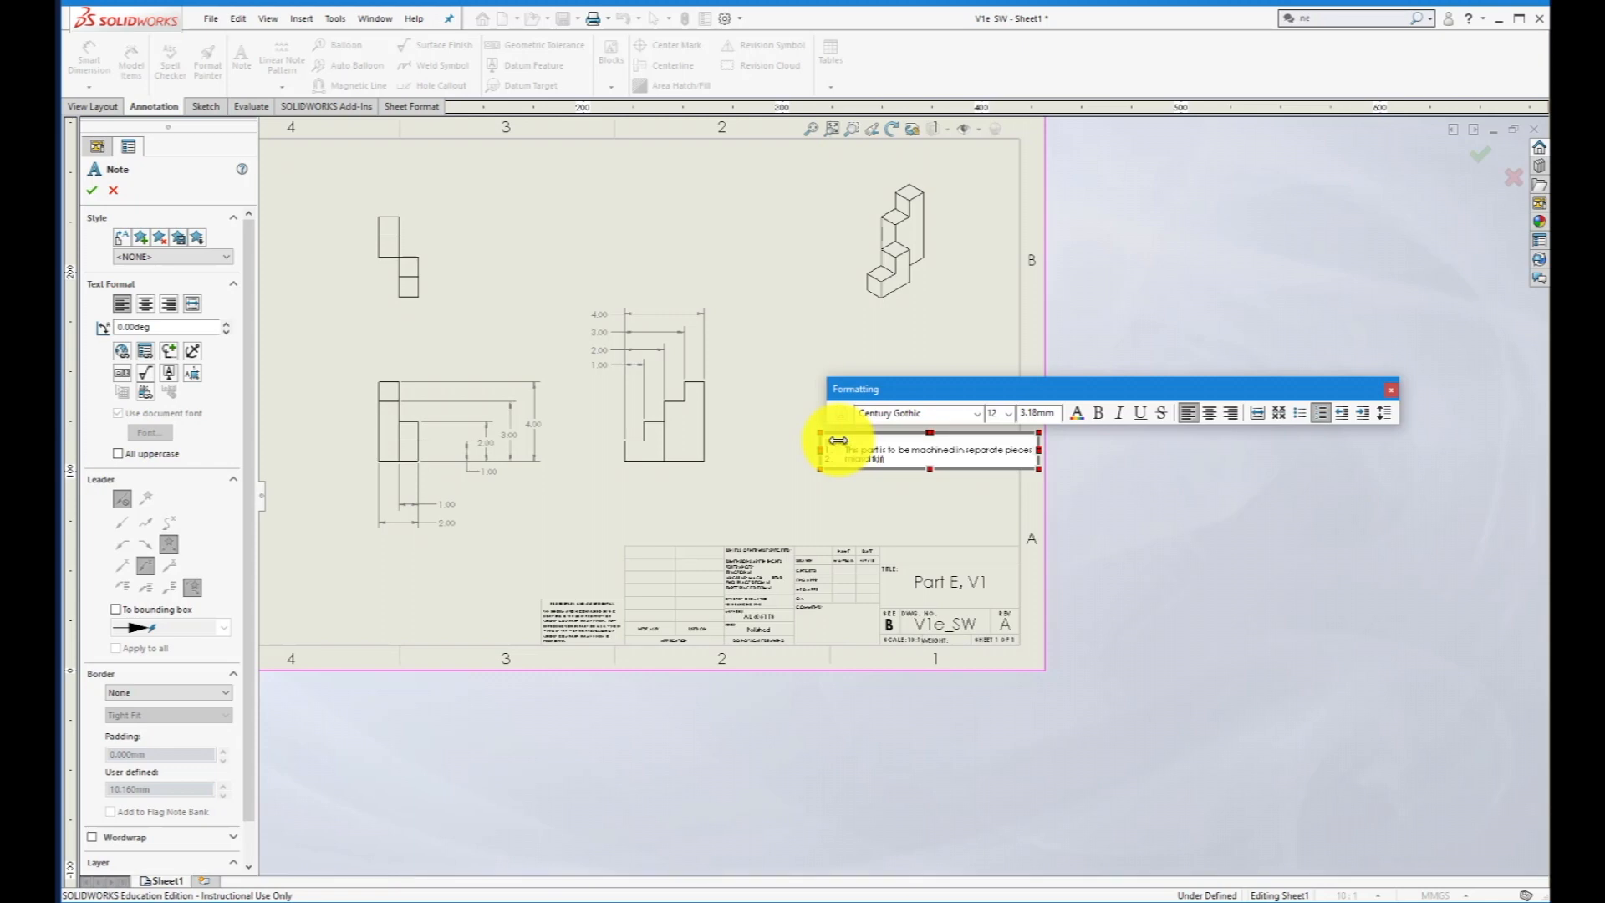
key("BackSpace")
key("BackSpace")
key("BackSpace")
key("BackSpace")
key("BackSpace")
key("BackSpace")
key("BackSpace")
key("BackSpace")
key("BackSpace")
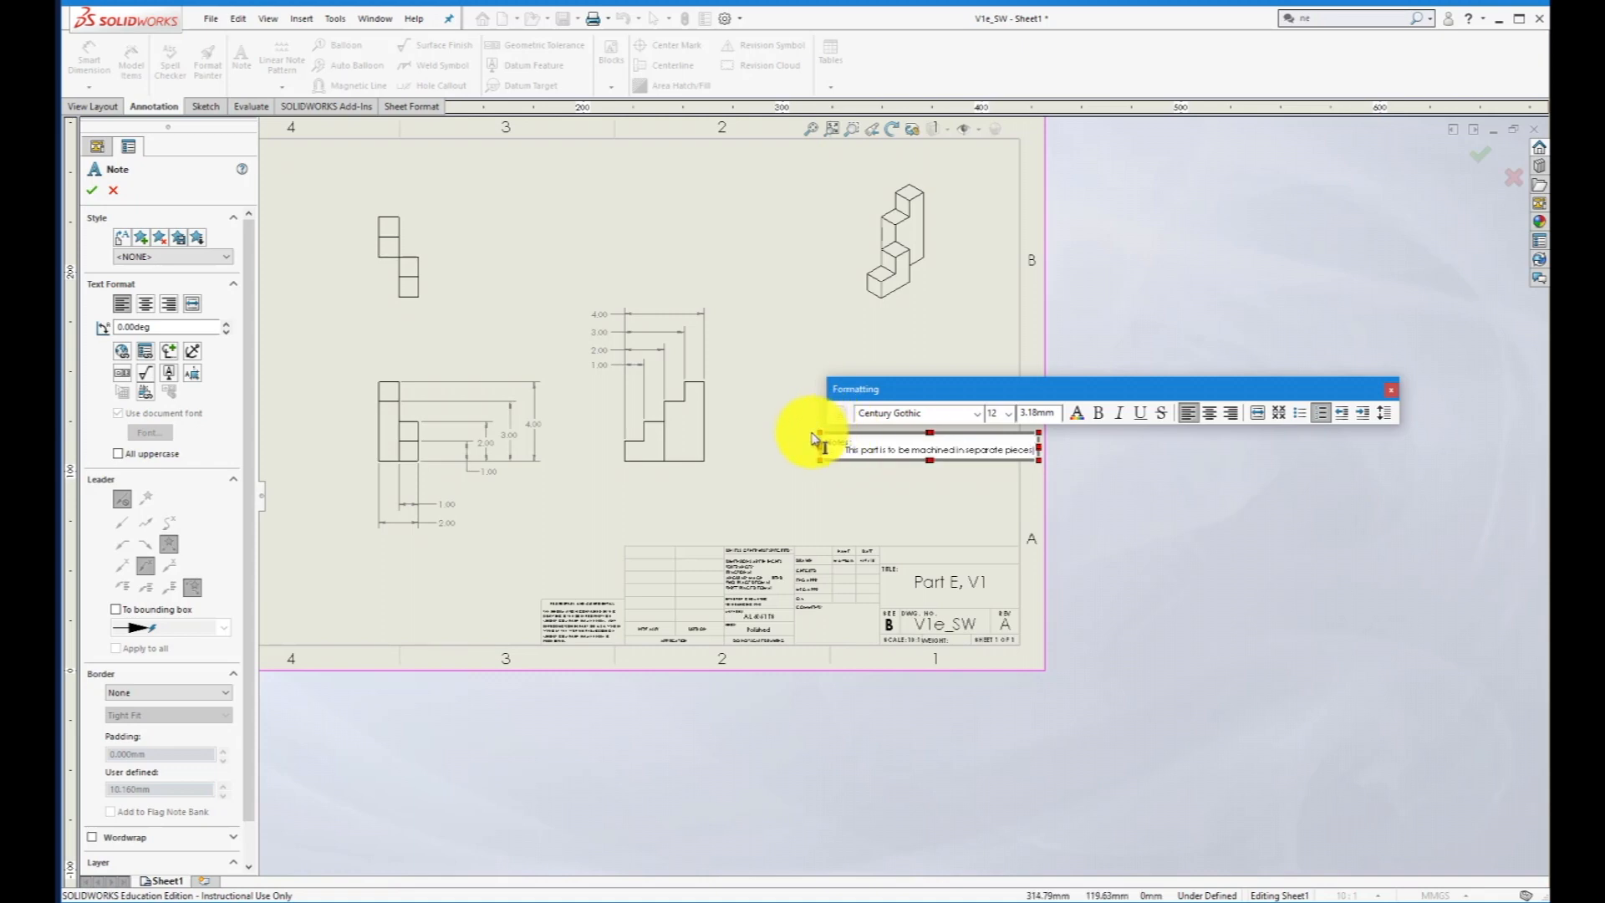
Finish the note and move it down to just above the title block.
left_click(865, 501)
key("Escape")
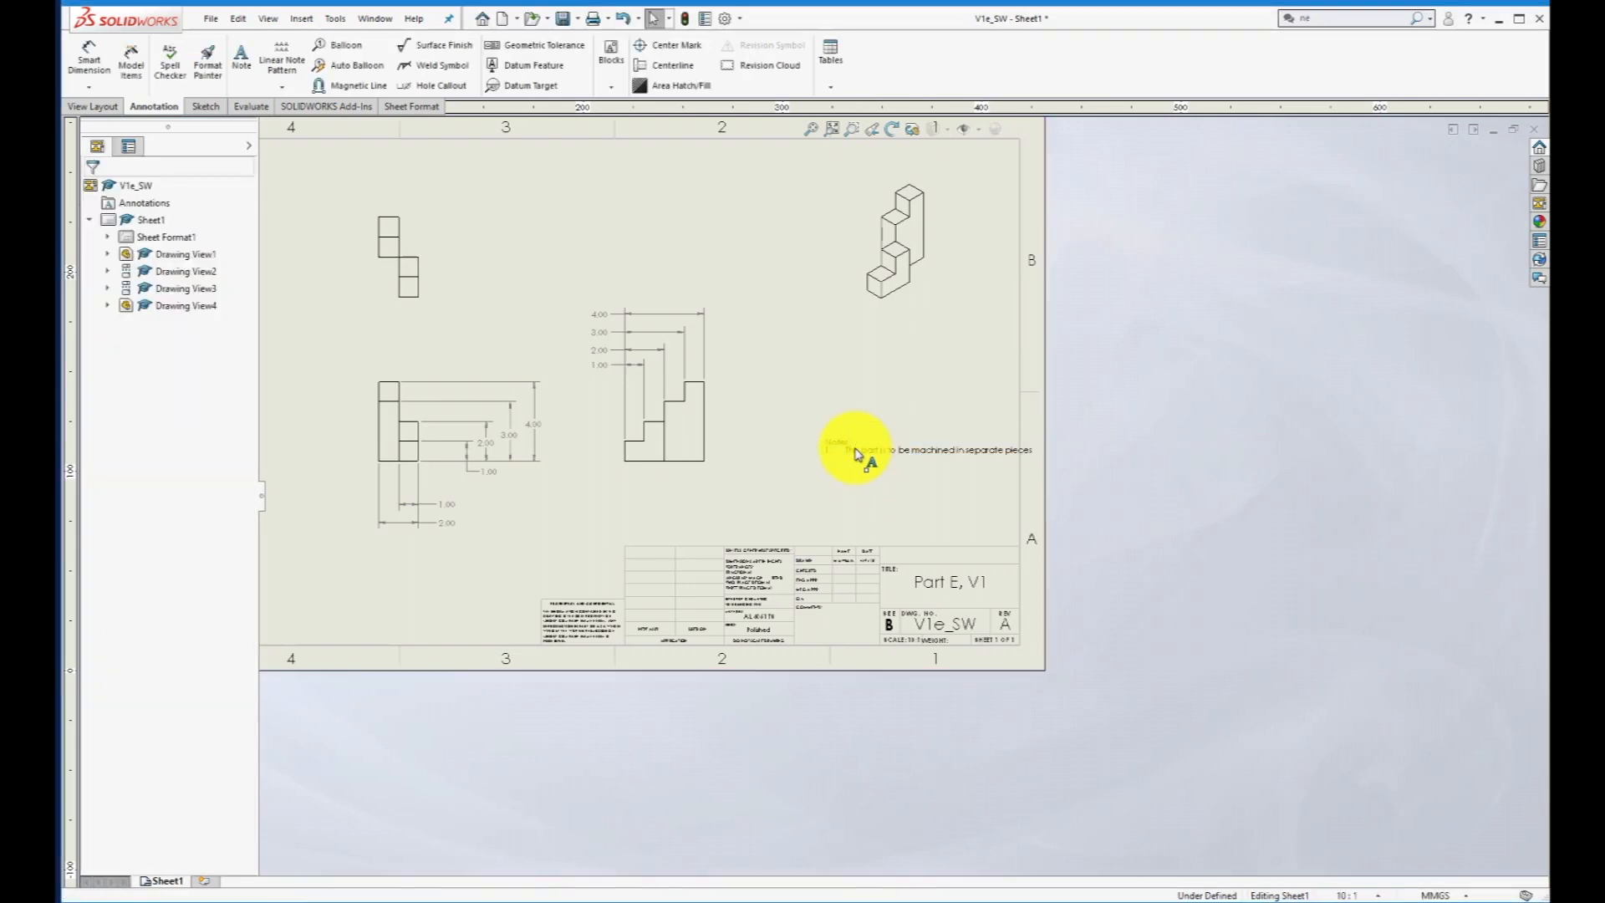
left_click(852, 446)
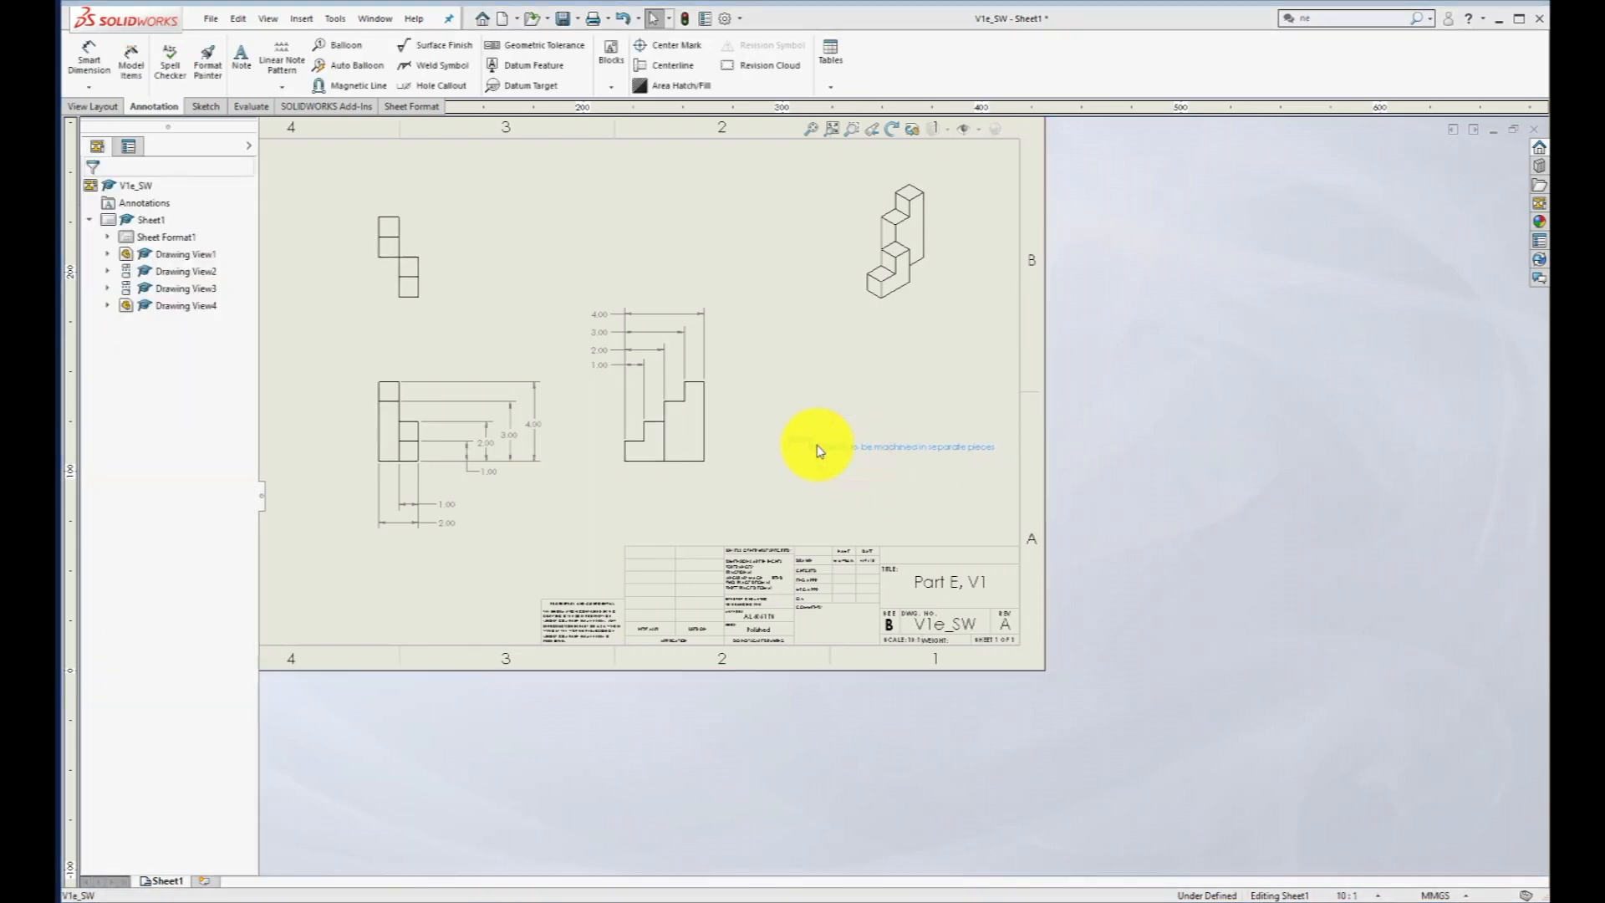
left_click_drag(818, 450, 823, 527)
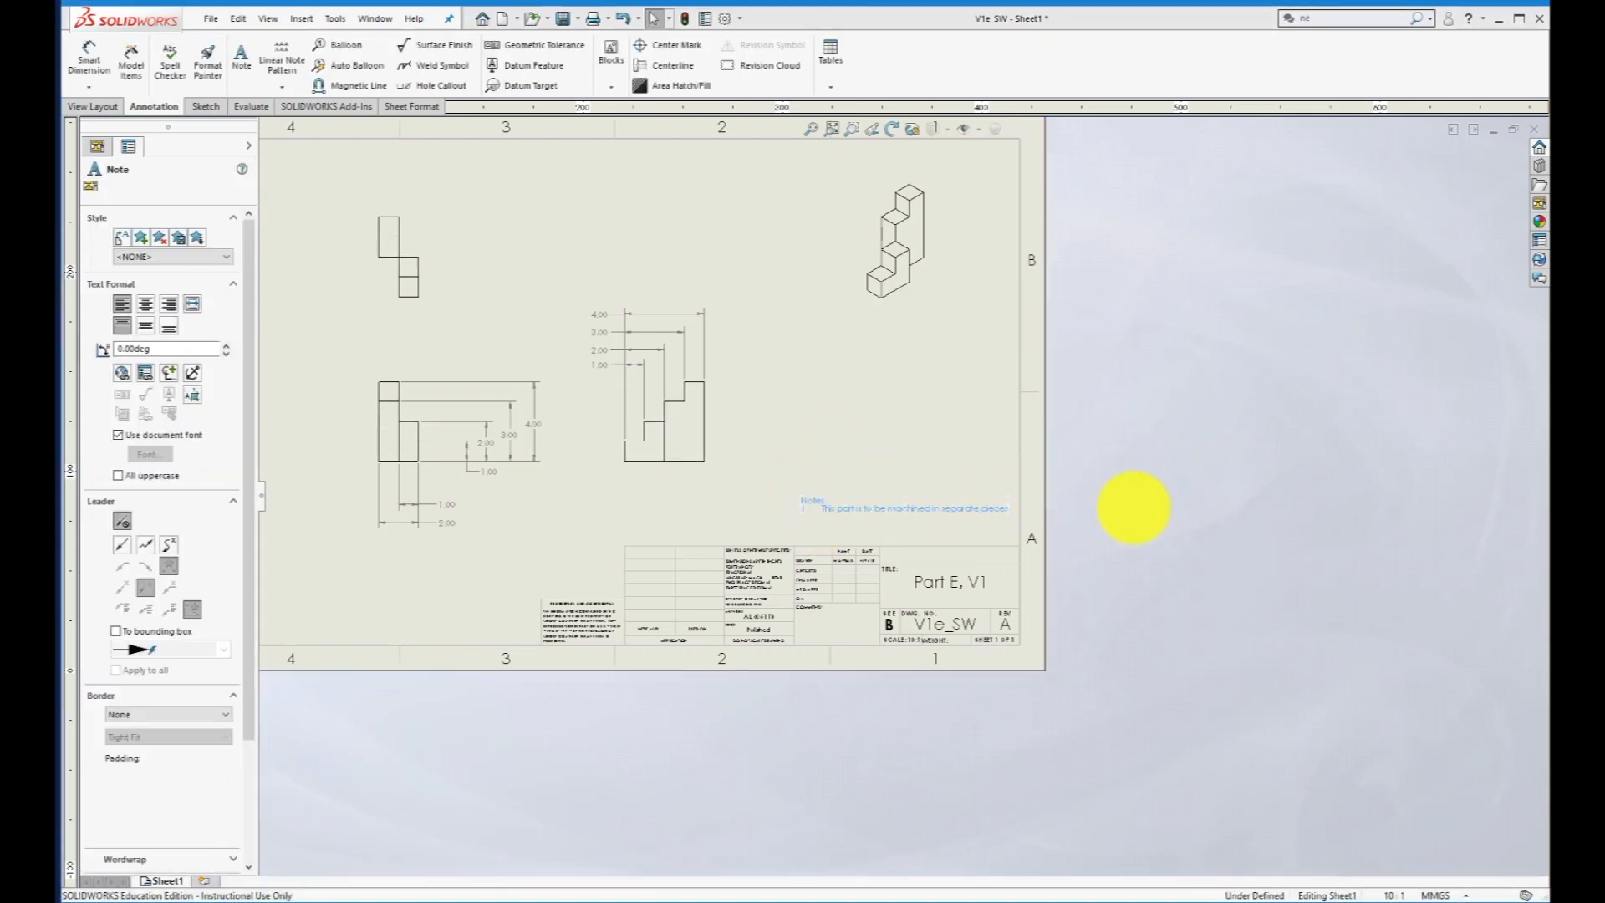
Close the finished note and save the drawing as V1e_SWdraw in the SW Extrusions folder.
left_click(1151, 504)
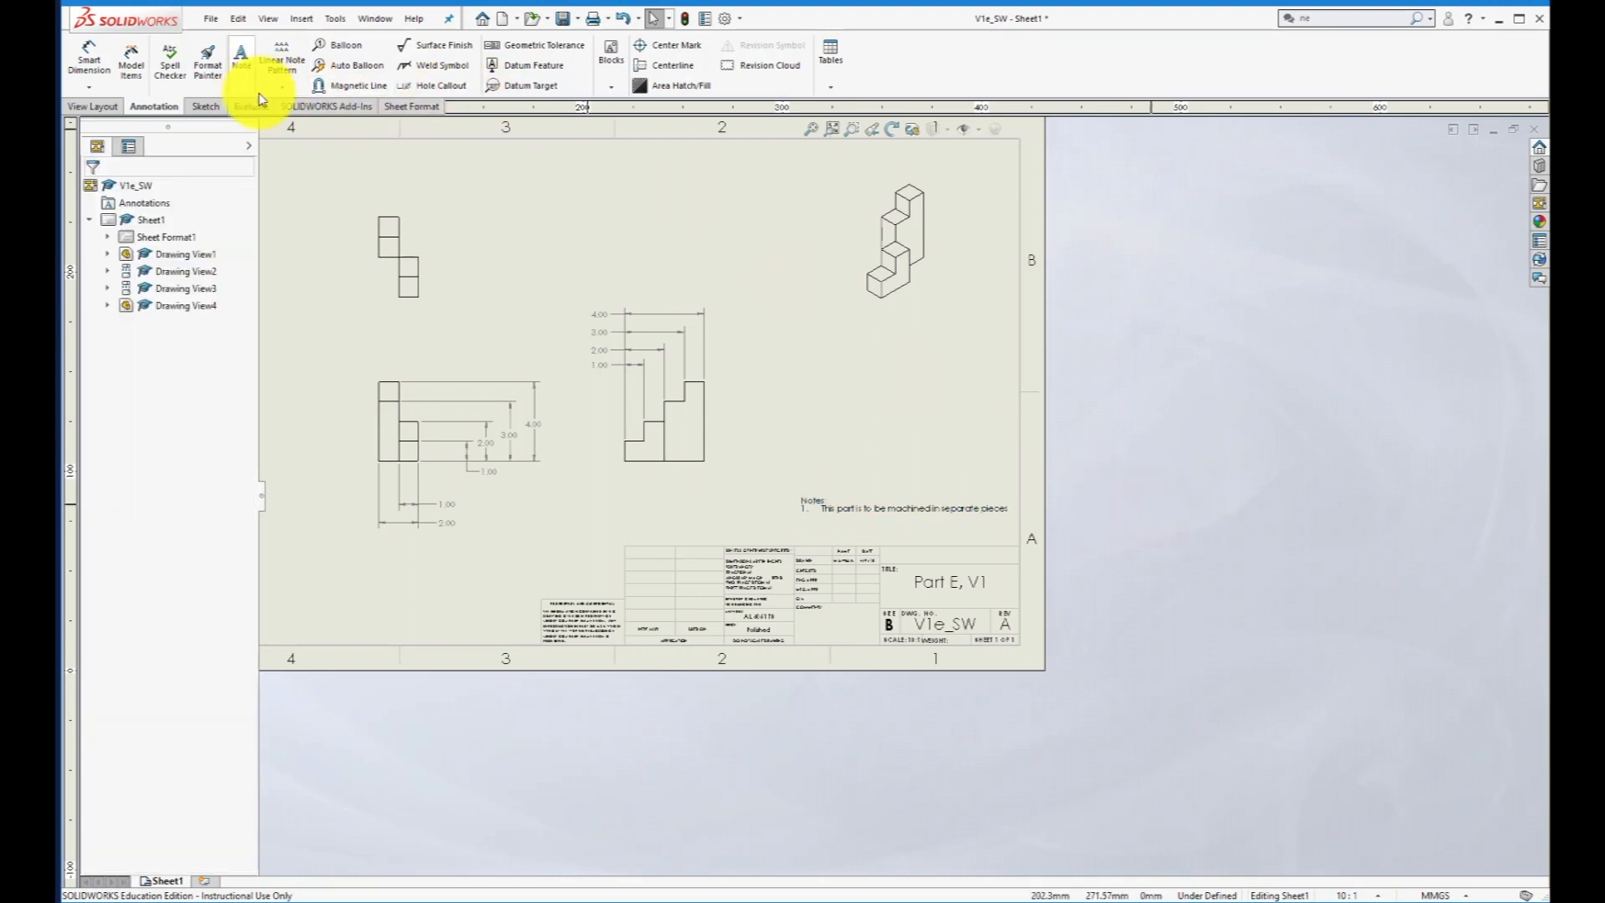
key("f")
scroll(604, 376, "up", 5)
scroll(673, 405, "down", 2)
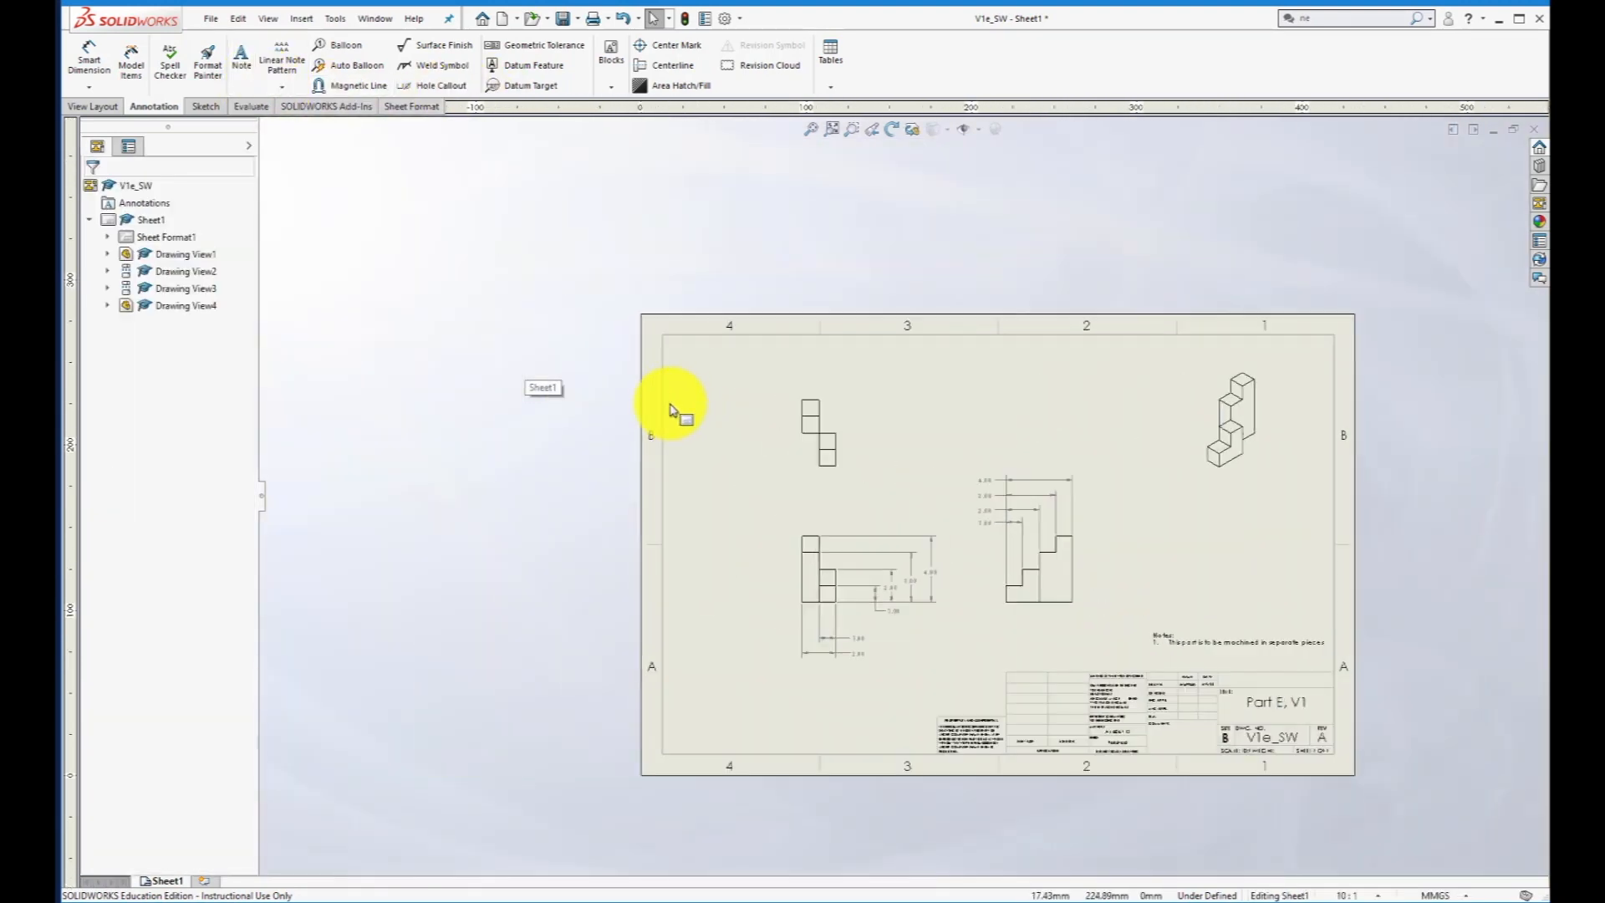
left_click(222, 23)
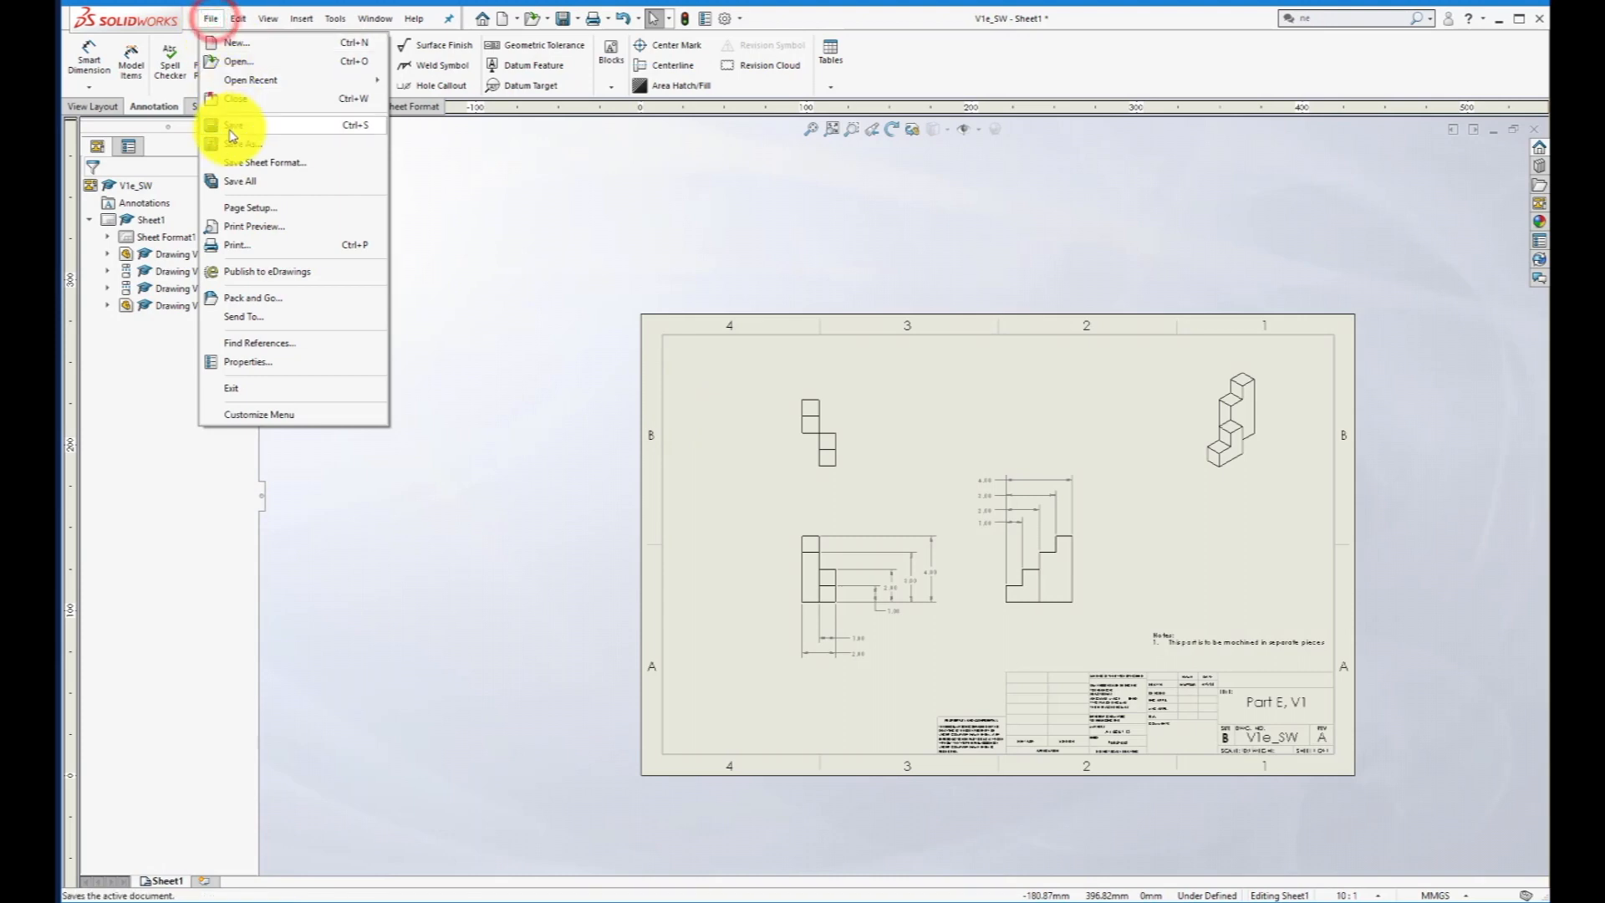
left_click(227, 130)
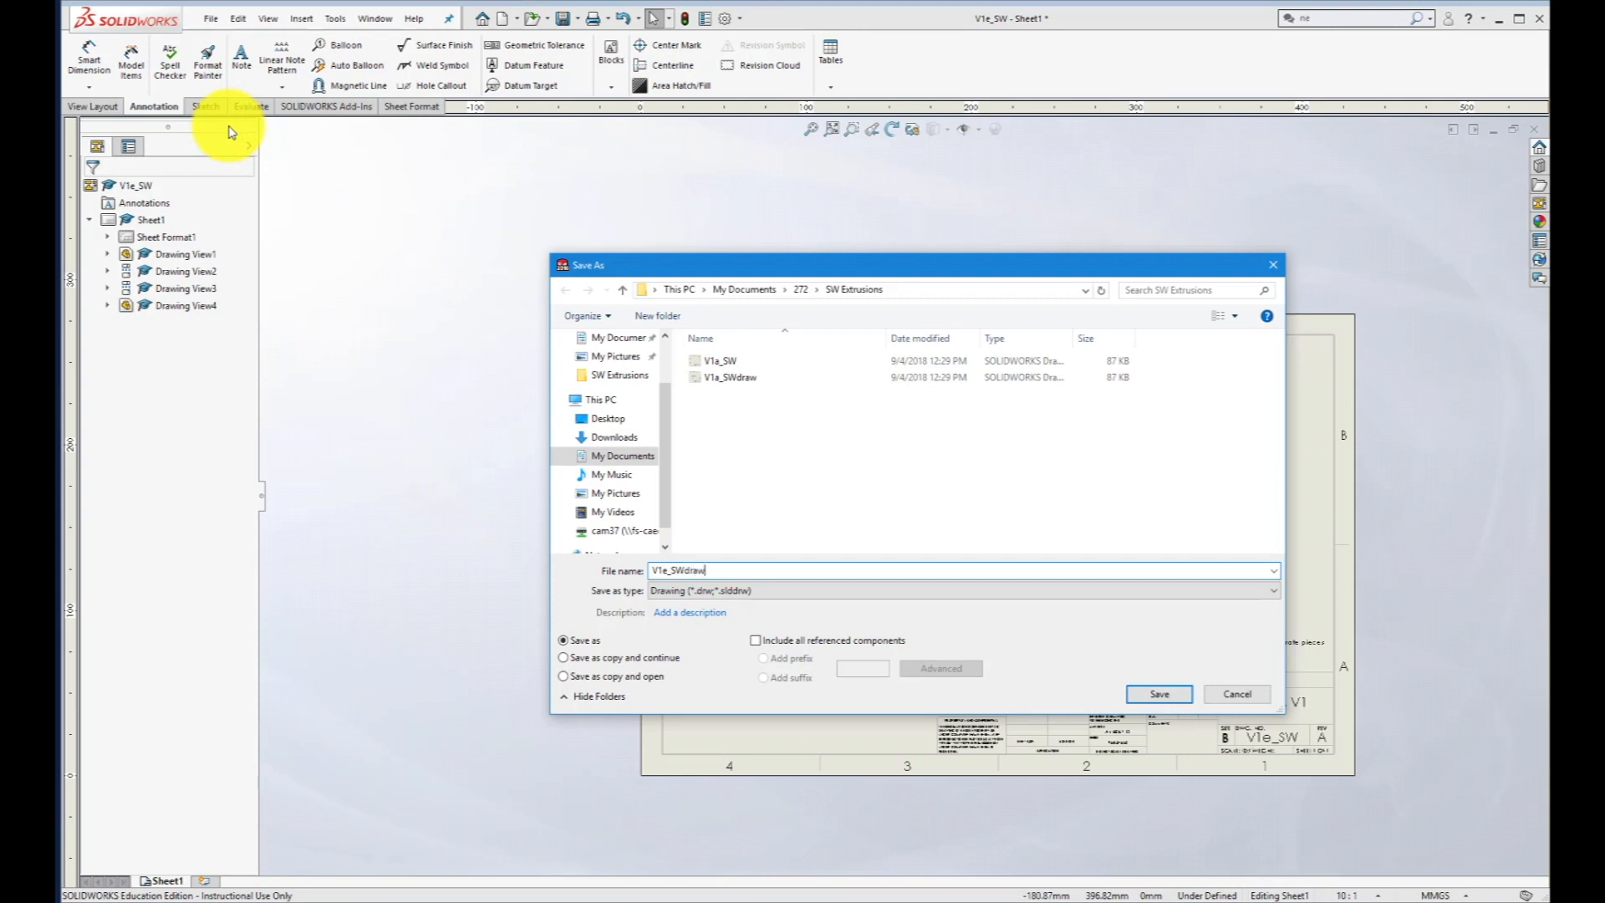
key("Return")
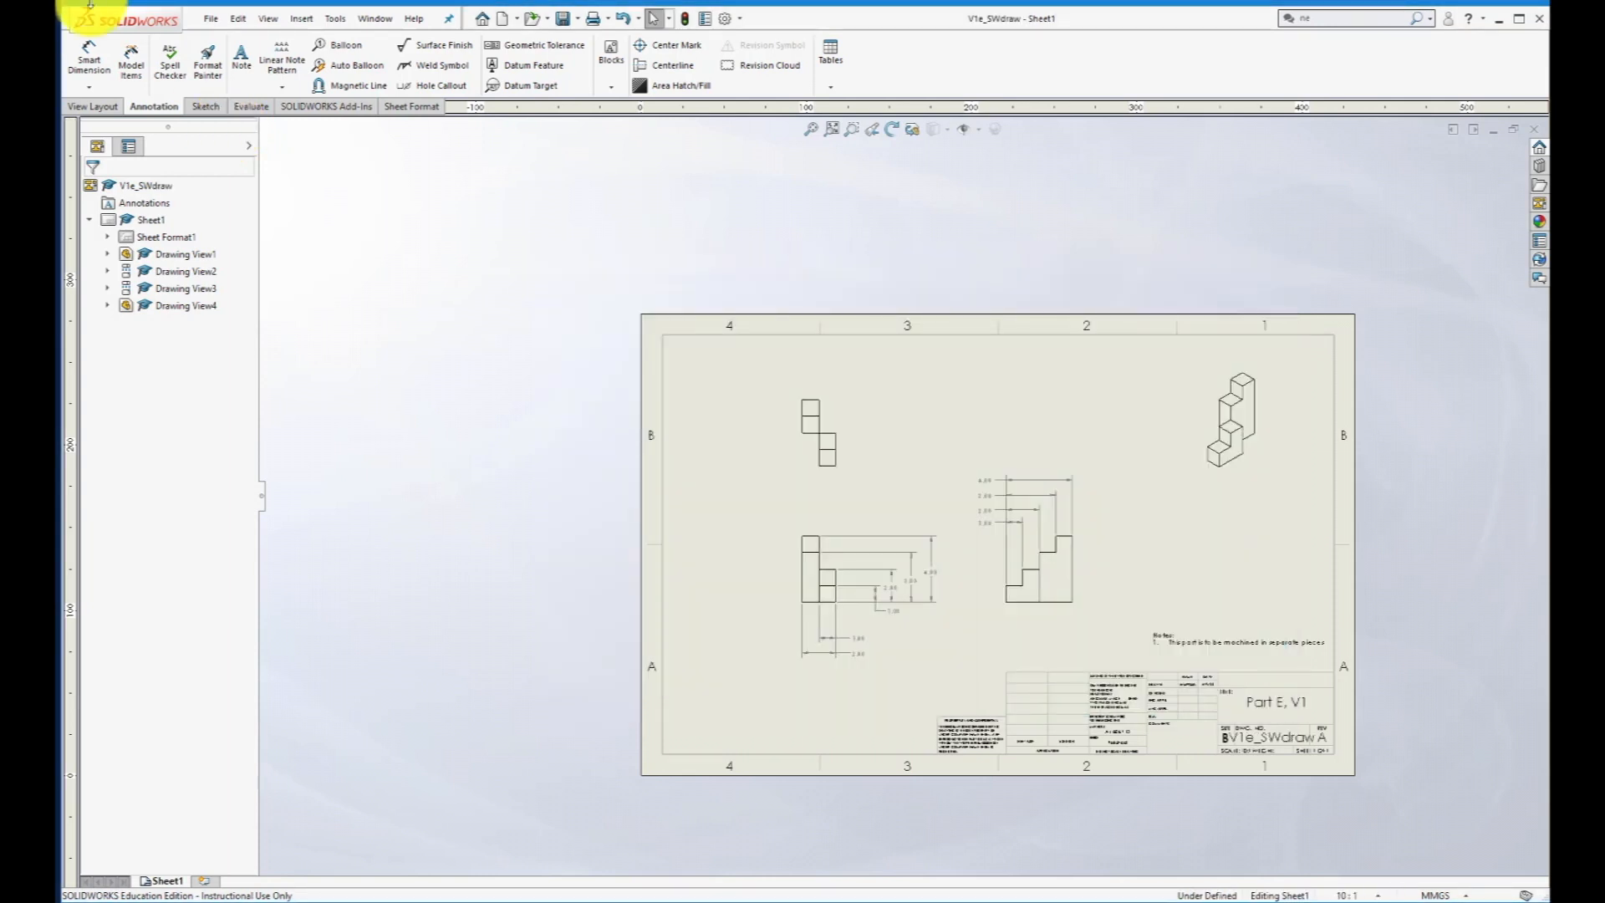
Switch from the drawing to the open V1e_SW part window.
left_click(374, 18)
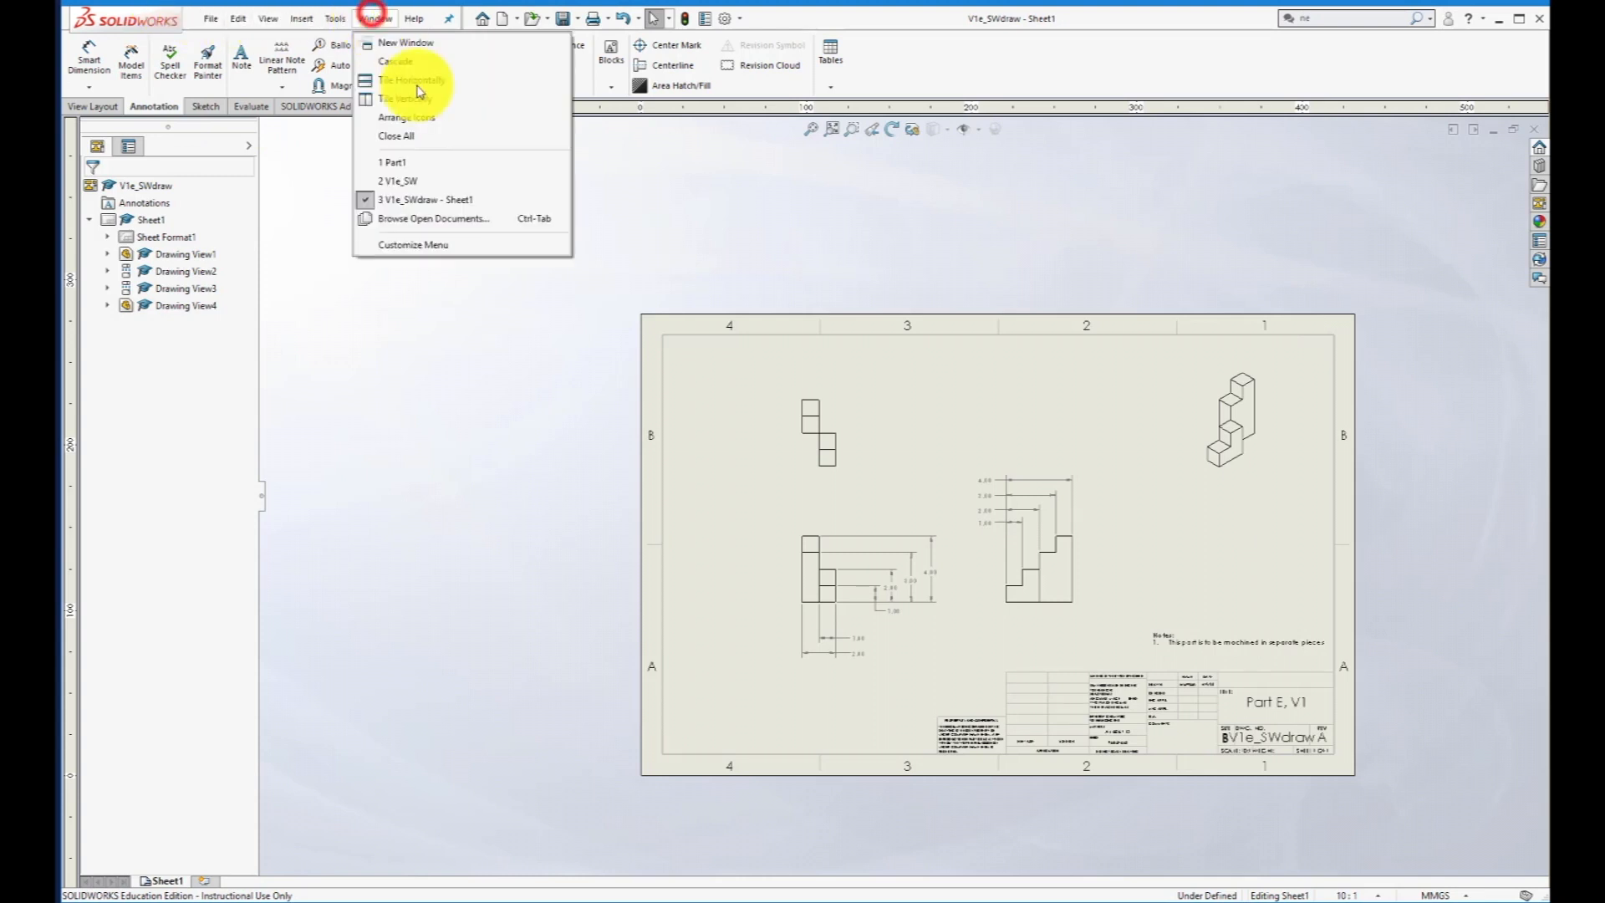
left_click(414, 181)
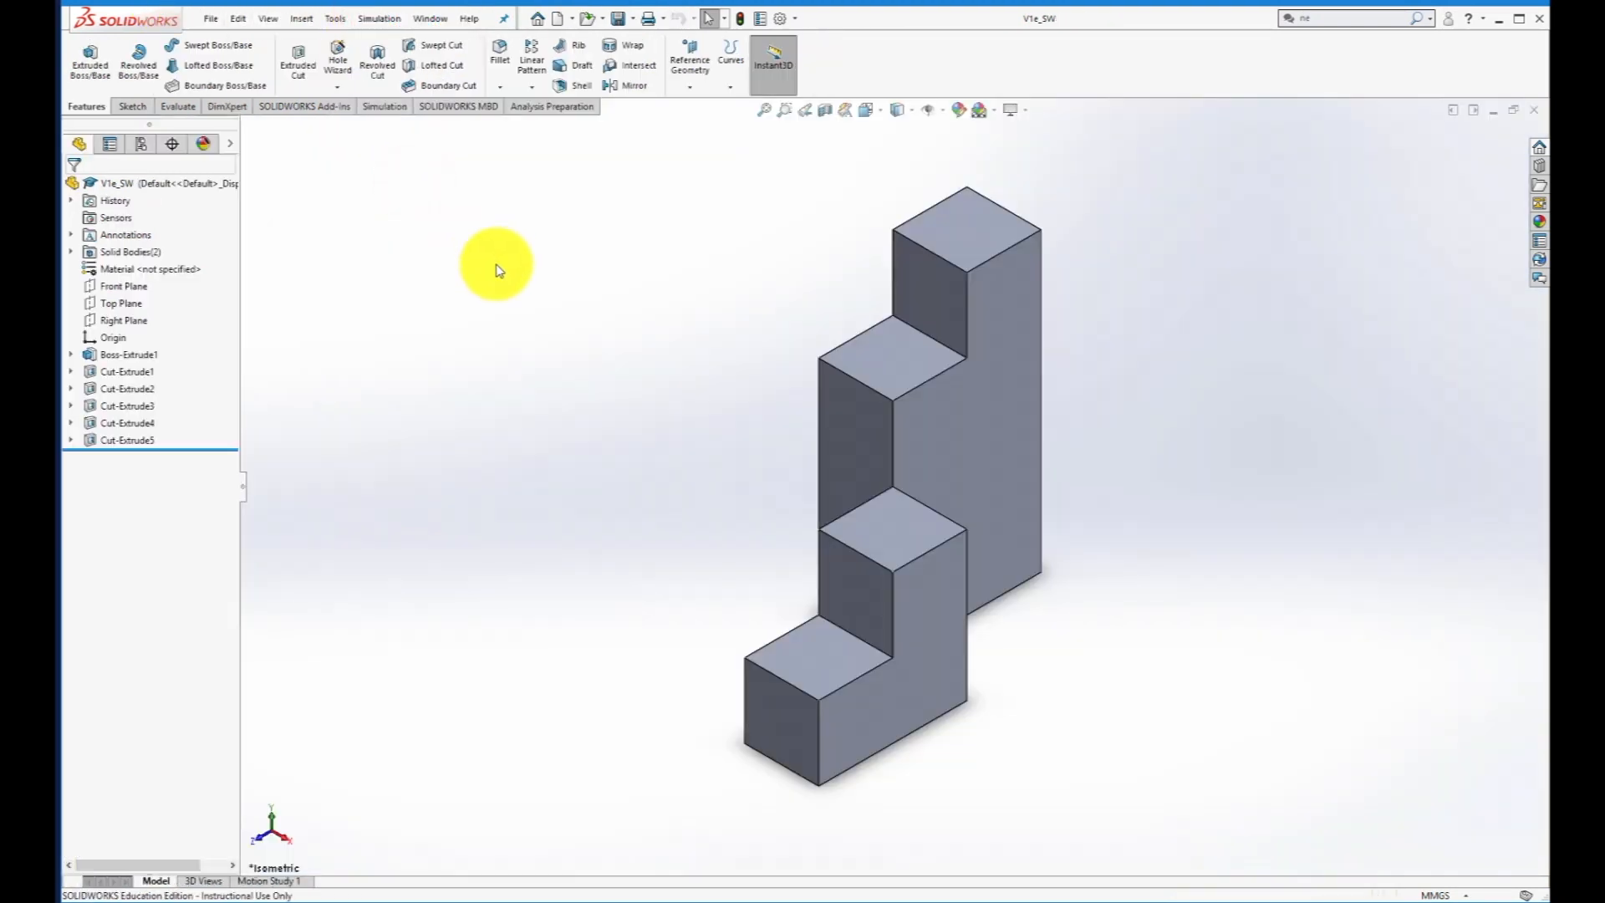
left_click(210, 18)
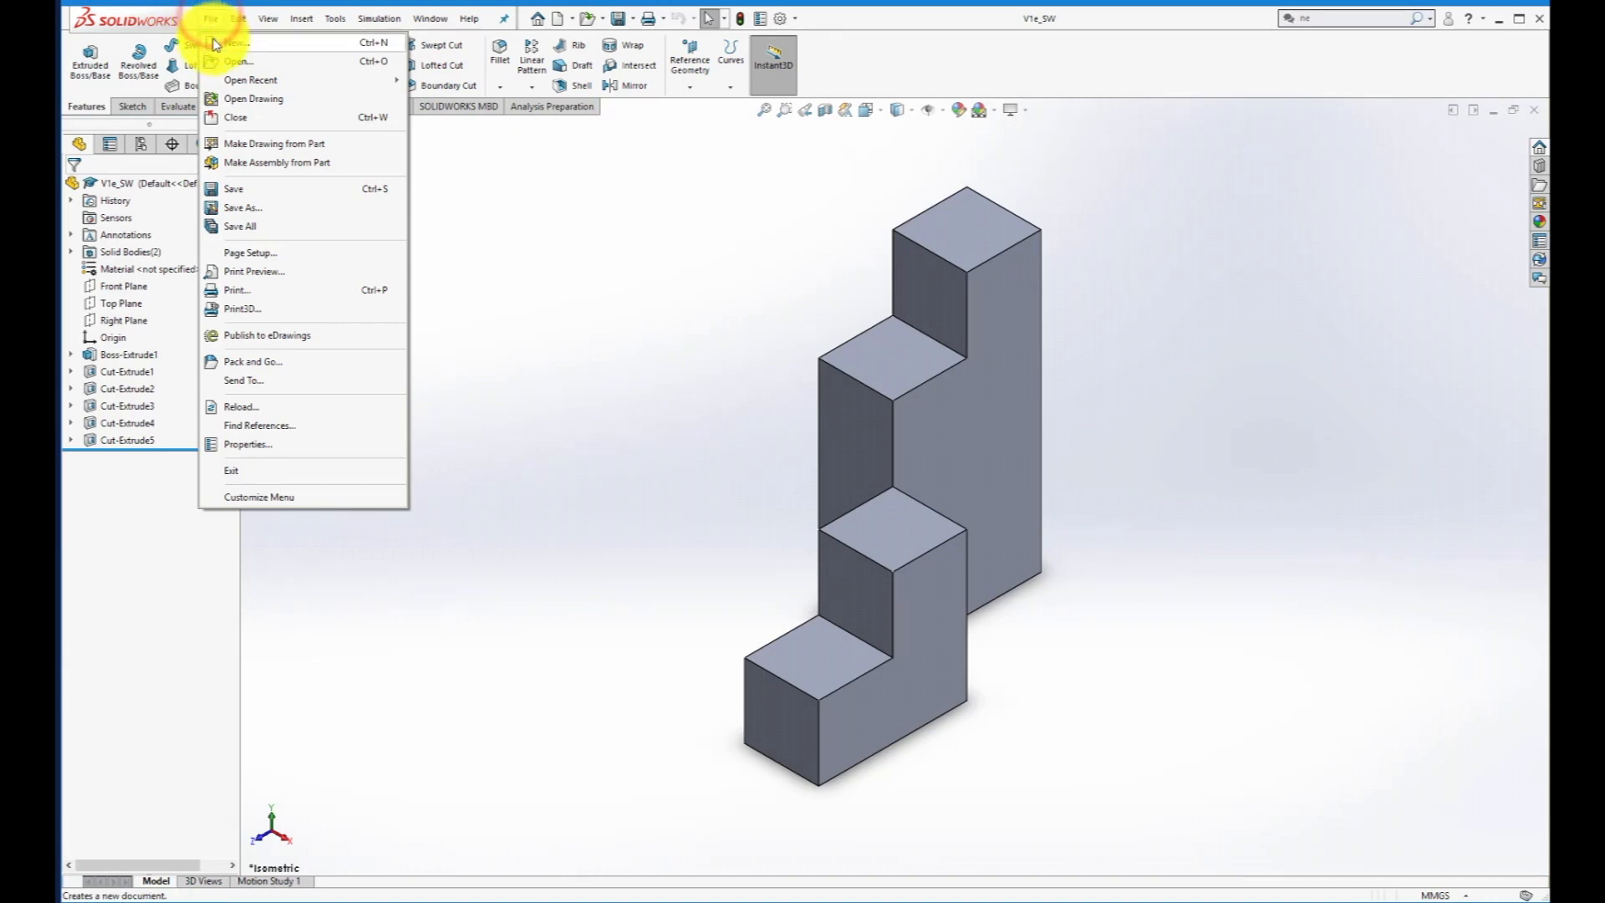
left_click(495, 262)
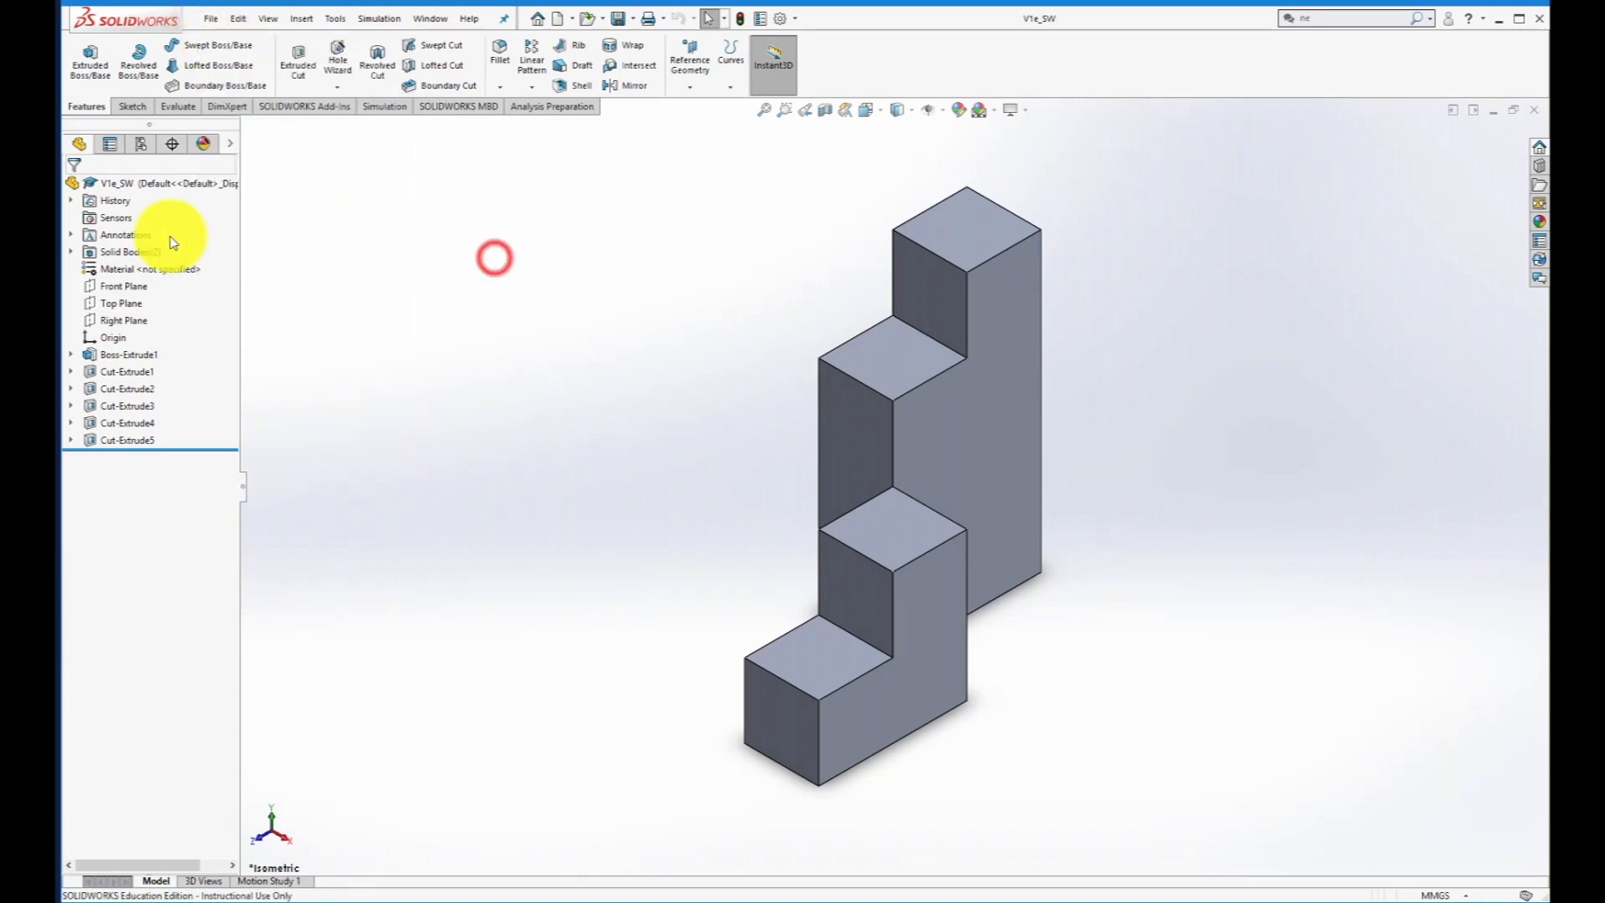
Assign the aluminium alloy 6061-T4 (SS) from the SOLIDWORKS material library to the part.
right_click(104, 271)
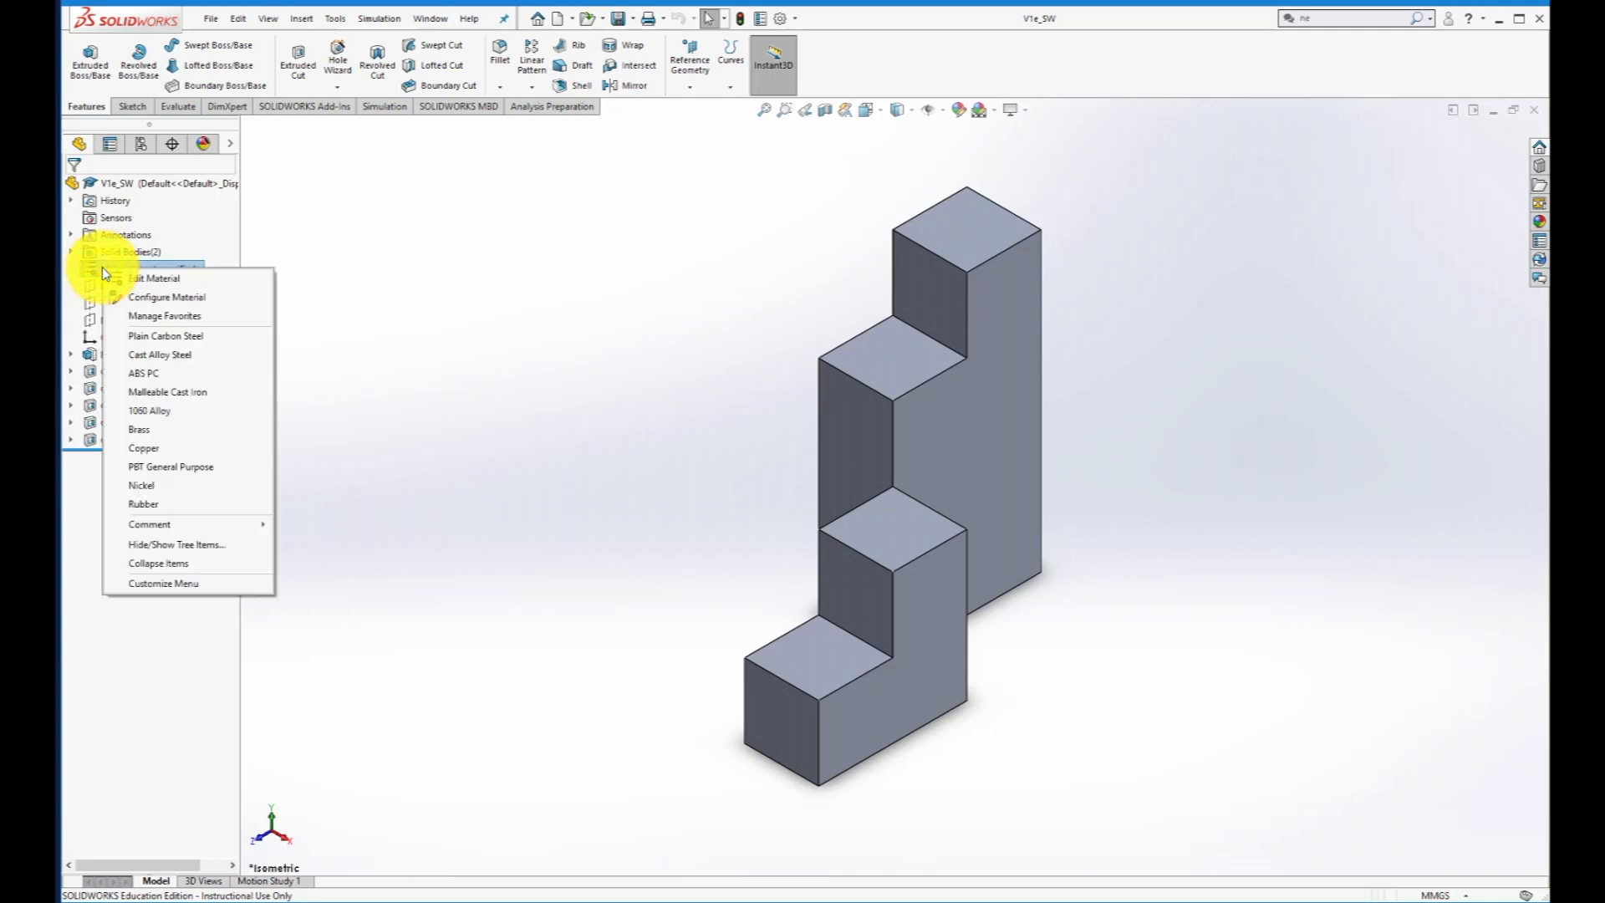
left_click(142, 286)
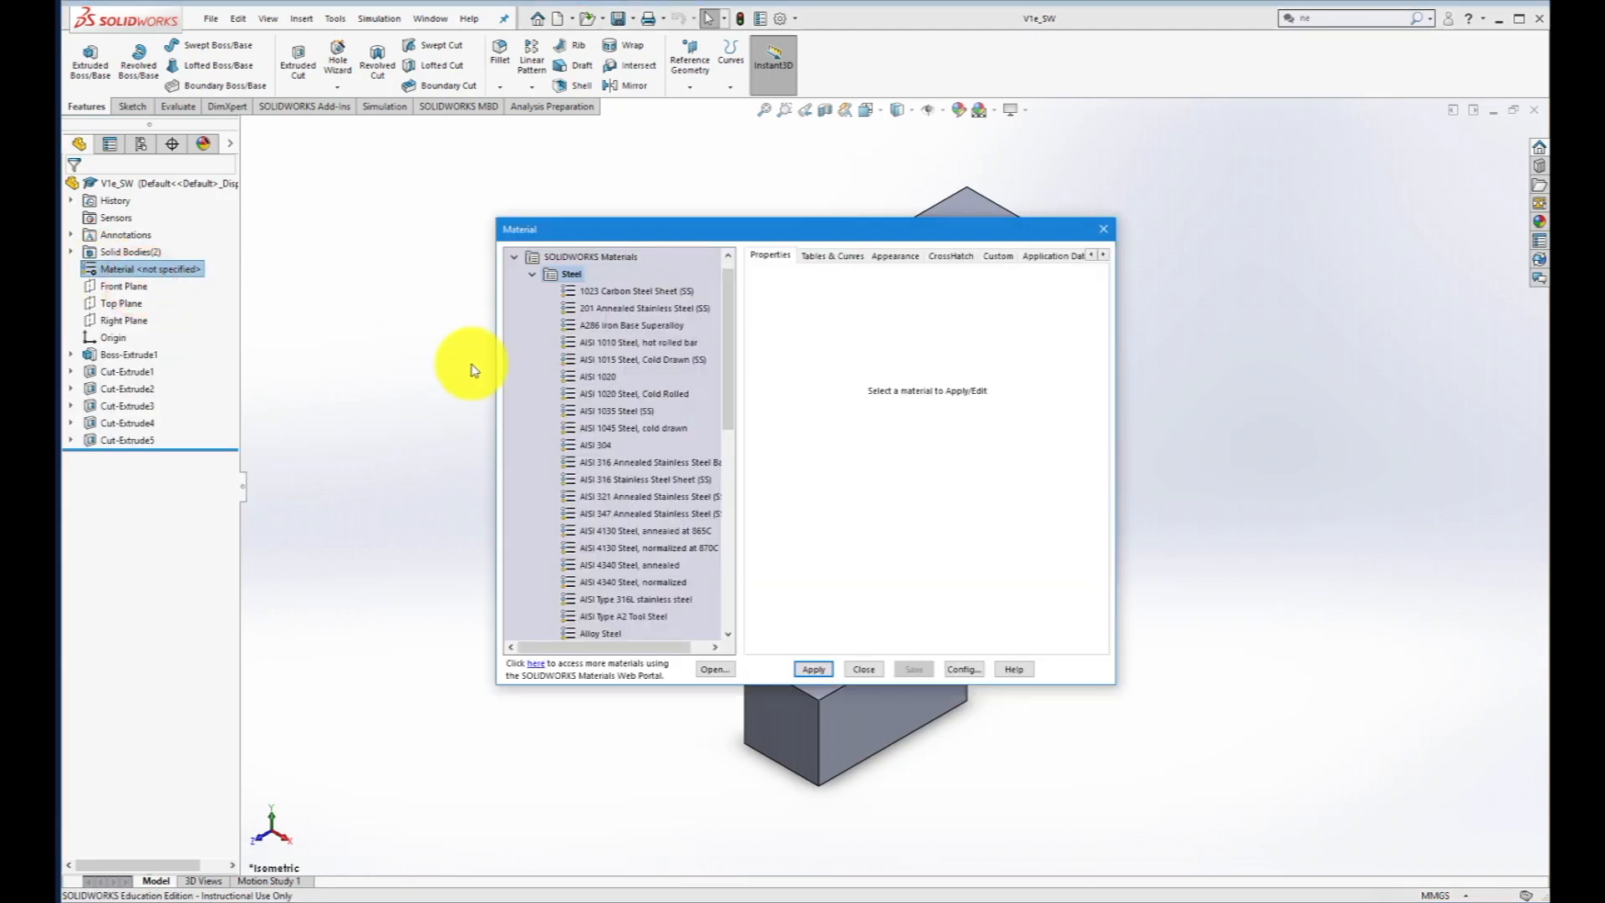
left_click(529, 285)
left_click(532, 275)
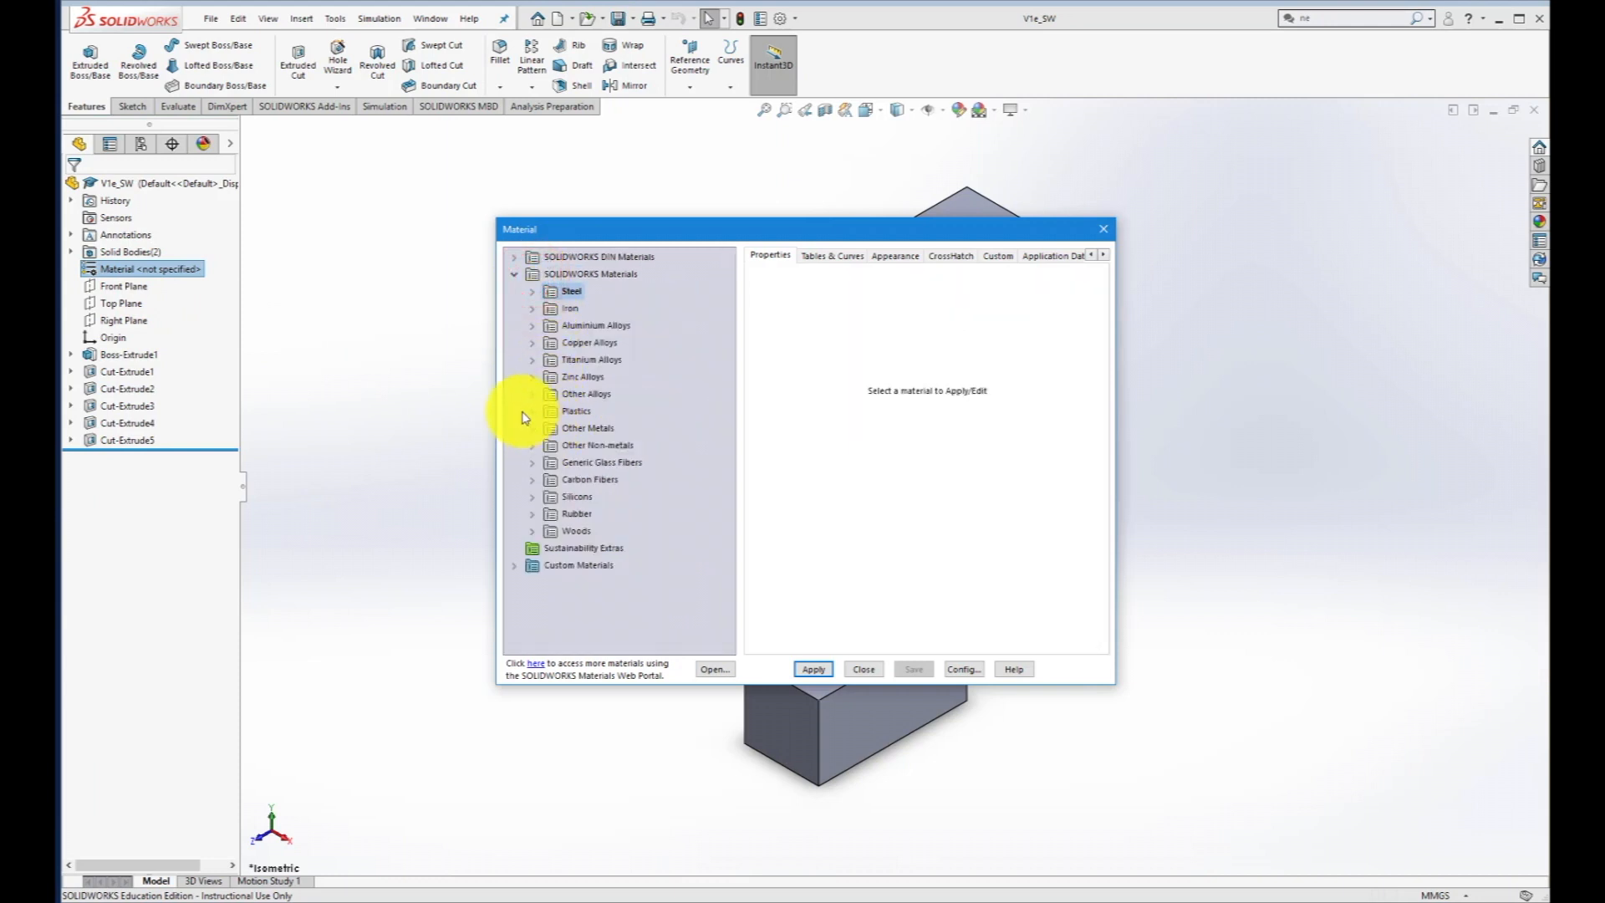
left_click(532, 325)
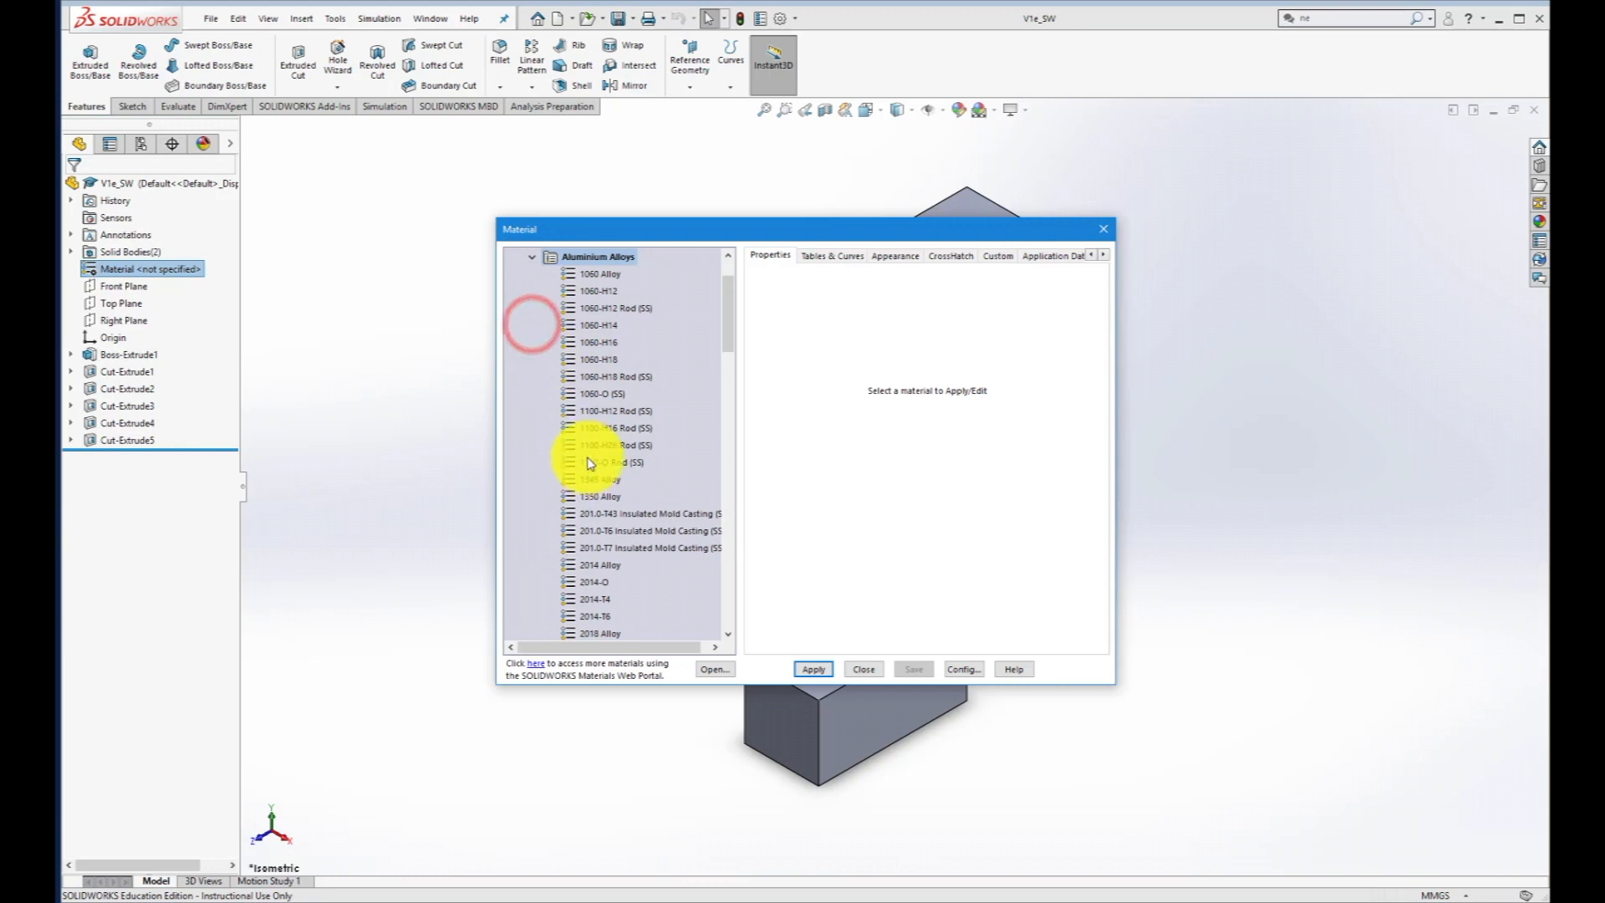
scroll(626, 531, "down", 12)
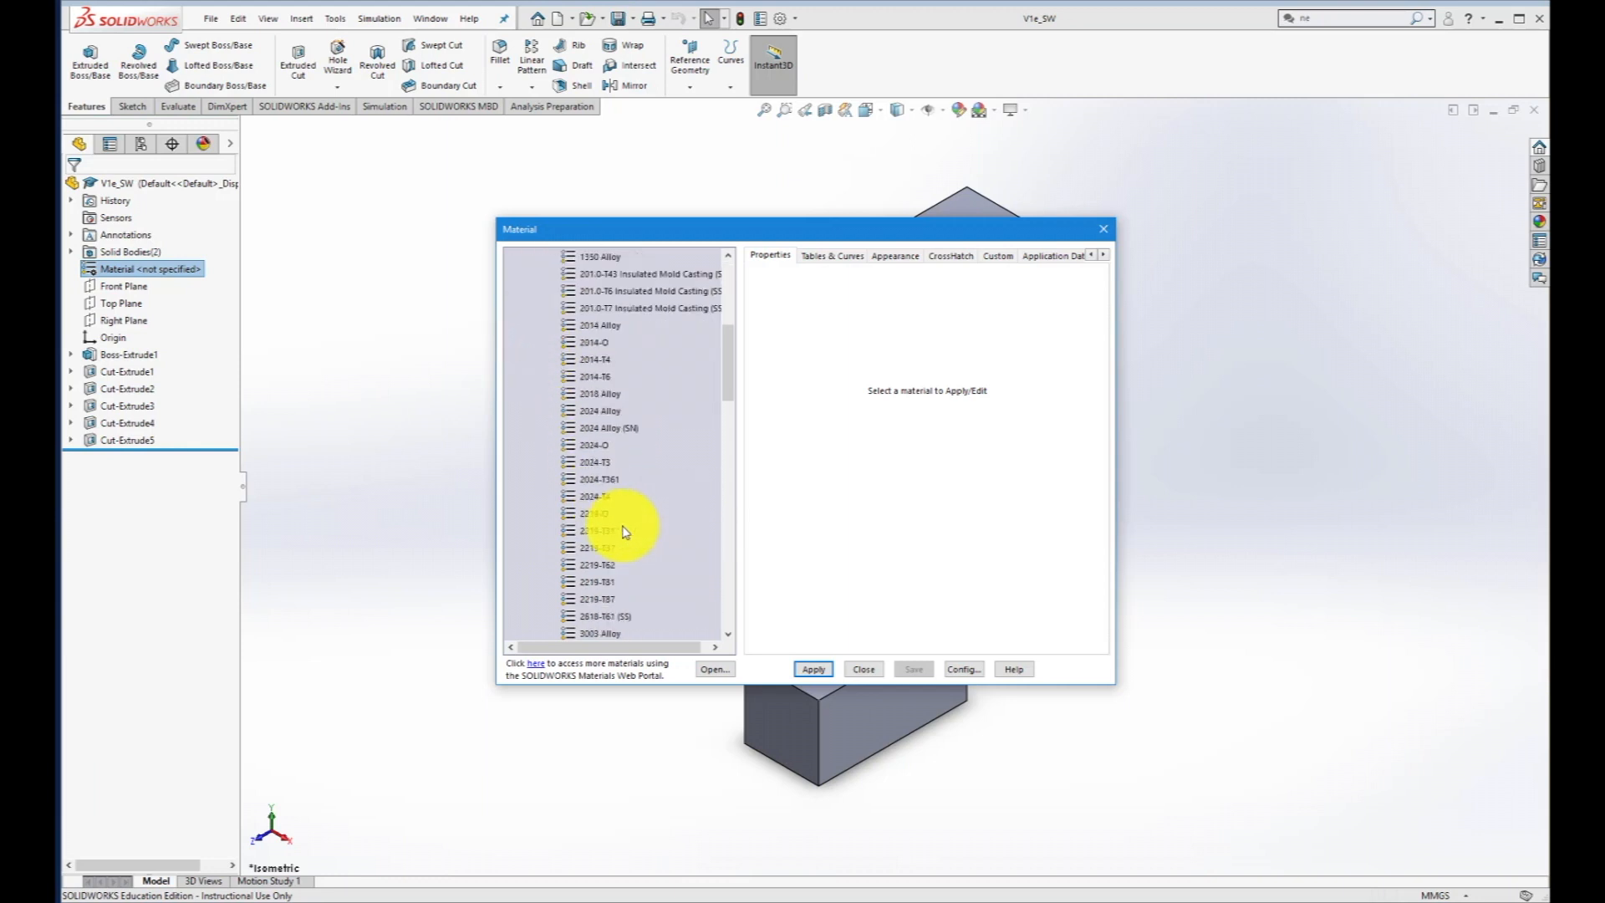
scroll(621, 533, "down", 7)
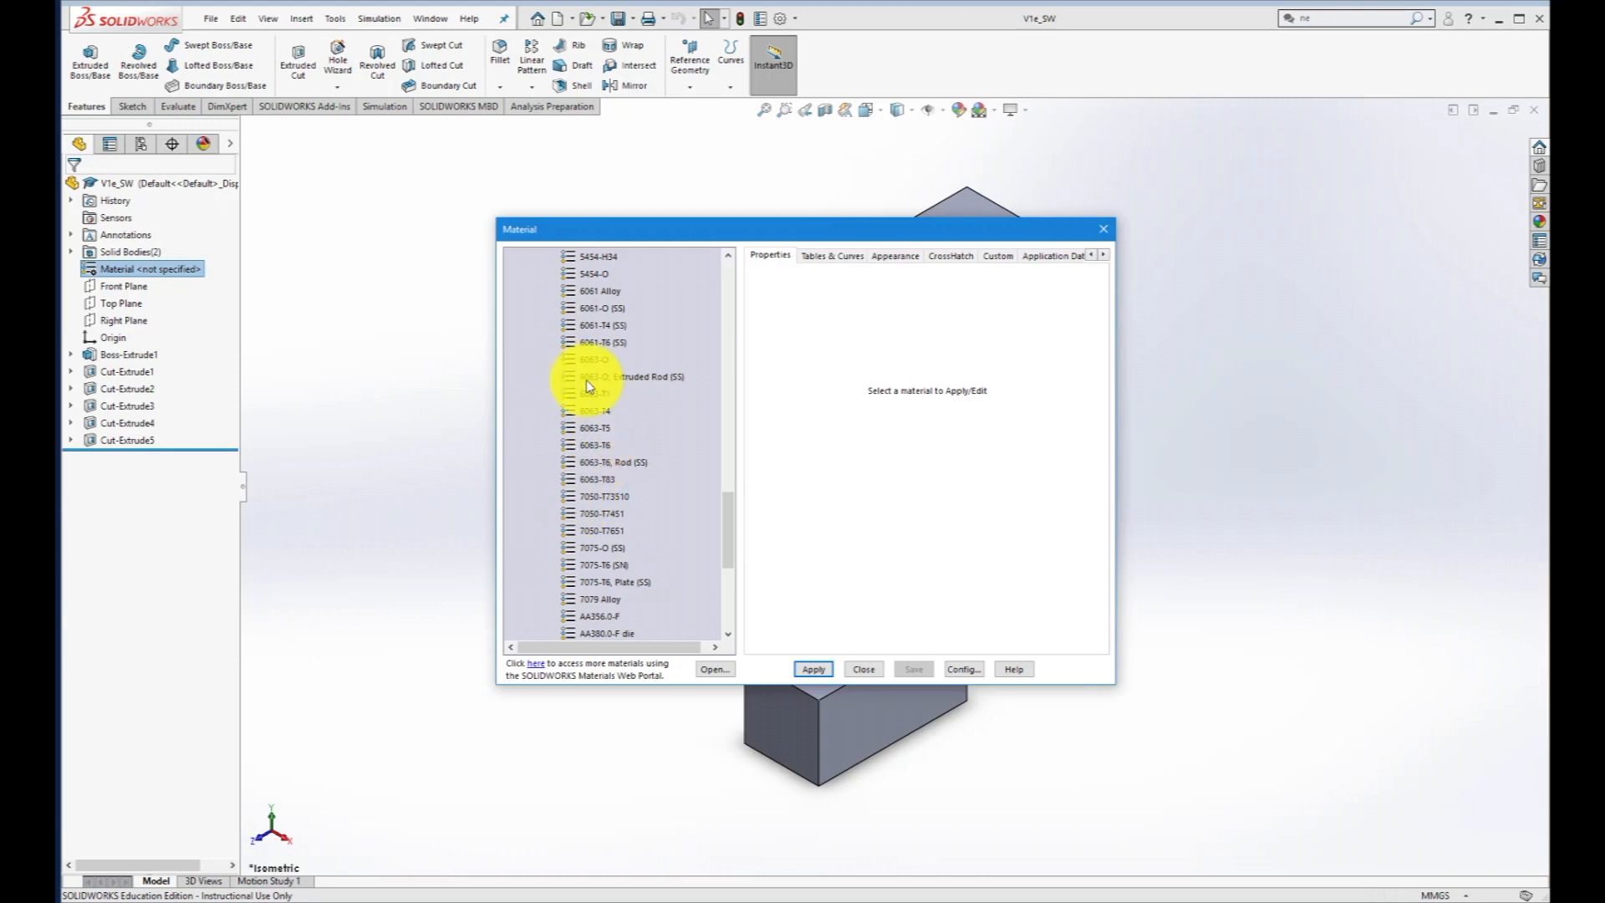
left_click(600, 325)
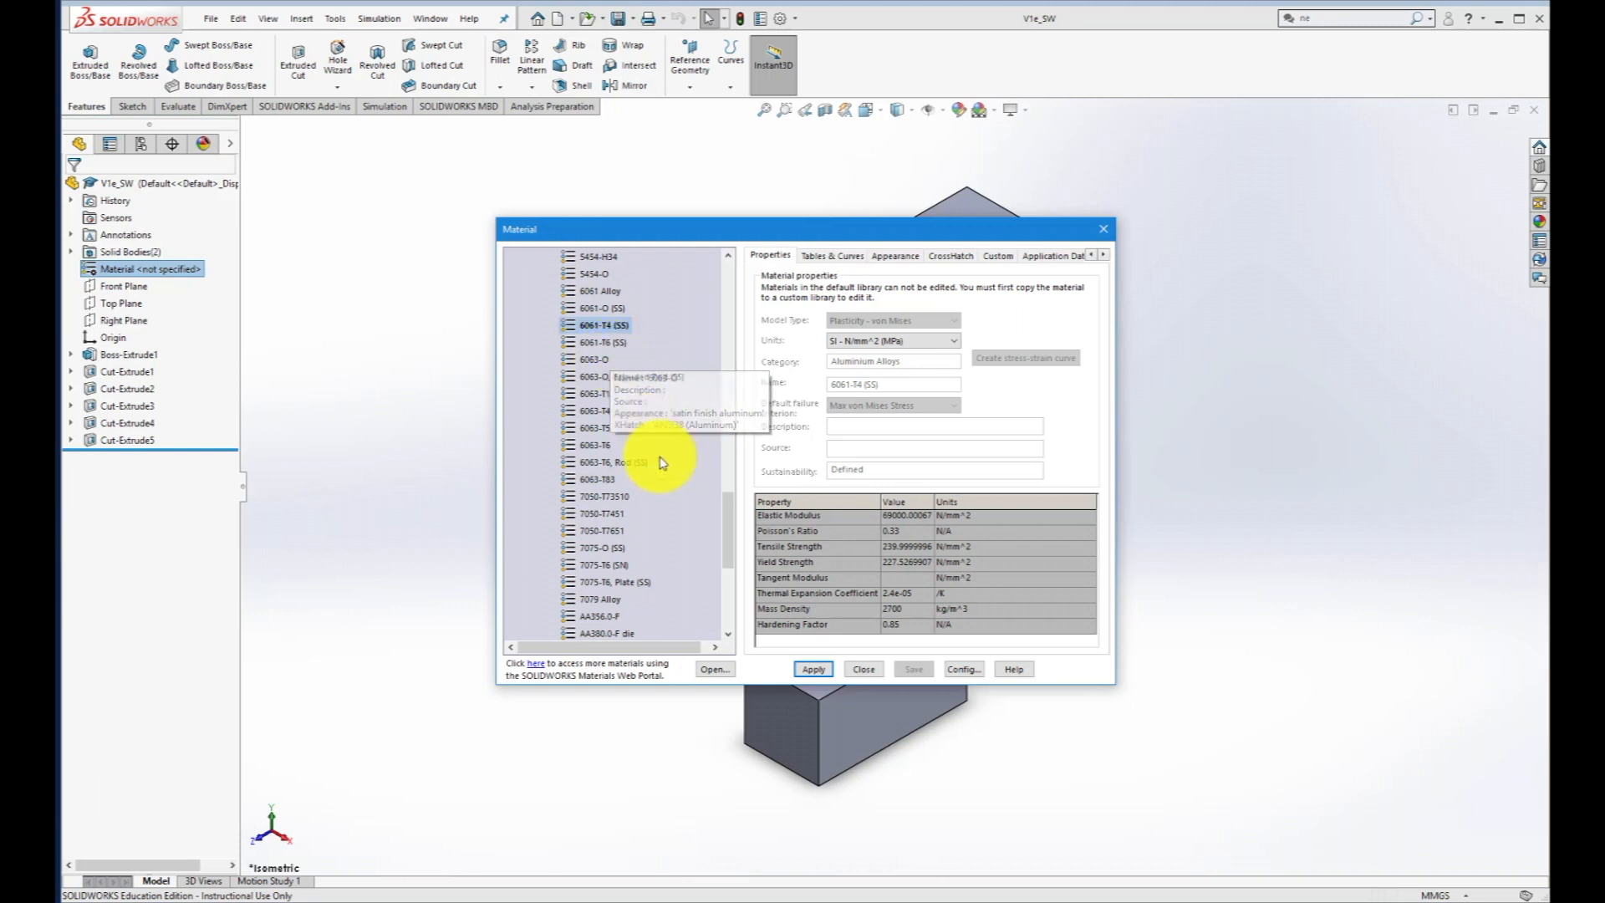
left_click(815, 671)
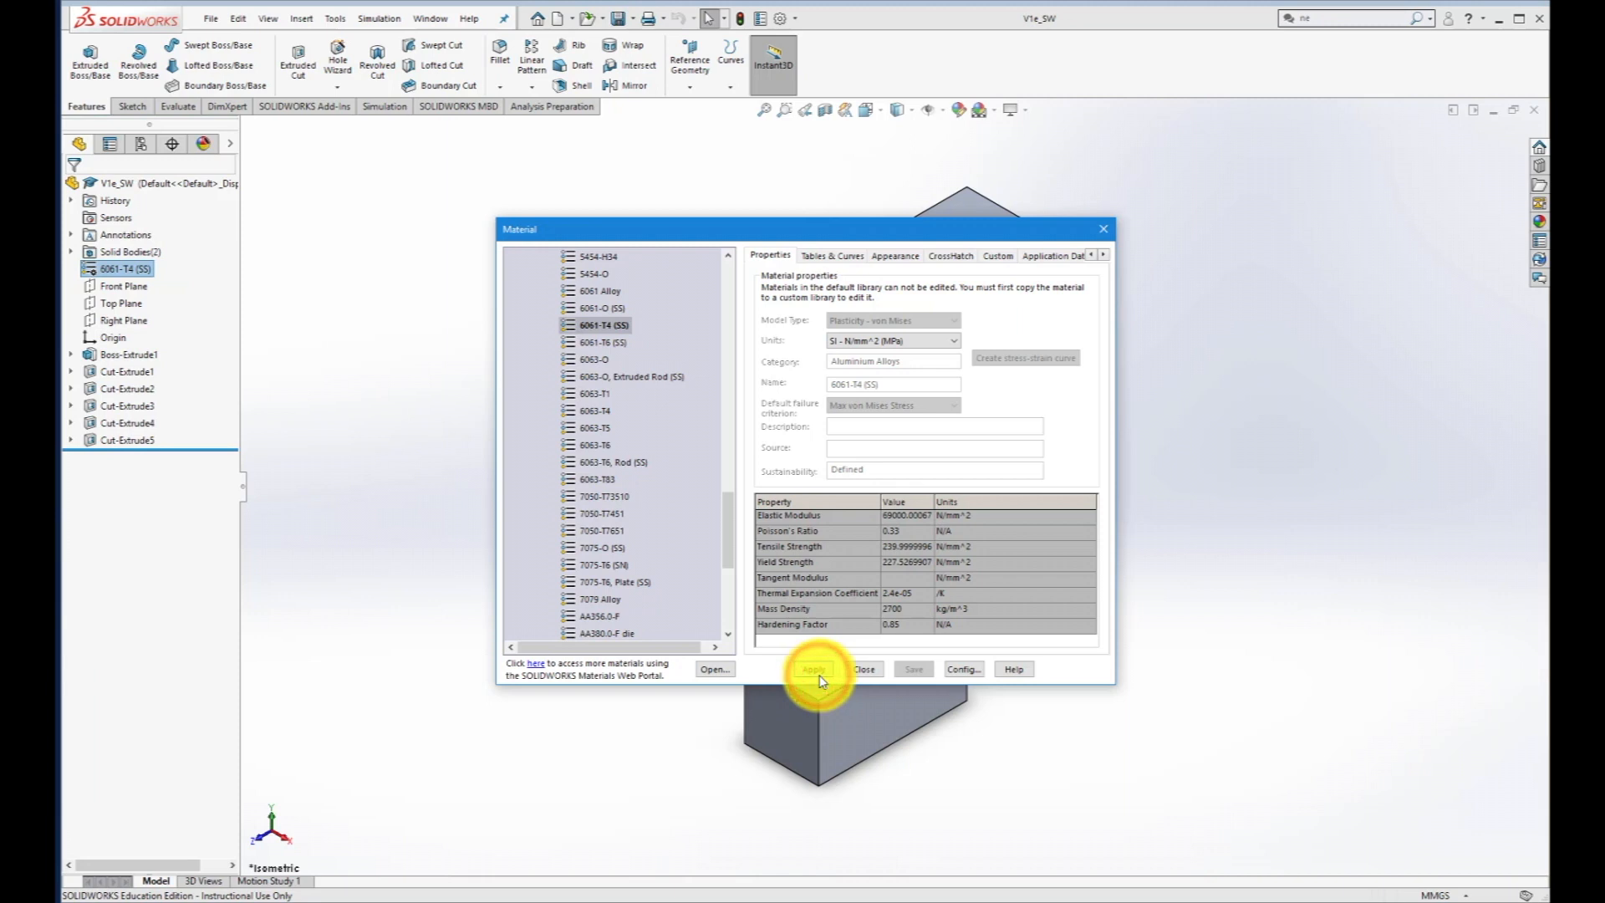
left_click(861, 670)
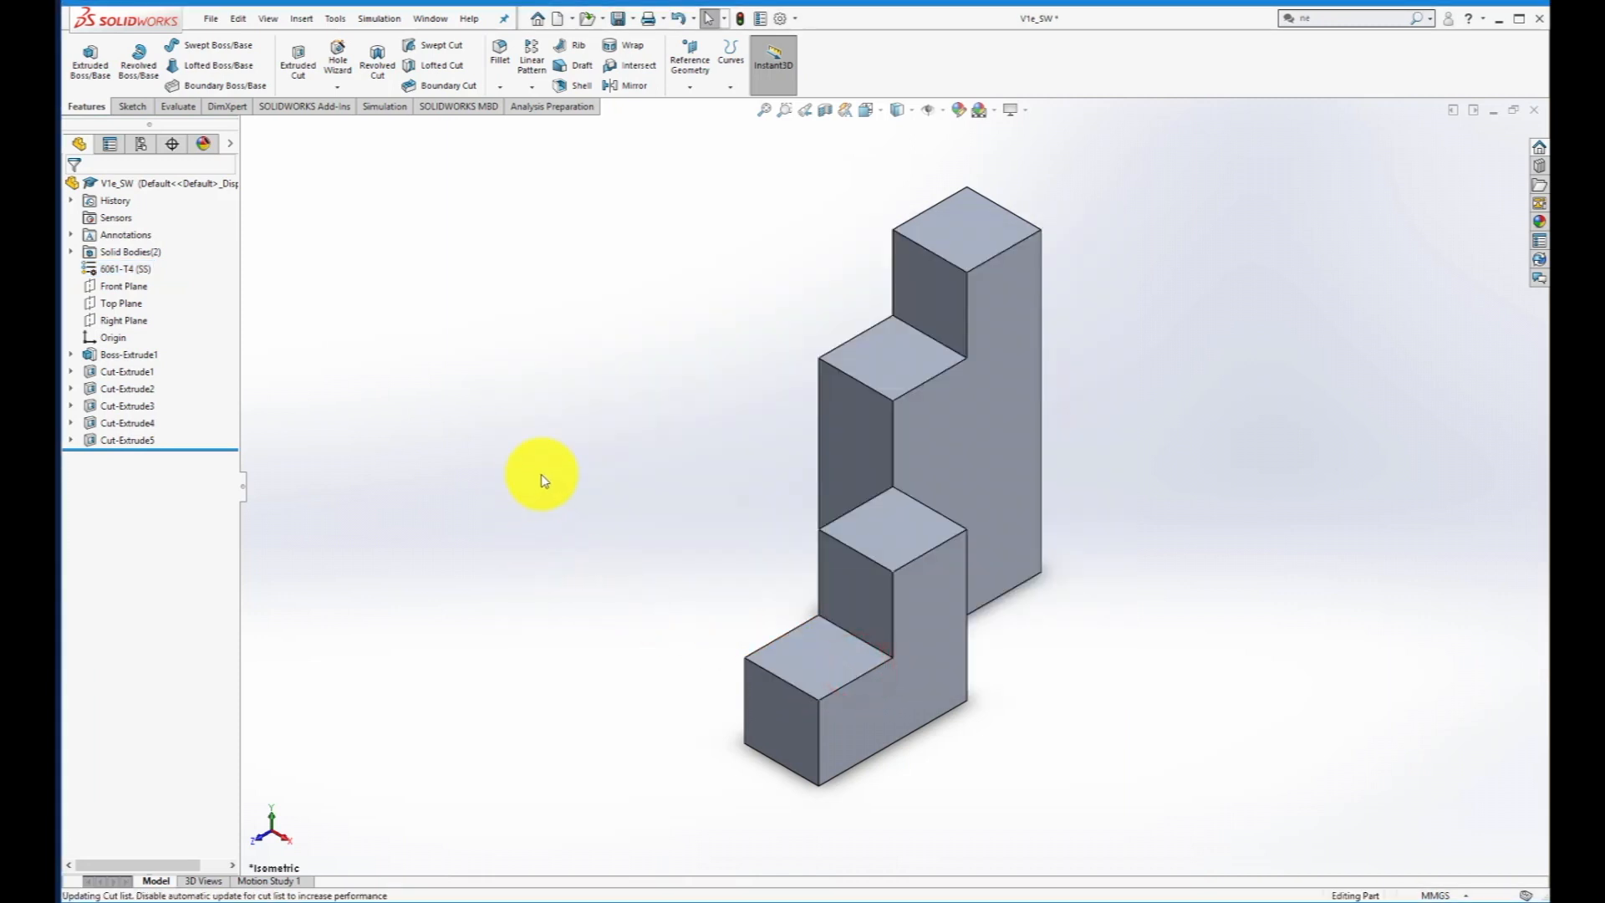
Return to the V1e_SWdraw drawing and open its sheet format for editing at the title block's material field.
left_click(430, 19)
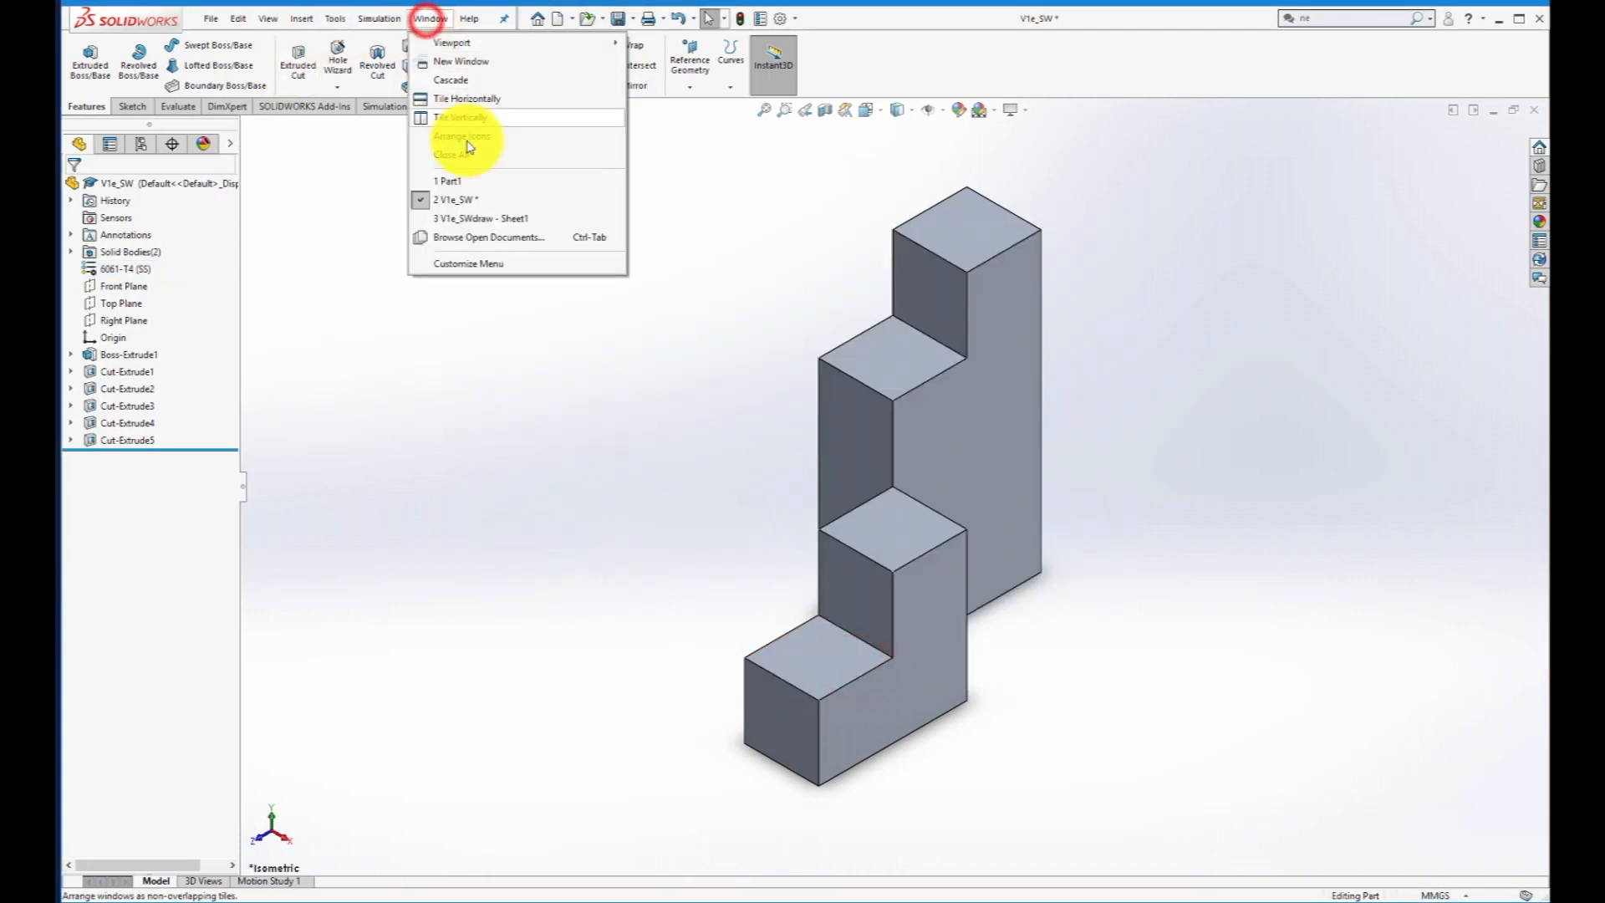
left_click(466, 221)
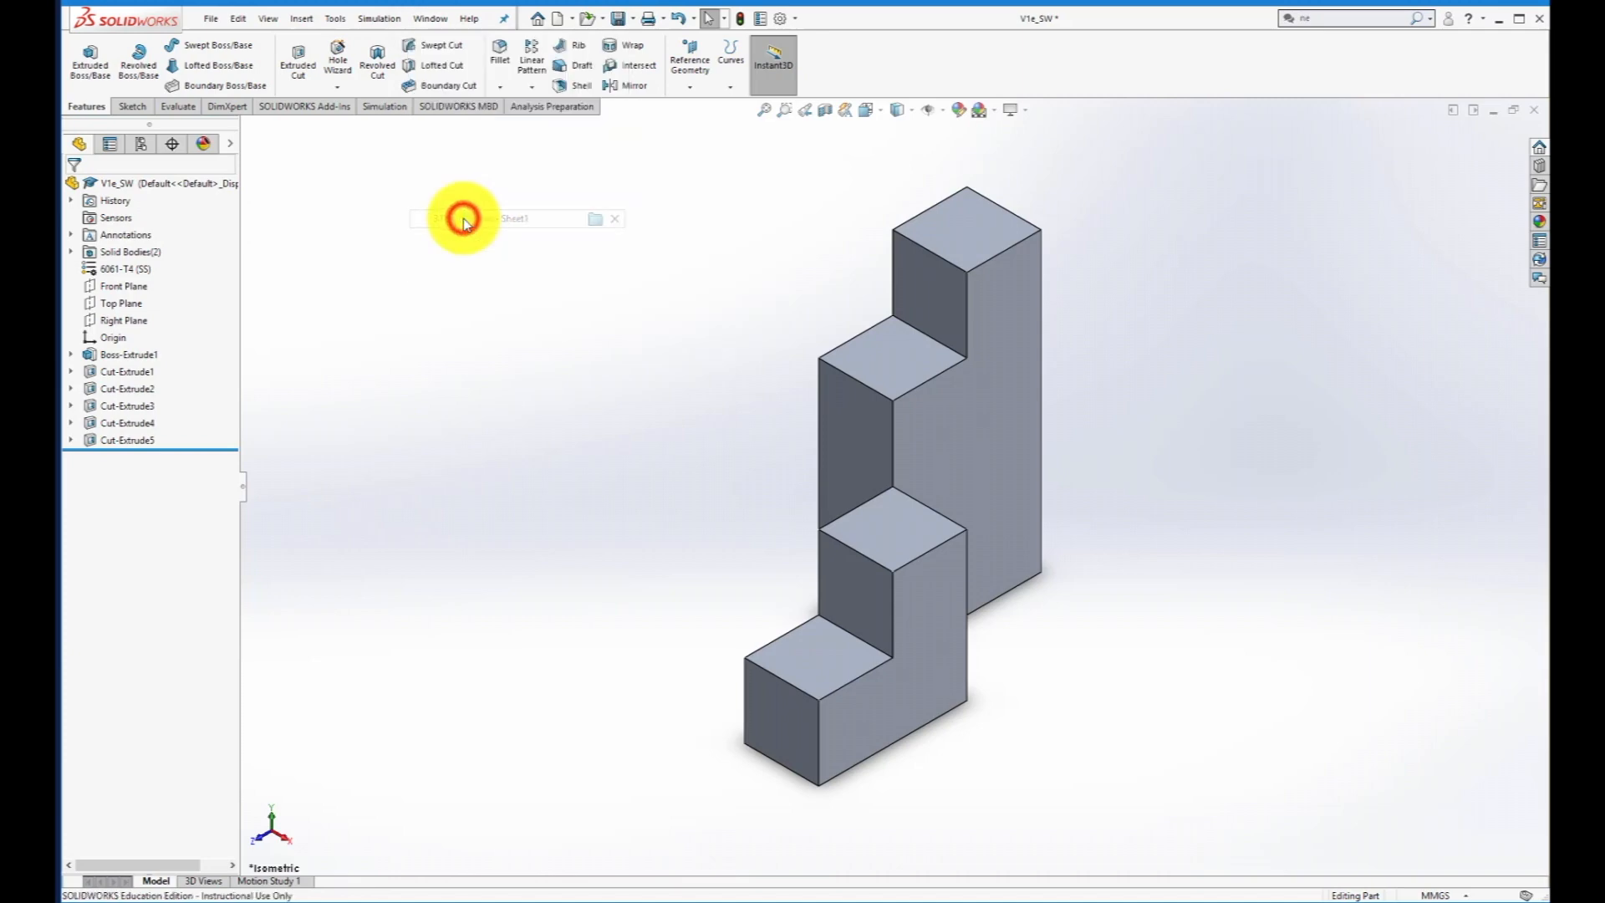
scroll(1132, 744, "up", 2)
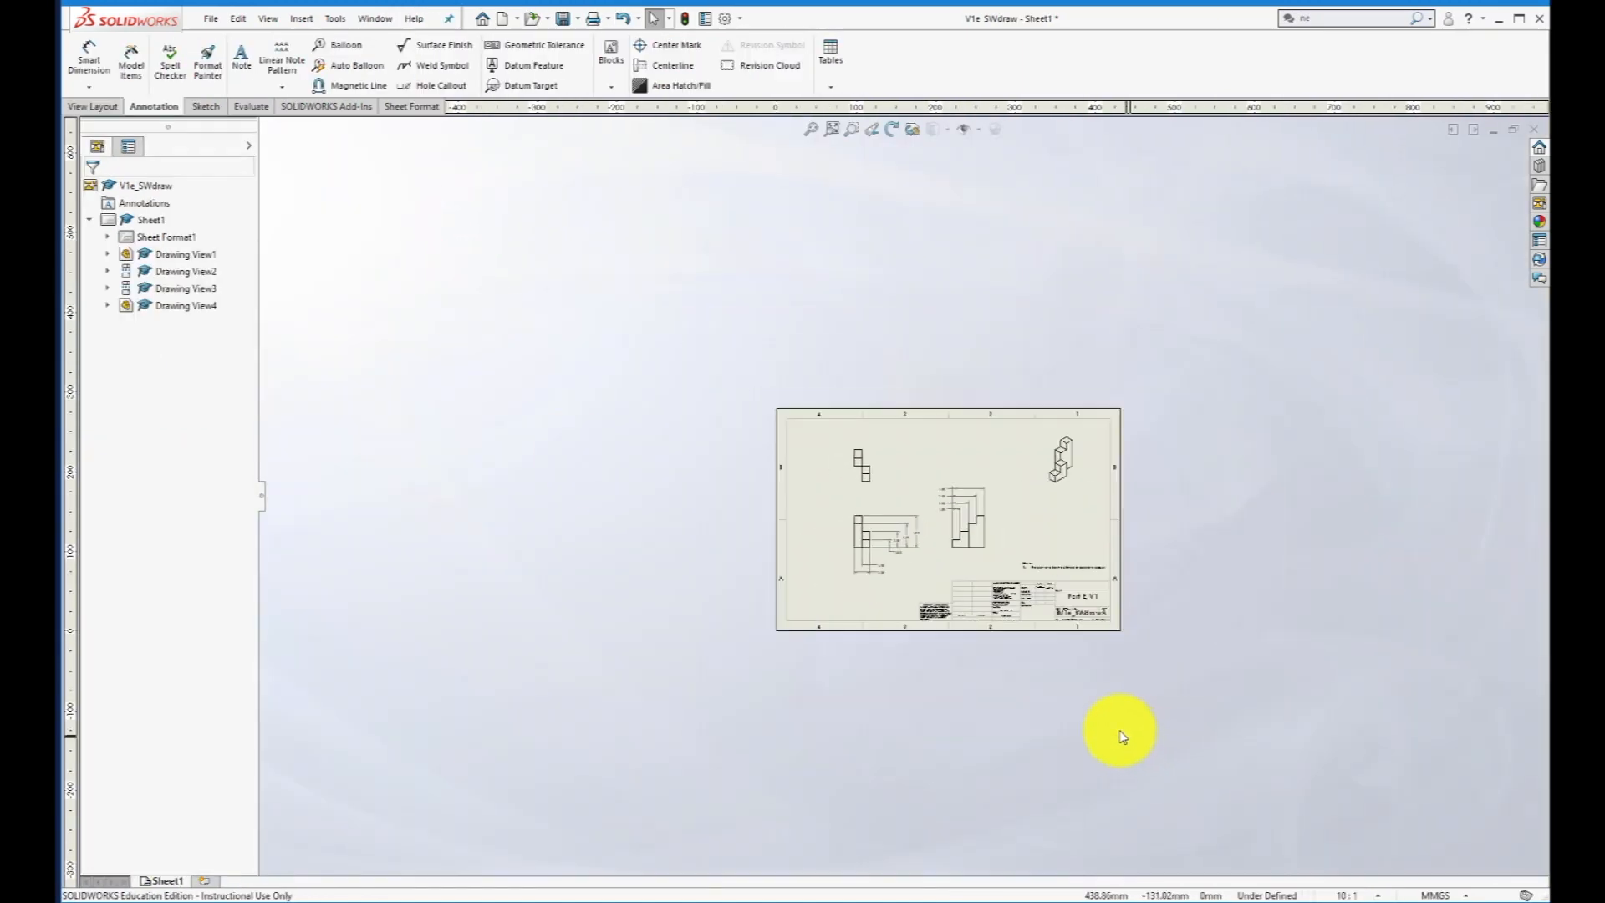
scroll(1035, 620, "down", 8)
scroll(933, 547, "down", 6)
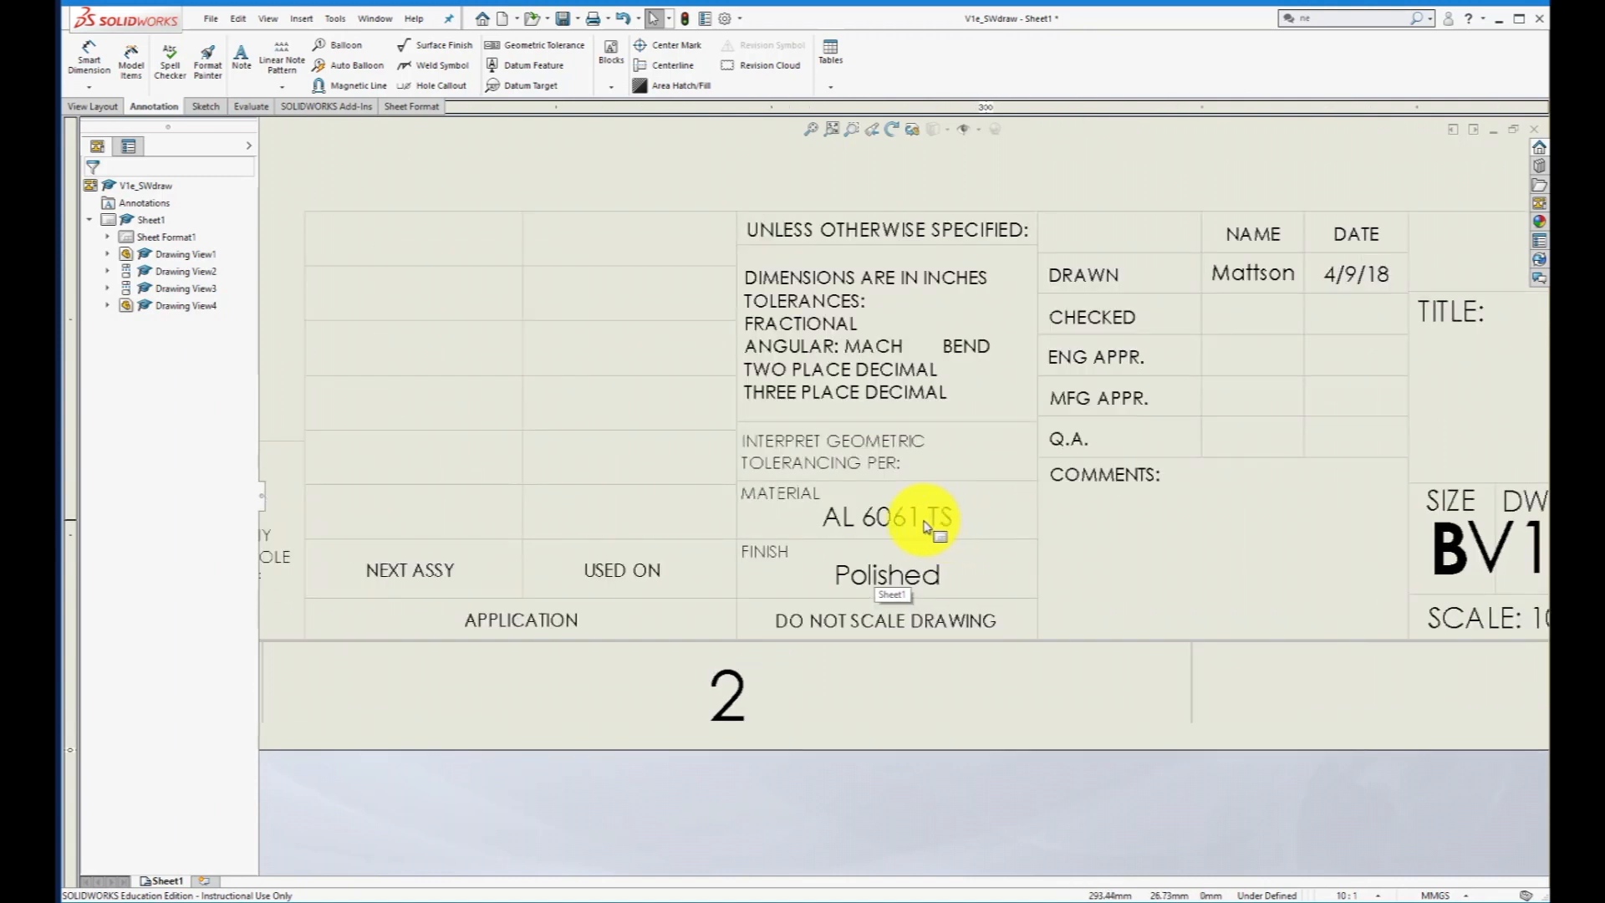
right_click(140, 237)
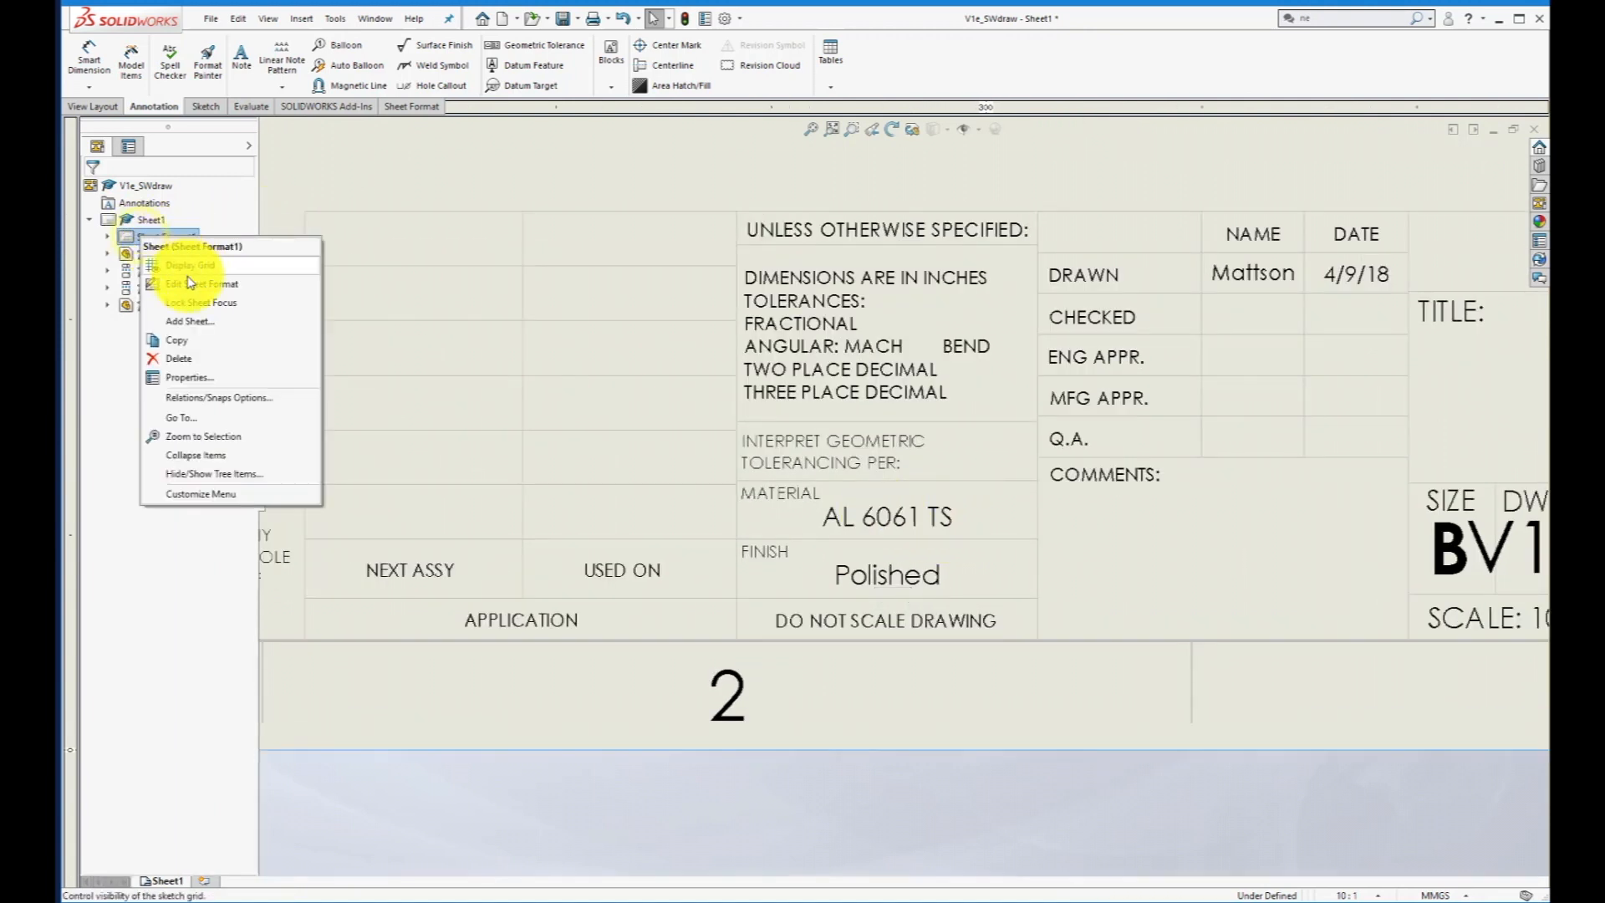
left_click(190, 284)
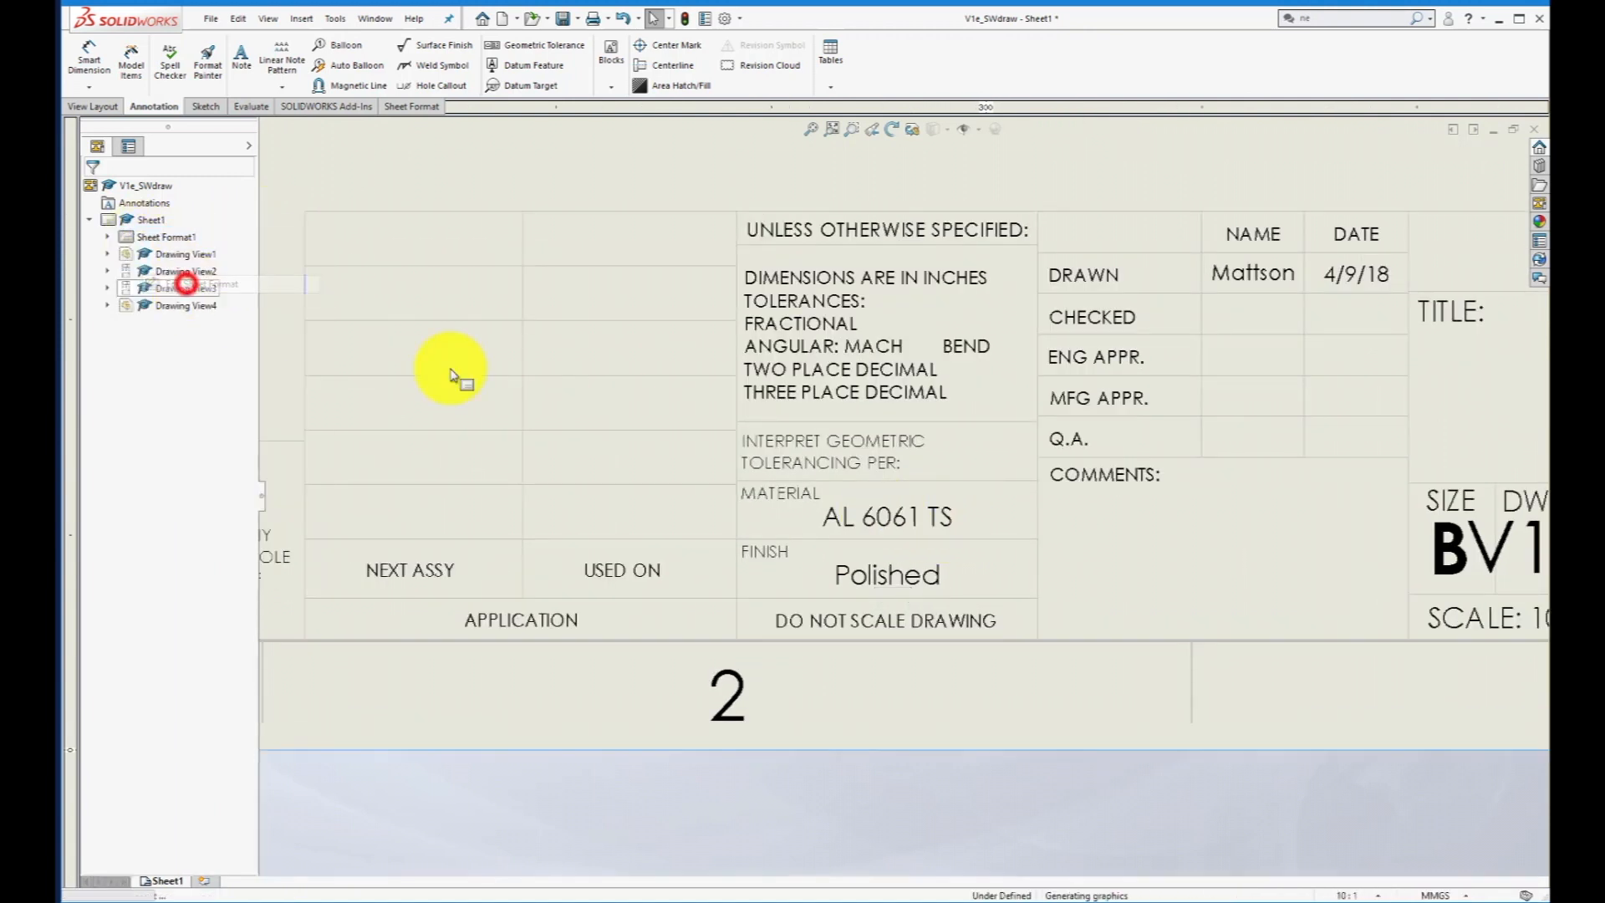
Correct the title block's material entry to "AL 6061 T4".
double_click(891, 519)
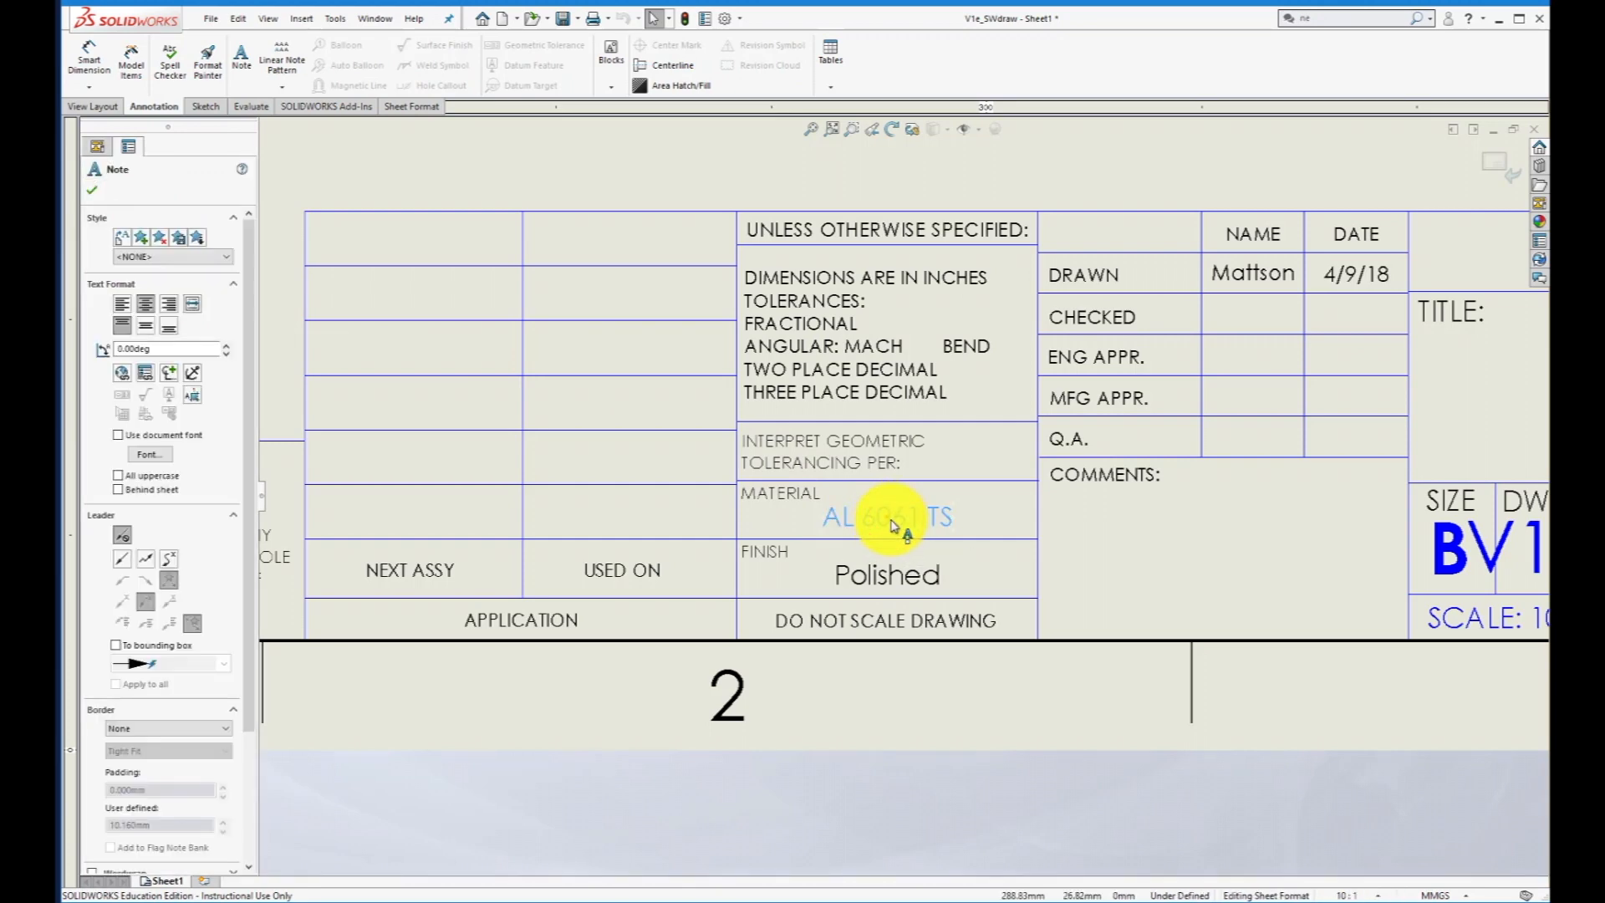
left_click(951, 519)
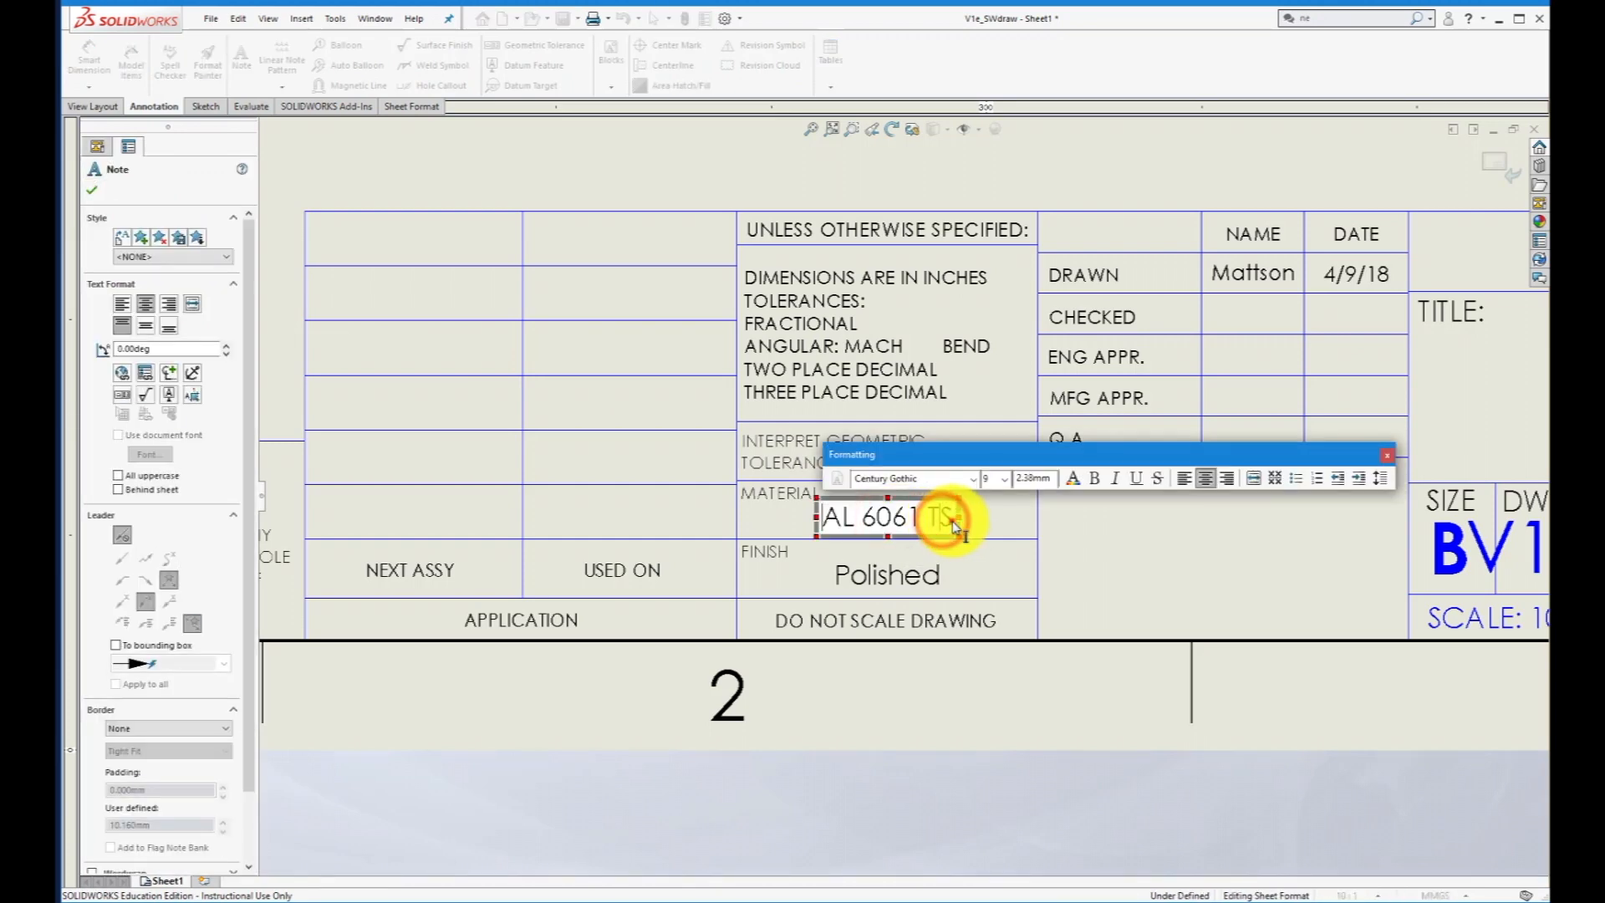
key("BackSpace")
type("4")
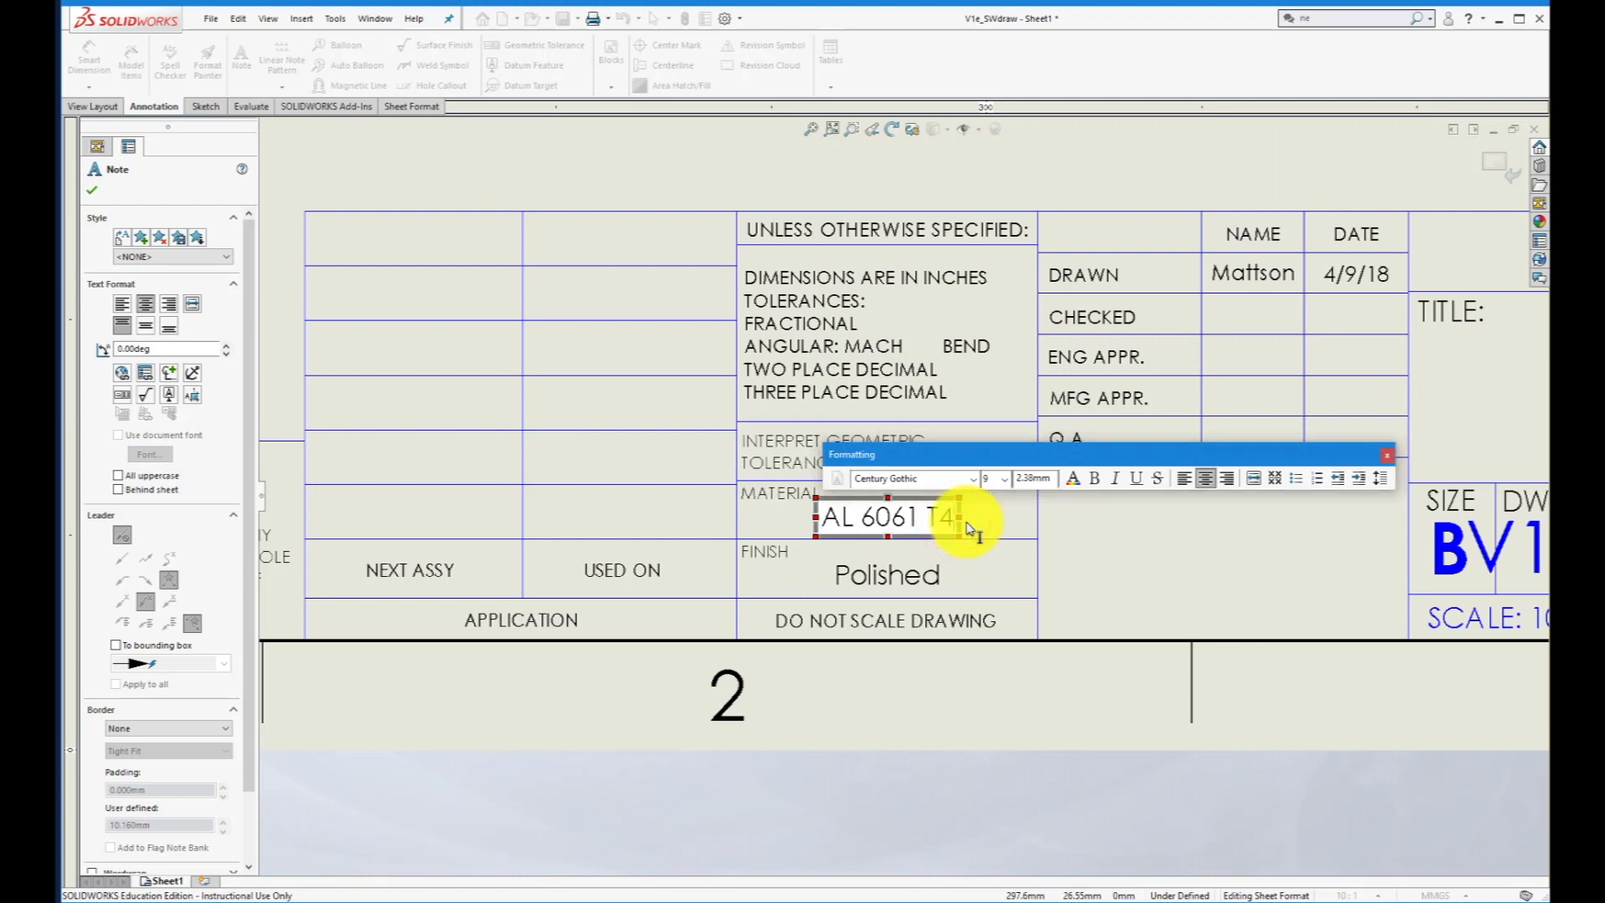
left_click(869, 762)
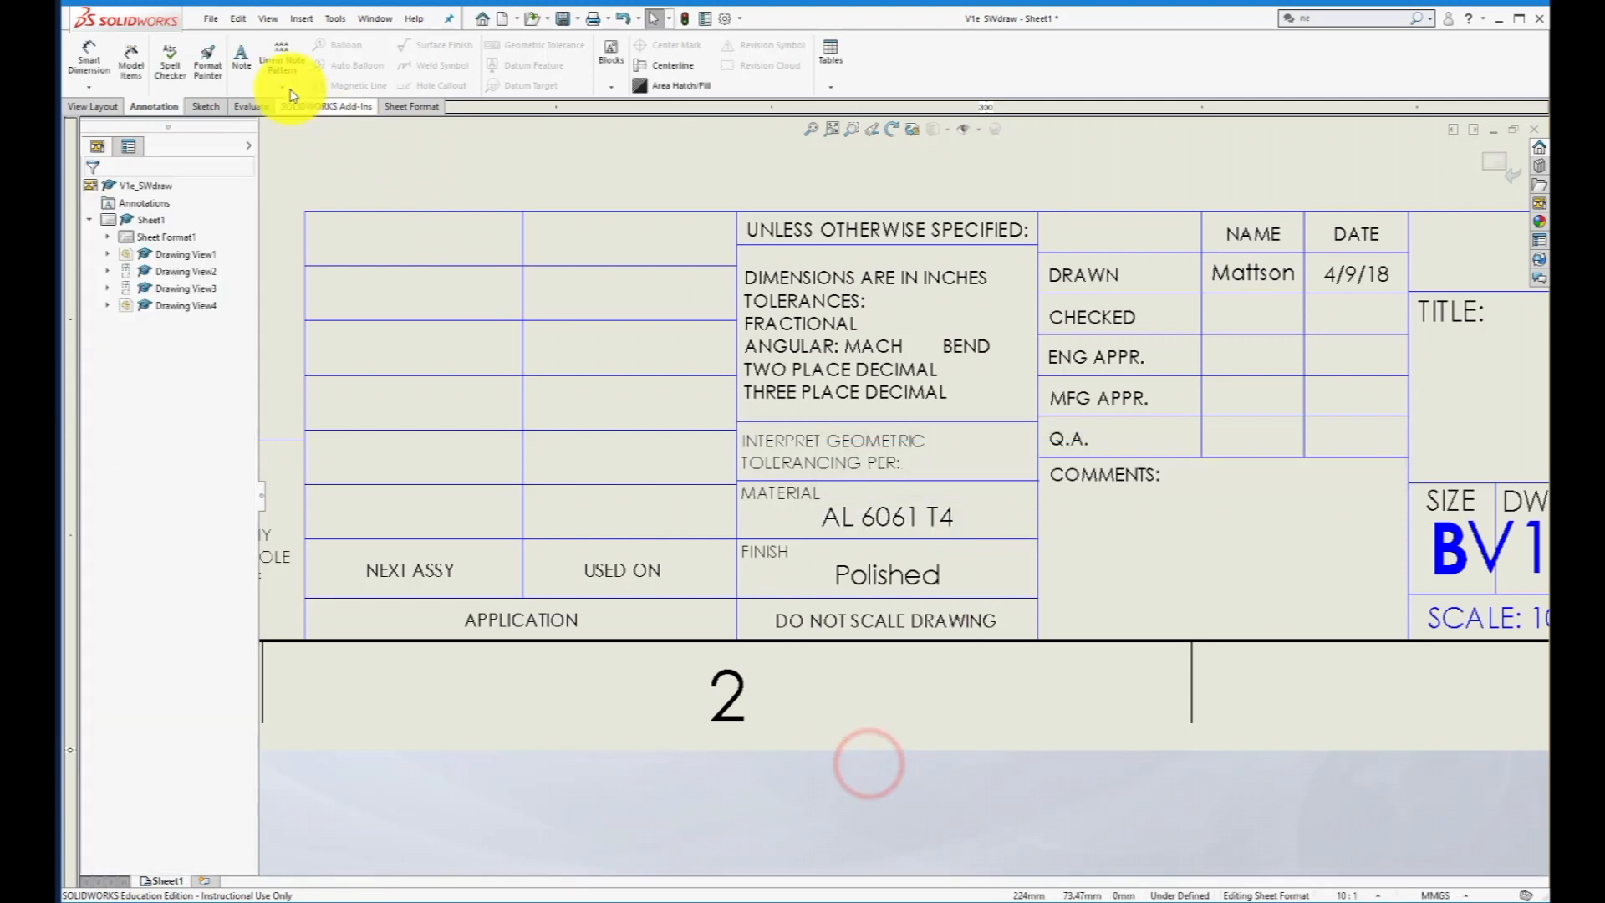
Save the V1e_SWdraw drawing together with the modified V1e_SW part.
left_click(210, 17)
left_click(250, 131)
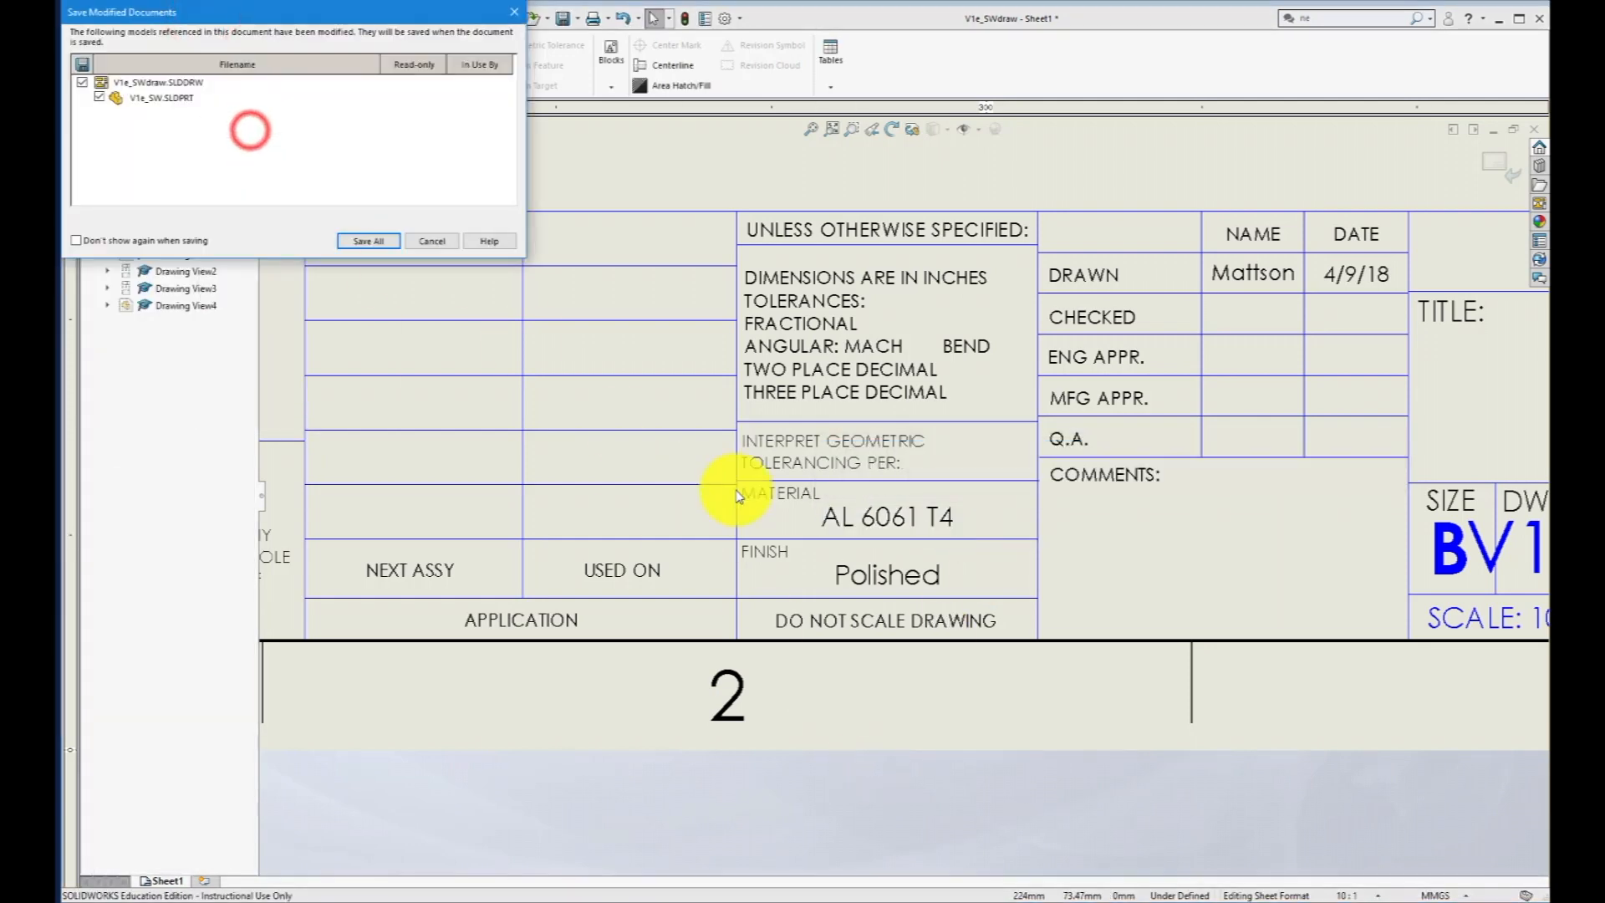
left_click(387, 242)
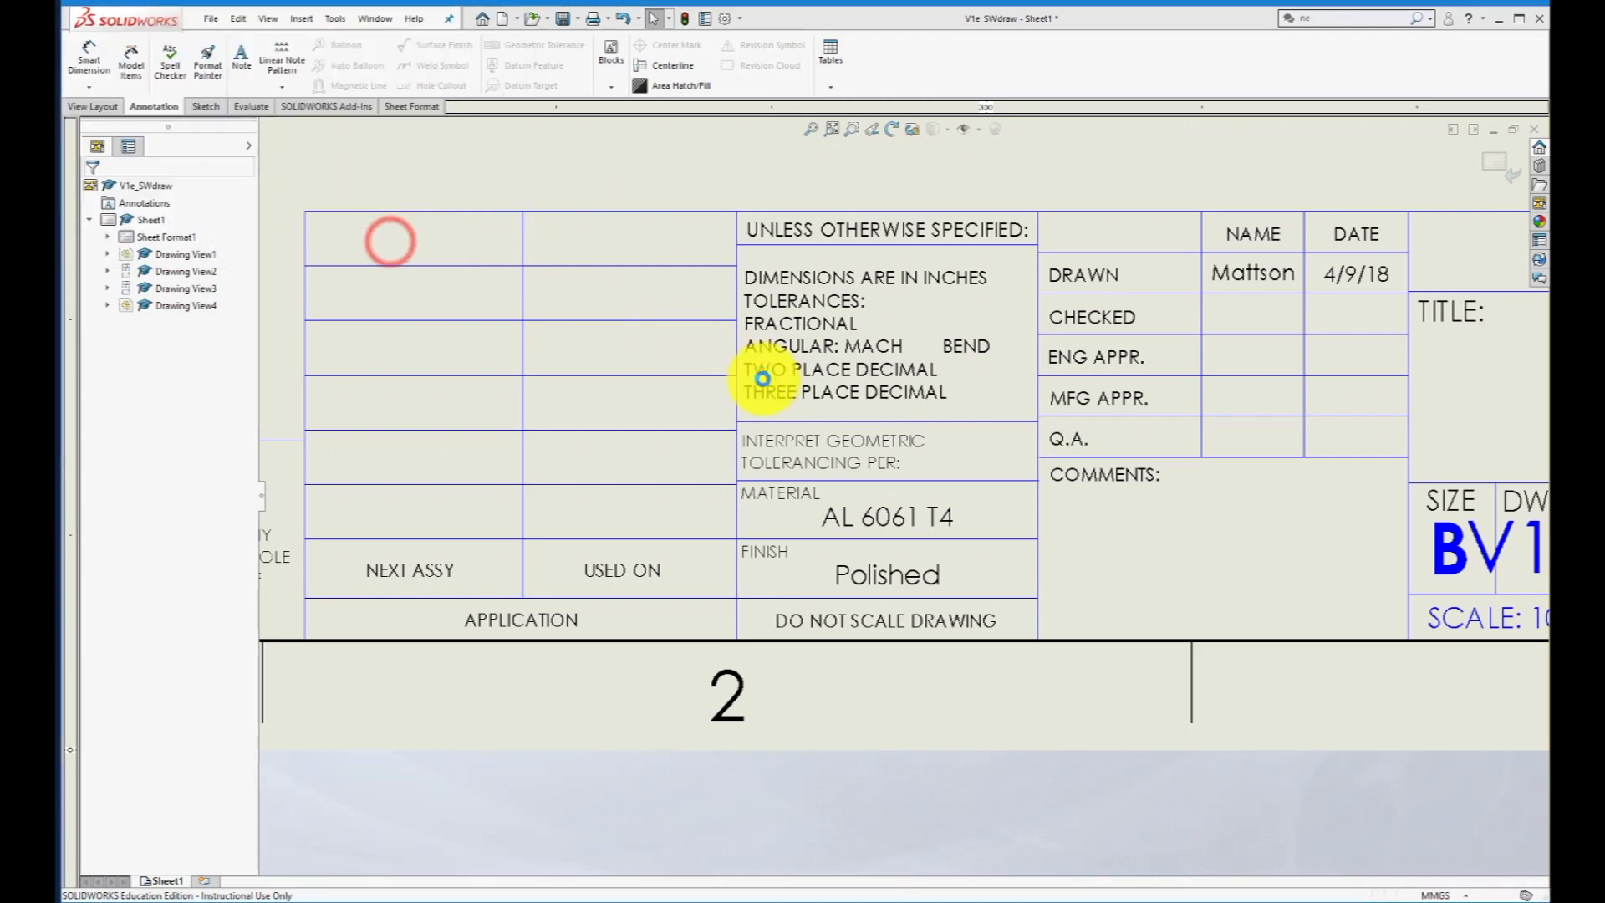
Leave sheet format editing and return to the full drawing sheet with its views.
scroll(762, 378, "down", 1)
scroll(763, 379, "up", 4)
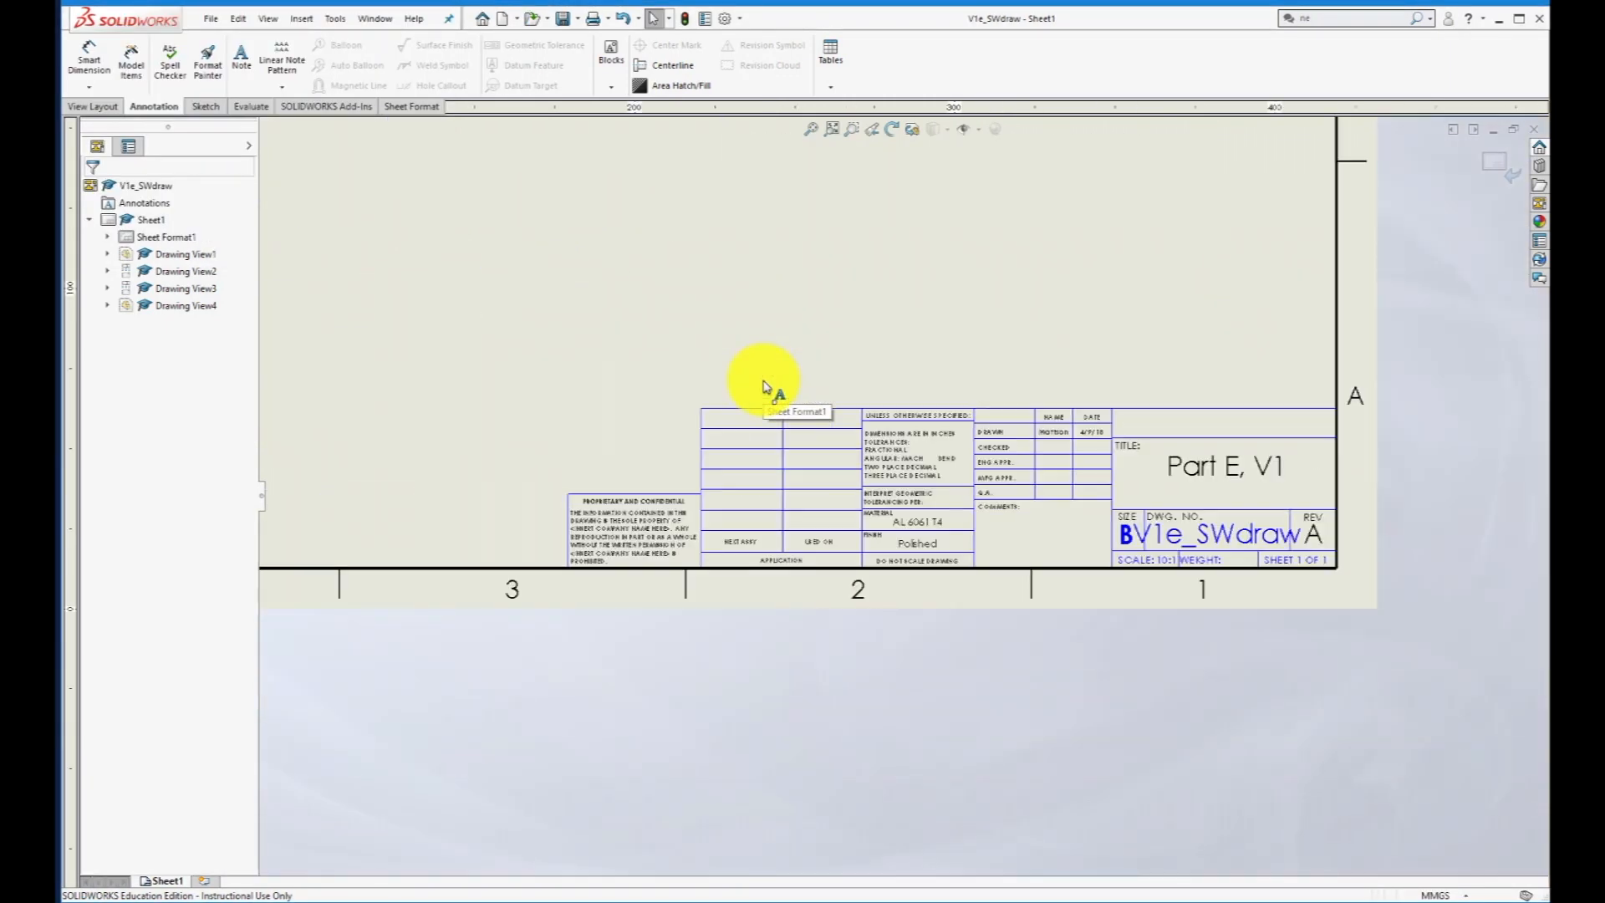
scroll(762, 378, "up", 5)
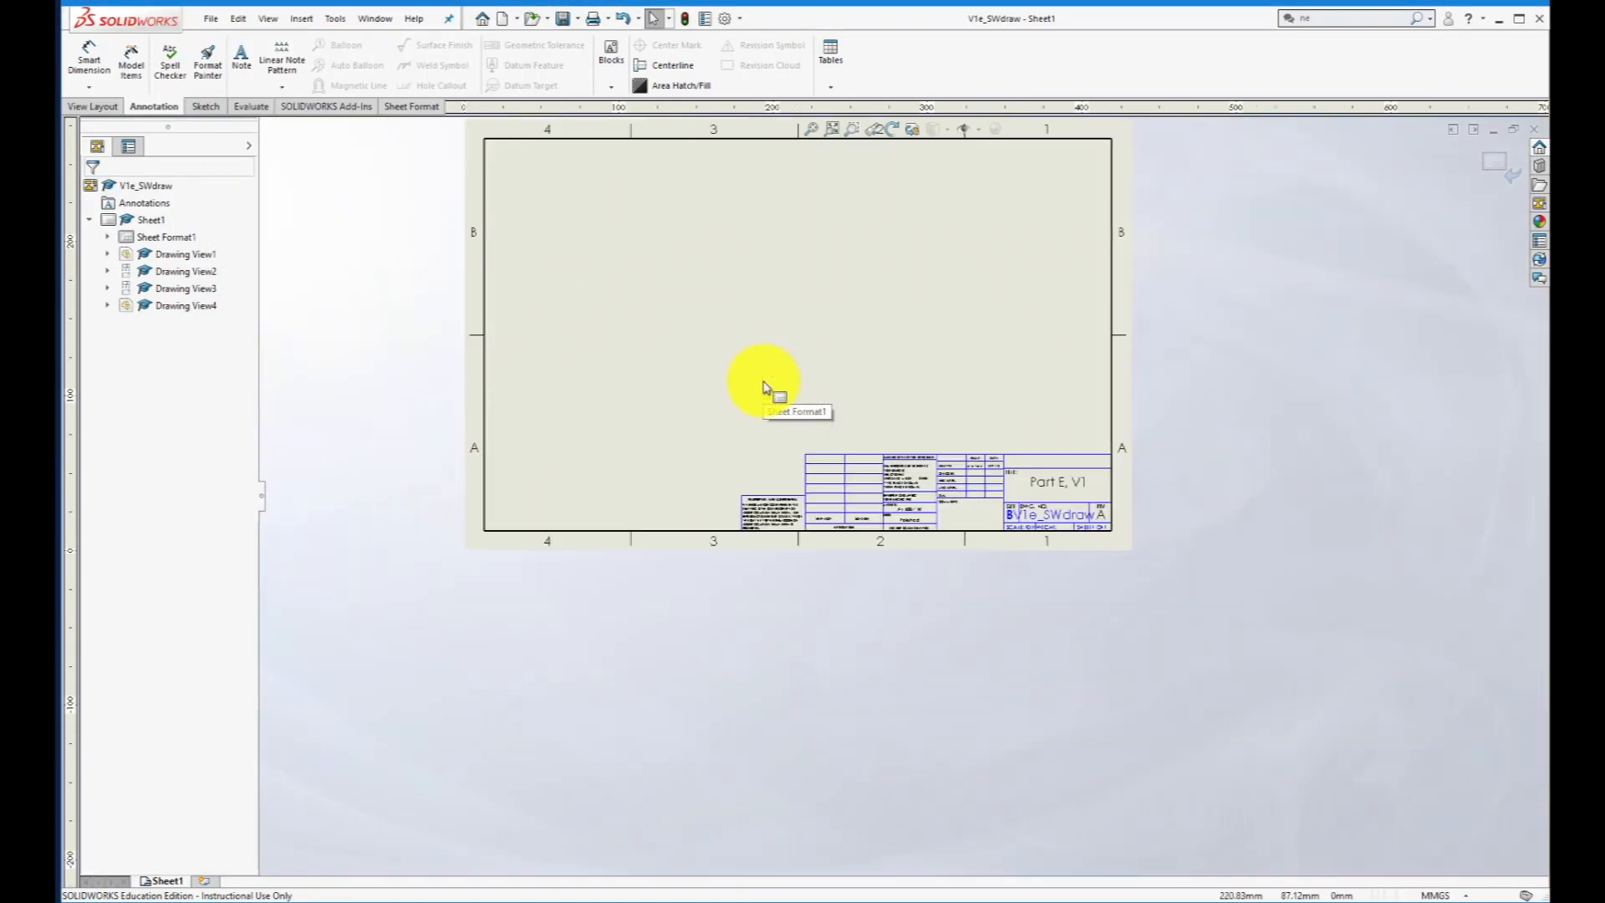
left_click(1514, 181)
left_click(1256, 380)
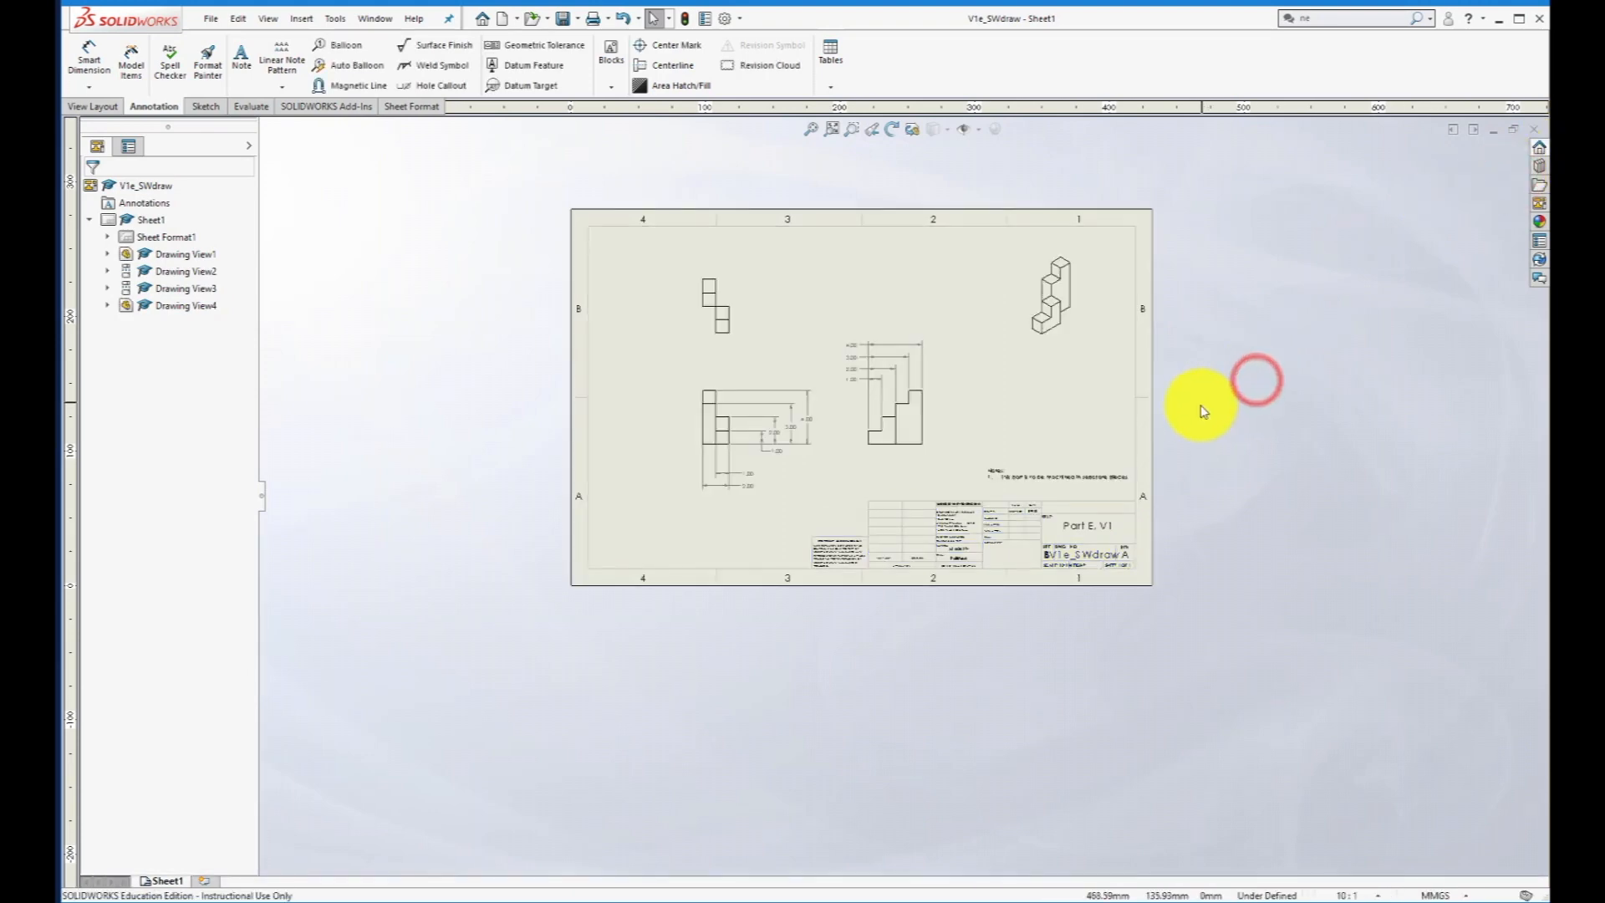